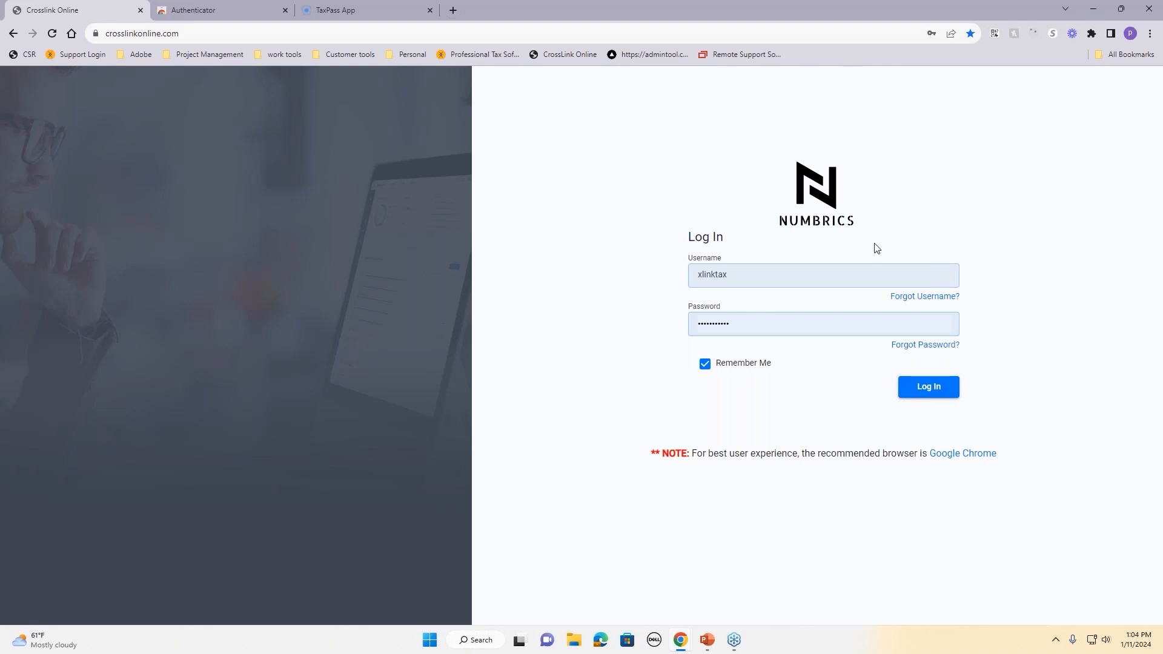
Step: Submit the login, choose 'Enter a code from an App' verification, and go to the Authenticator tab
left_click(922, 391)
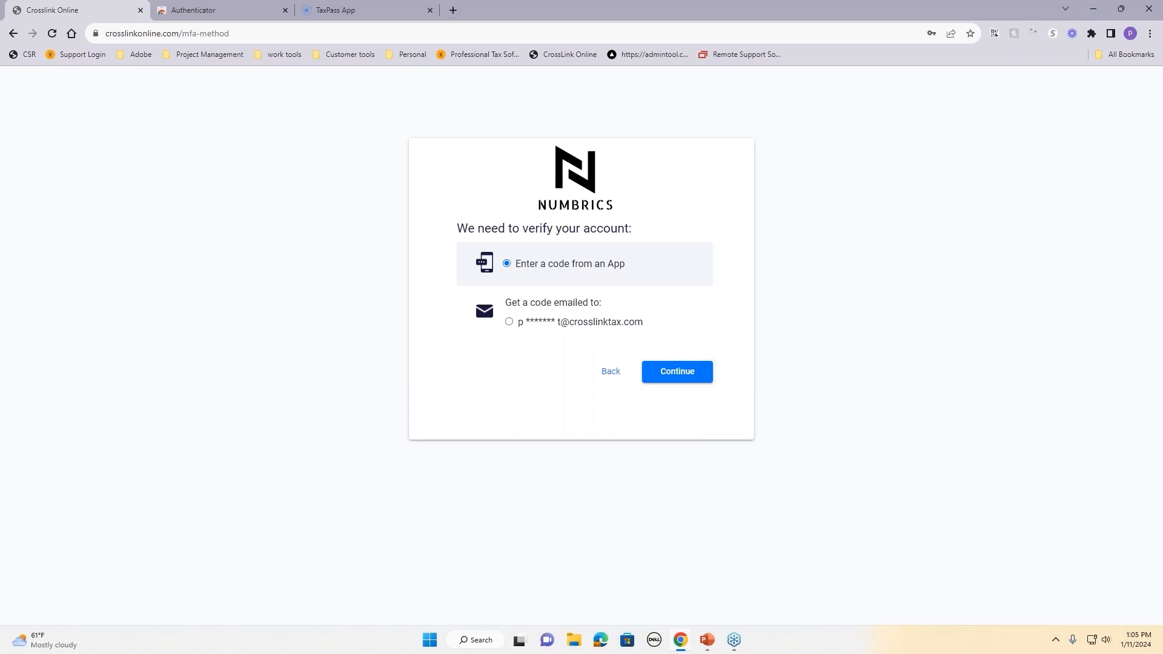
left_click(622, 328)
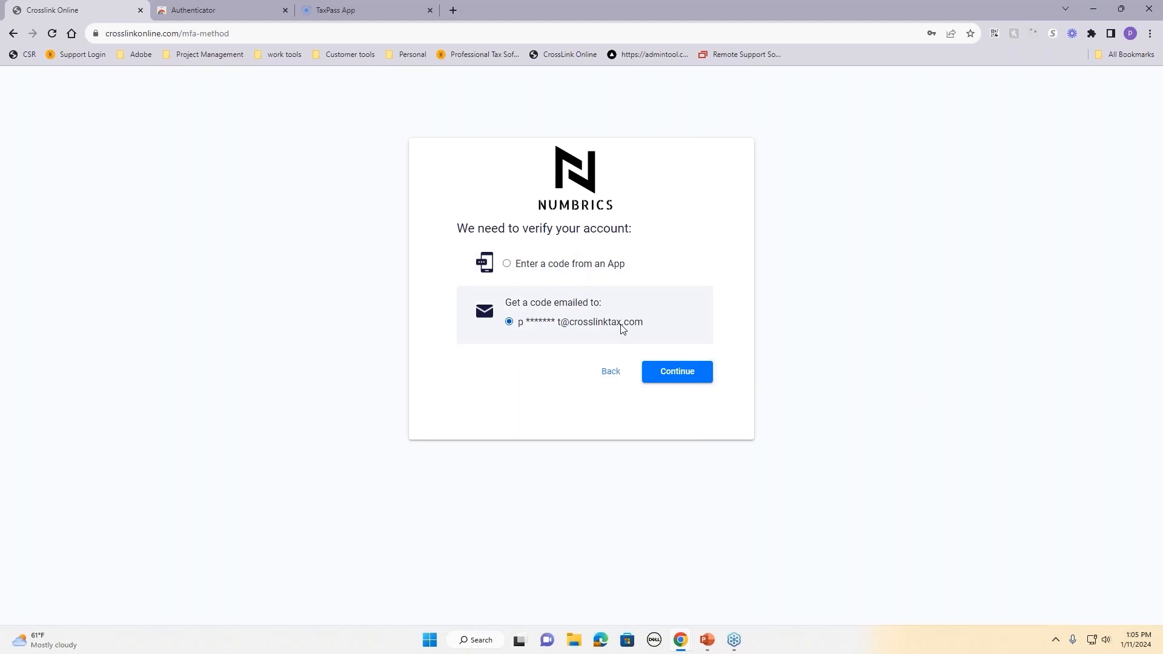
left_click(554, 269)
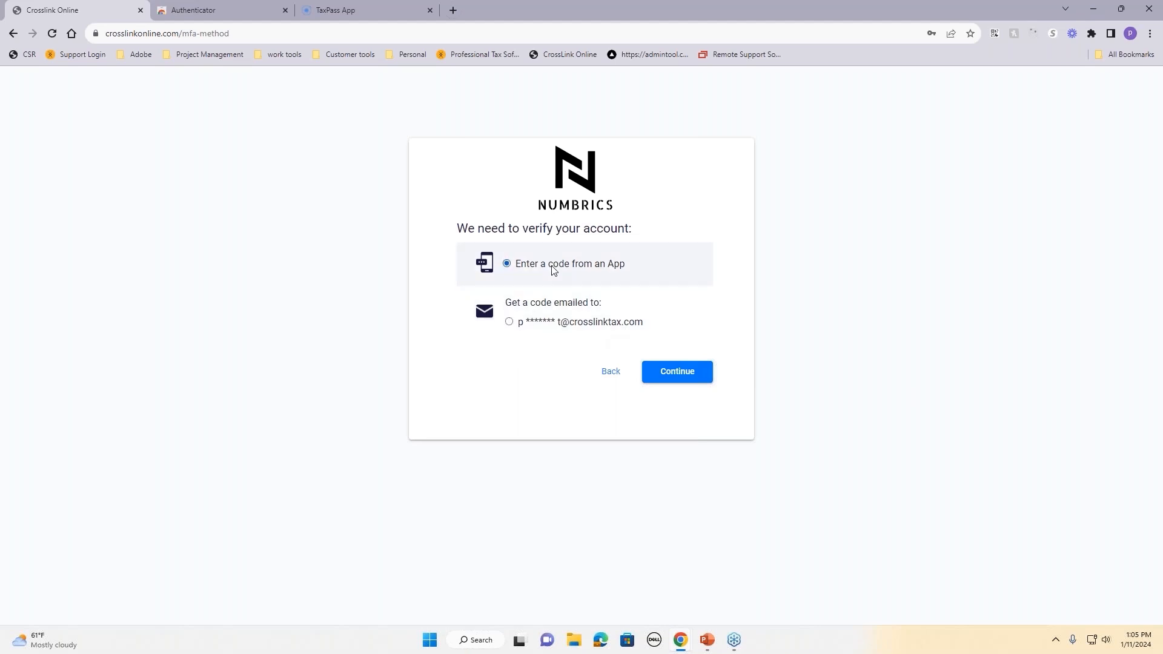
left_click(196, 11)
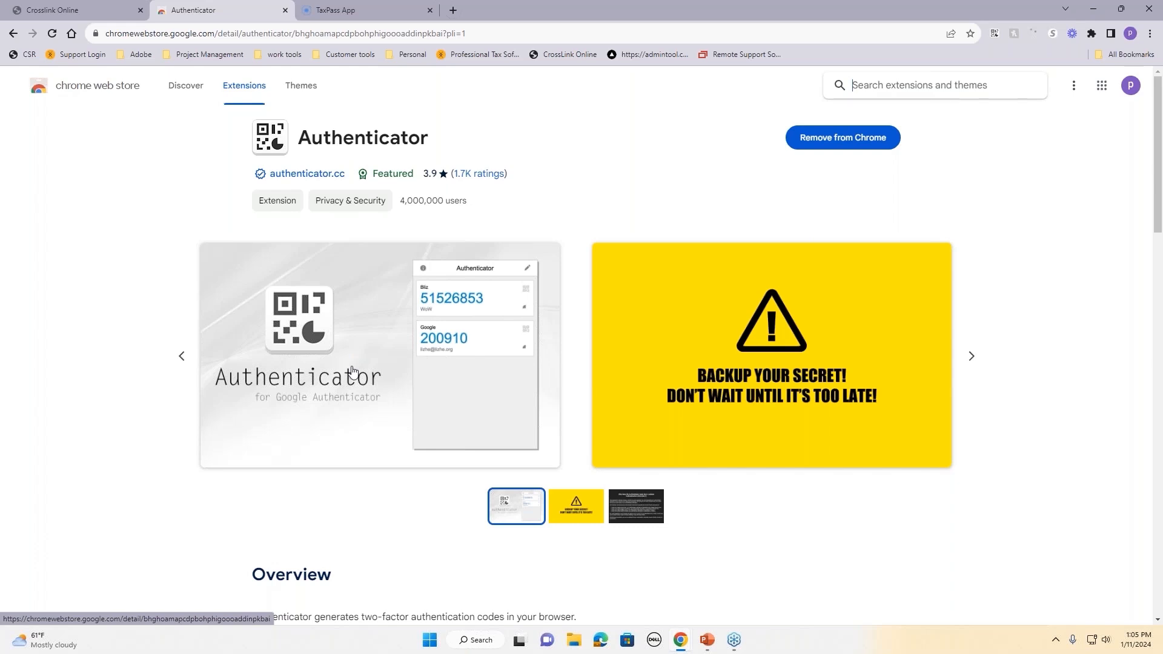
Step: Check the authenticator's codes, then continue to app-code entry on the CrossLink verification page
left_click(995, 34)
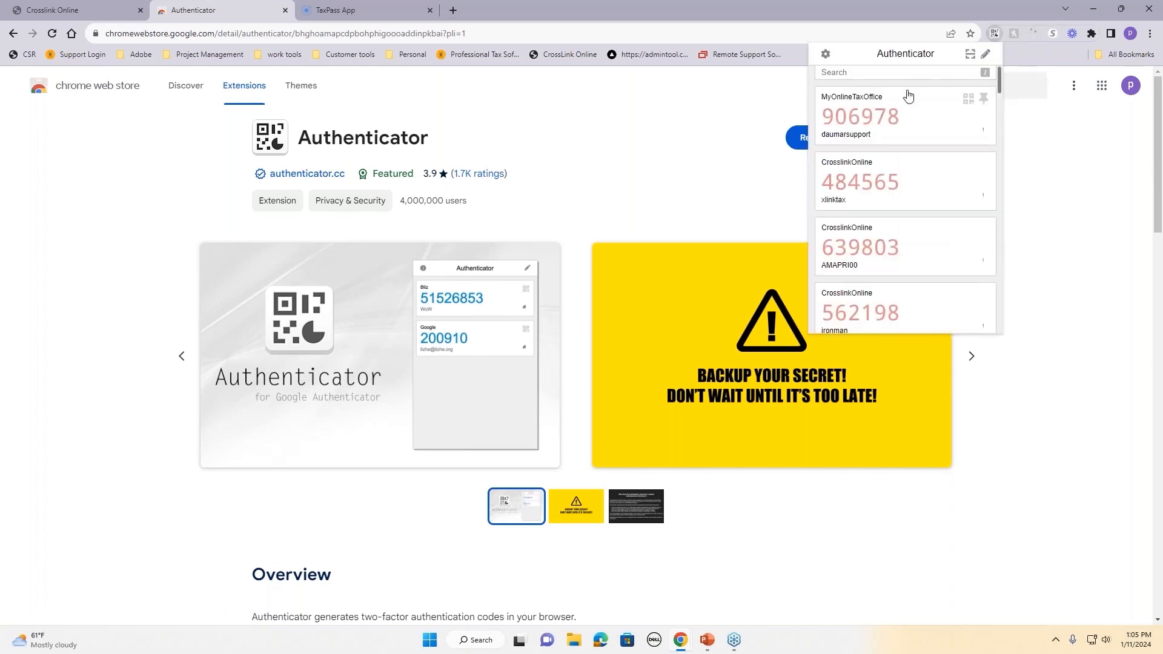
left_click(100, 10)
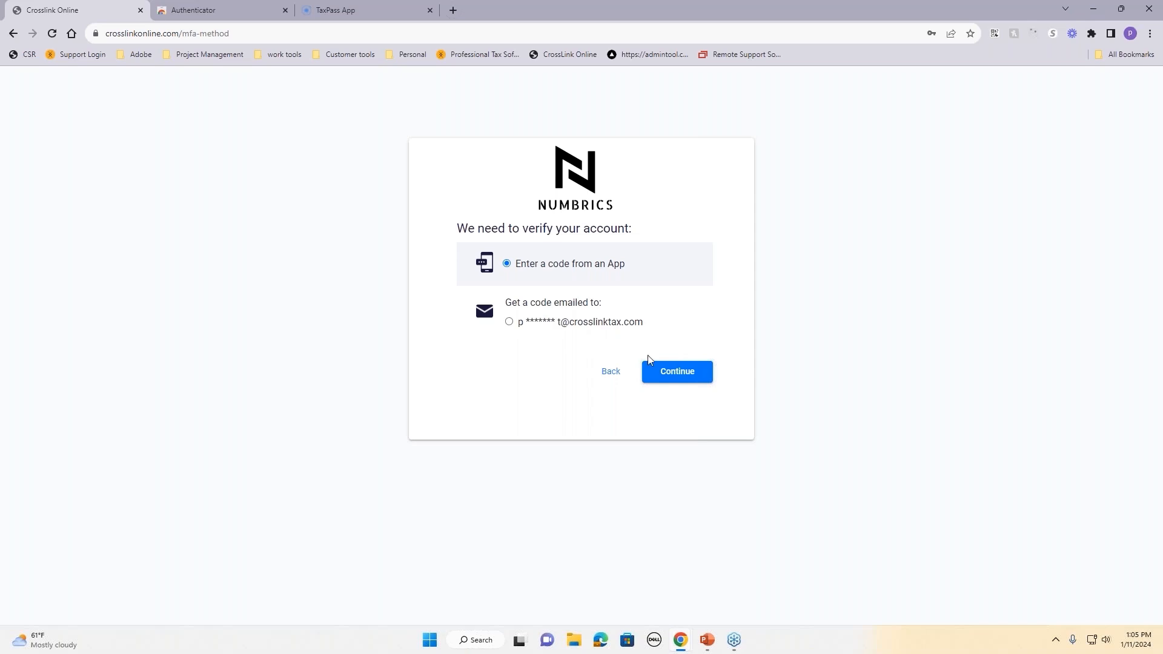
left_click(674, 373)
Step: Copy the CrossLink authenticator code, paste it into Confirmation Key, and submit it
left_click(998, 33)
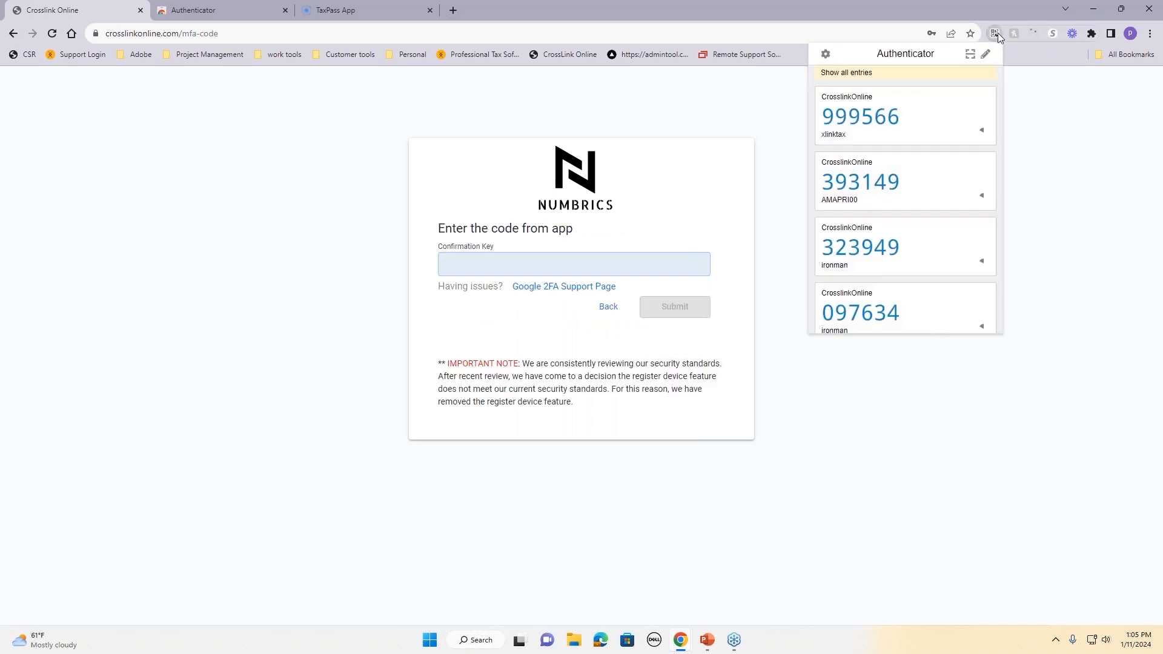
left_click(863, 118)
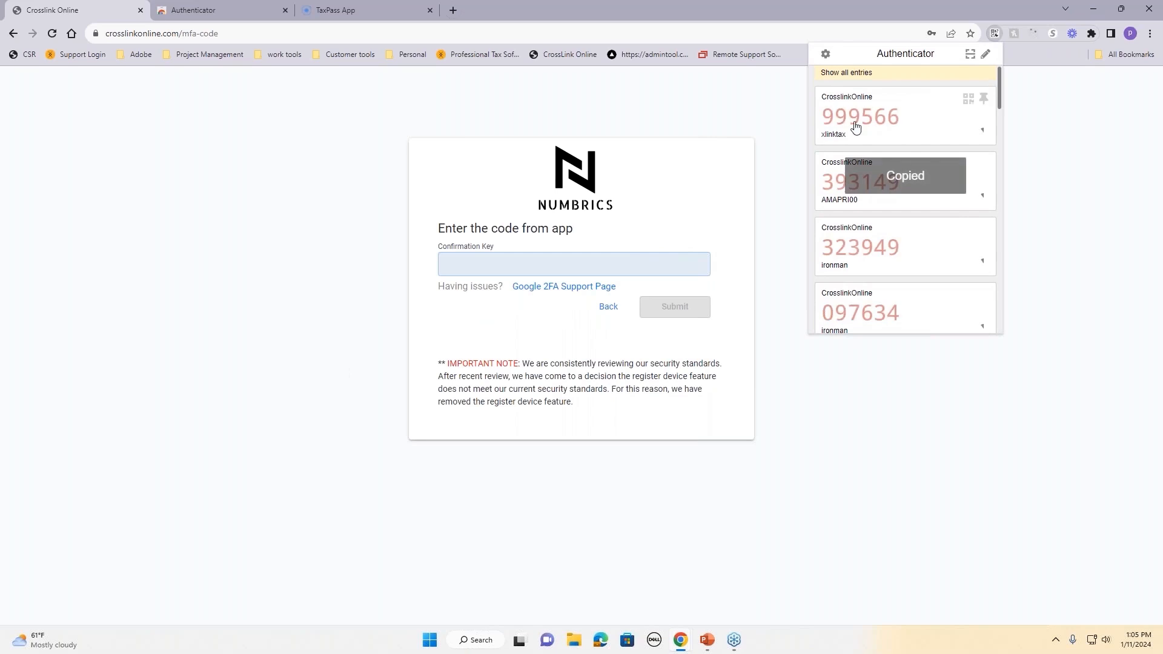
left_click(611, 264)
right_click(609, 264)
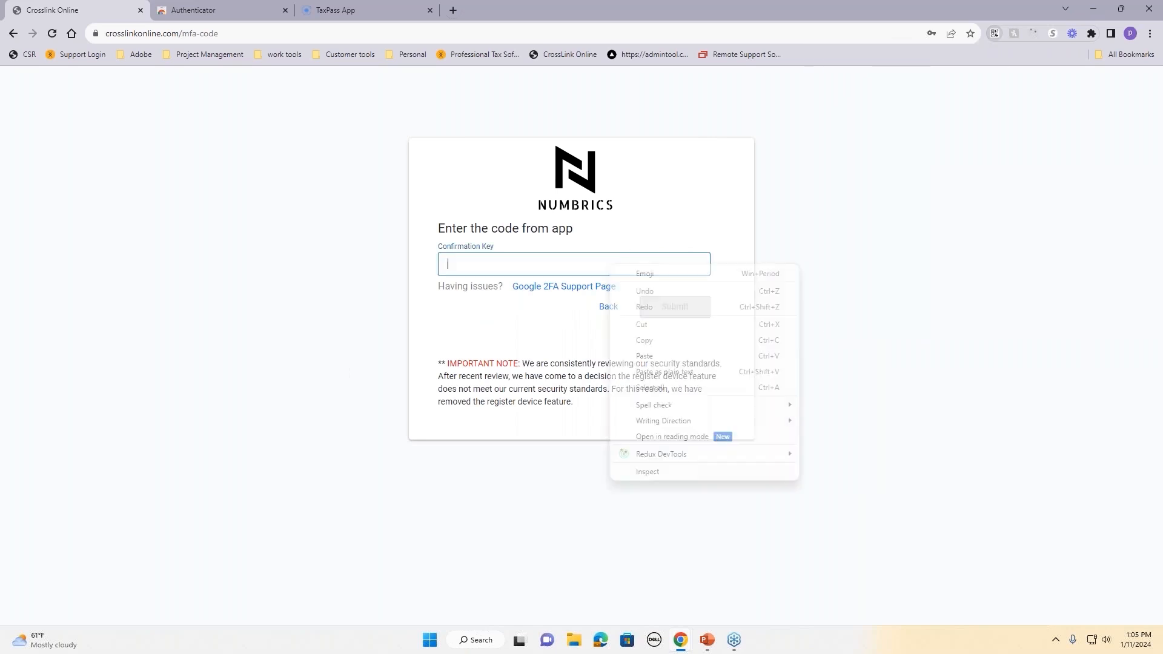
left_click(649, 357)
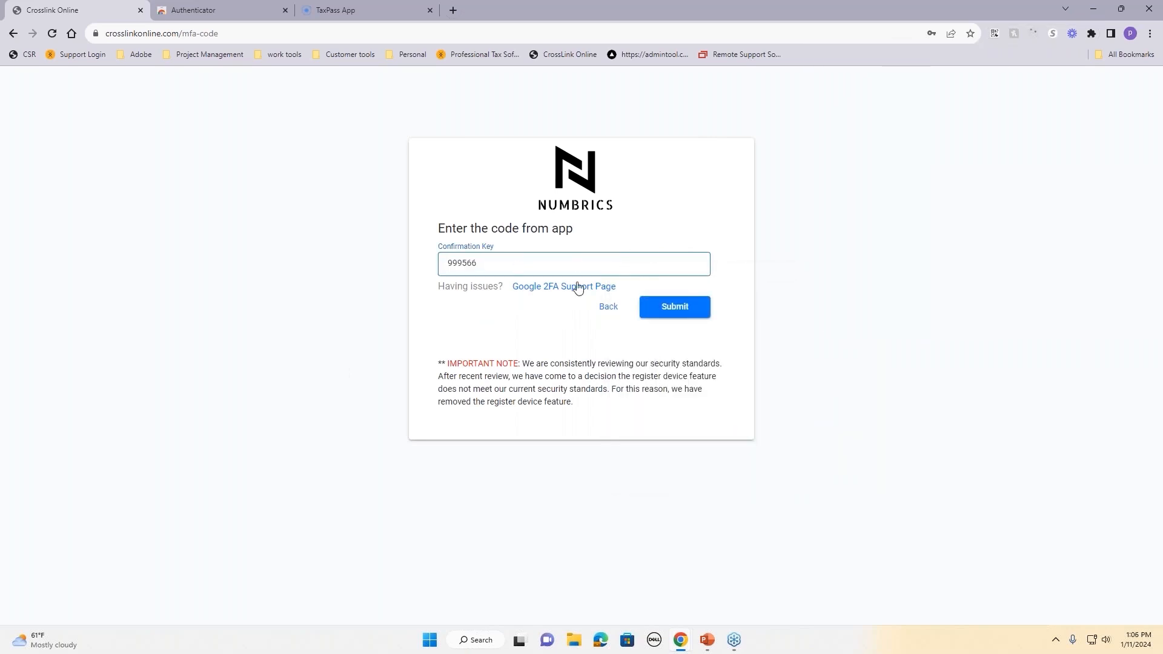
left_click(668, 309)
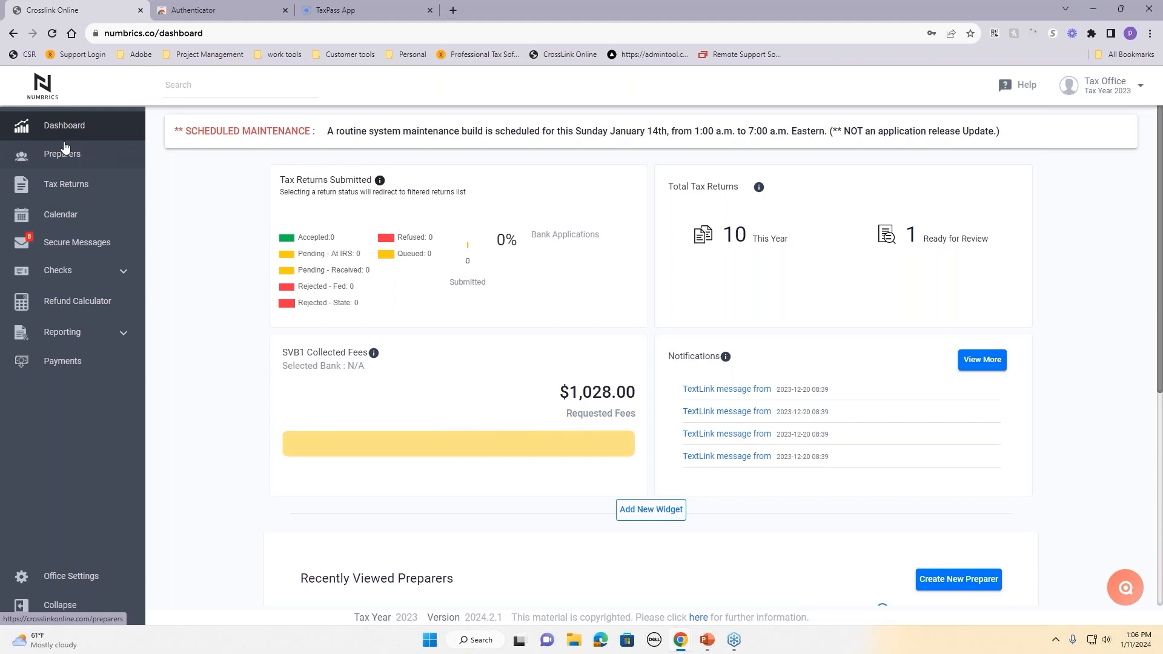
Step: Browse the Preparers, Tax Returns, Calendar and Secure Messages pages, finishing on Preparers
left_click(65, 149)
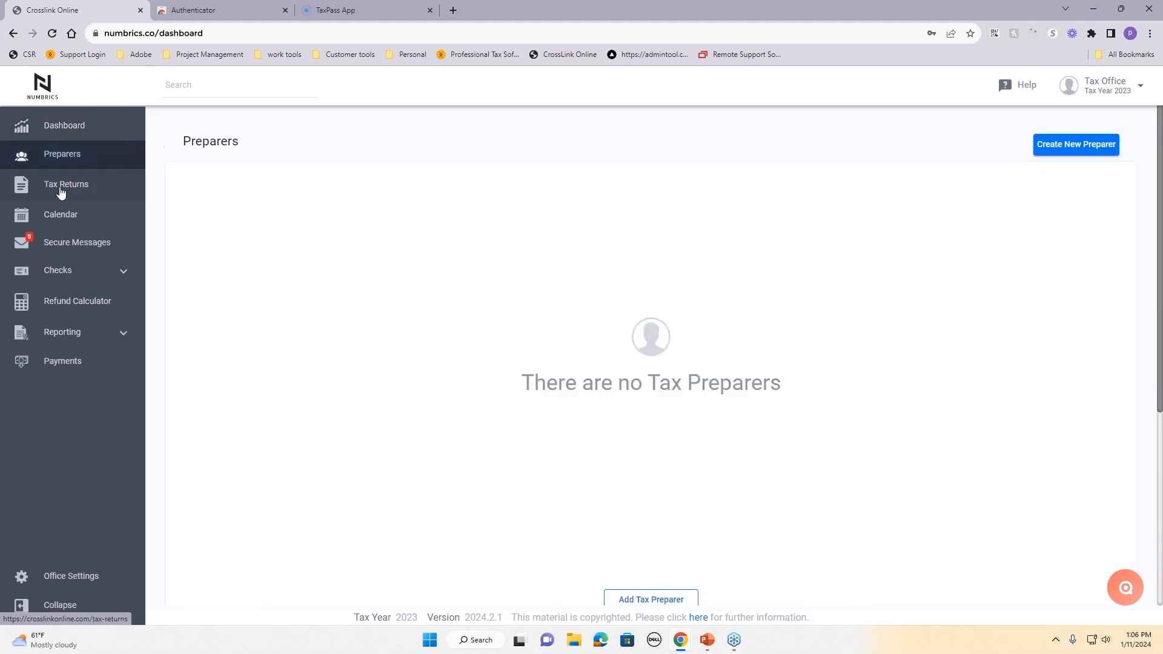
left_click(60, 189)
left_click(60, 223)
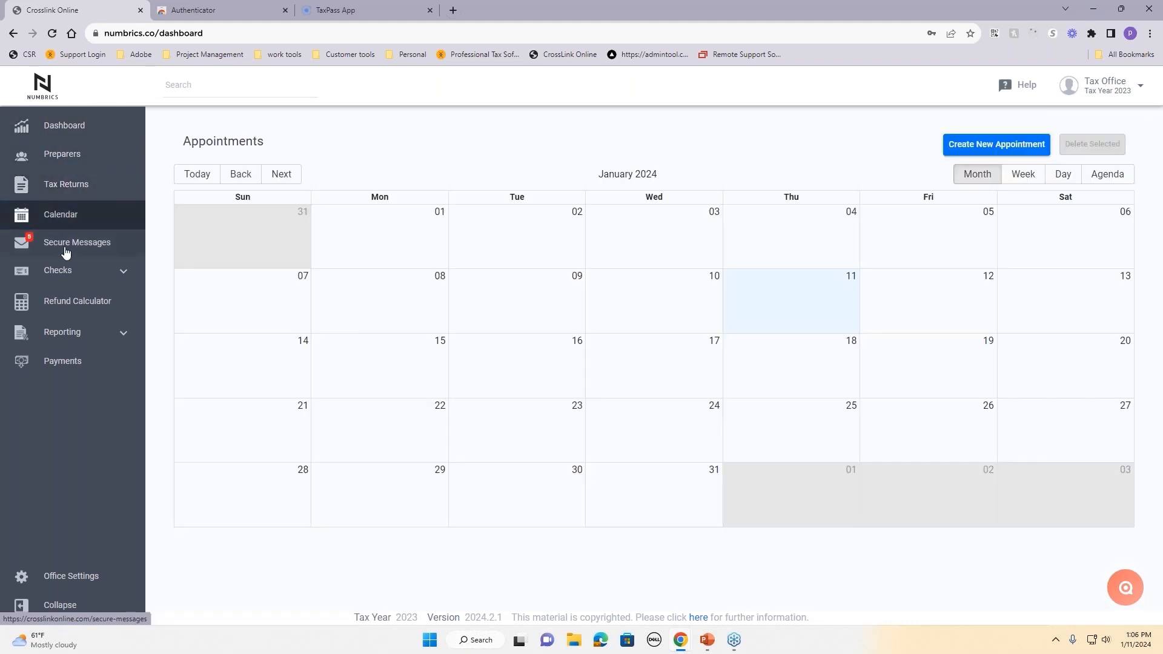
left_click(66, 250)
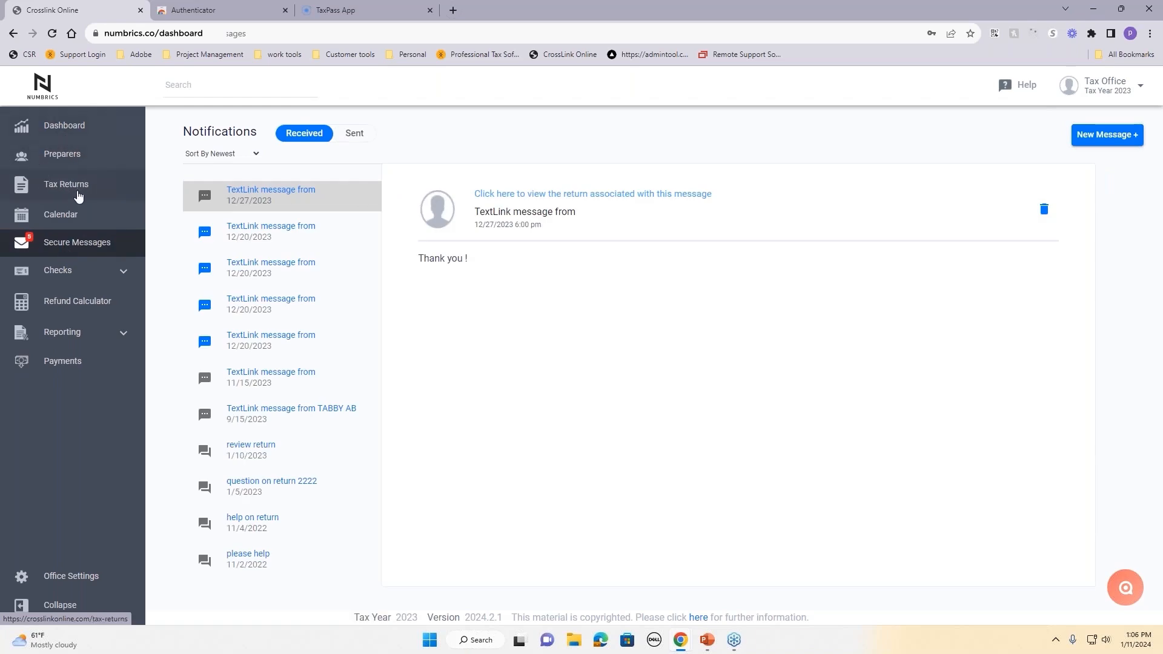
left_click(65, 193)
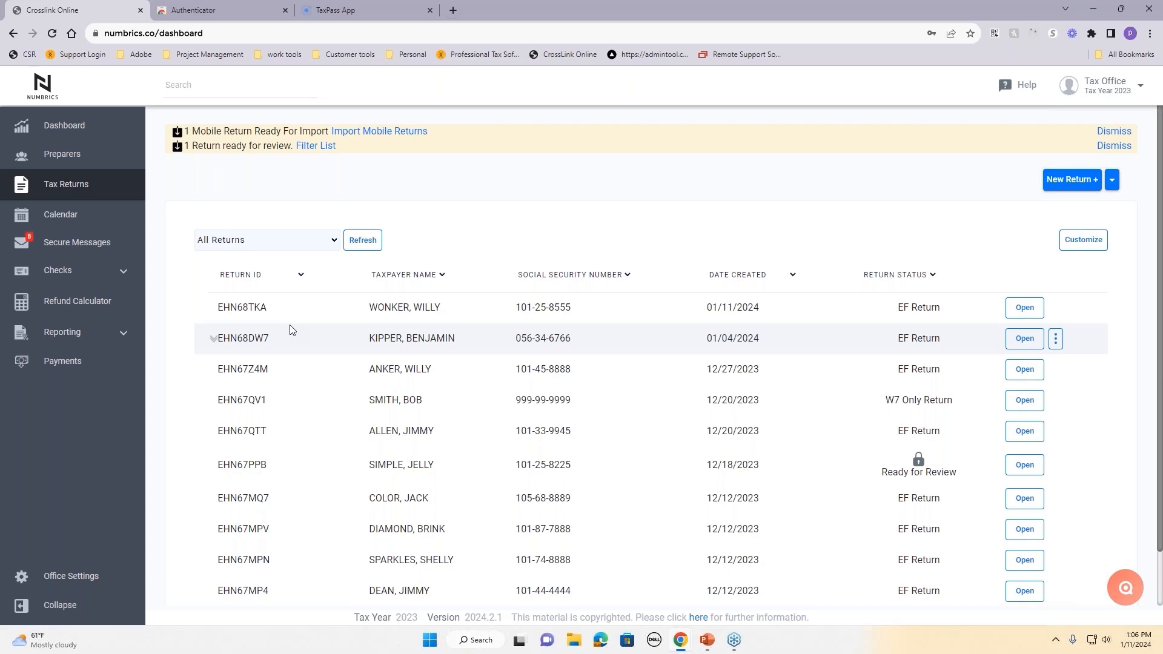
left_click(54, 159)
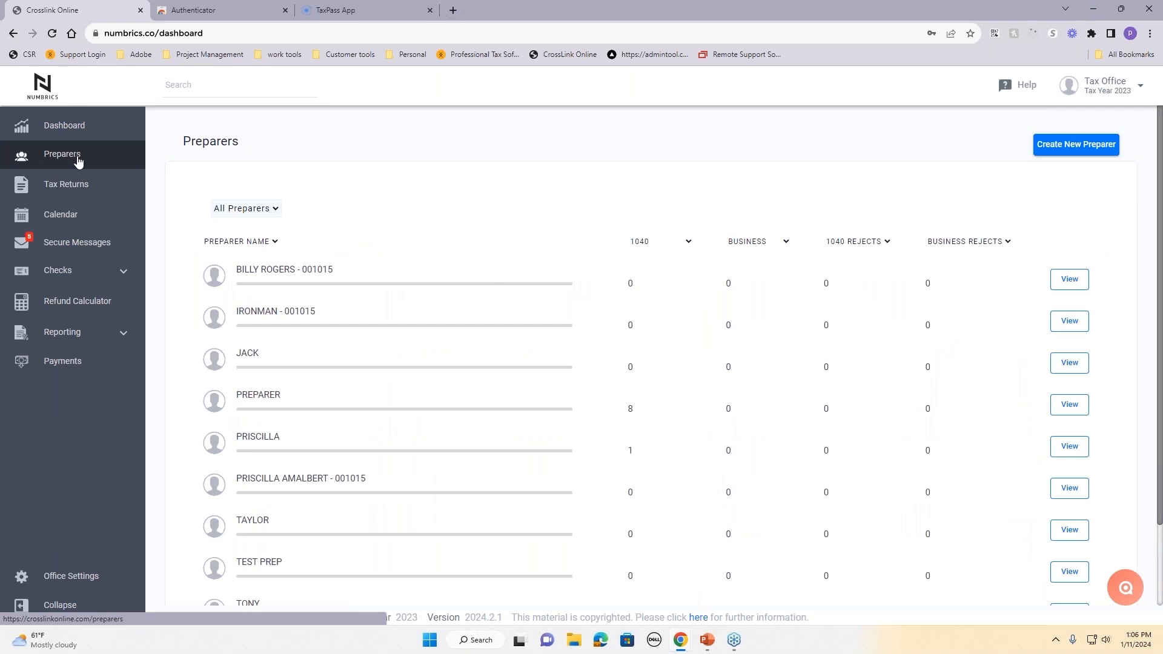
Step: Open the last listed preparer's dashboard and view that preparer's tax returns list
scroll(496, 292, "down", 1)
scroll(495, 292, "down", 2)
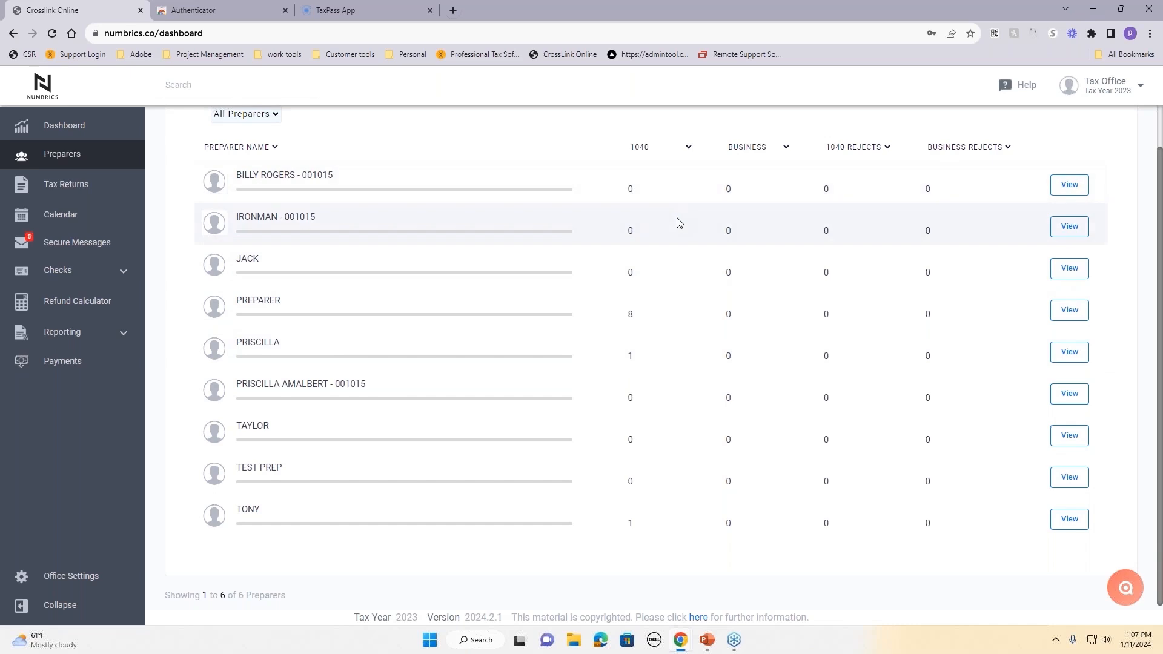
left_click(1072, 521)
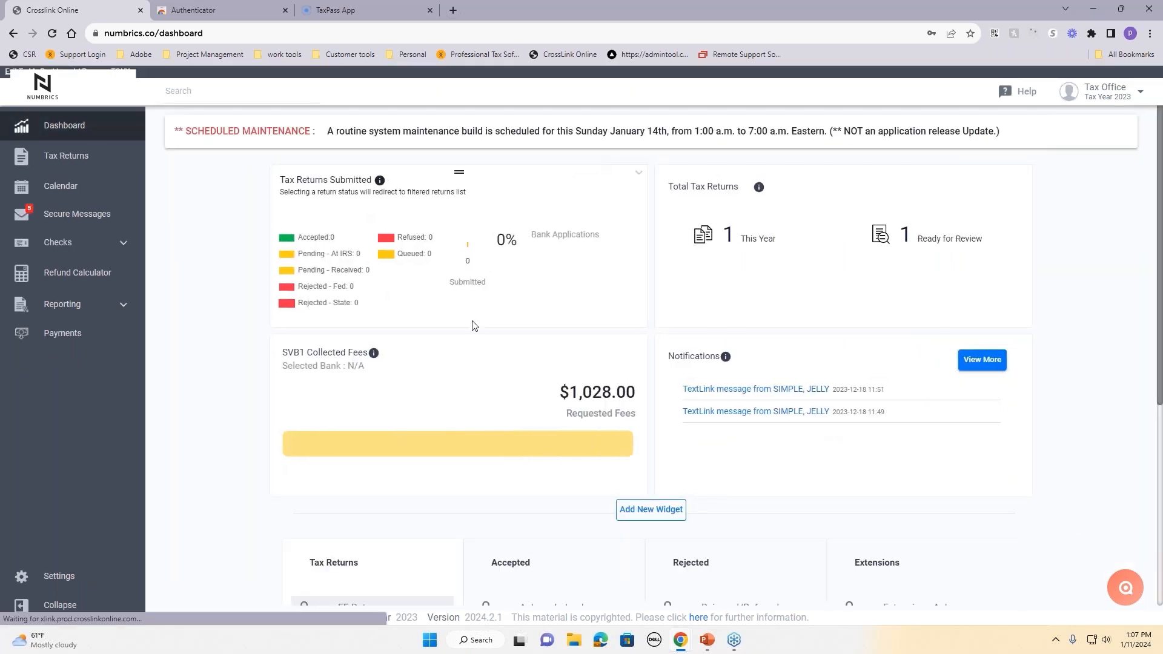
scroll(475, 326, "down", 5)
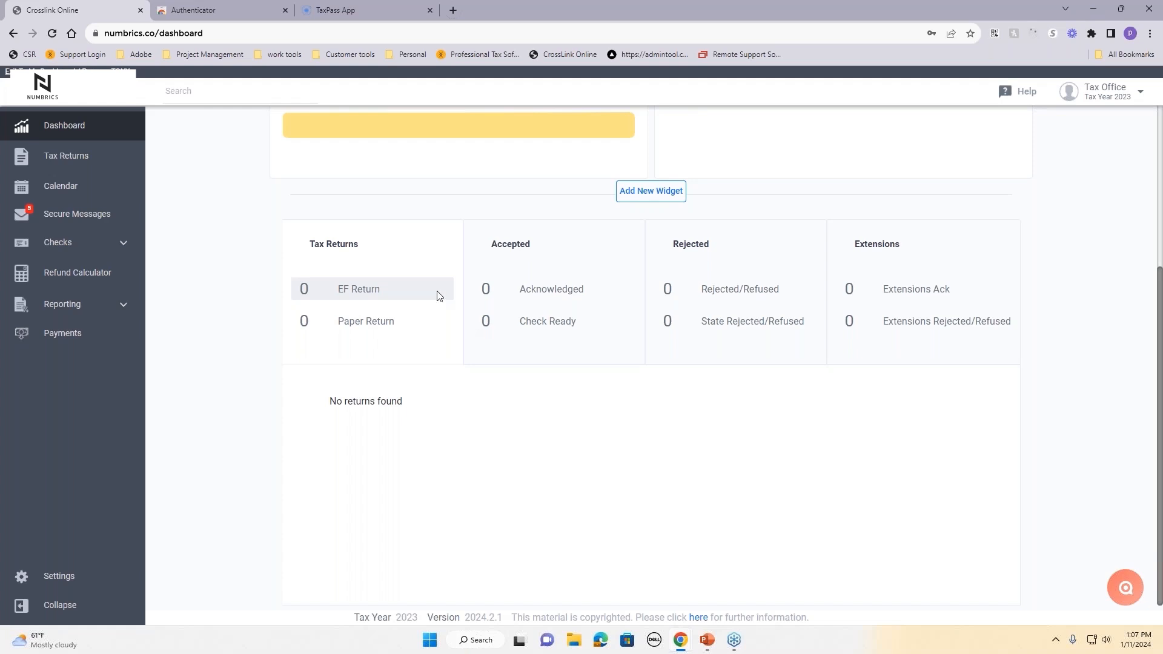
left_click(47, 158)
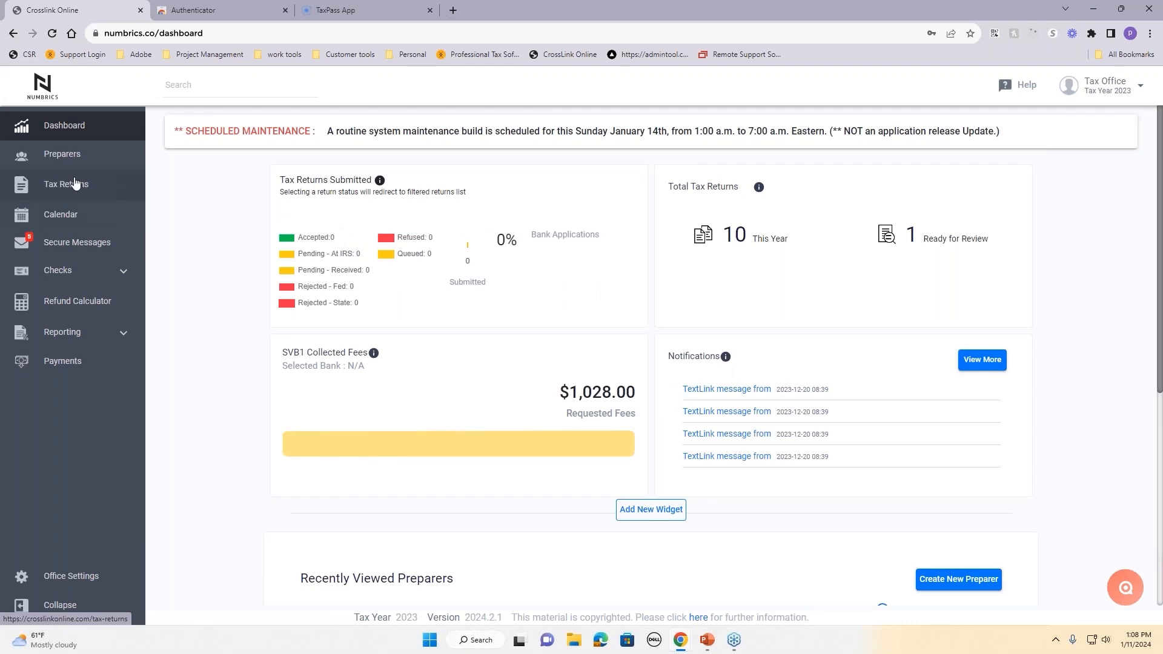
scroll(246, 245, "down", 6)
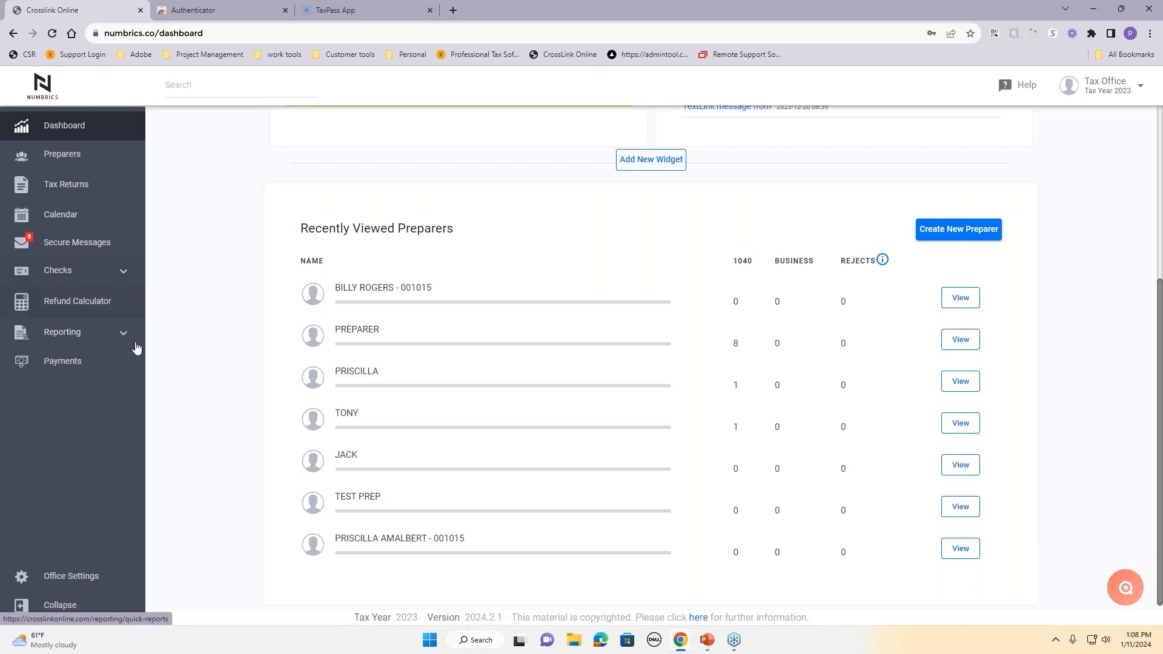
left_click(115, 339)
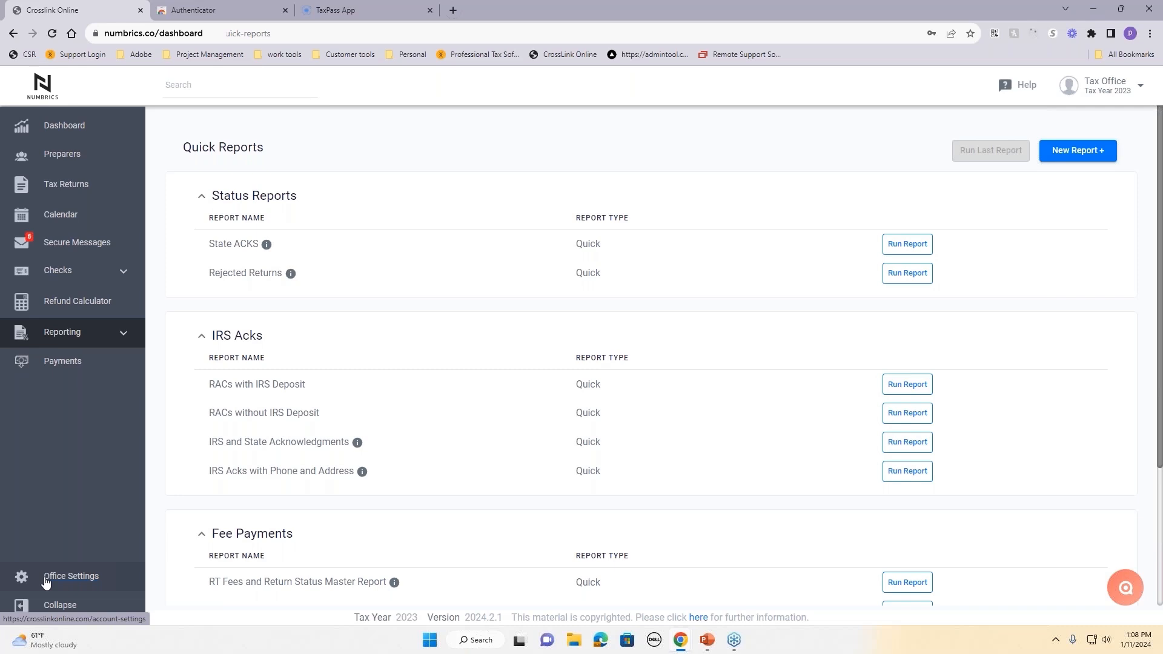
left_click(103, 134)
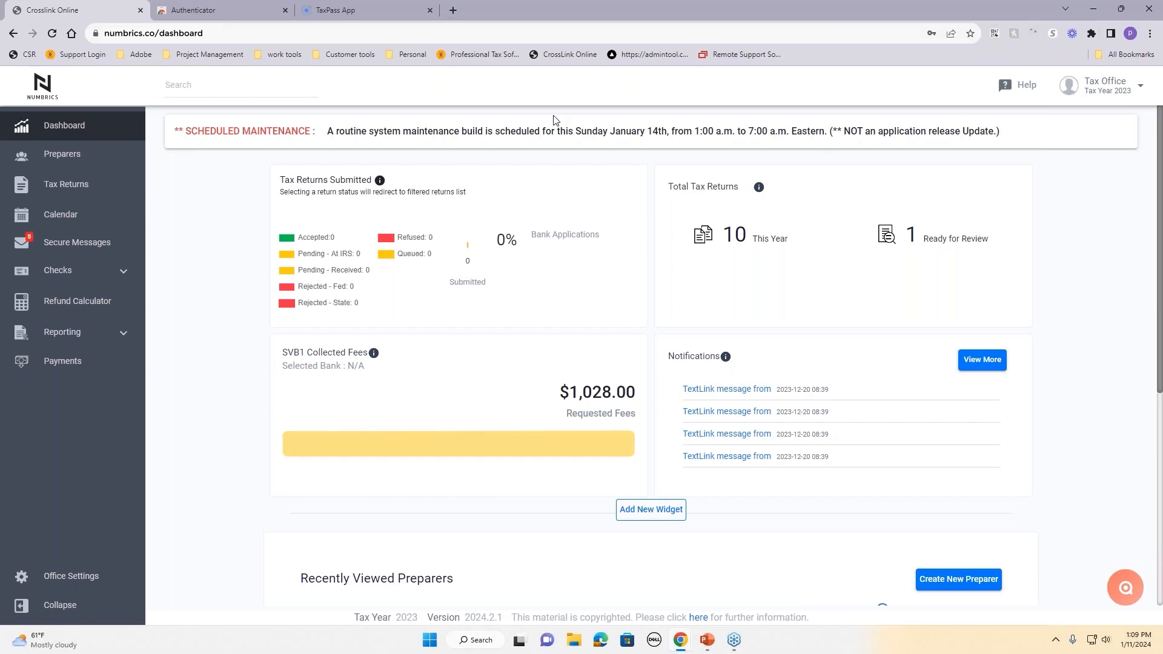
Step: Search the returns with 'WON' and '11', then open the matching taxpayer's return
left_click(232, 89)
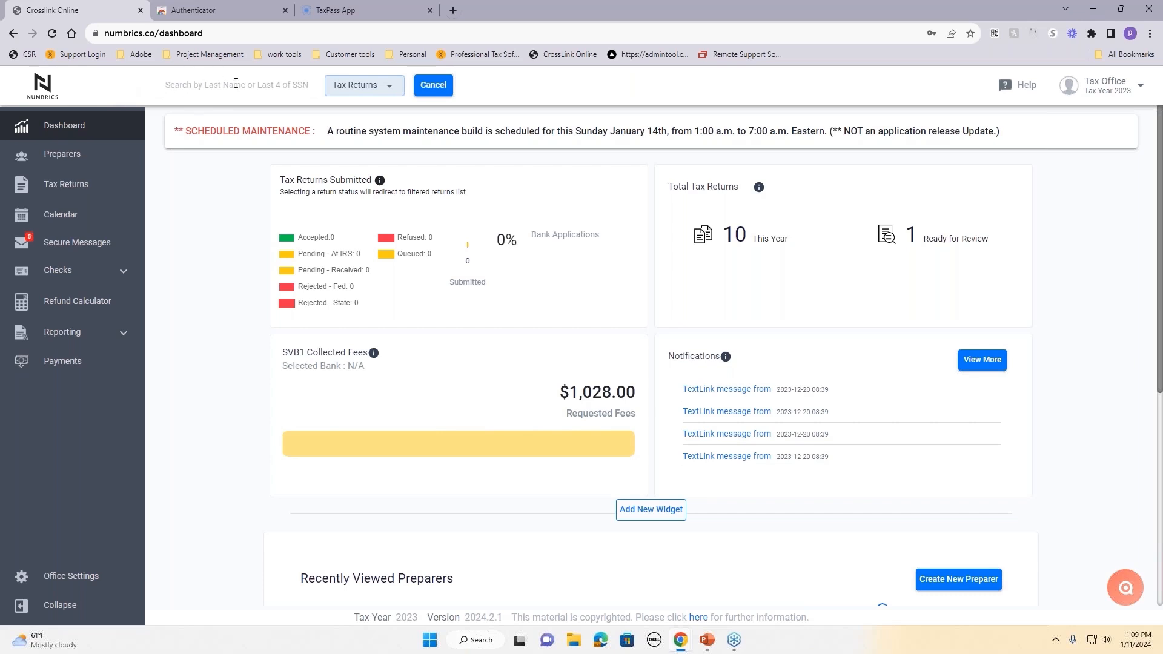
type("WON")
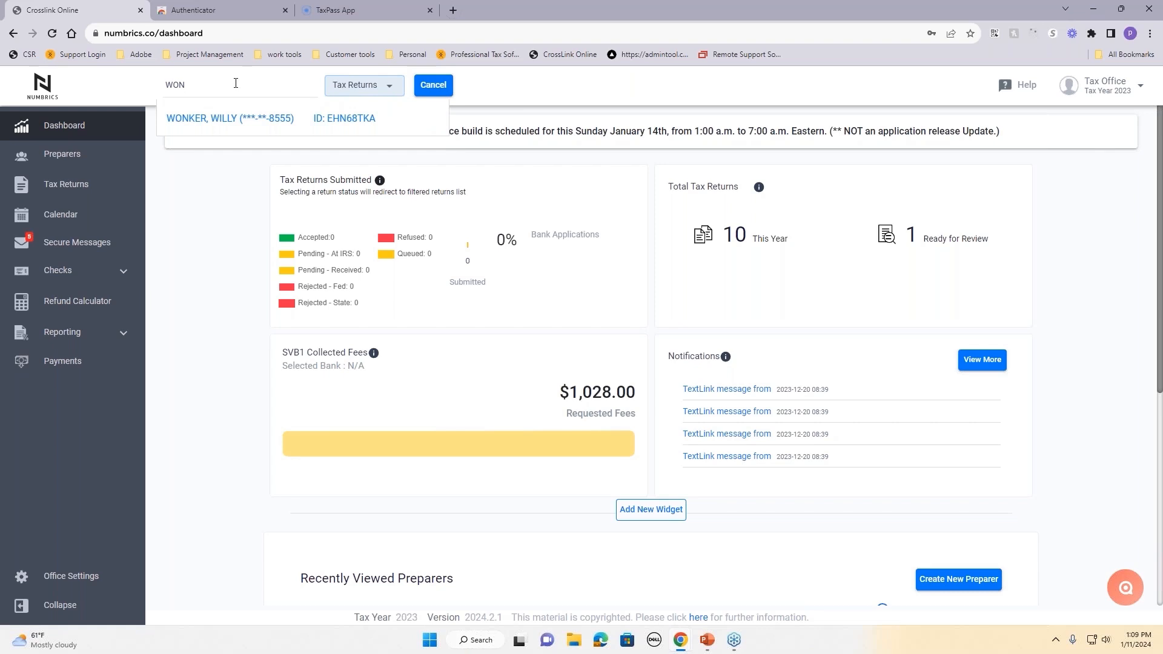
key("BackSpace")
key("BackSpace")
key("BackSpace")
type("11")
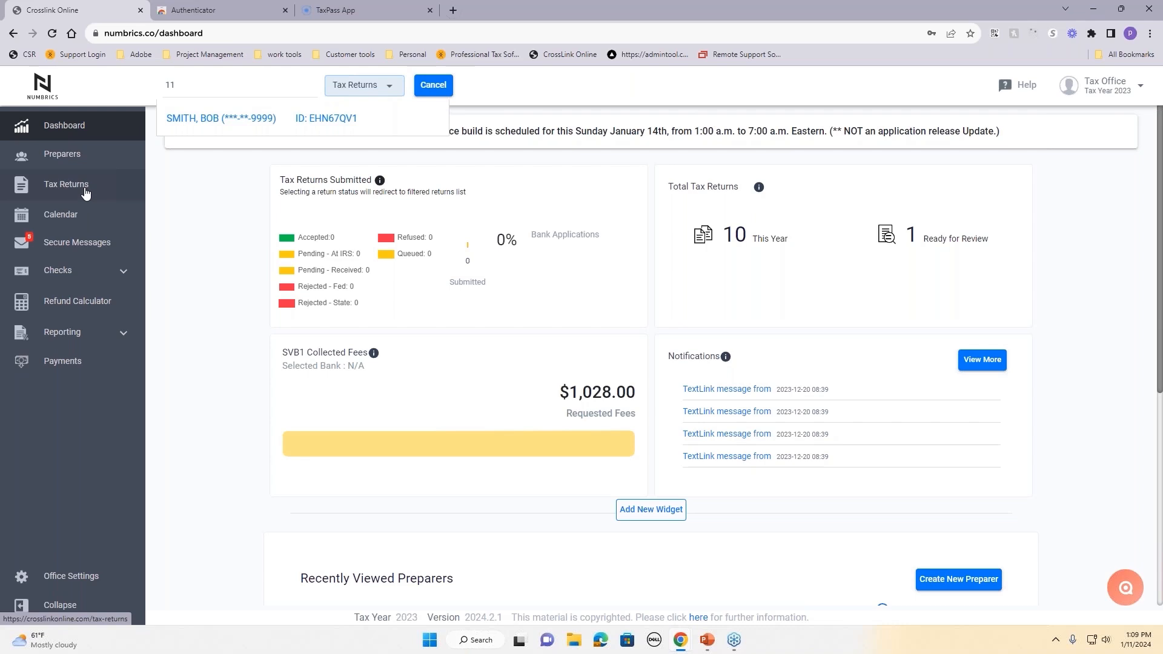
left_click(187, 120)
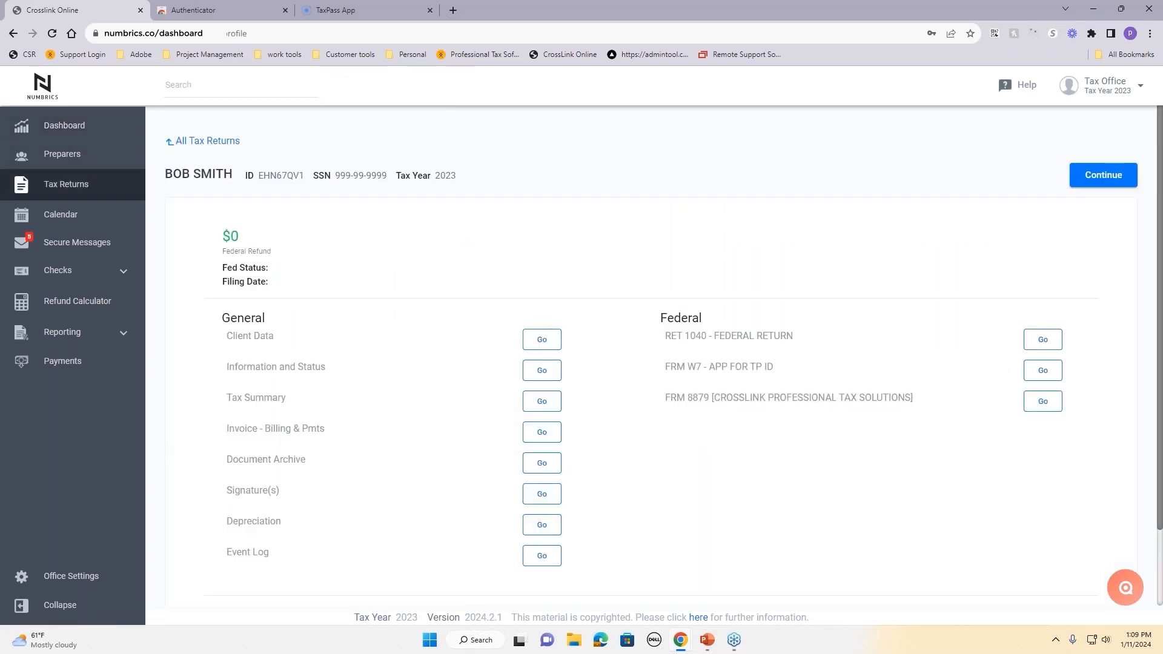
Step: Start a new search, look at the search type choices, and cancel the search bar
left_click(188, 94)
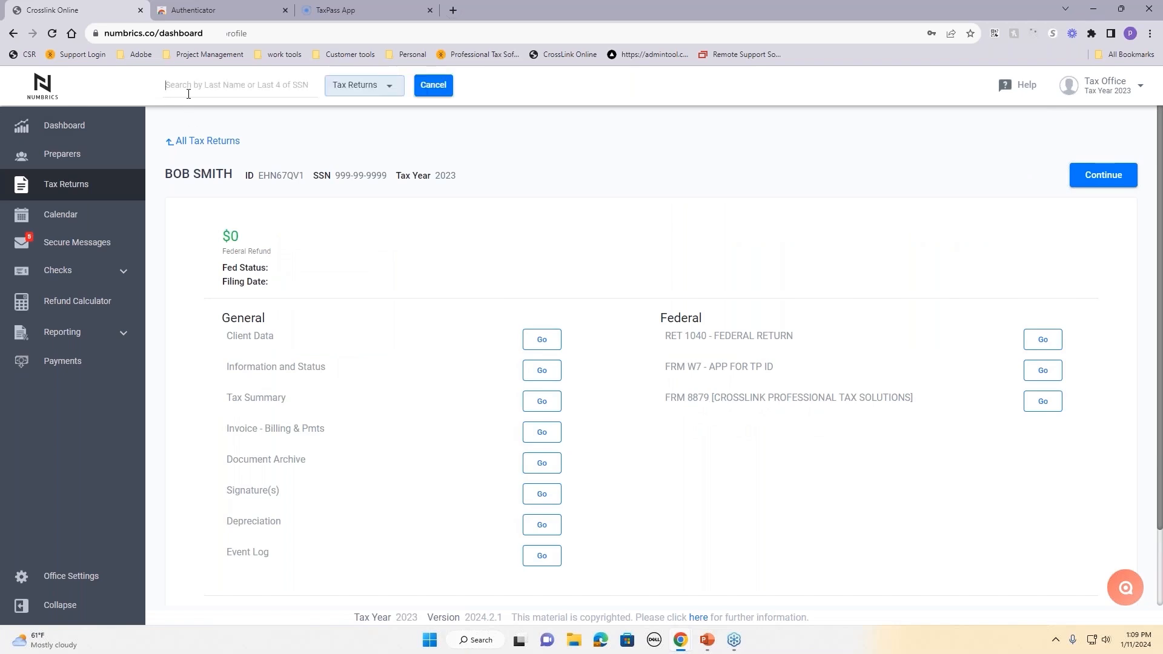
left_click(363, 85)
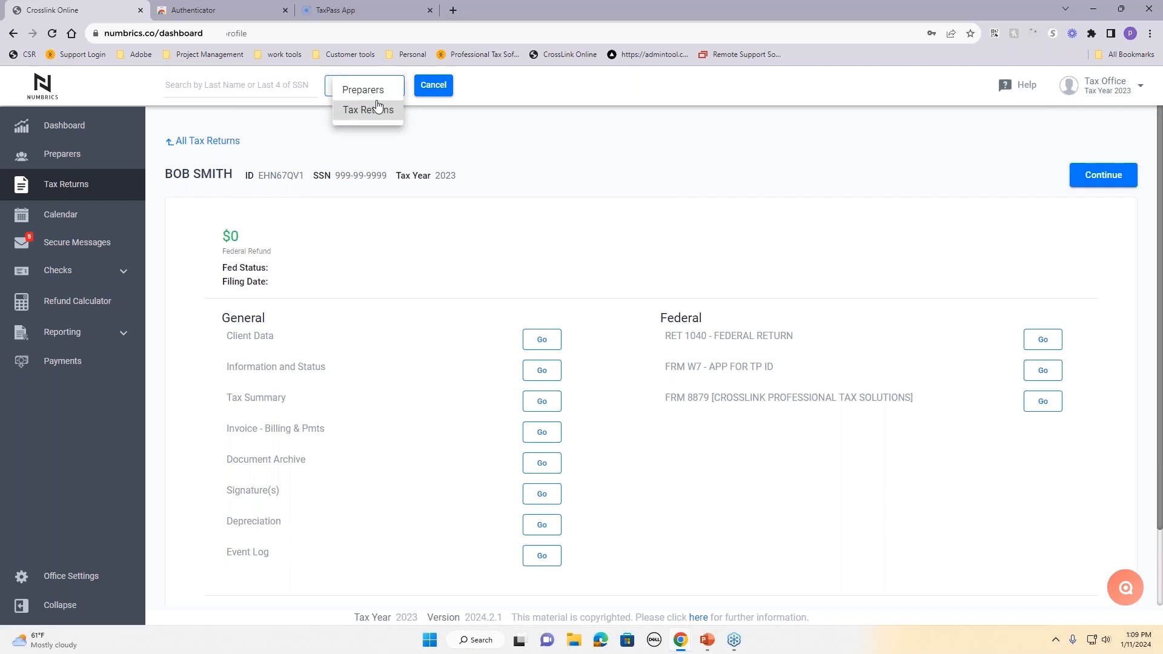
left_click(437, 94)
left_click(434, 86)
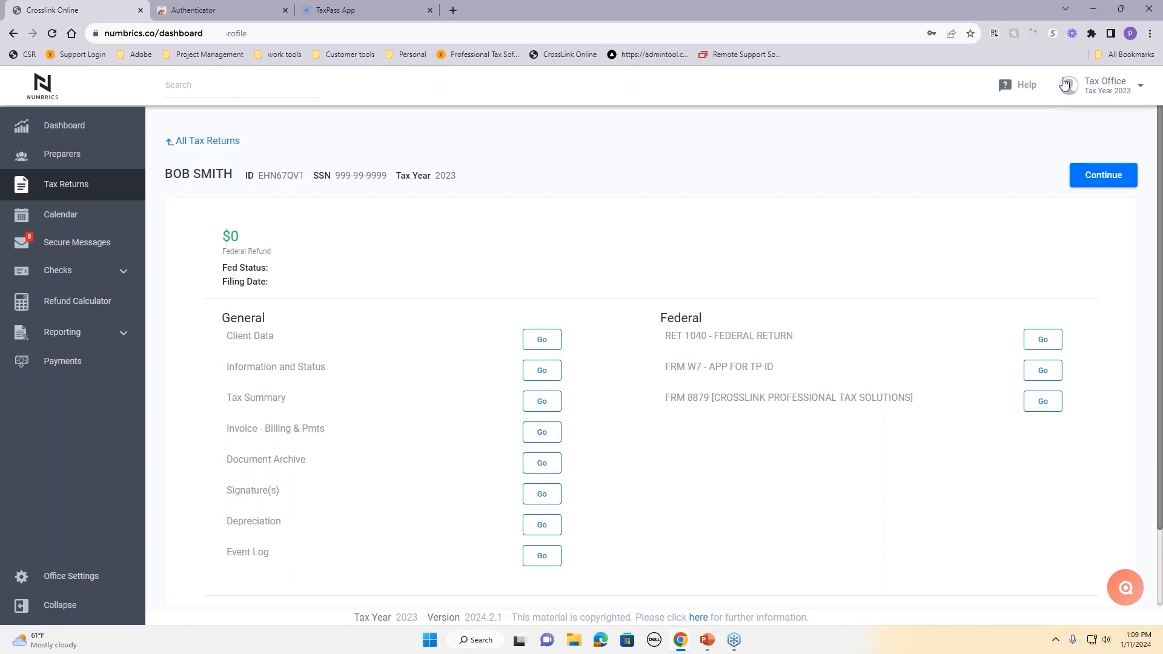
Step: Look over the Help resources, close them, and open the Tax Office account menu
left_click(1022, 89)
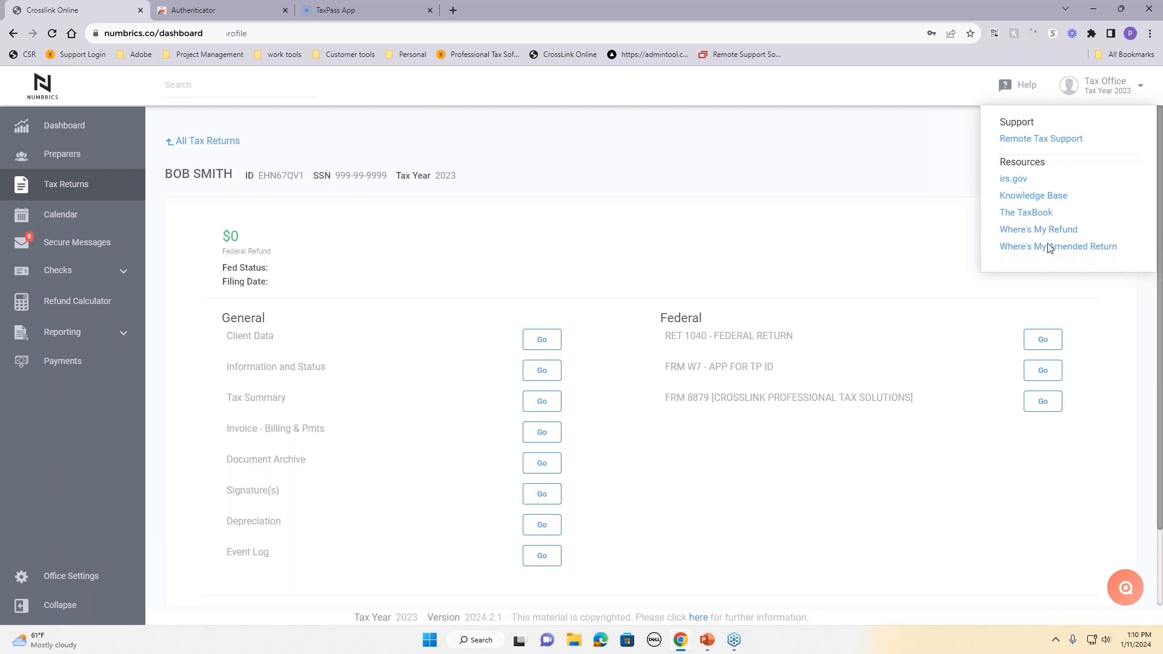
left_click(934, 167)
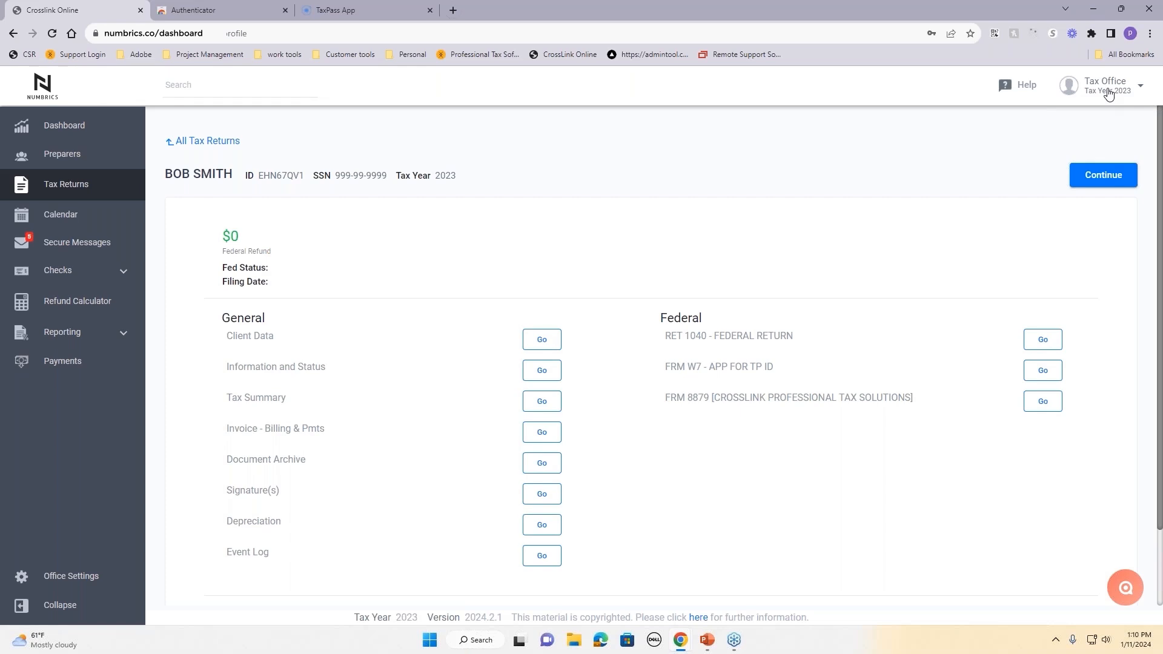
left_click(1109, 91)
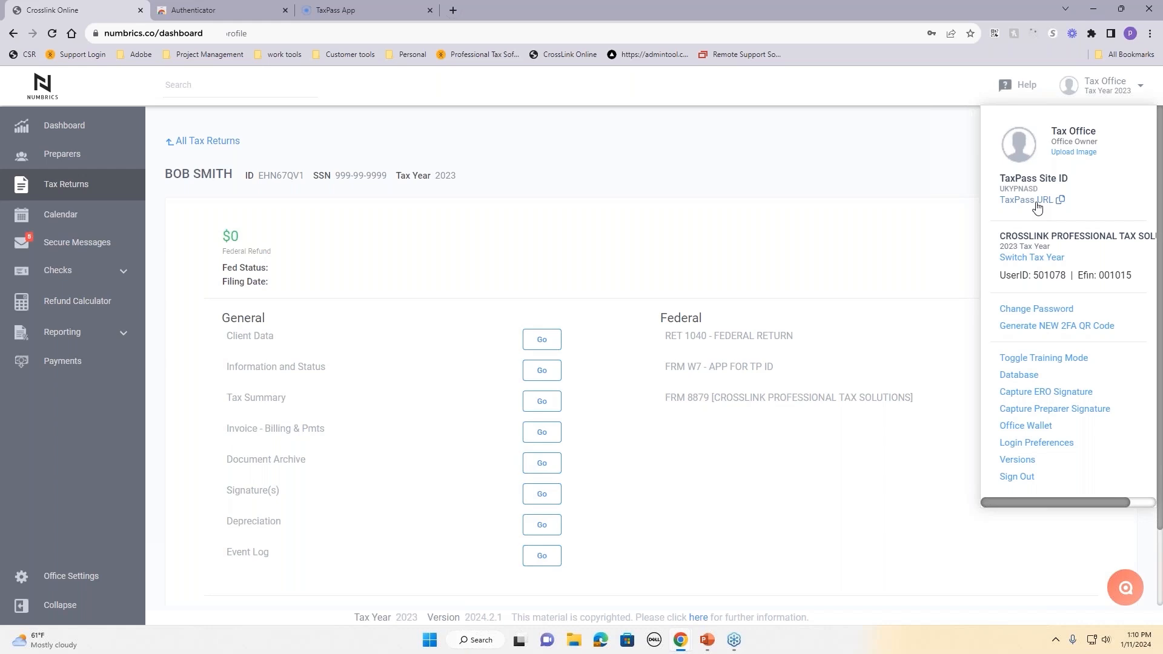
Step: Open Switch Tax Year, keep 2023 Tax Year selected, and close the dialog unchanged
left_click(1020, 260)
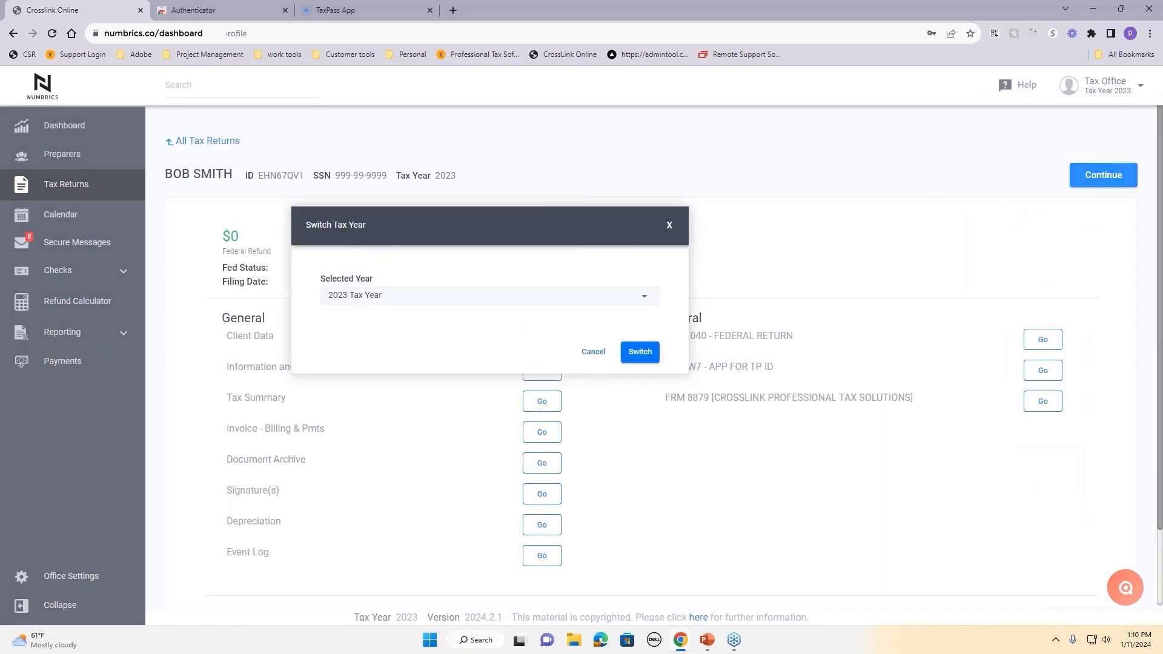
left_click(643, 297)
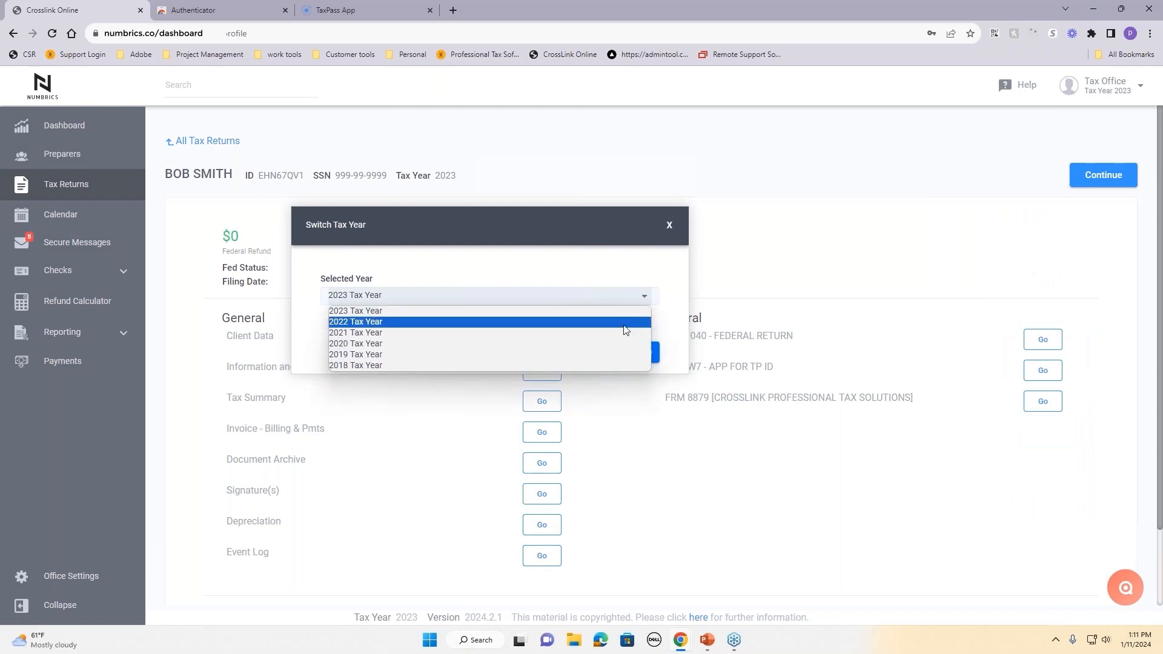
left_click(627, 256)
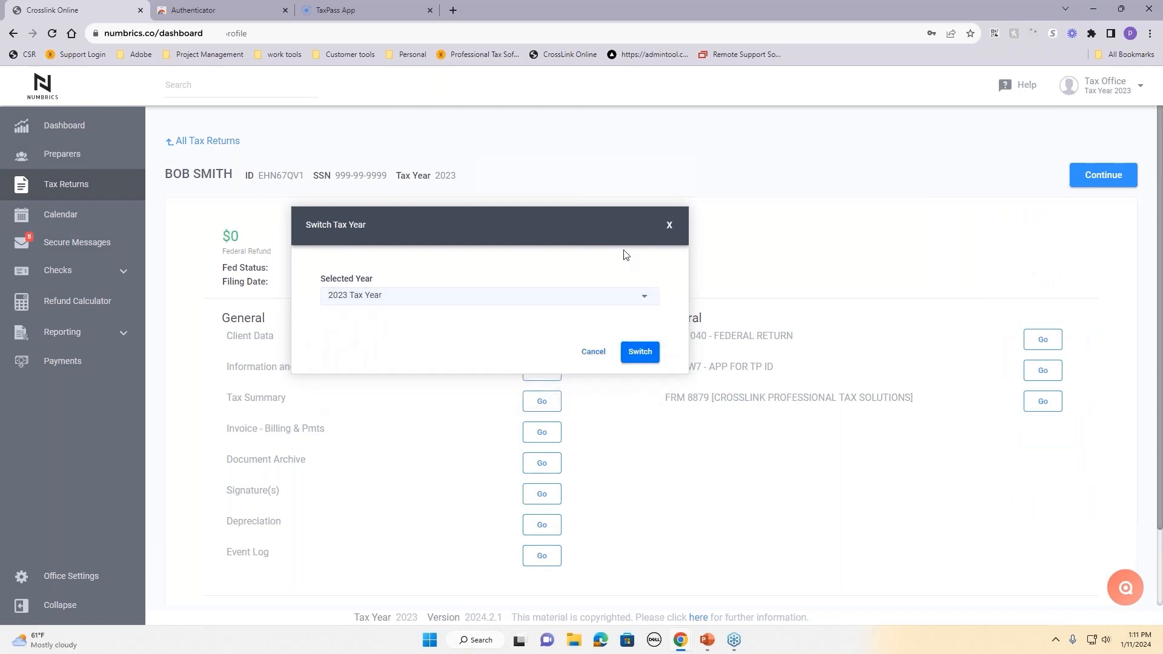
left_click(670, 227)
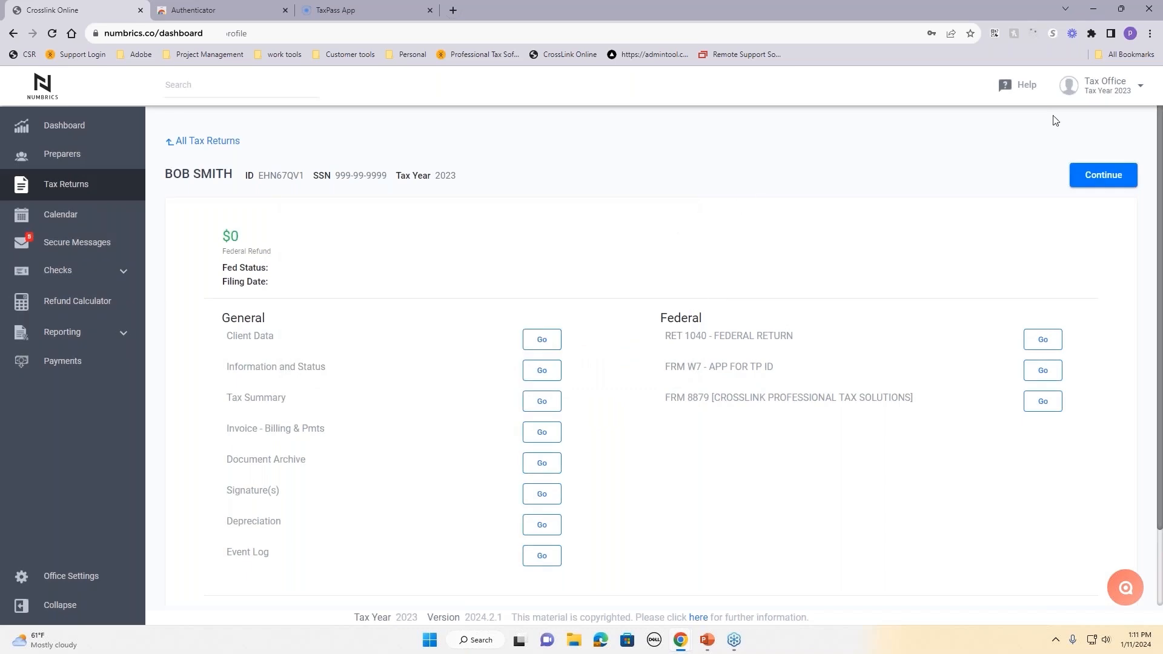
left_click(1101, 87)
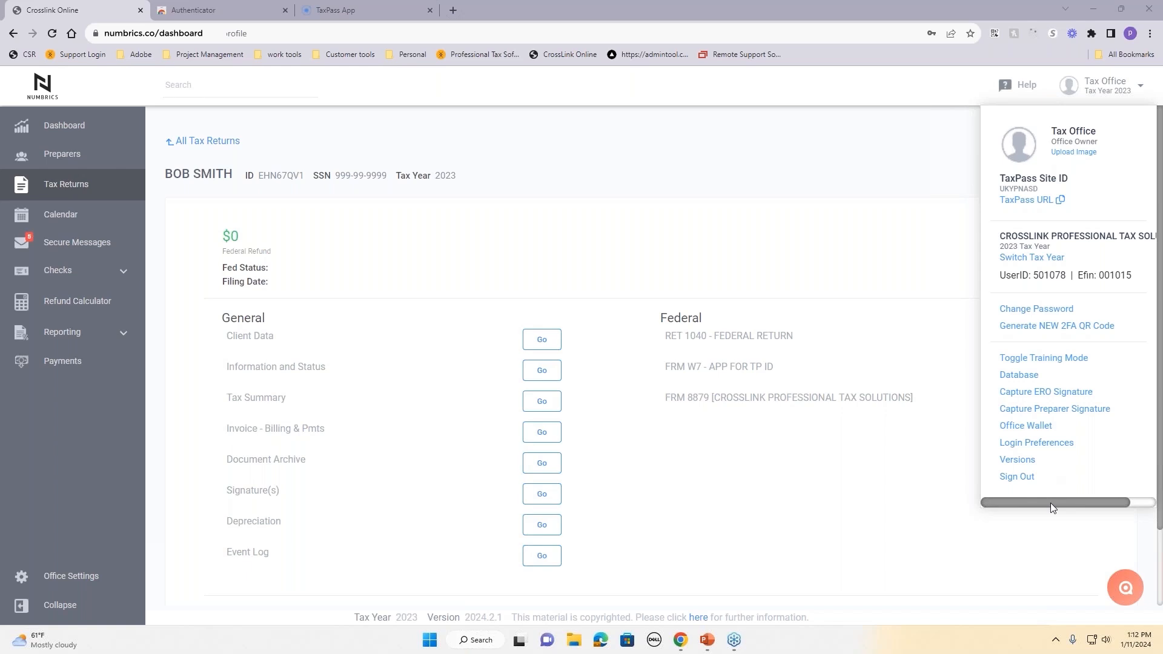
left_click(867, 161)
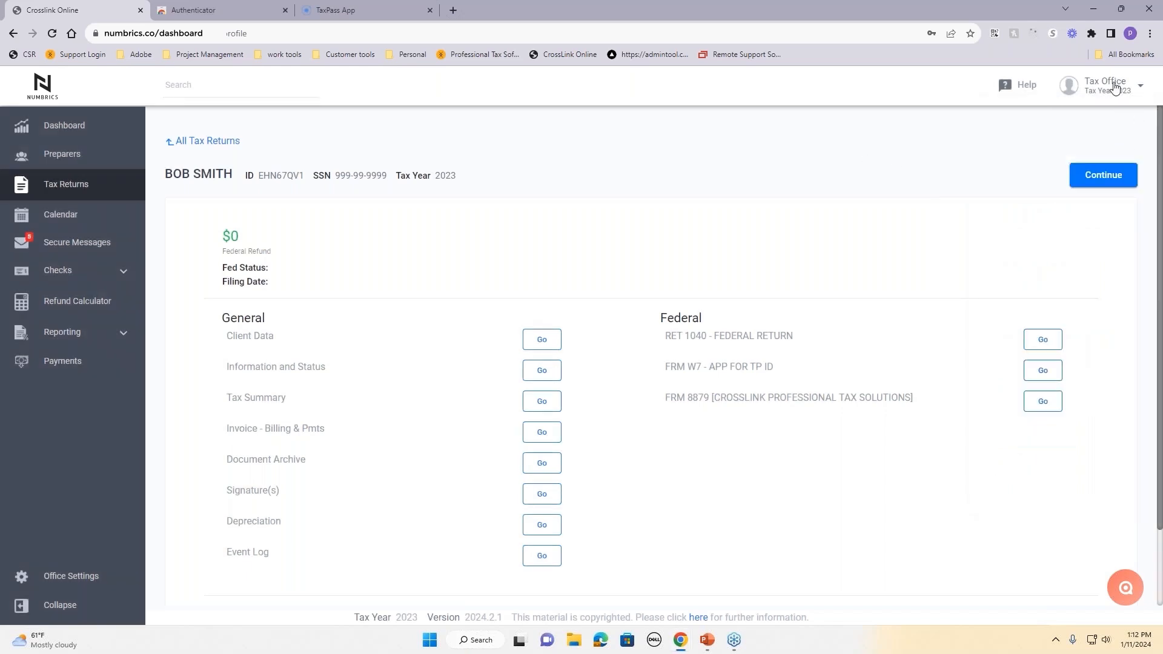
left_click(1115, 88)
left_click(890, 158)
Step: From the Dashboard, open the Pending - At IRS returns list, which is empty
left_click(62, 125)
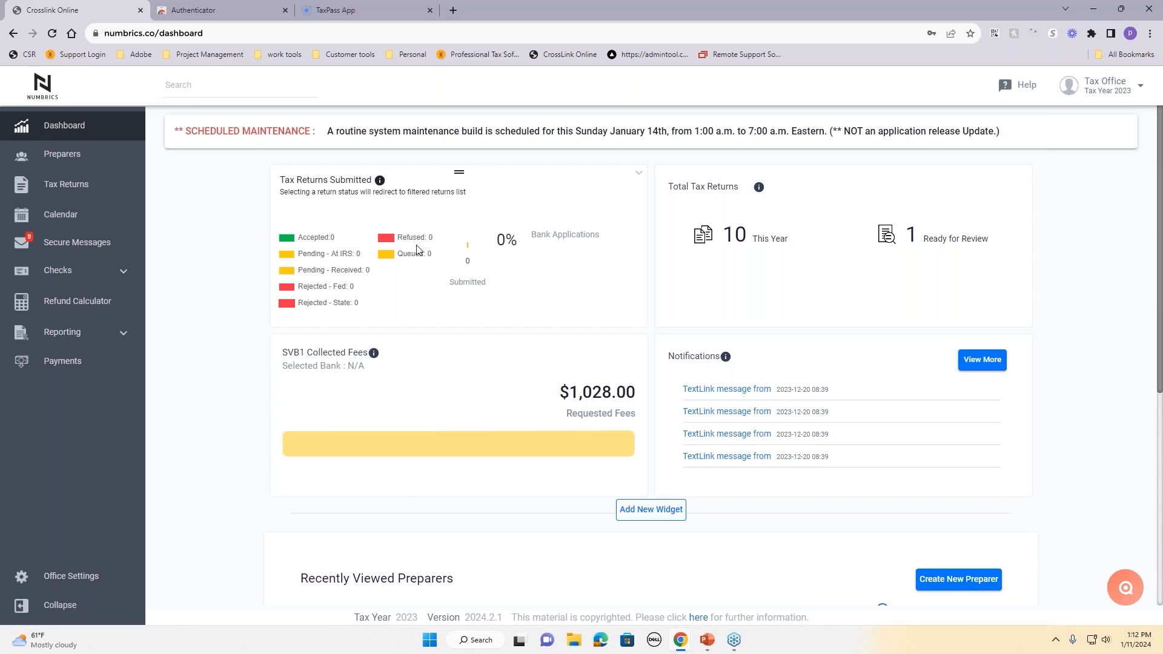
left_click(342, 259)
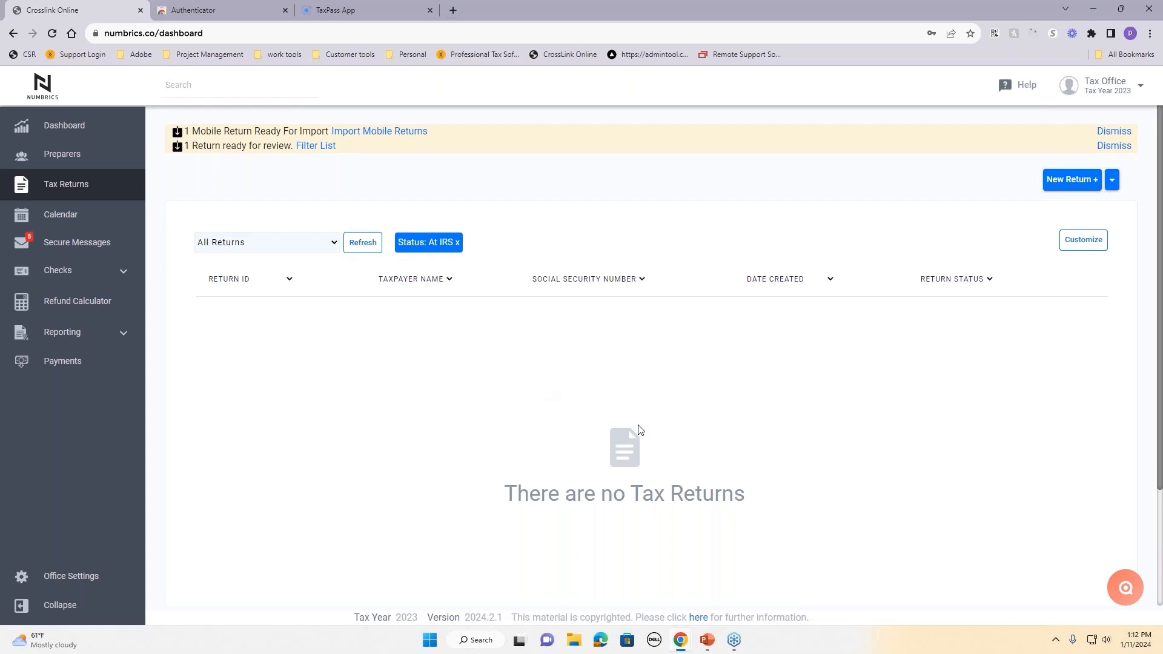
Step: Remove the Status: At IRS filter, then go through Preparers back to the Dashboard
left_click(458, 243)
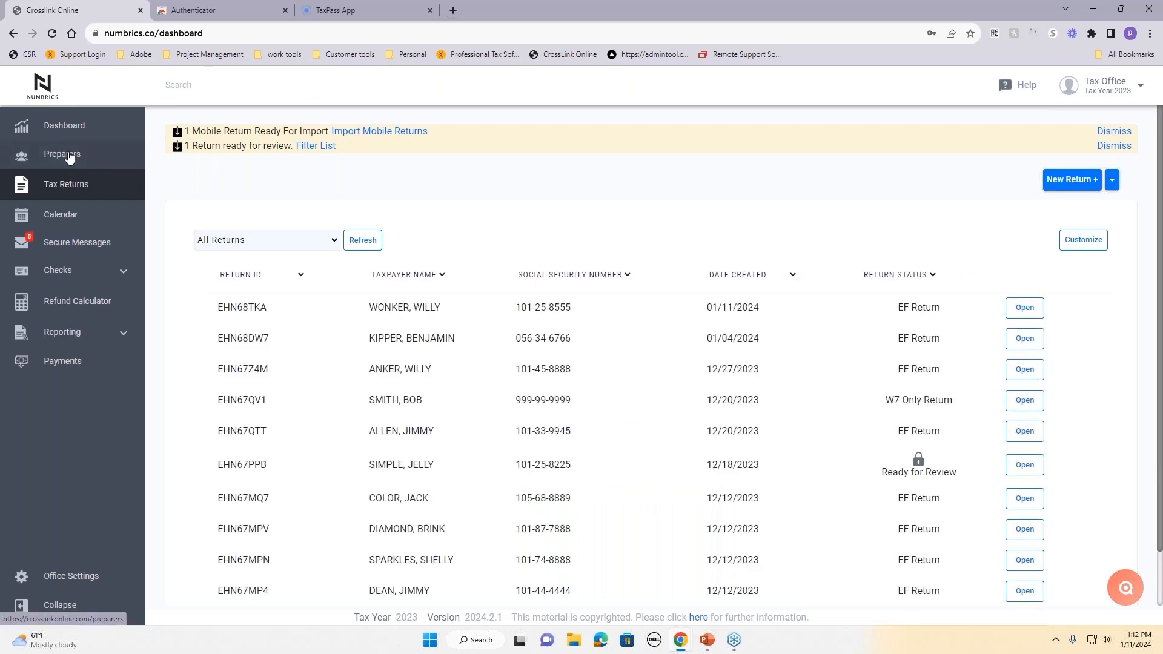
left_click(70, 156)
left_click(68, 126)
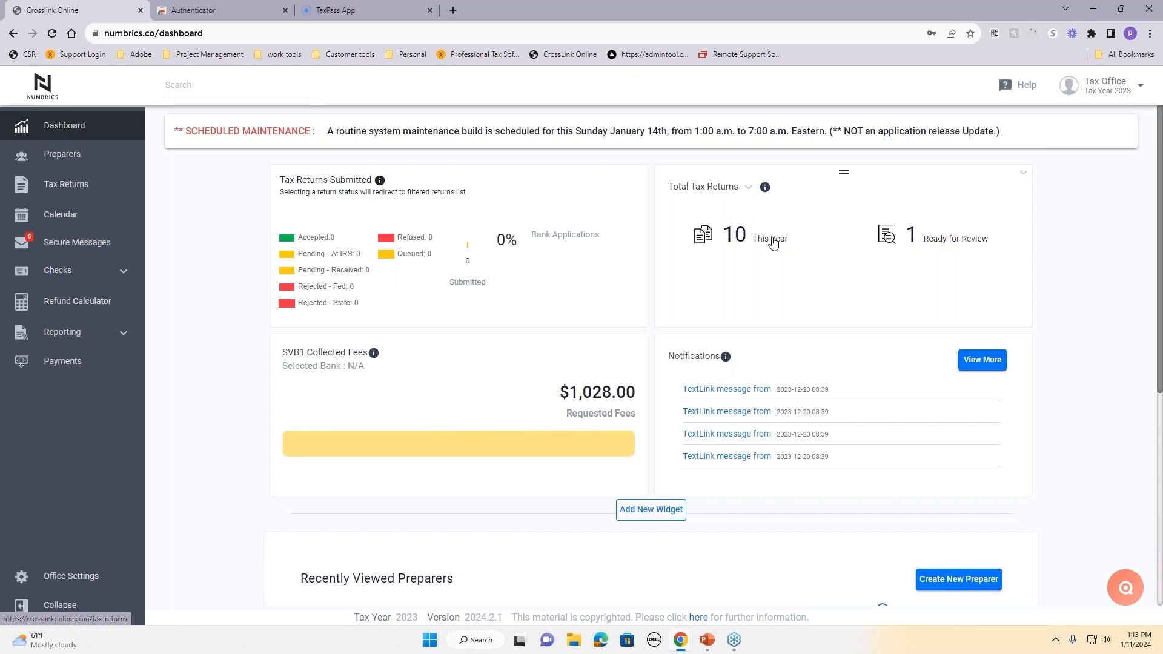
left_click(947, 245)
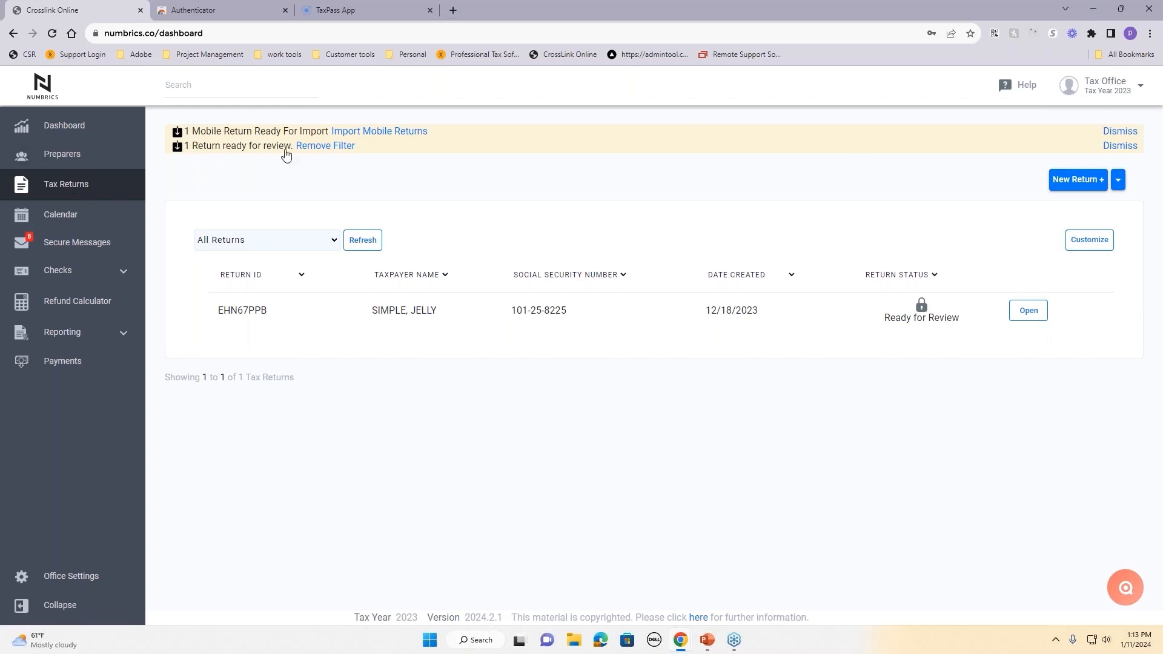
left_click(62, 132)
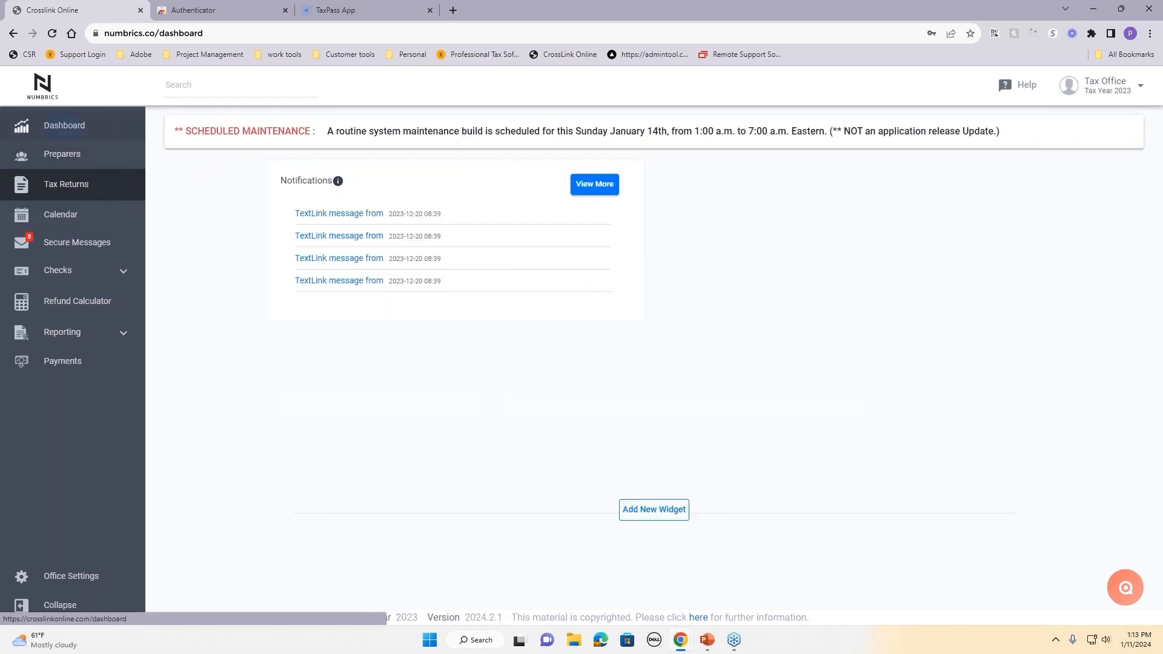
left_click(55, 185)
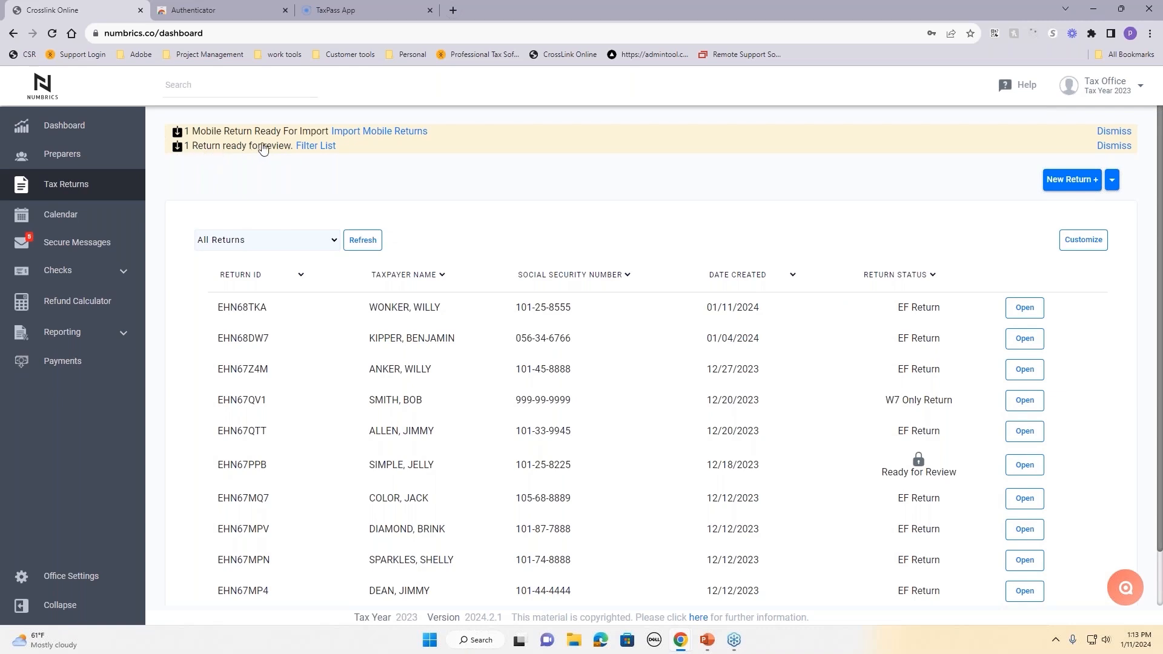
left_click(315, 147)
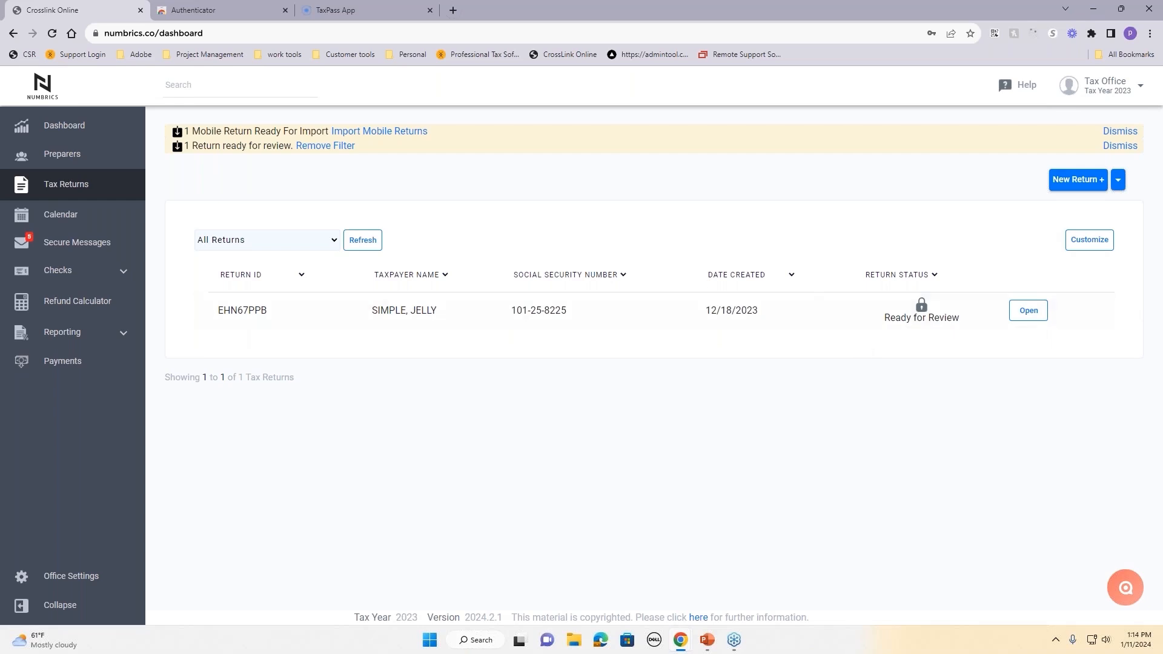
left_click(61, 132)
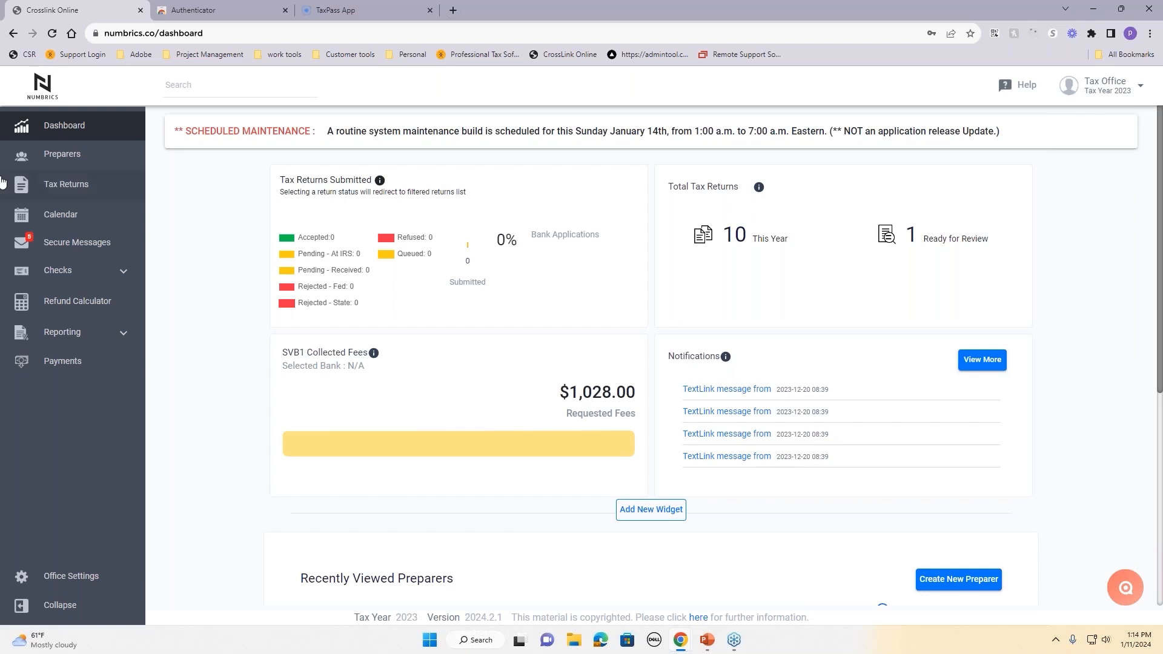
Step: Send a preparer a secure message with subject 'client emeeting' and body 'on tuest', then confirm
left_click(42, 253)
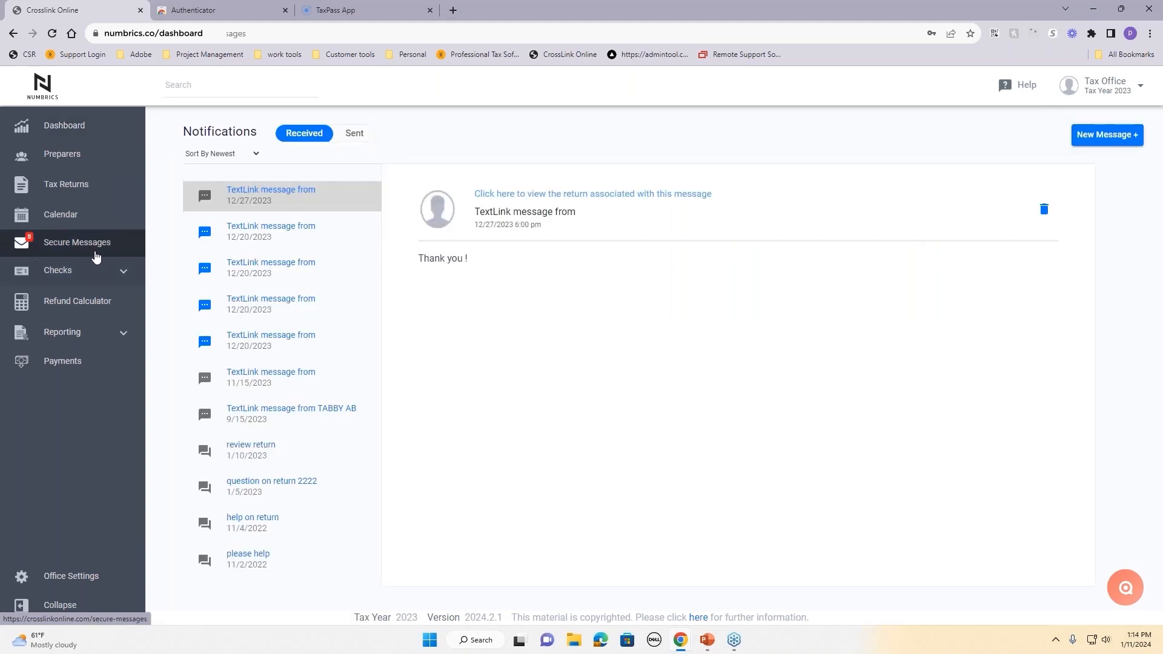
left_click(1104, 137)
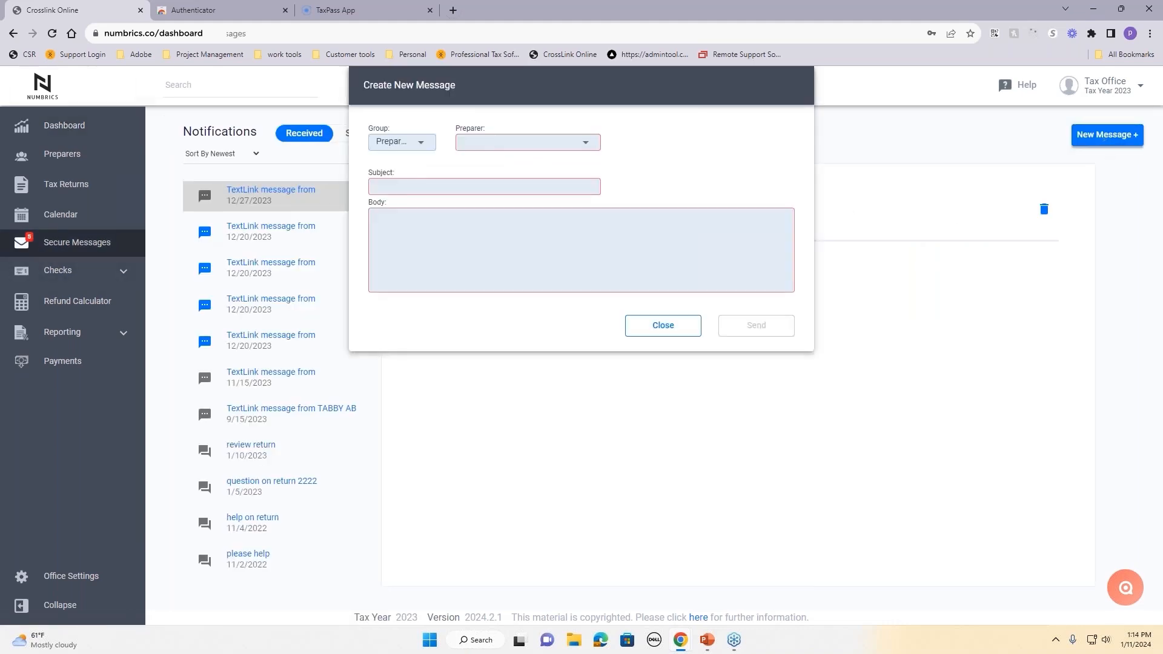
left_click(487, 153)
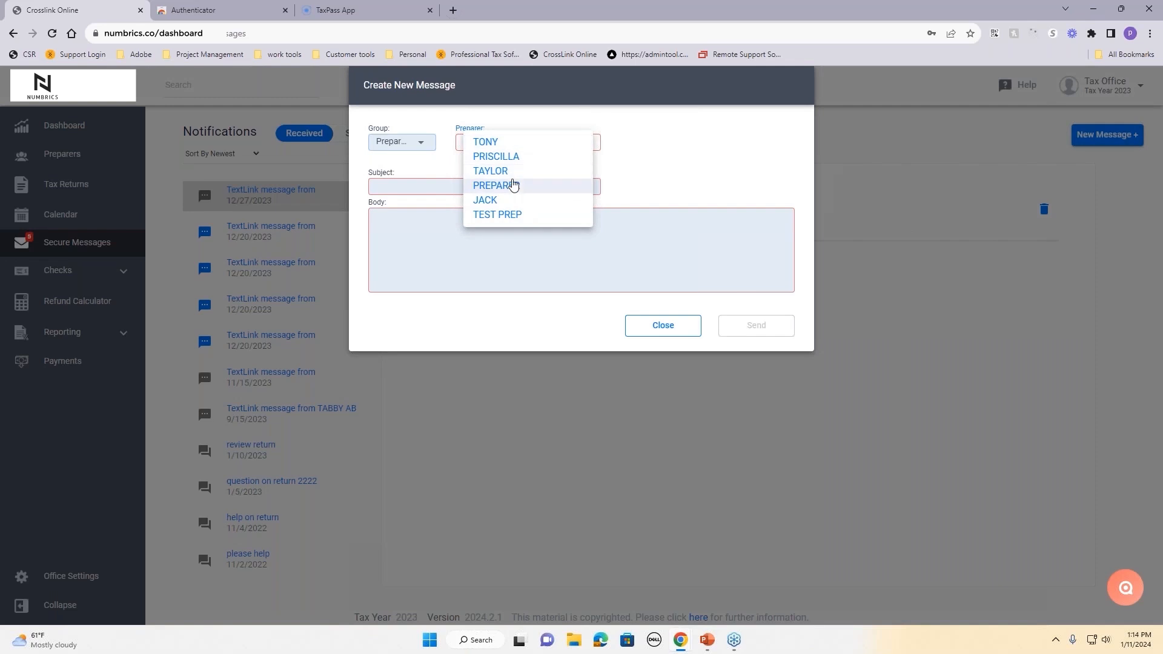
left_click(492, 171)
left_click(491, 187)
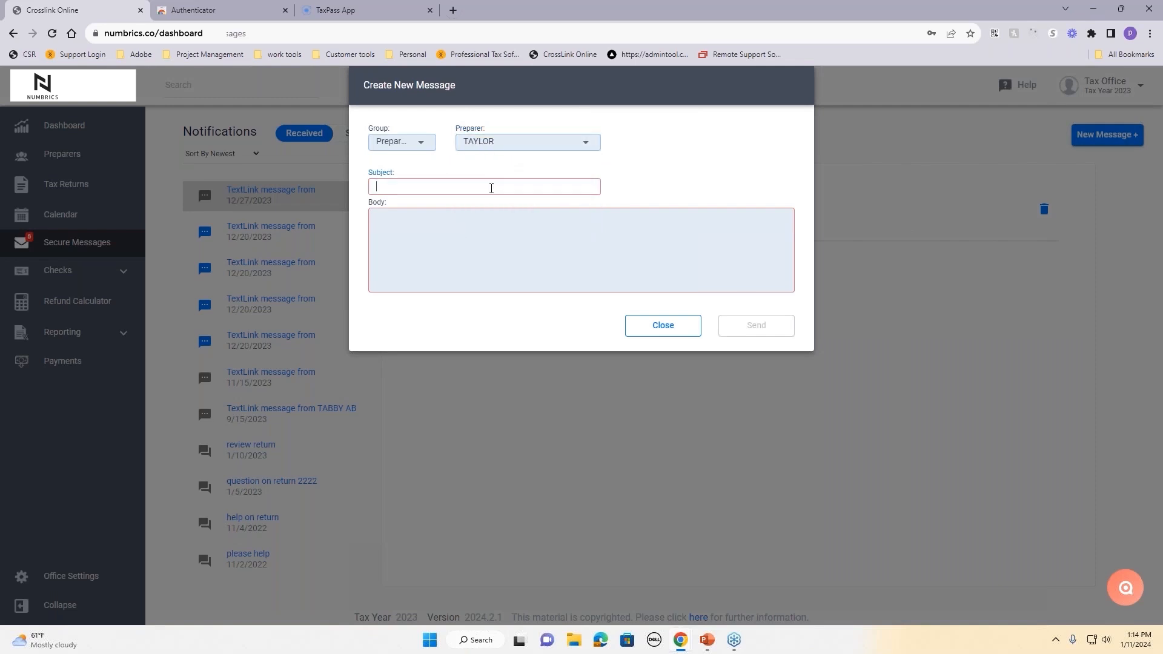
type("client emeeting")
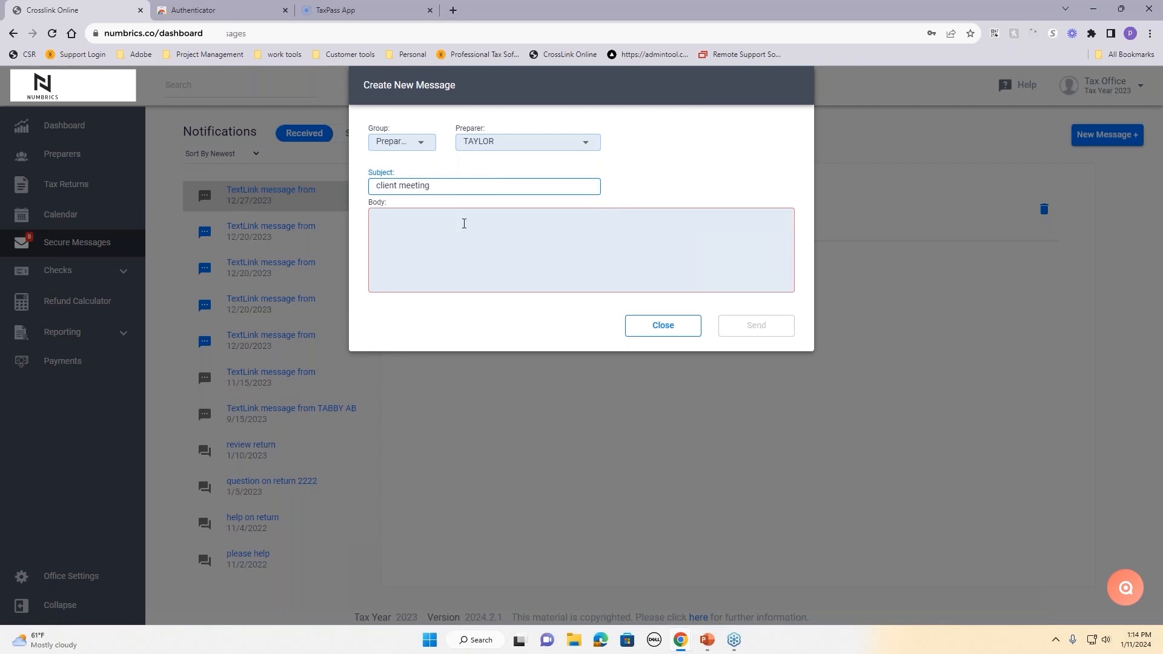
left_click(464, 224)
type("on tuest")
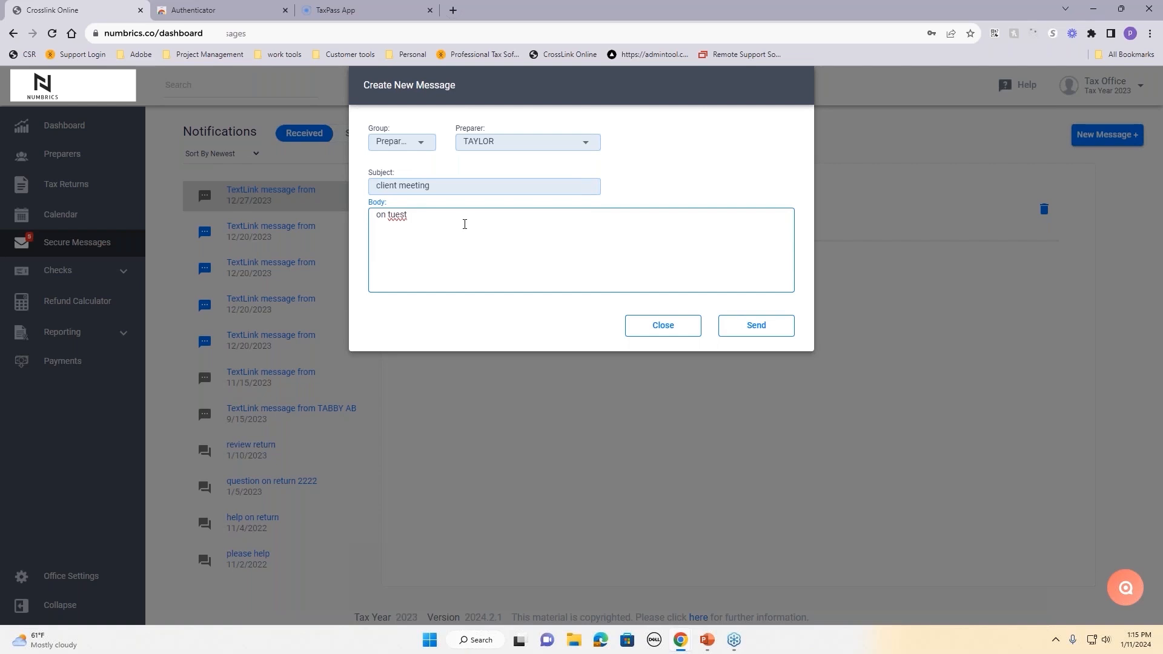
left_click(788, 328)
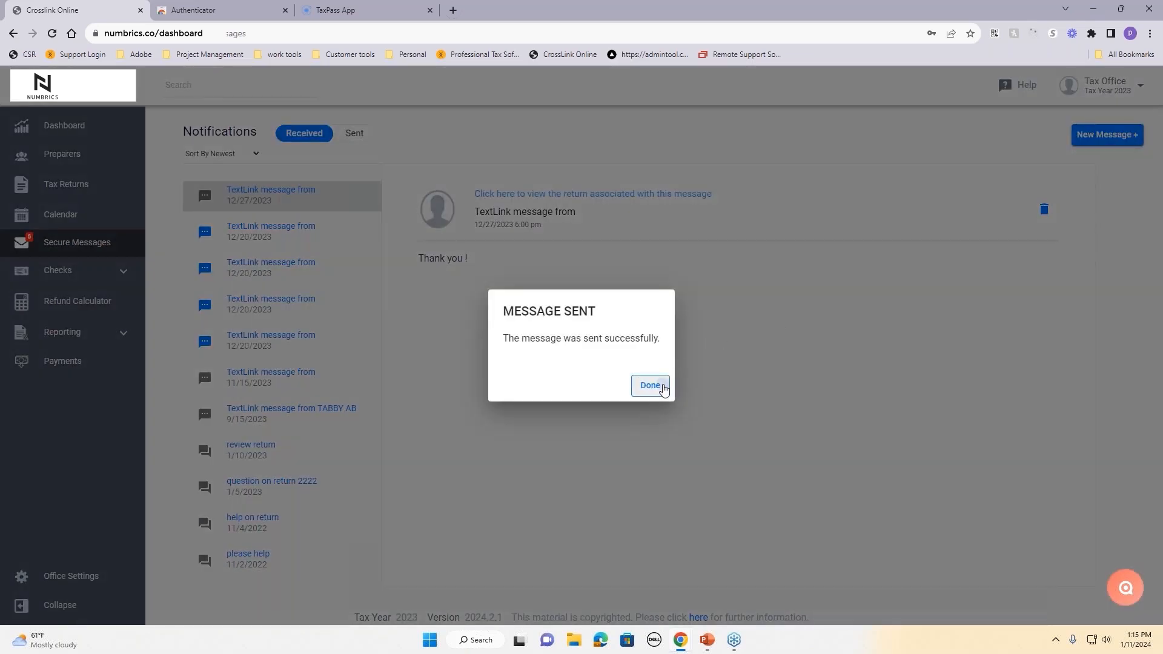
left_click(650, 385)
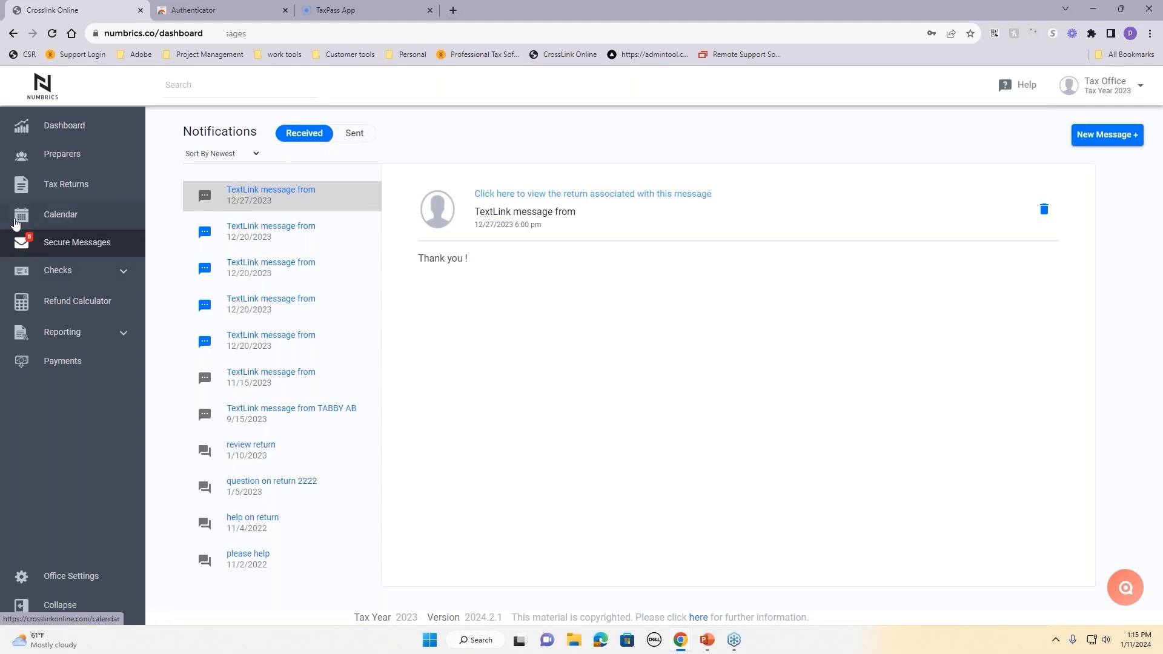
Step: Read the five unread 12/20/2023 TextLink messages in Secure Messages, then return to the dashboard
left_click(56, 134)
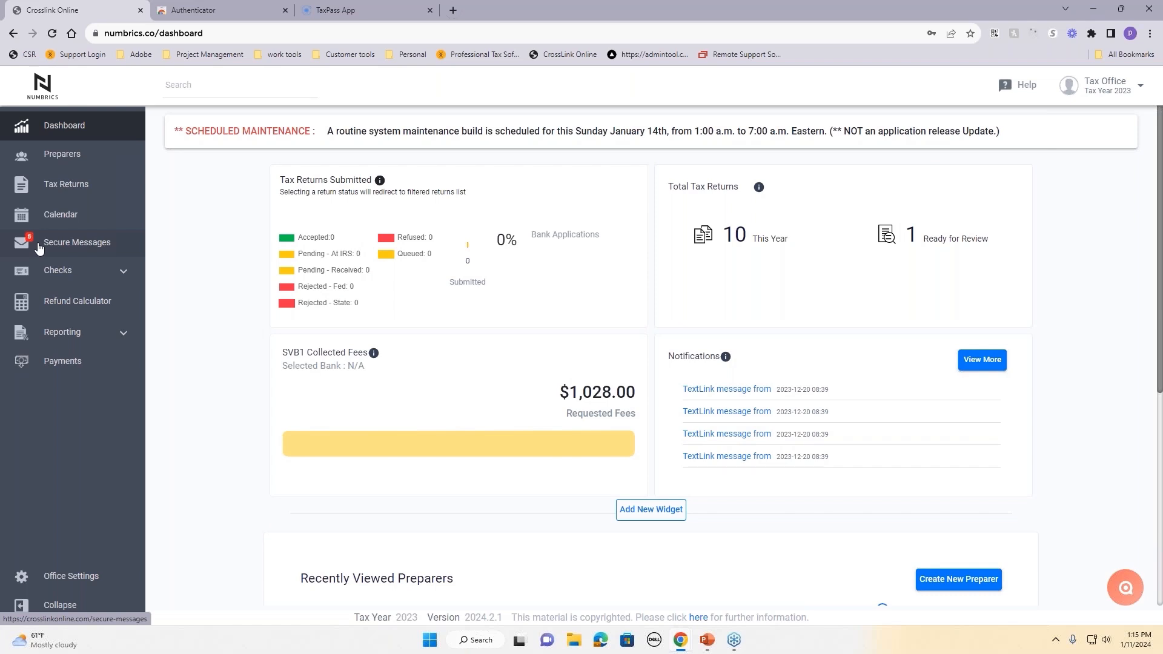
left_click(42, 250)
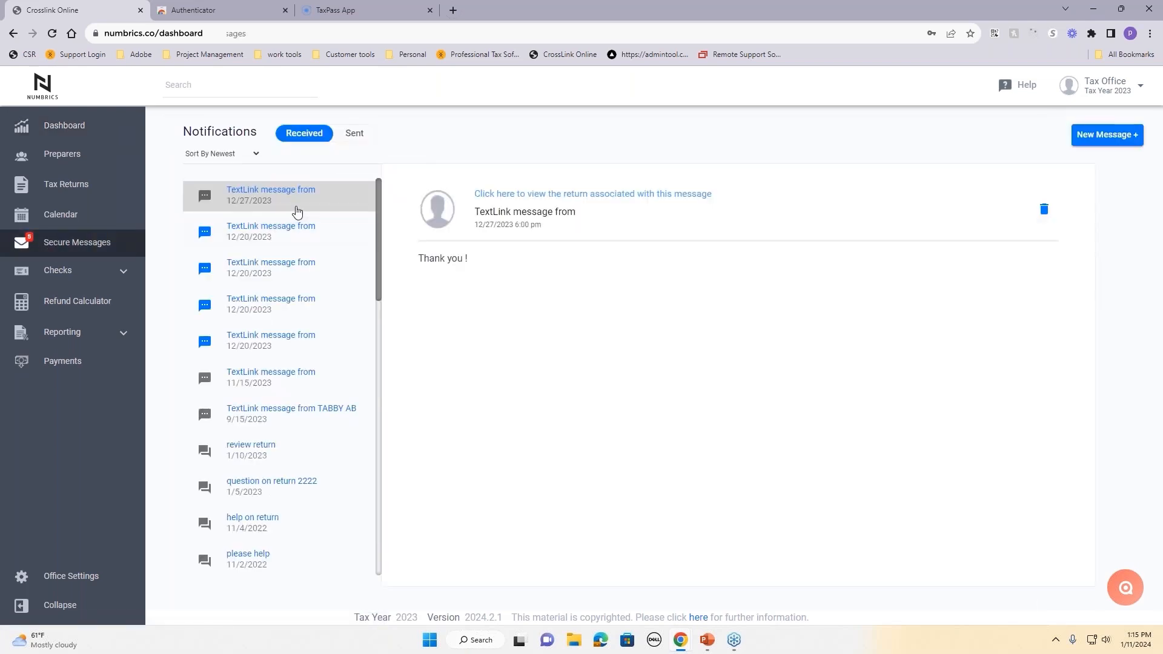
left_click(272, 238)
left_click(271, 278)
left_click(256, 307)
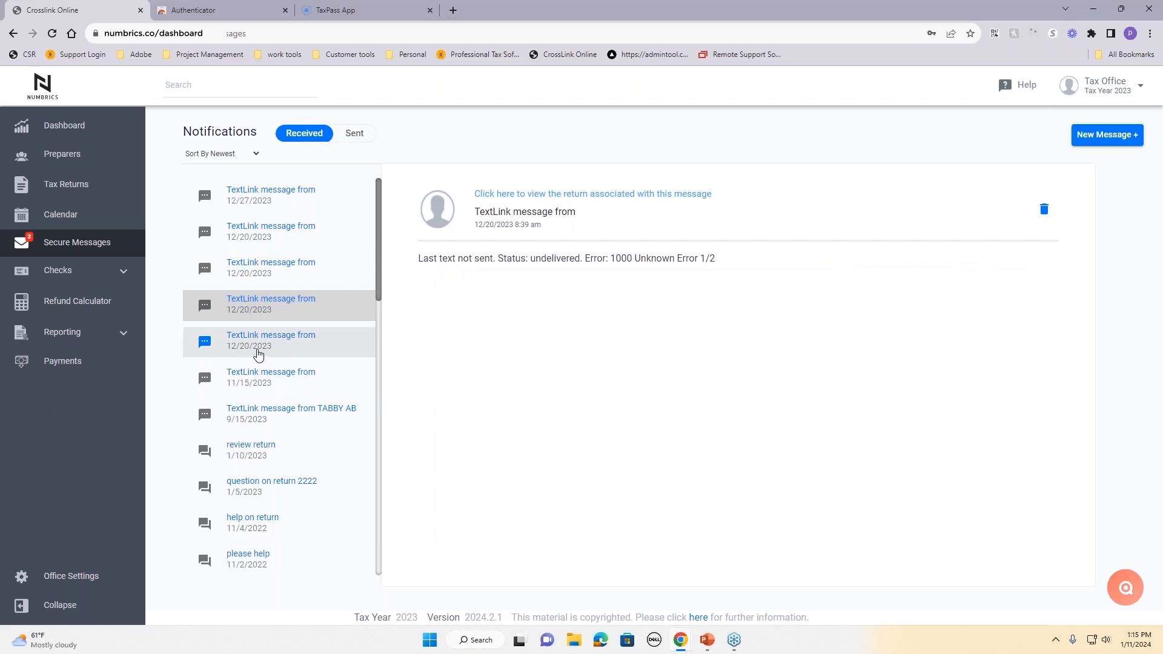
left_click(240, 356)
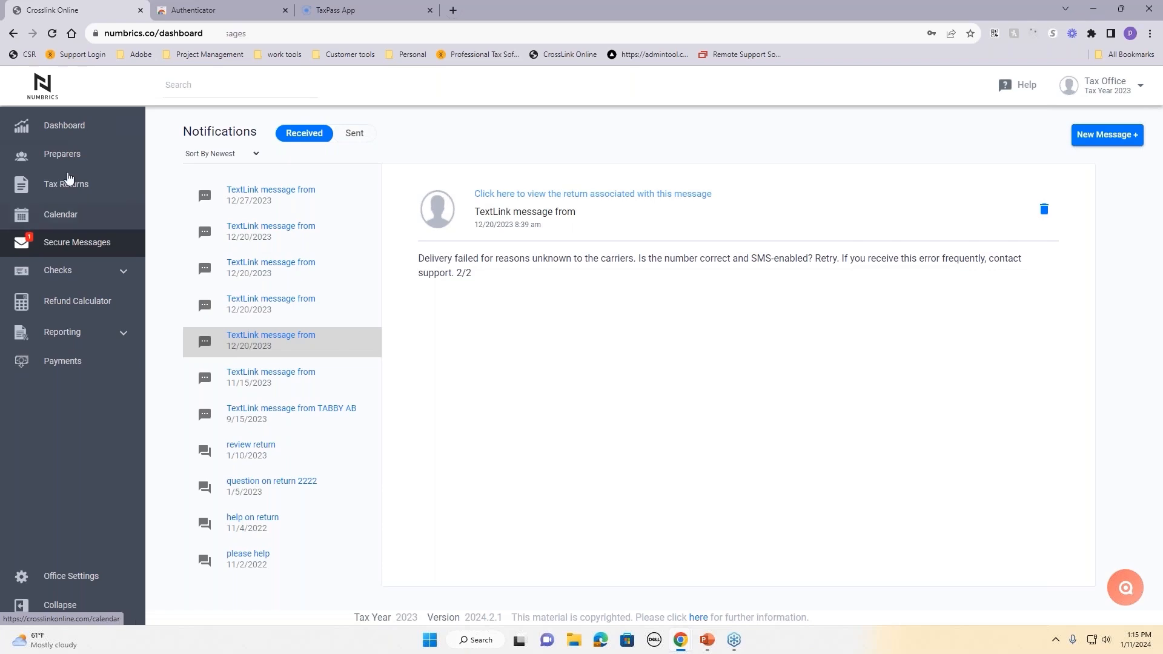
left_click(84, 138)
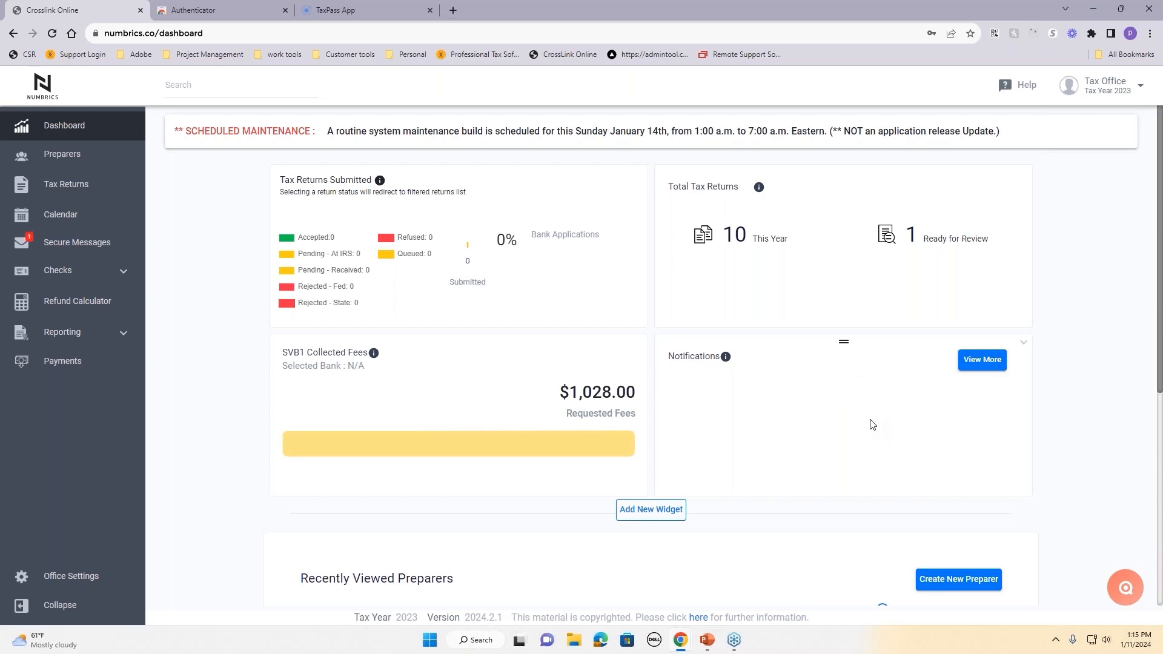
Step: Open the Refund Calculator from the dashboard's left sidebar
scroll(872, 424, "down", 6)
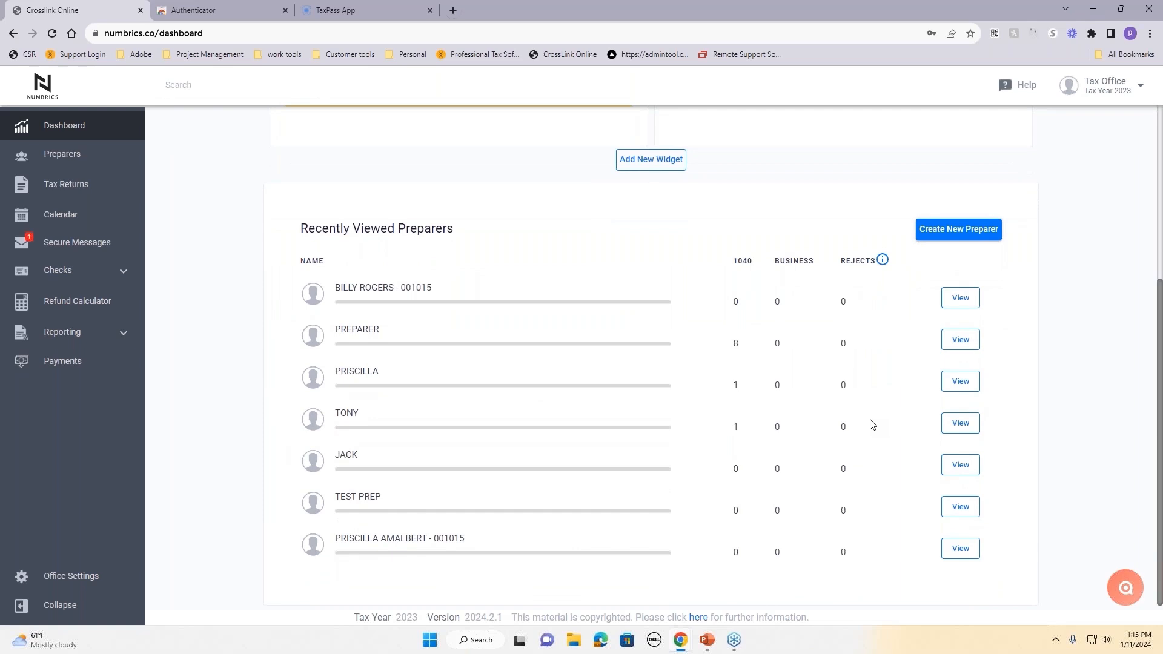
scroll(872, 425, "up", 6)
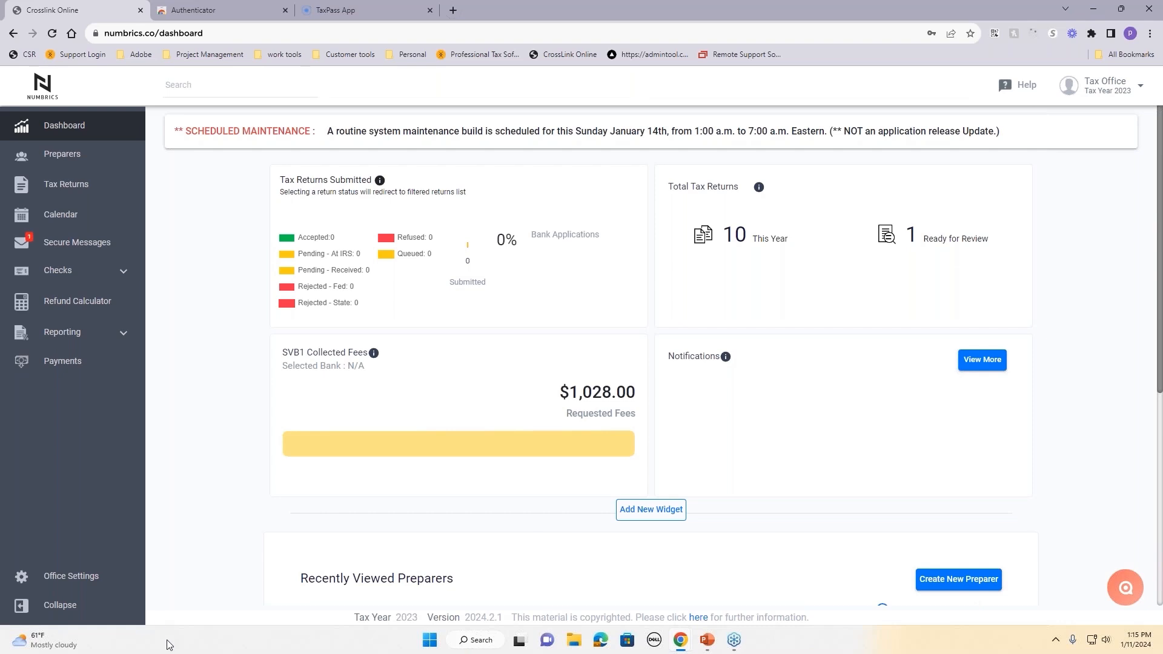
left_click(92, 312)
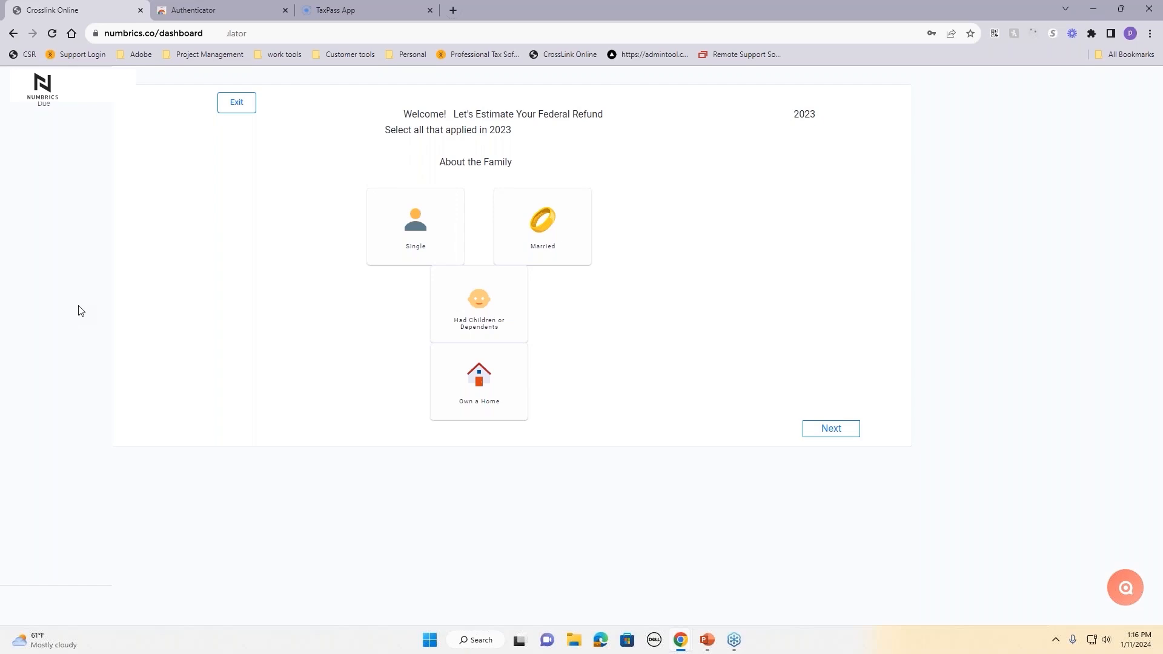
Step: Mark the taxpayer as single with children and a home, filing Head of Household
left_click(401, 241)
left_click(491, 312)
left_click(494, 392)
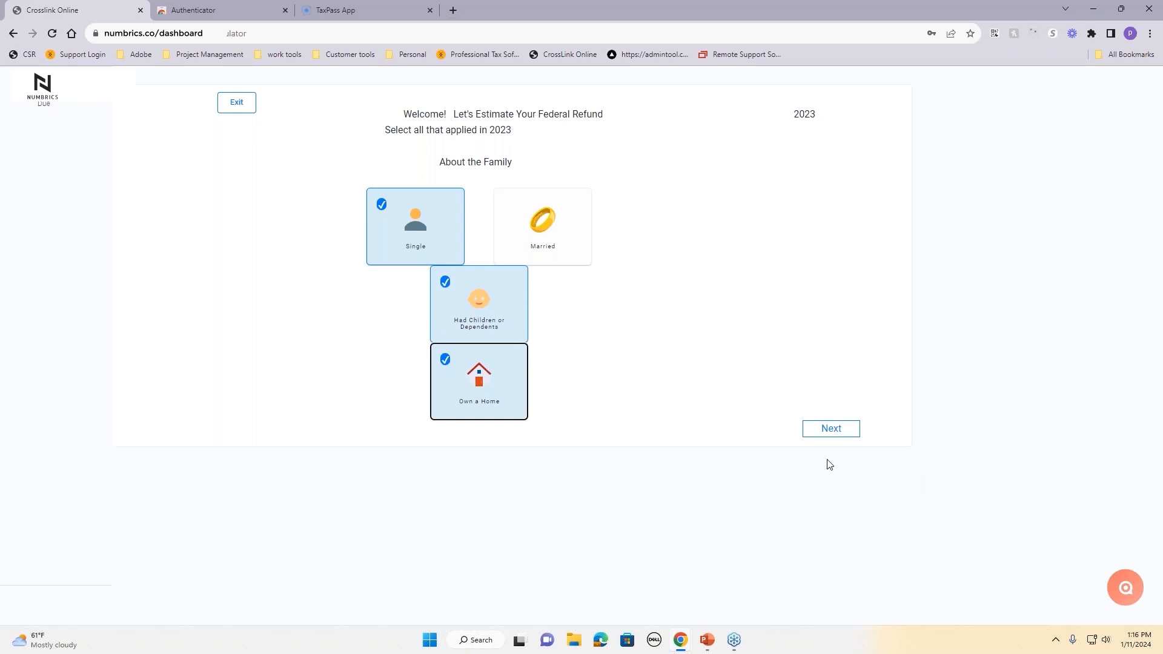
left_click(829, 431)
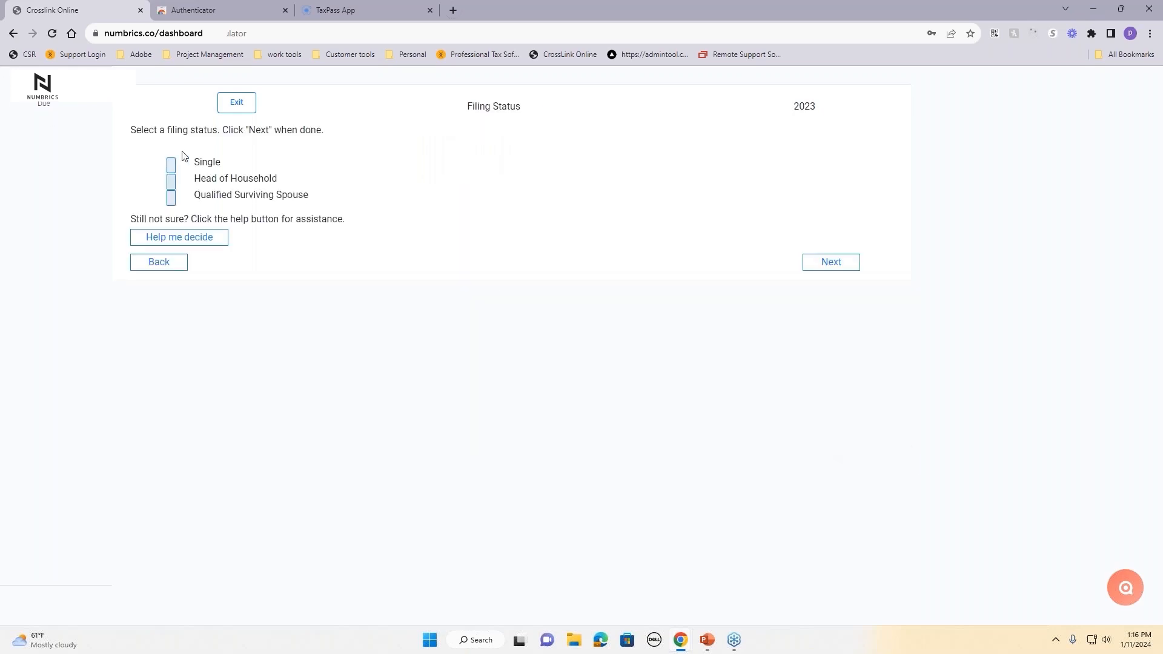
left_click(170, 181)
left_click(854, 267)
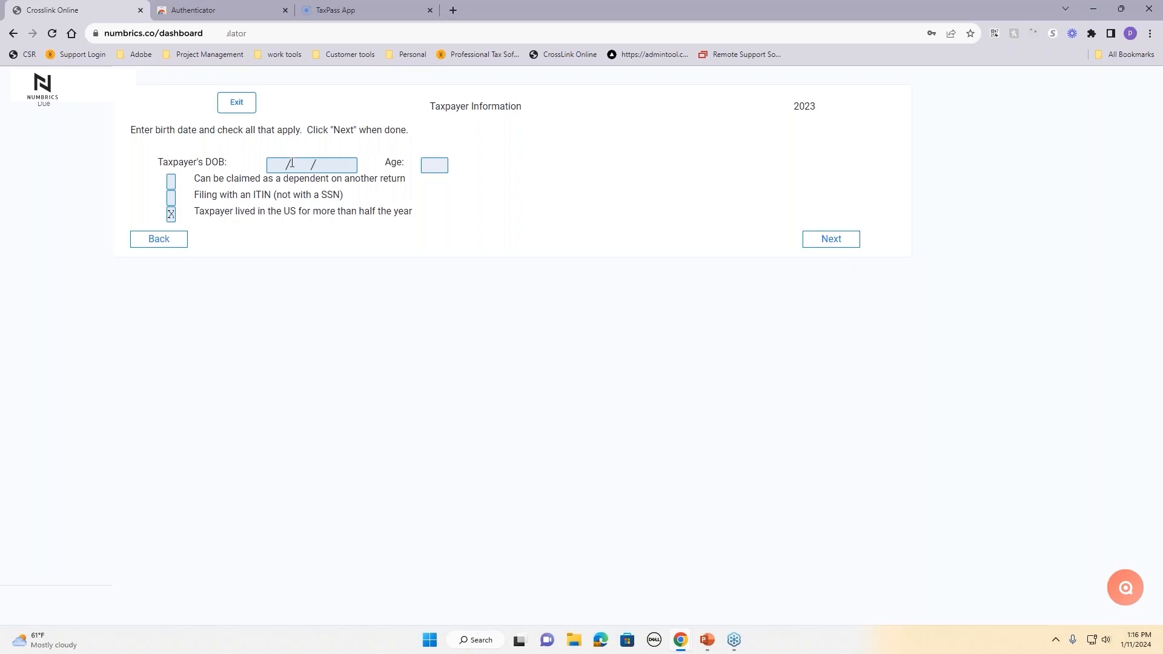
Step: Enter the taxpayer's date of birth, correcting a typo, so the age calculates as 31
left_click(275, 165)
type("0100")
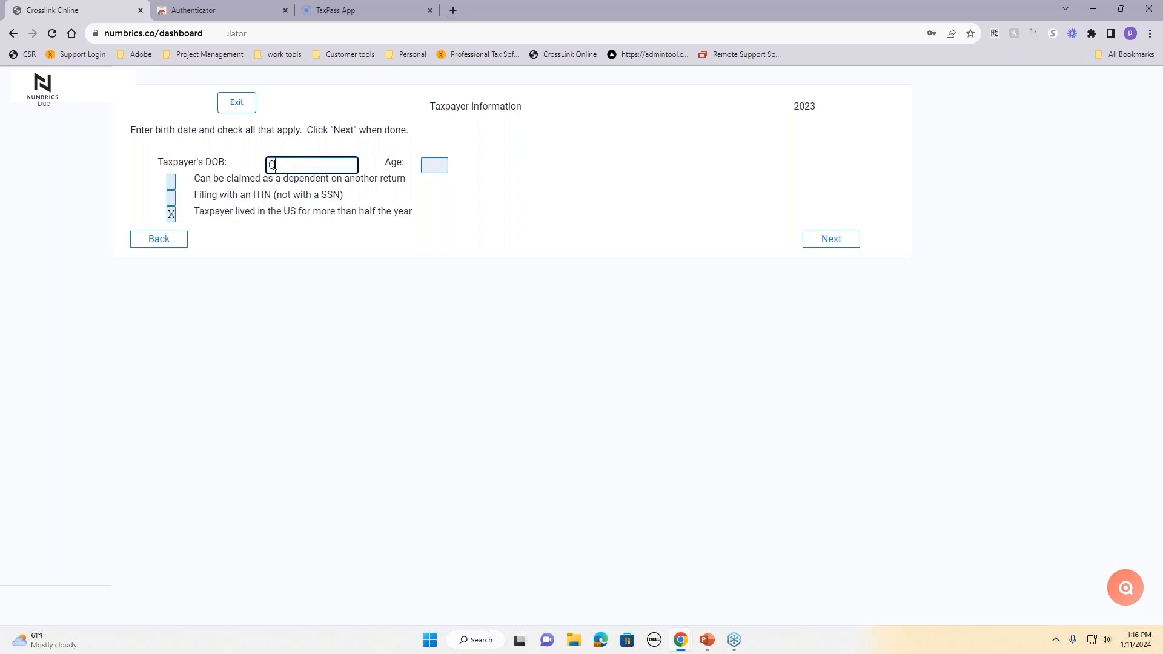
key("BackSpace")
key("BackSpace")
key("BackSpace")
type("1041992")
key("Tab")
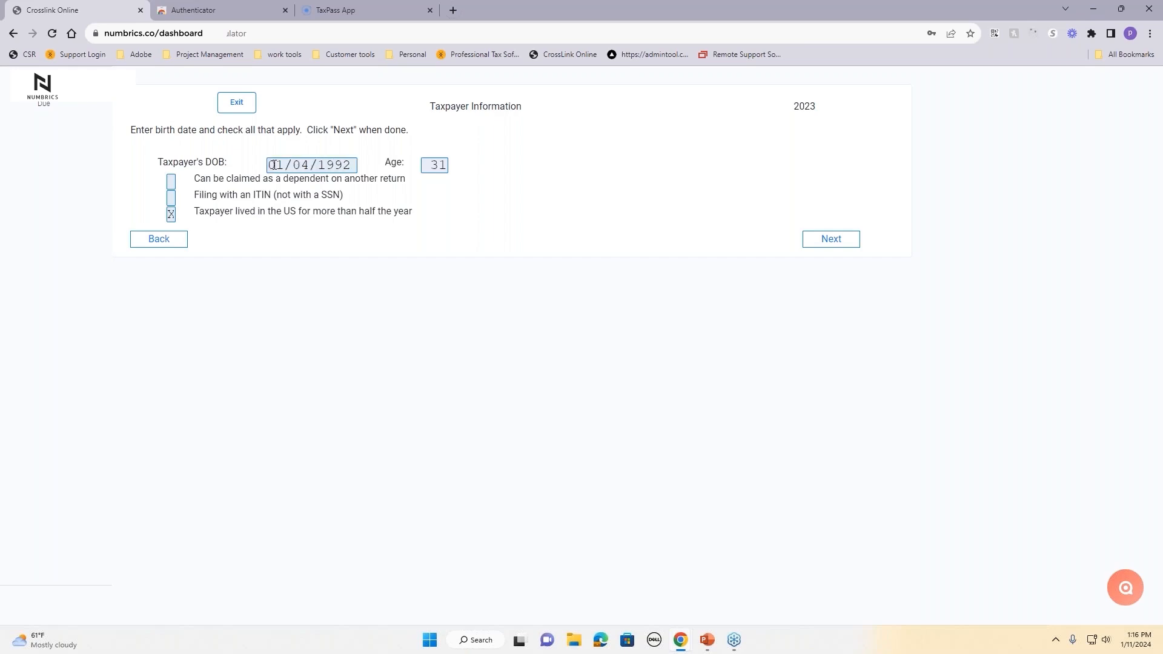
Step: Enter 2 children under 17 and 2 children 18 and under
left_click(830, 243)
left_click(291, 175)
type("2")
left_click(483, 261)
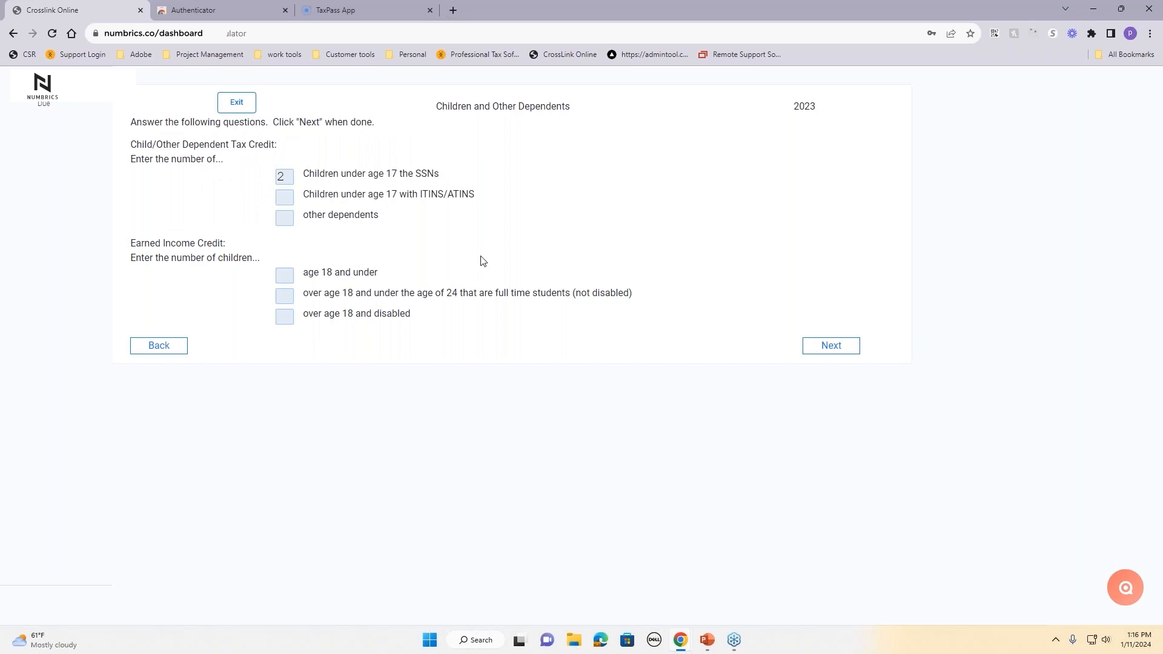
left_click(284, 277)
type("2")
Step: Include W-2 Wages with 45,000 taxpayer wages and 4,000 federal withholdings
left_click(843, 350)
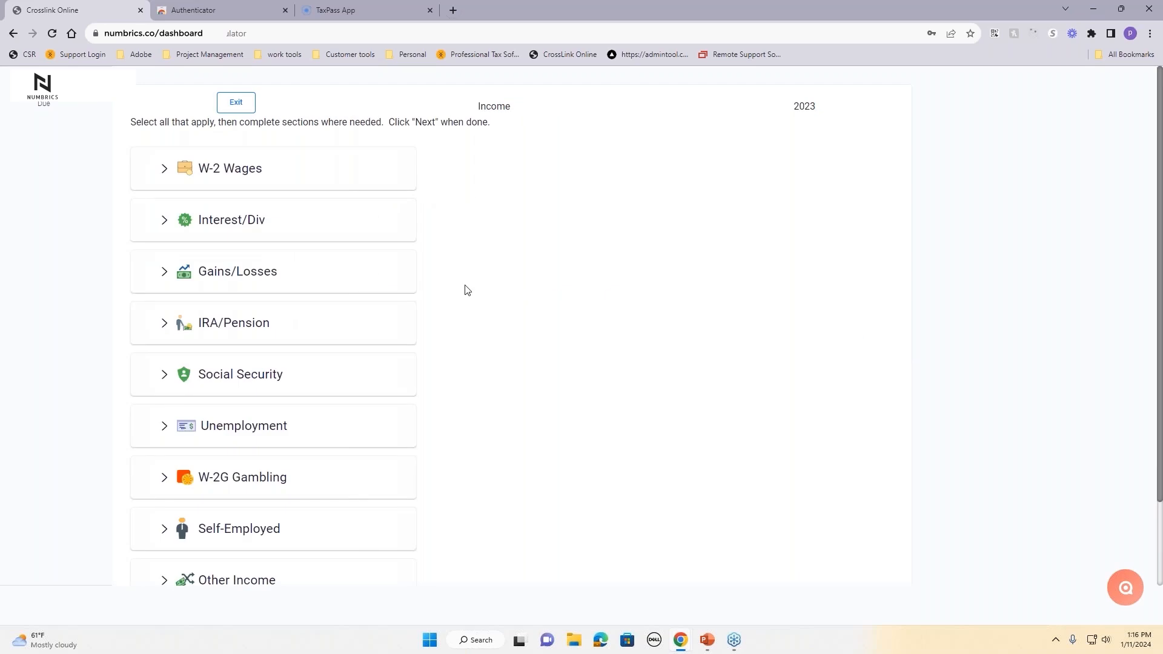
scroll(318, 494, "down", 1)
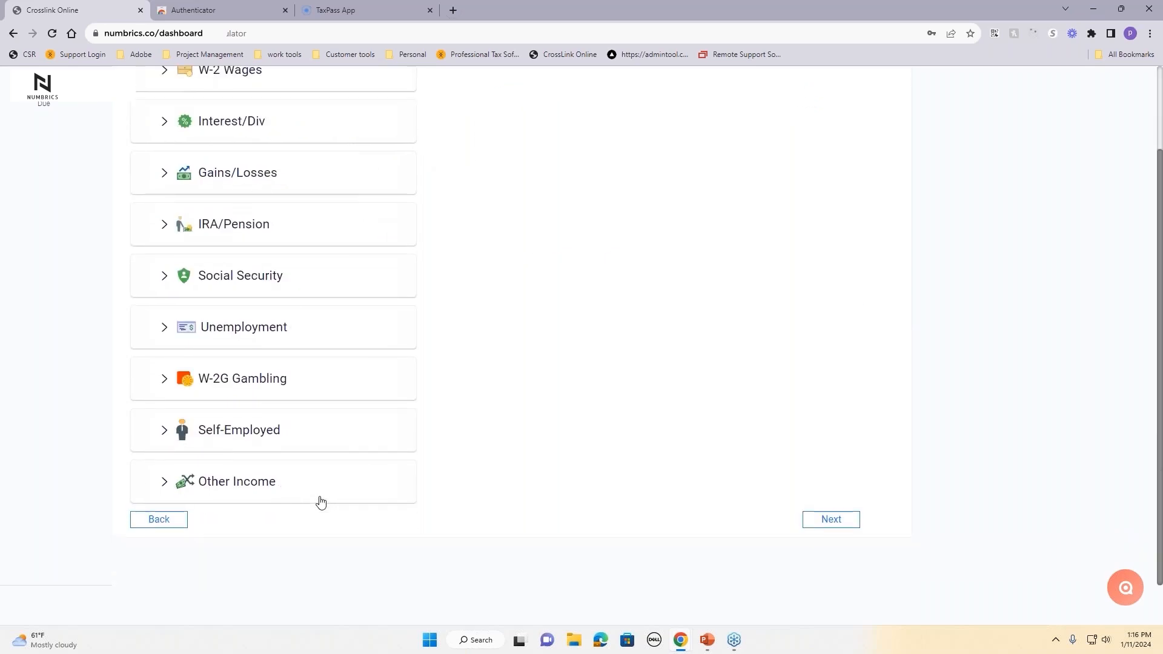
scroll(321, 503, "up", 1)
left_click(240, 172)
left_click(265, 217)
type("450000")
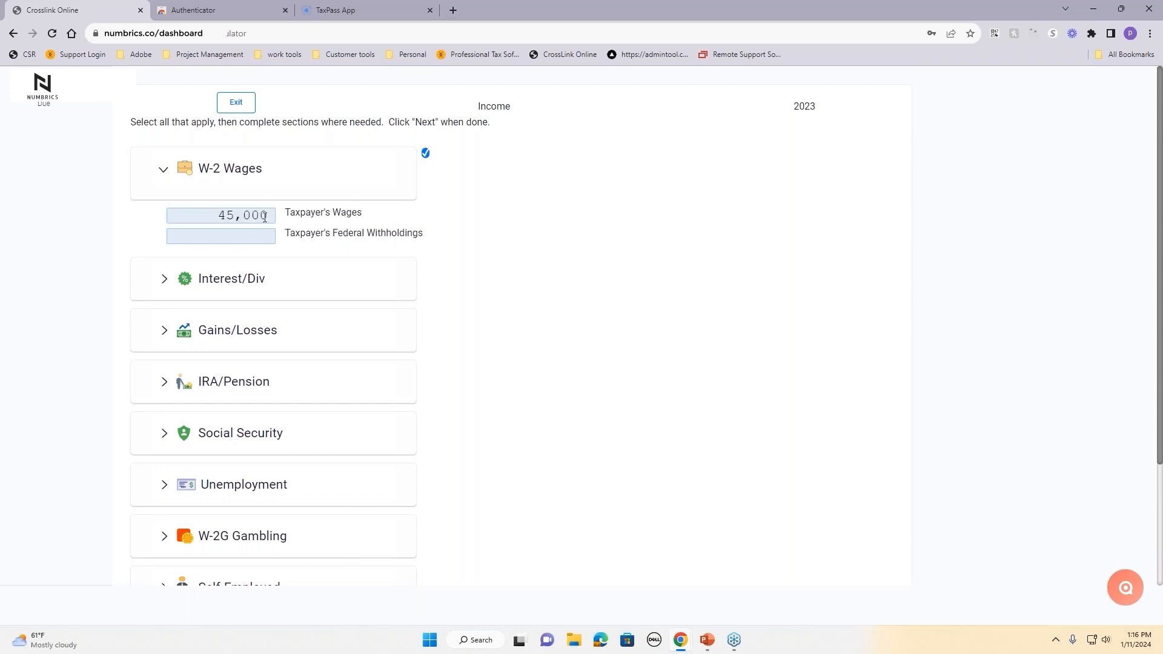
left_click(251, 234)
type("4,000")
left_click(520, 295)
scroll(508, 336, "down", 2)
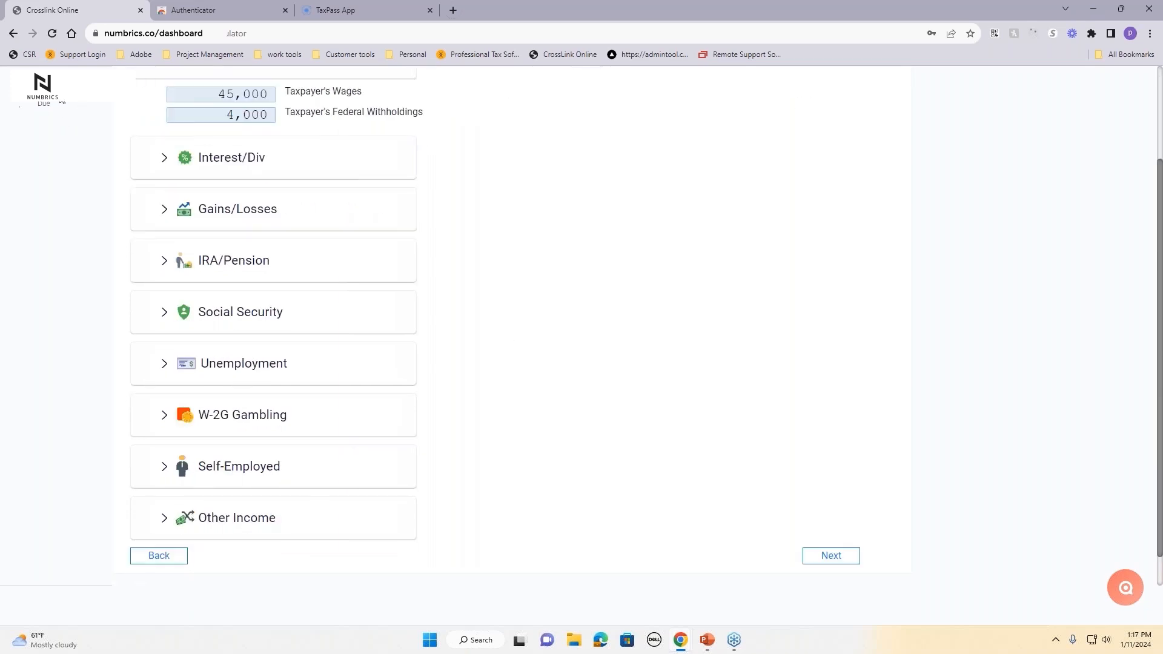
left_click(832, 557)
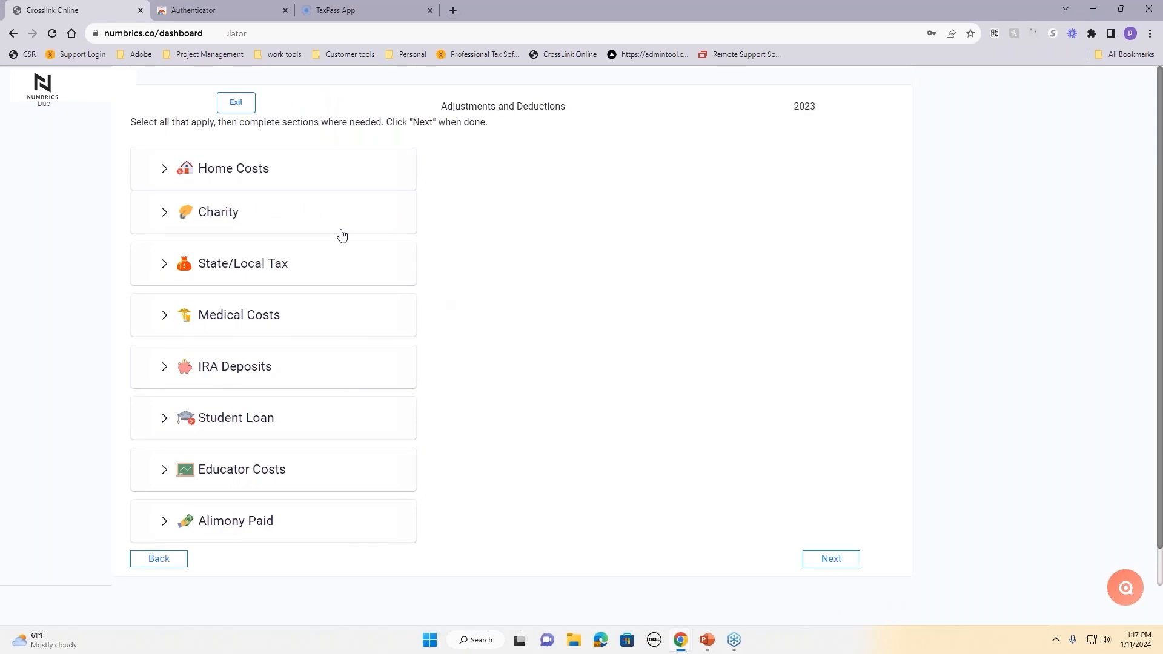
Step: Tick and then clear the Home Costs and Charity deductions, leaving deductions empty
left_click(254, 167)
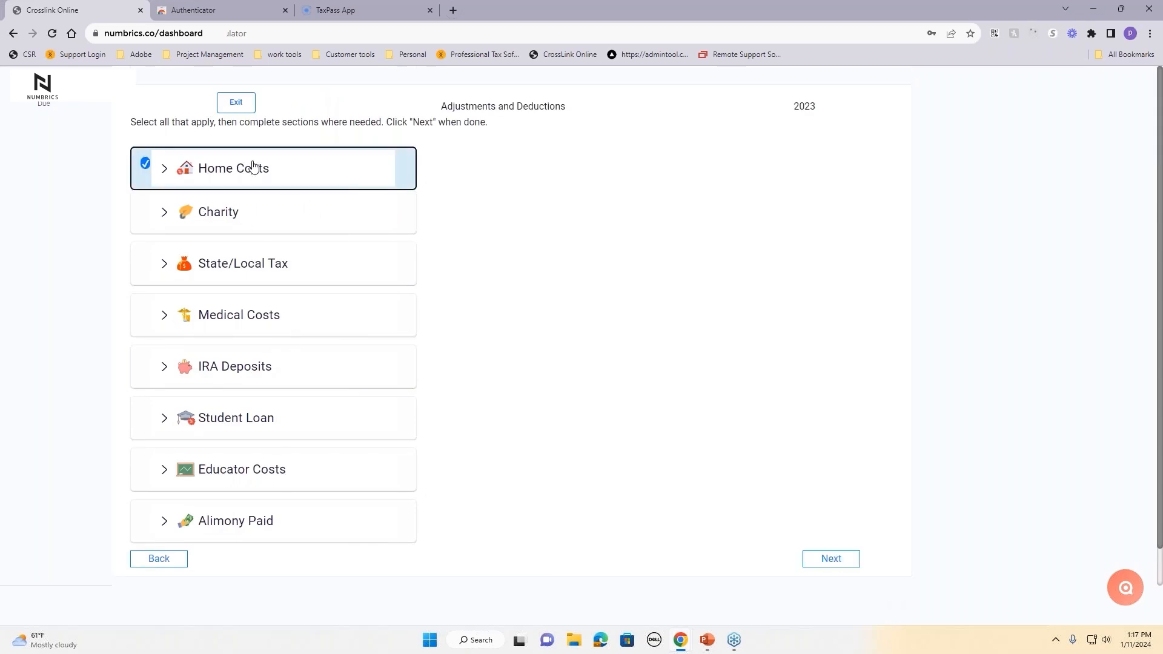
left_click(259, 280)
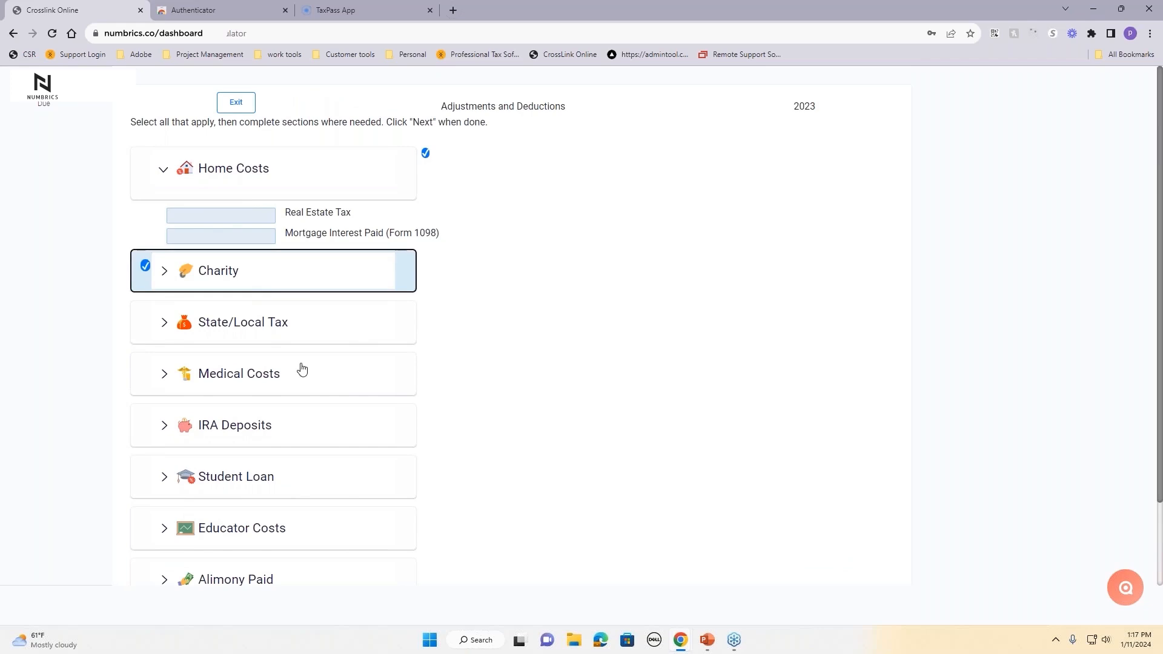
left_click(368, 177)
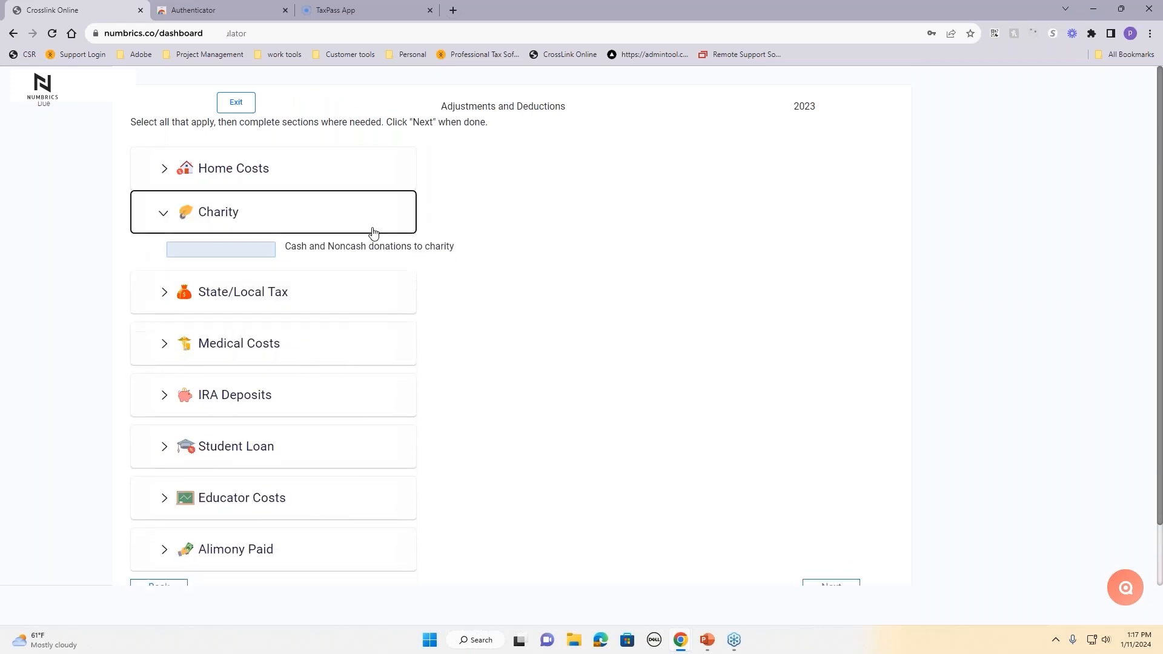
left_click(373, 232)
left_click(839, 563)
Step: Claim 5,000 of Day Care Paid for 1 child and view the 7,669 refund results
left_click(251, 161)
left_click(244, 209)
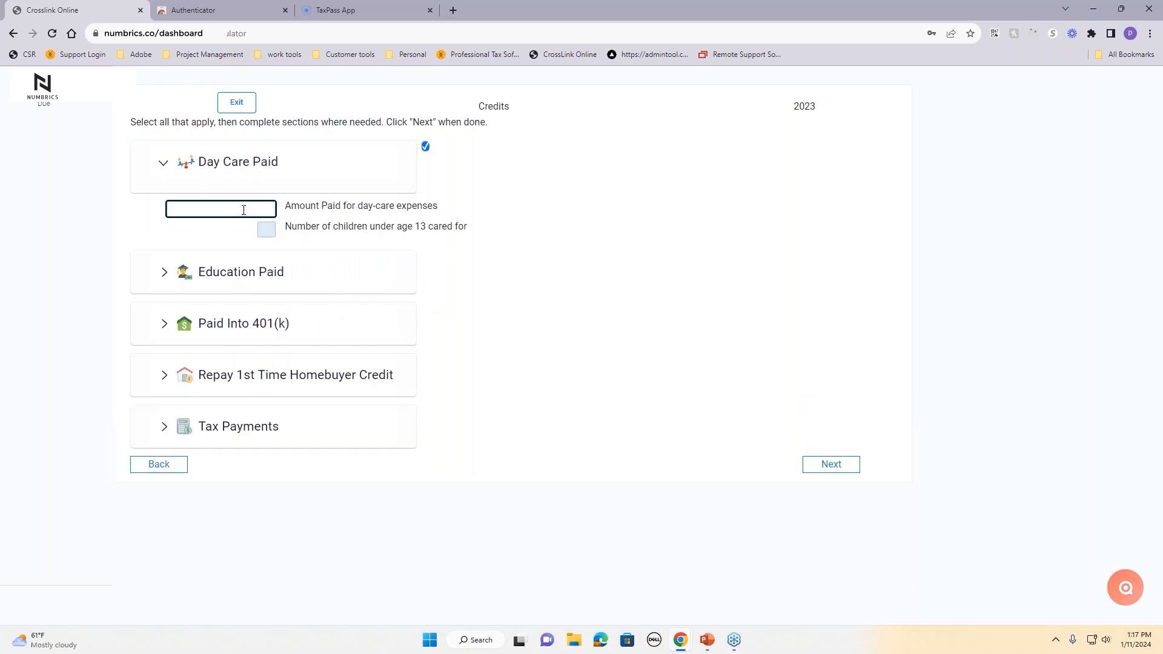
type("5000")
left_click(263, 231)
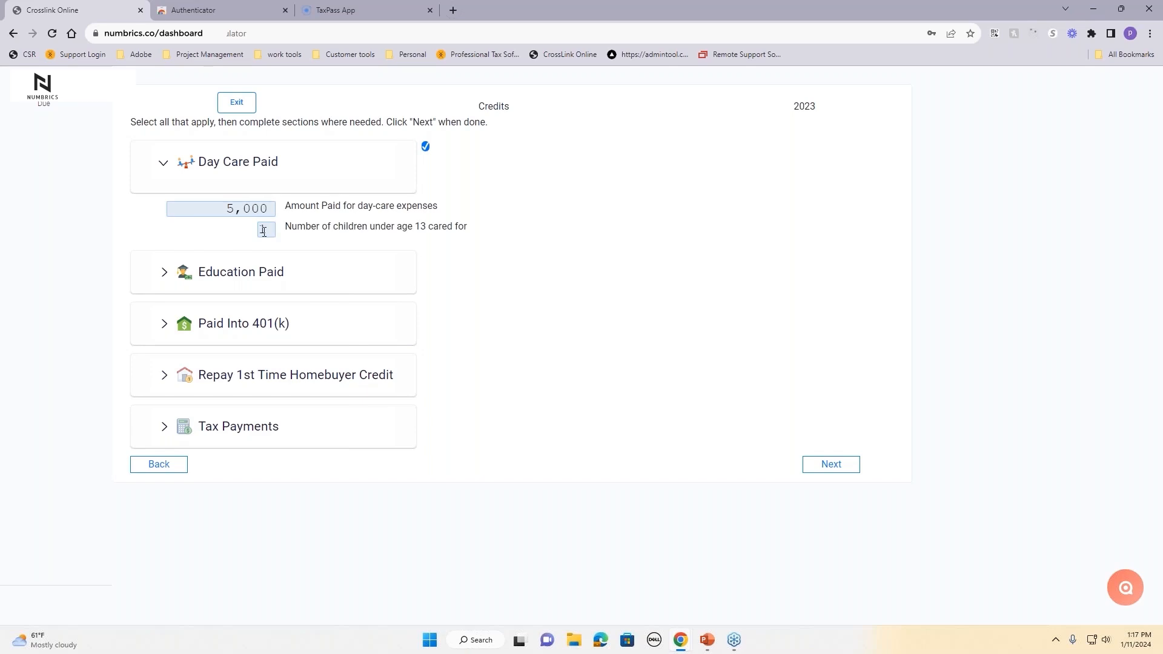
type("1")
left_click(845, 470)
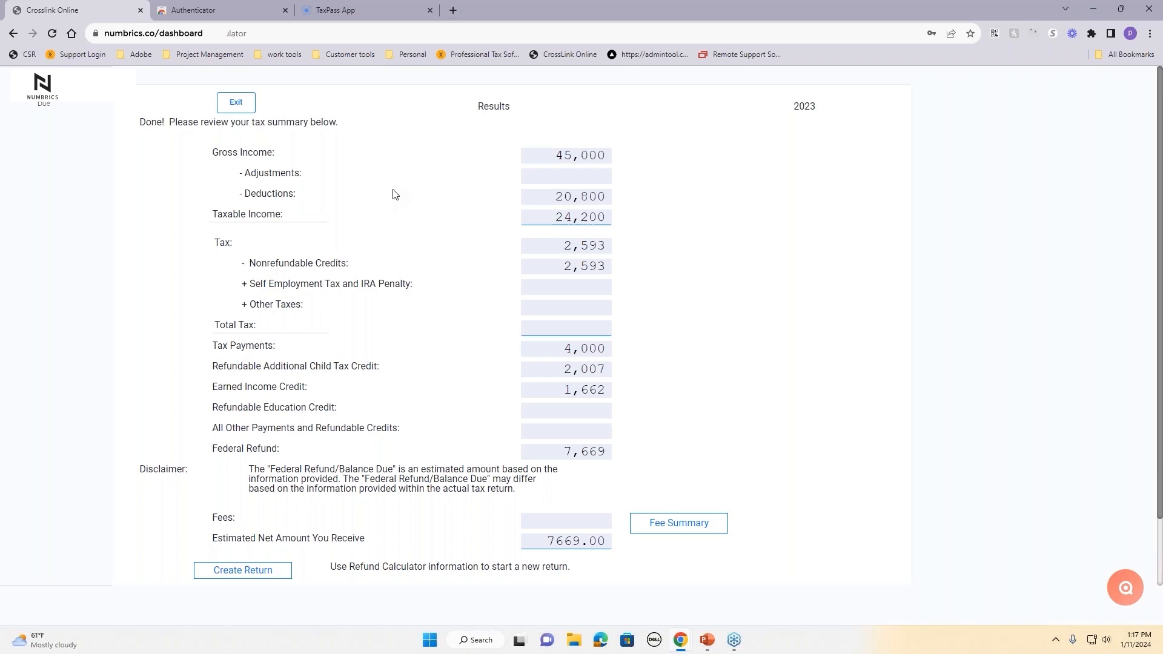
scroll(580, 564, "down", 2)
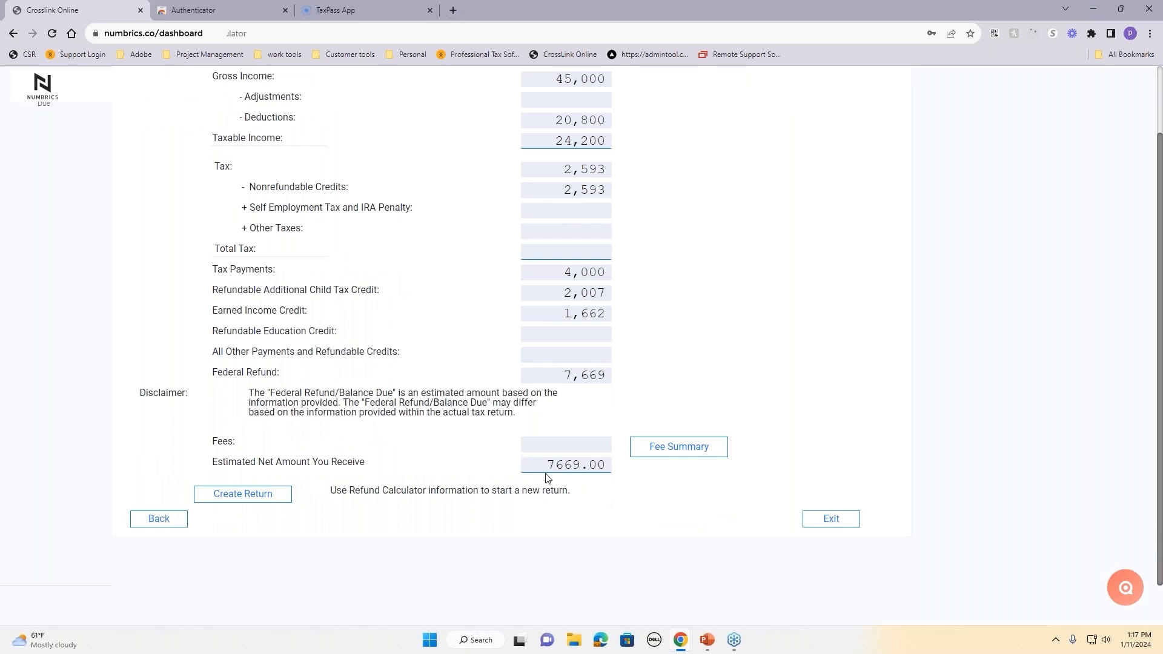
Step: Create a regular return from the estimate, entering and confirming the taxpayer's Social Security Number
left_click(248, 504)
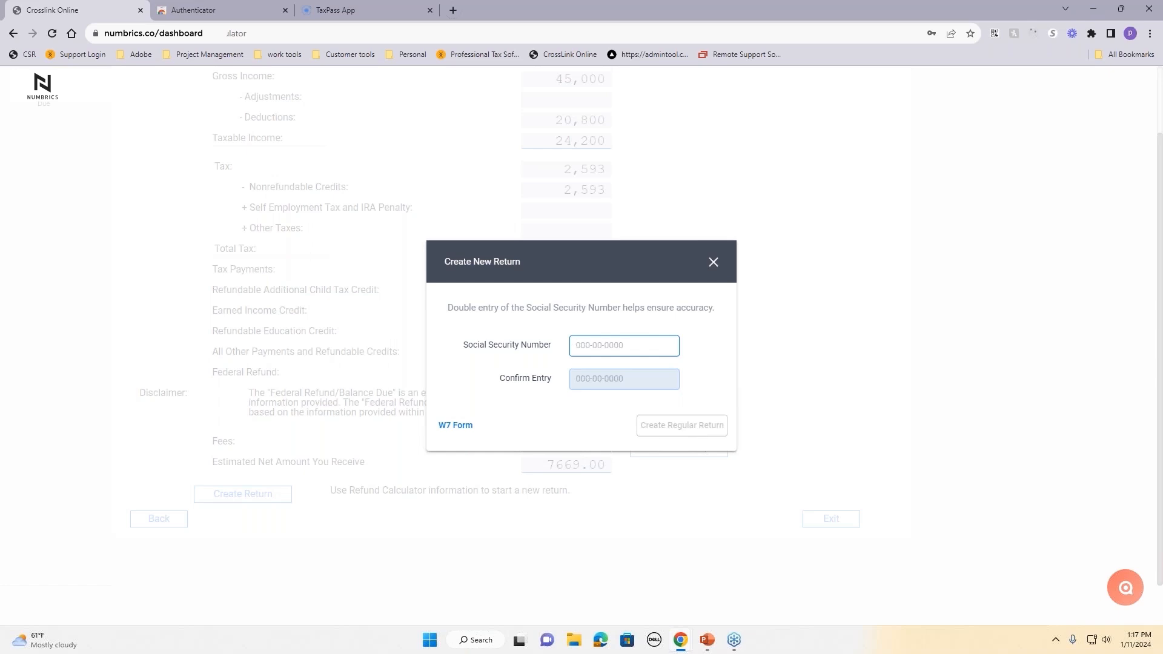
left_click(655, 379)
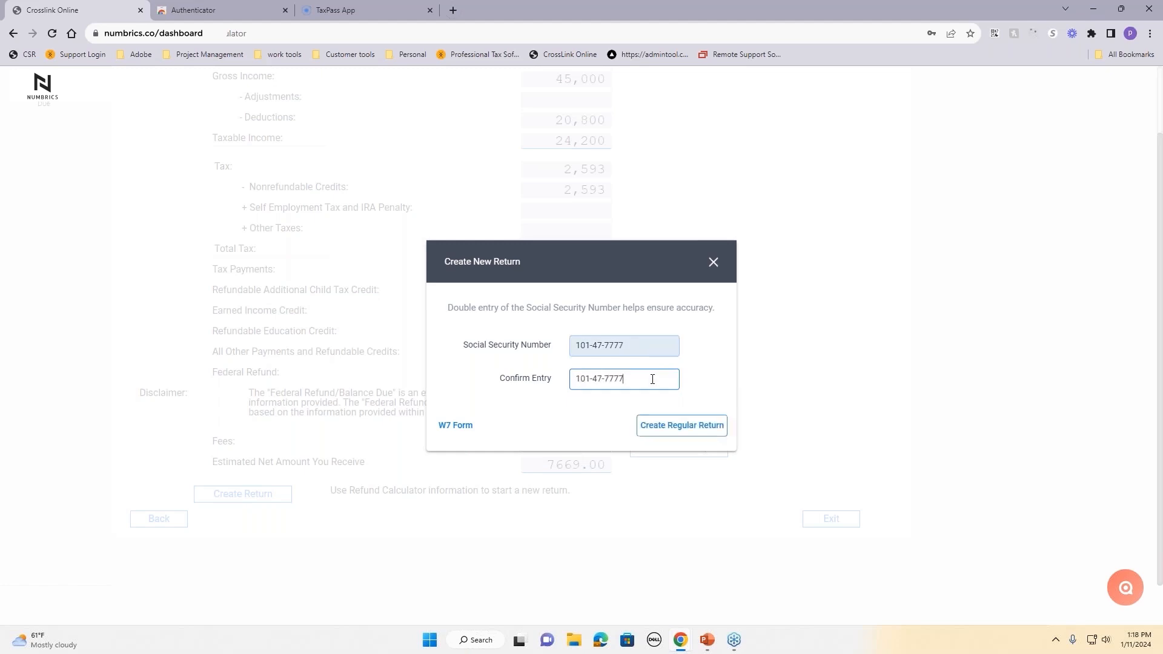
left_click(691, 427)
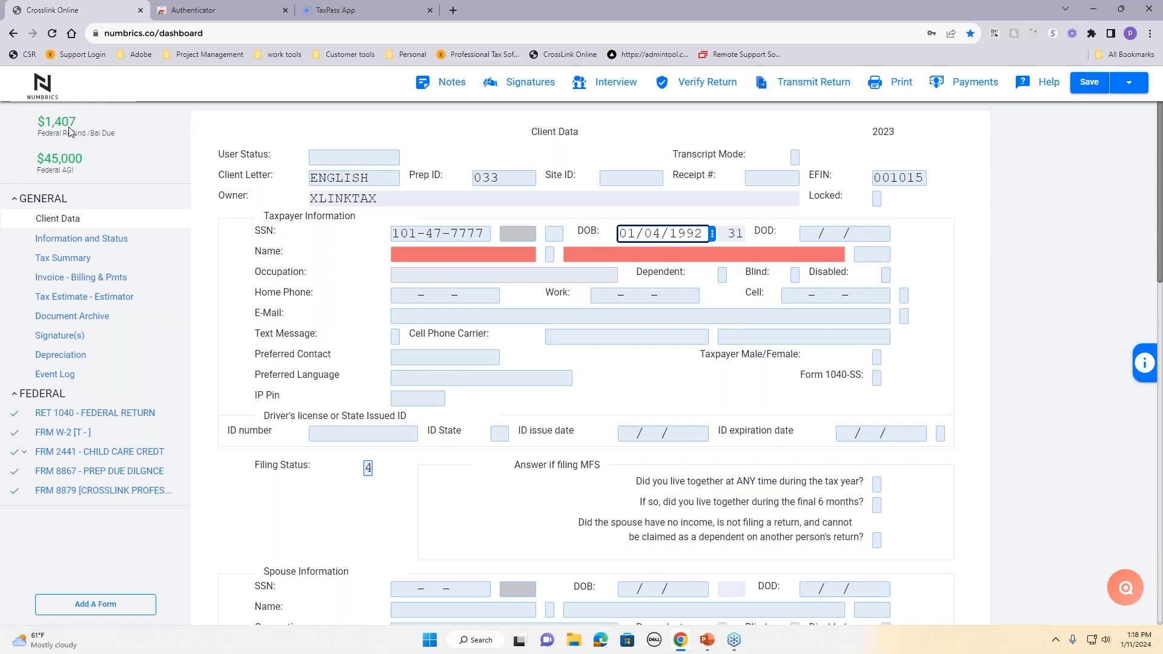
Step: Review the Client Data (filing status 4, $45,000 AGI, $1,407 refund) and open the Save dropdown
scroll(434, 372, "down", 7)
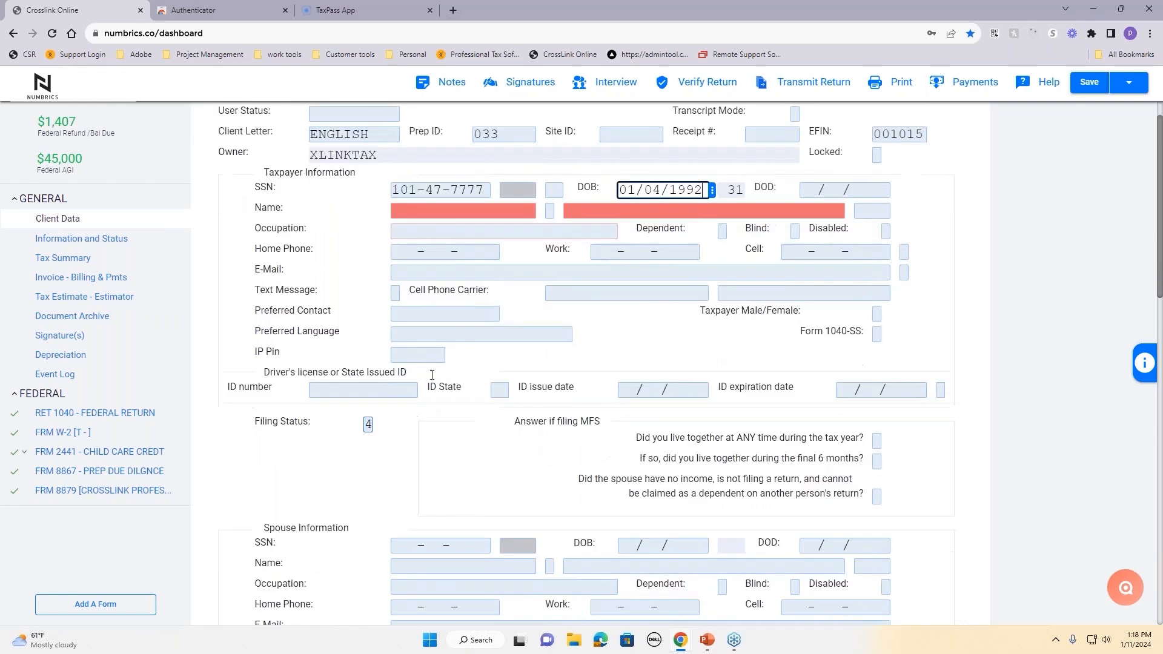
scroll(434, 372, "down", 8)
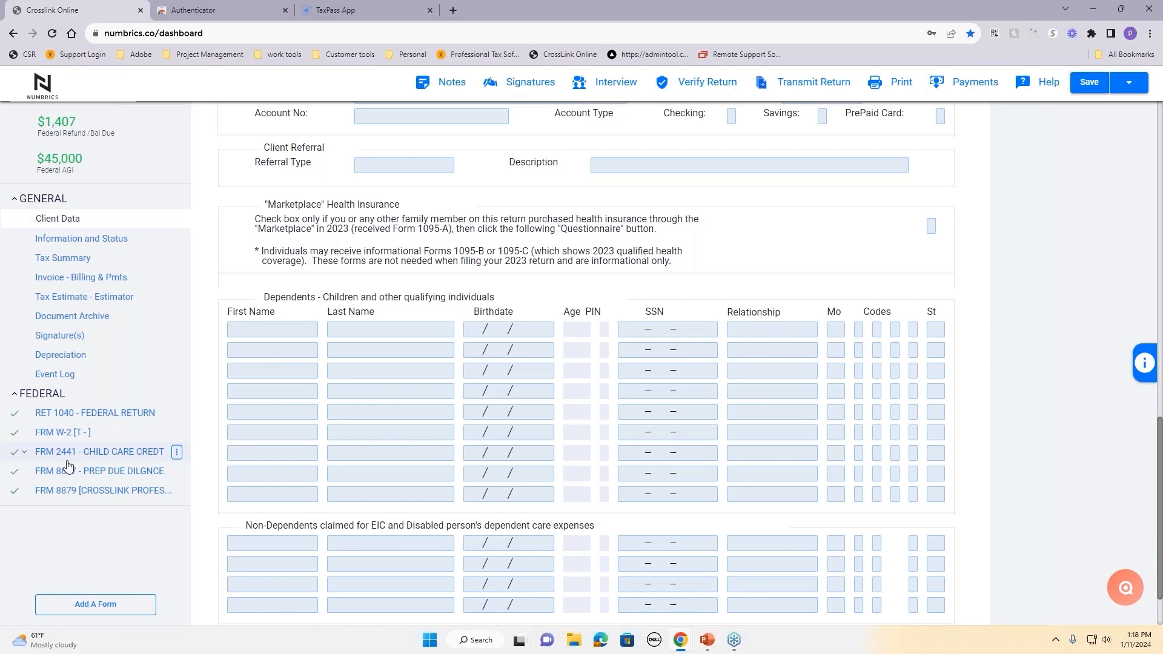
scroll(447, 397, "up", 9)
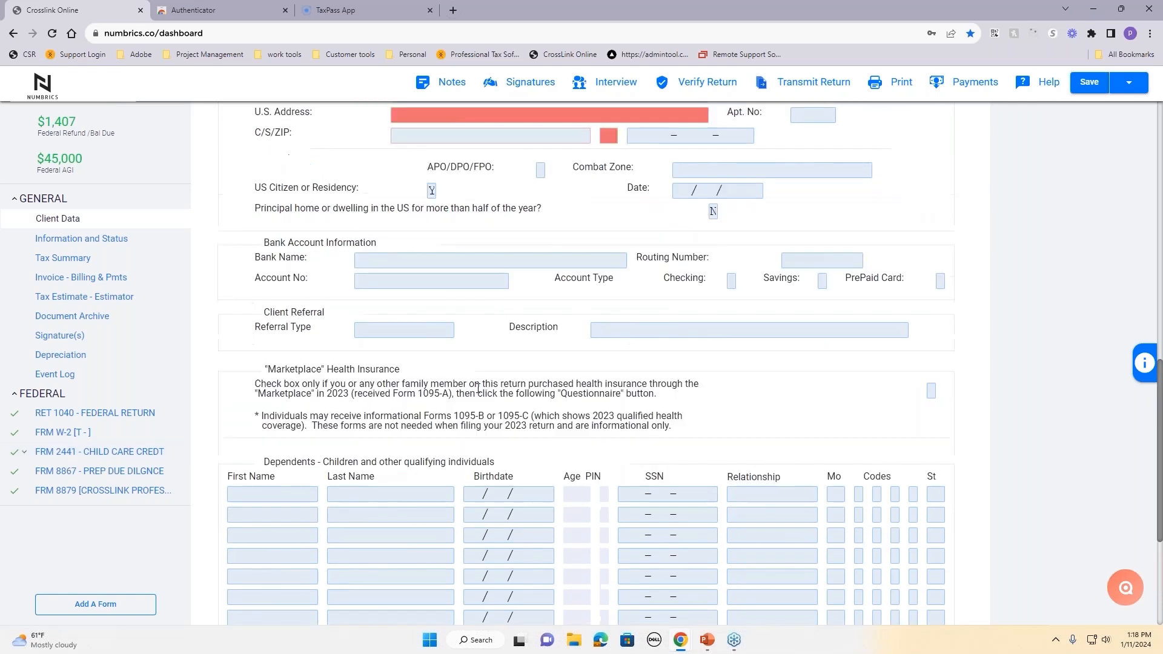
scroll(446, 396, "up", 6)
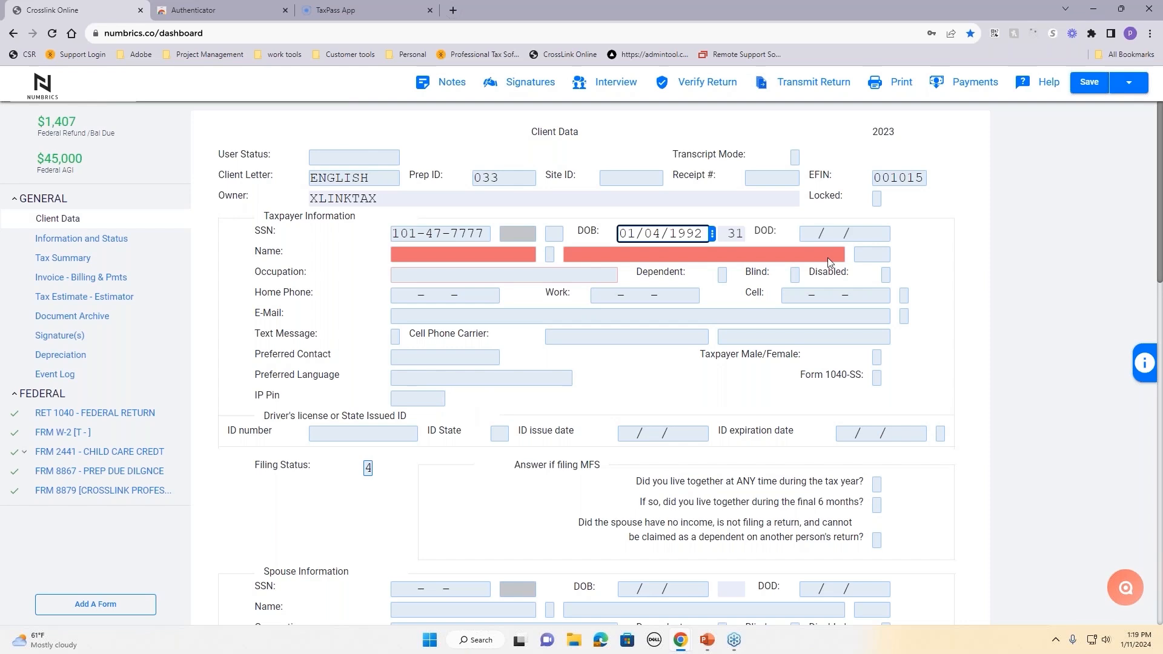
left_click(1129, 82)
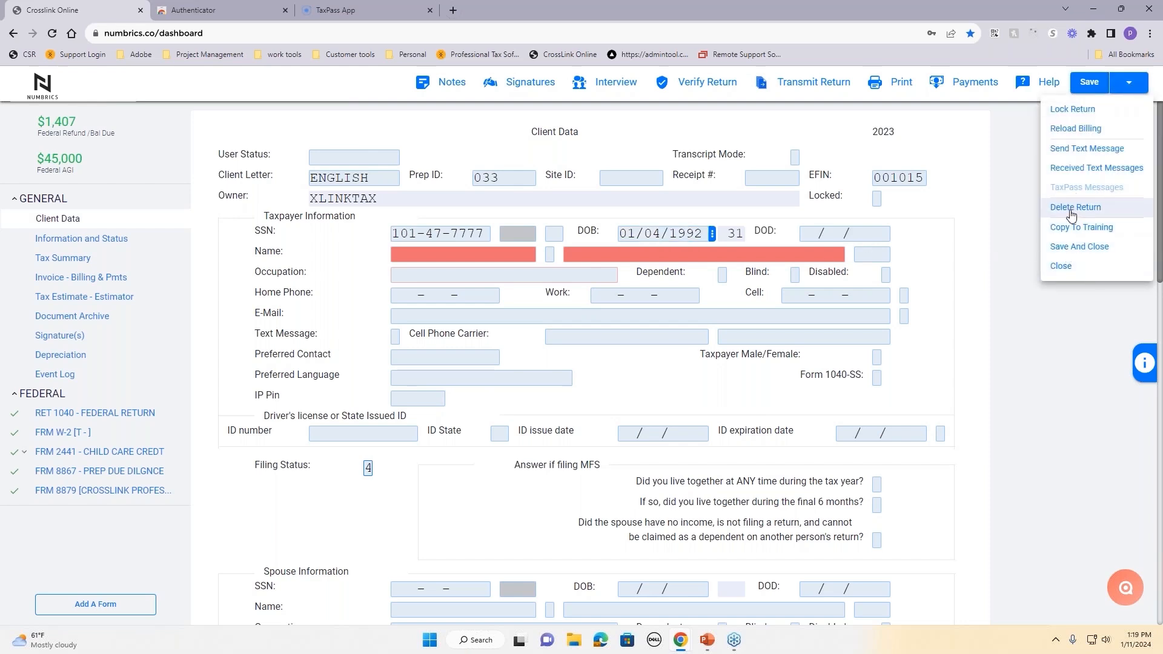
Step: Choose Save And Close to close the return and return to the Tax Returns list
left_click(1076, 256)
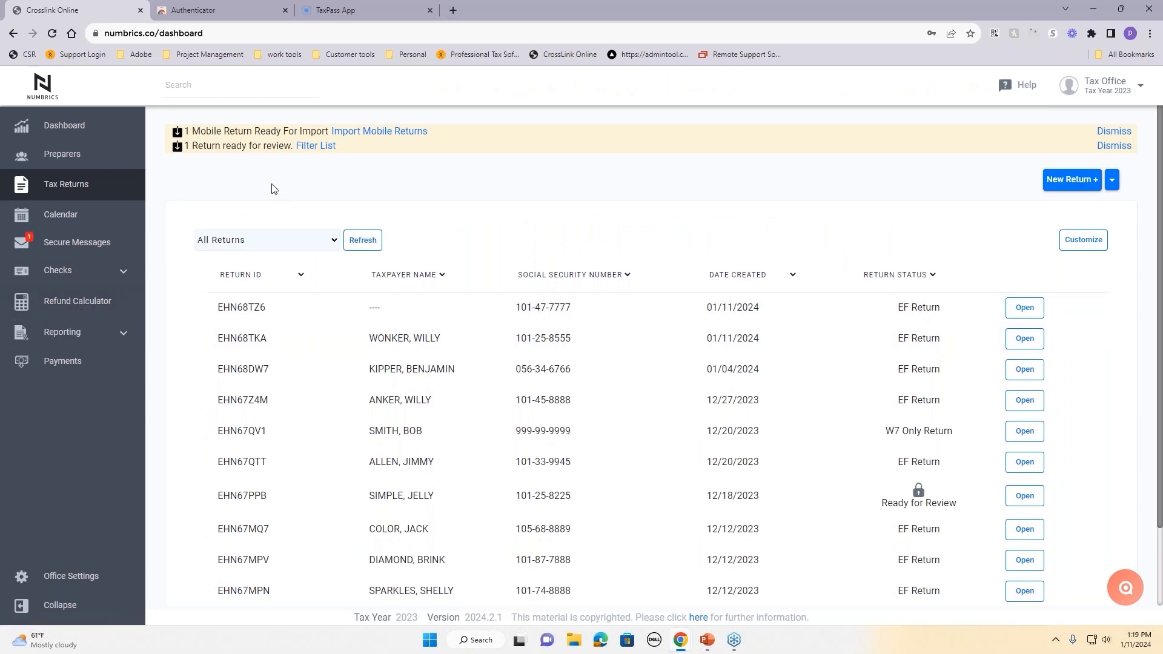
Step: From Tax Returns, start a regular return, entering the client's SSN and fixing the mistyped confirmation
left_click(75, 194)
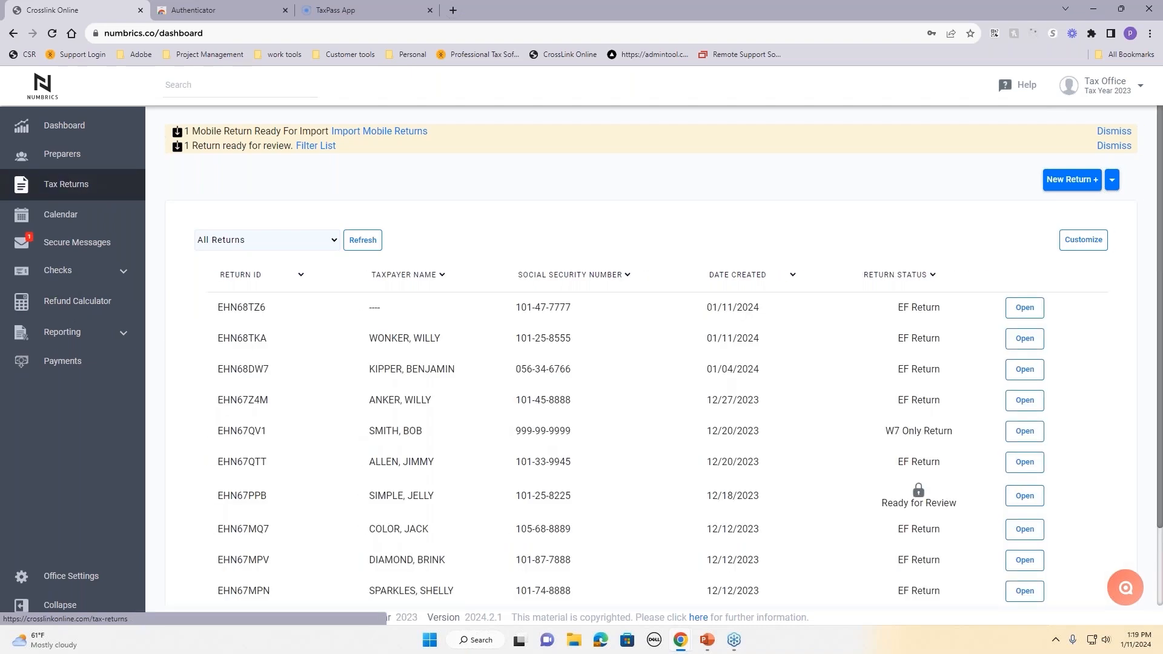
left_click(1079, 192)
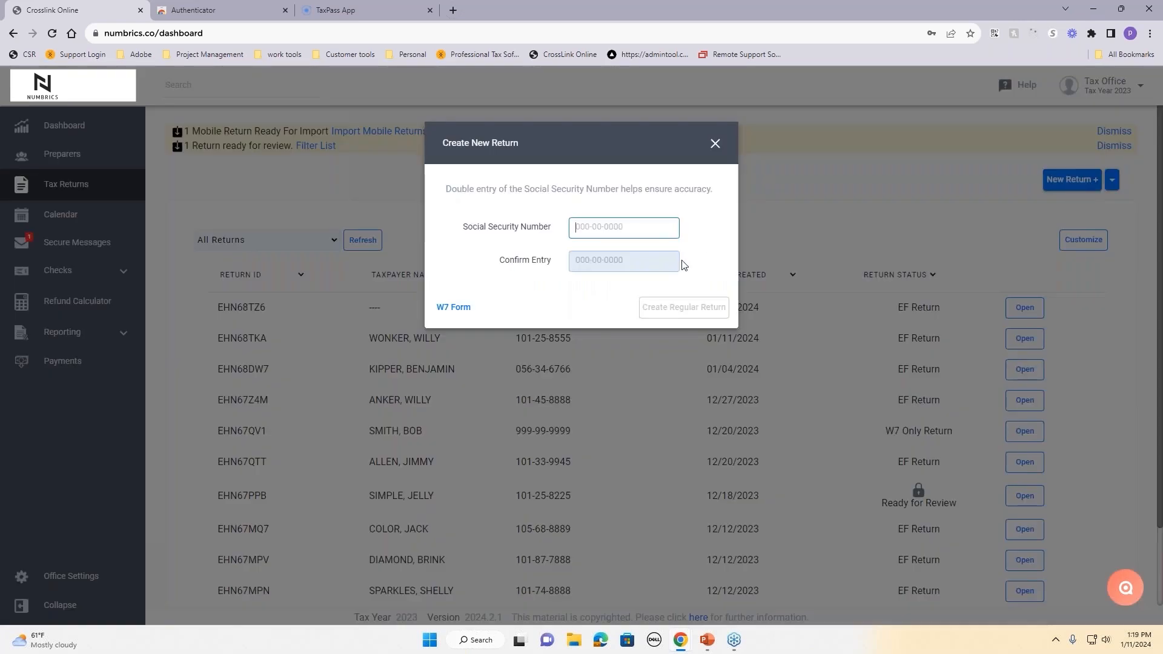
key("Tab")
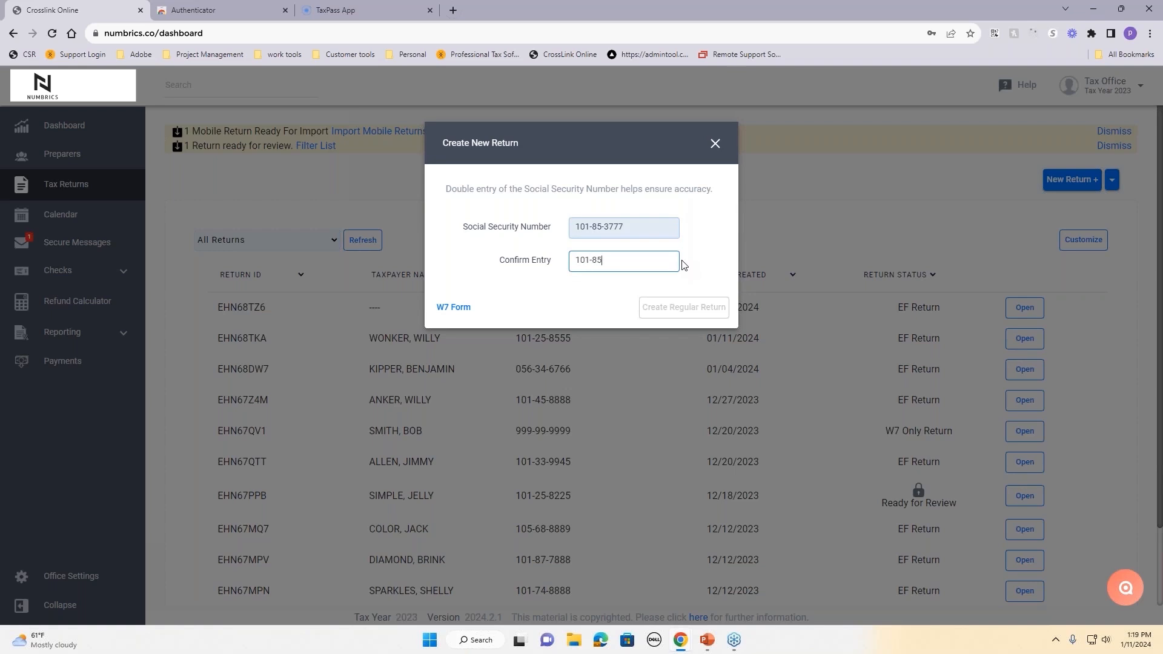
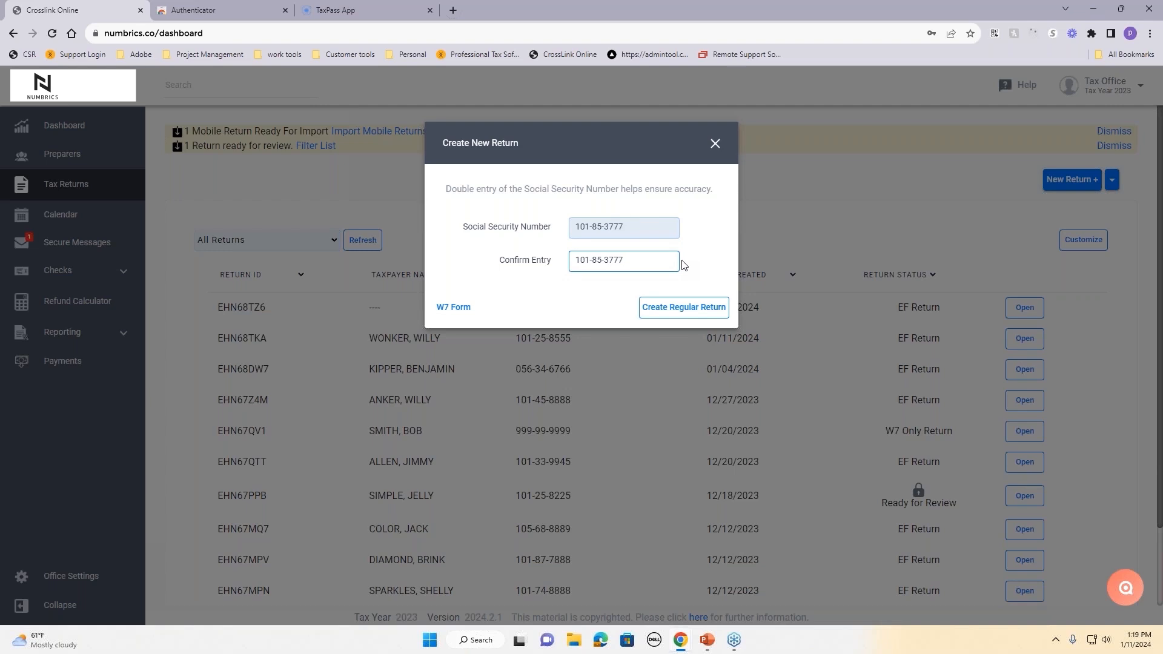
left_click(685, 308)
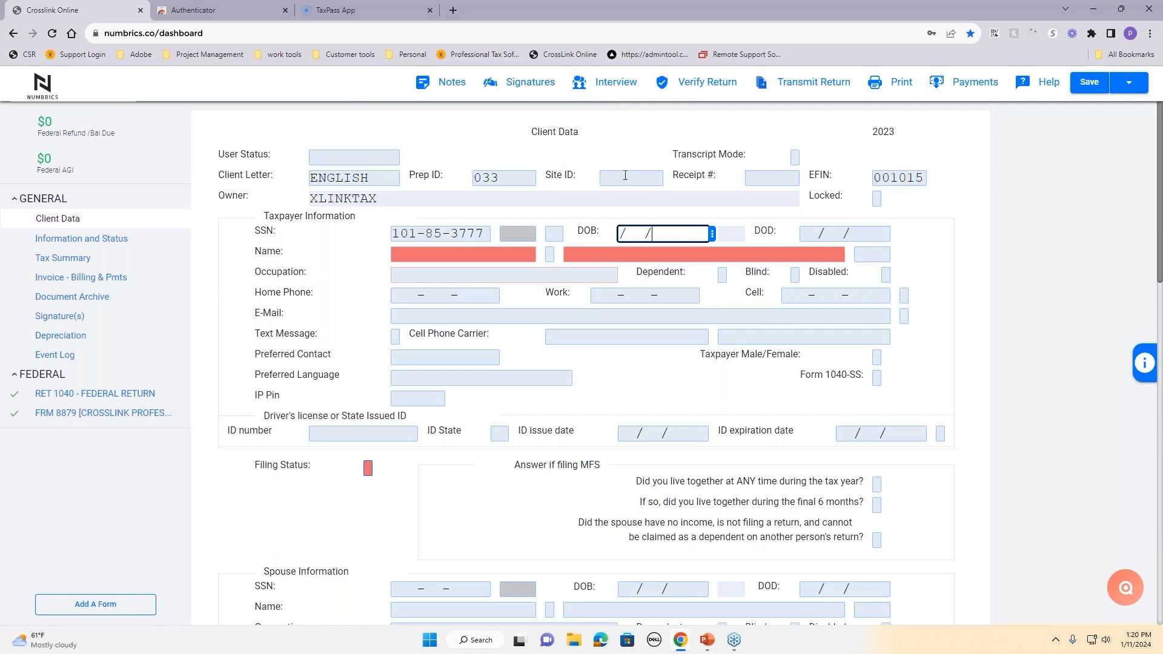
Step: Scroll the new return's empty Client Data form back up to Taxpayer Information
scroll(625, 175, "down", 3)
scroll(626, 175, "up", 3)
Step: Enter the taxpayer's birth date 01/02/1990, first and last name, and occupation SALES
type("01/02/")
type("1990")
key("Tab")
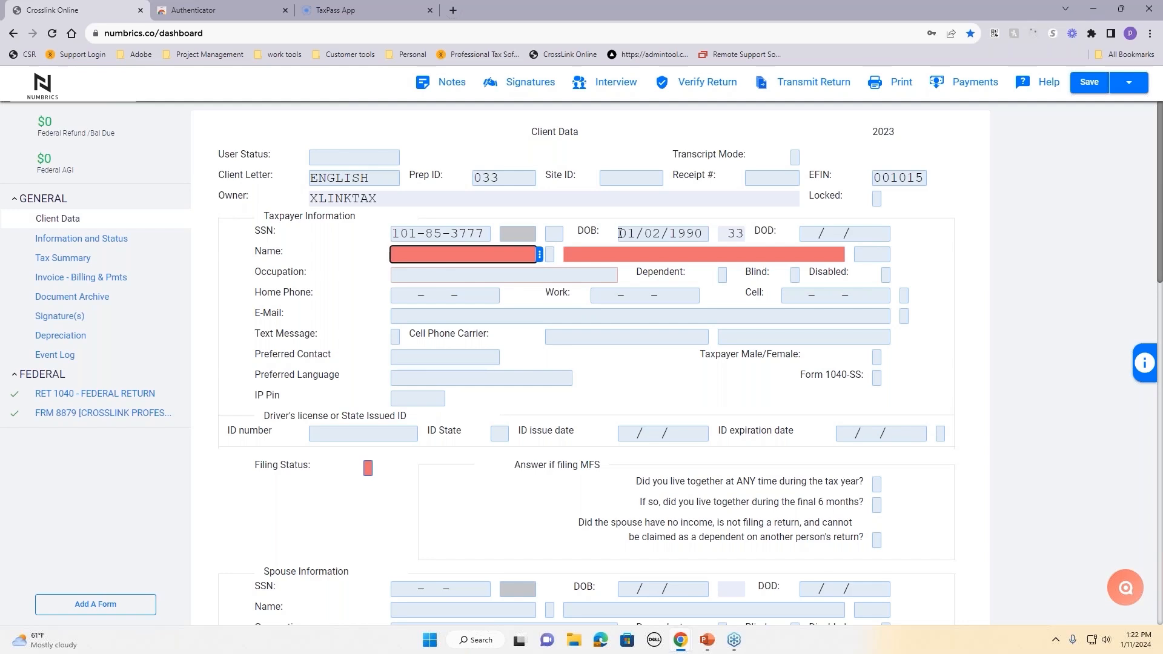
type("ASHLEY")
key("Tab")
key("Tab")
type("XLINK")
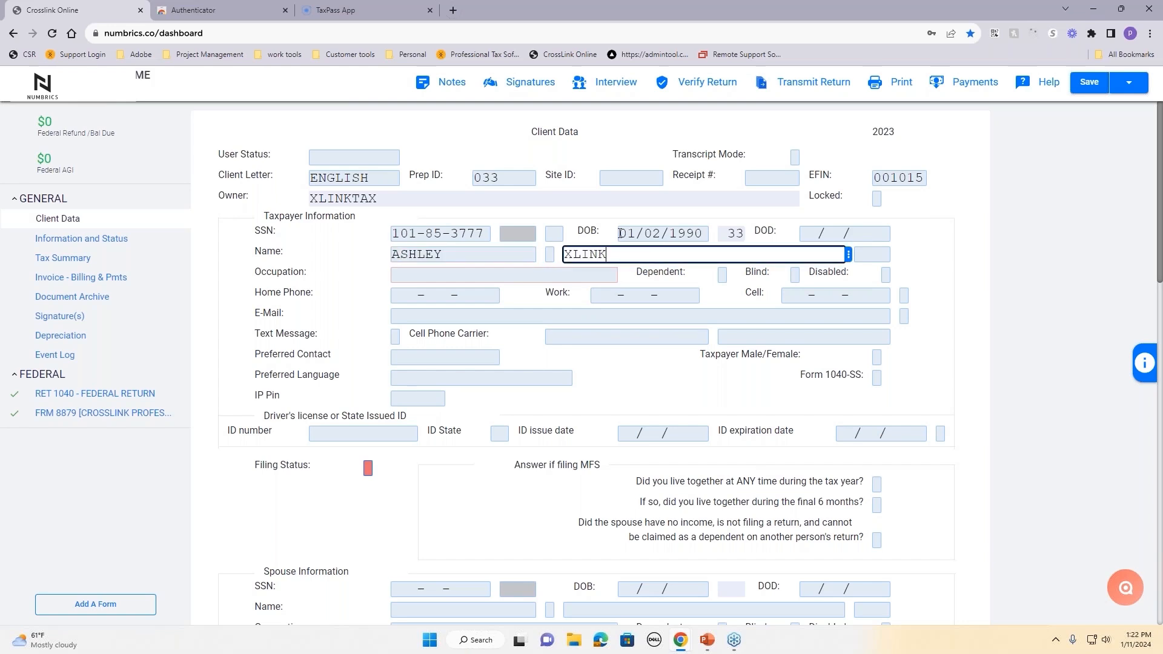
key("Tab")
key("Tab")
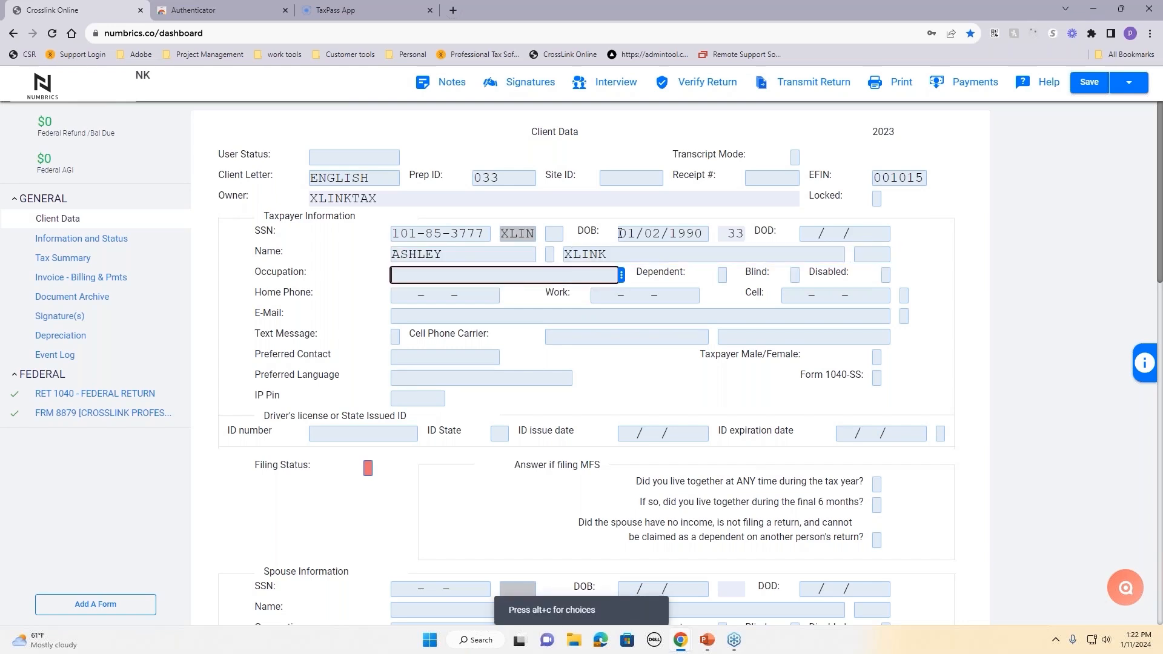
type("SALES")
key("Tab")
key("Tab")
key("Tab")
key("Tab")
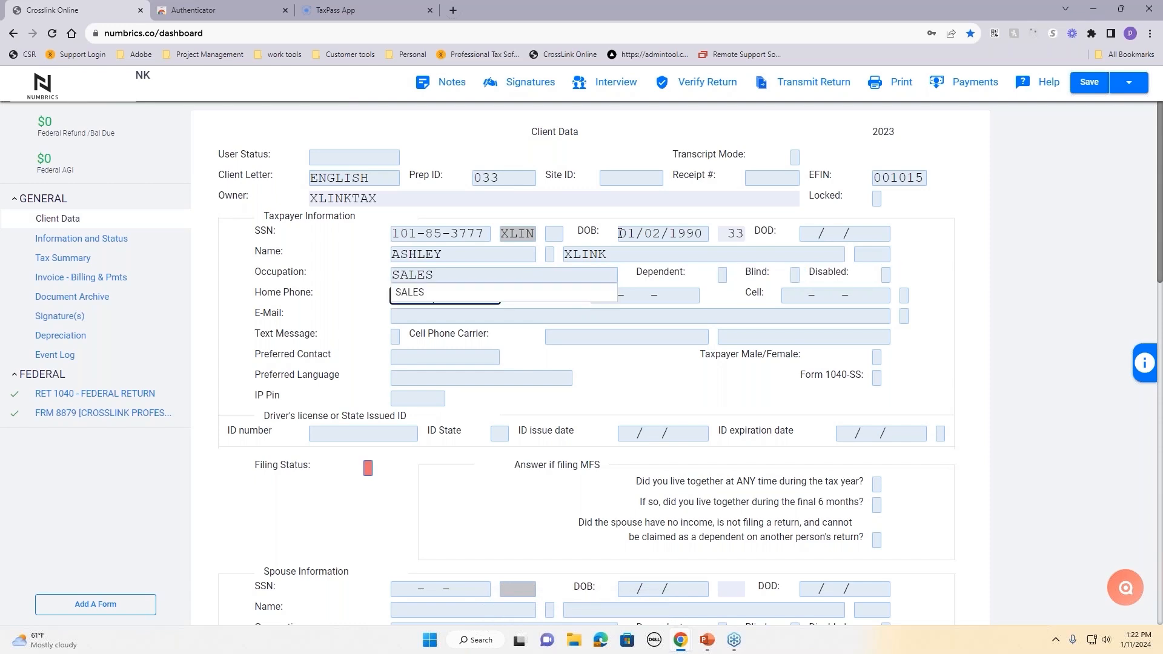
left_click(408, 293)
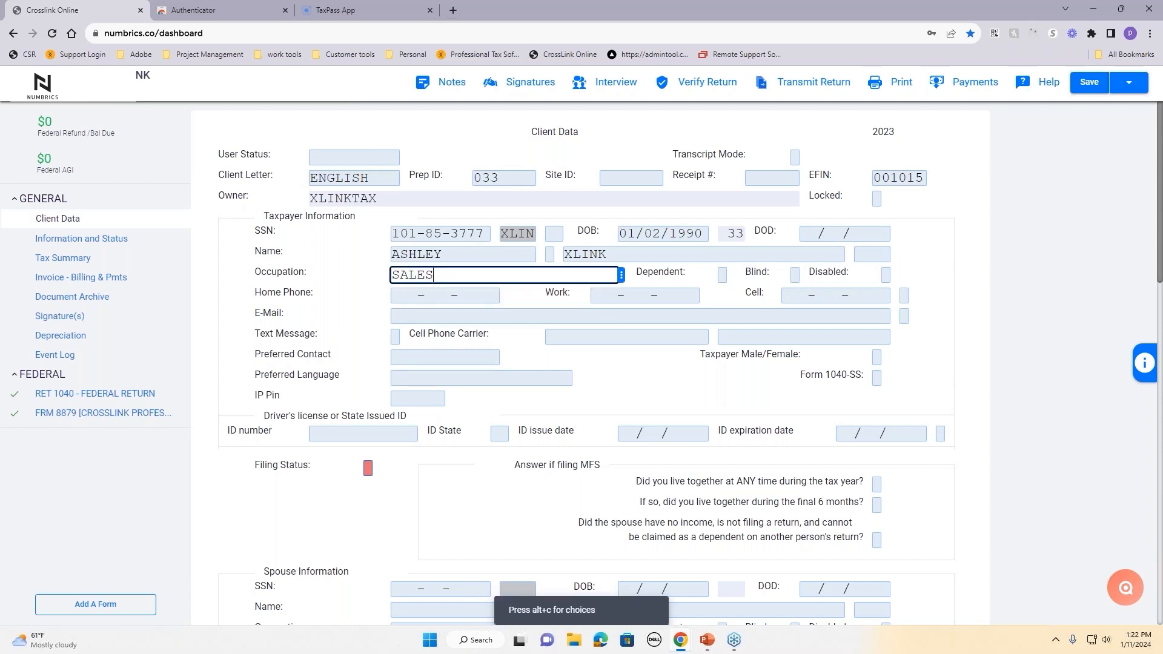
Step: Enter the taxpayer's cell phone number and e-mail address, correcting the e-mail's '.CM' ending to '.COM'
left_click(789, 295)
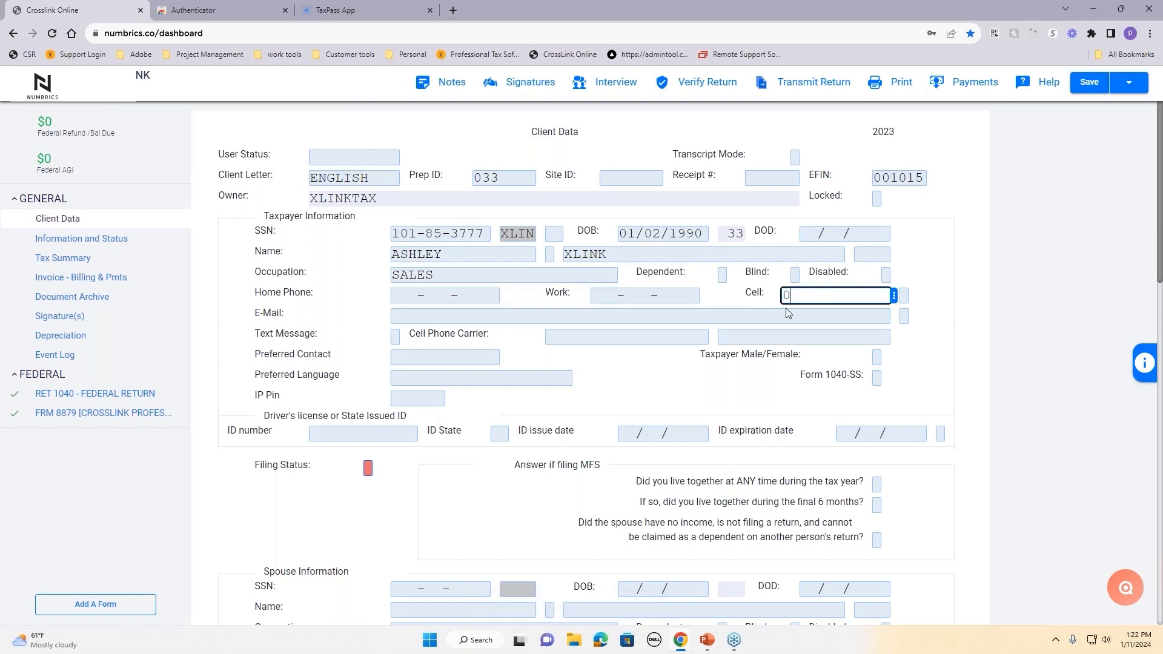
key("Tab")
key("Tab")
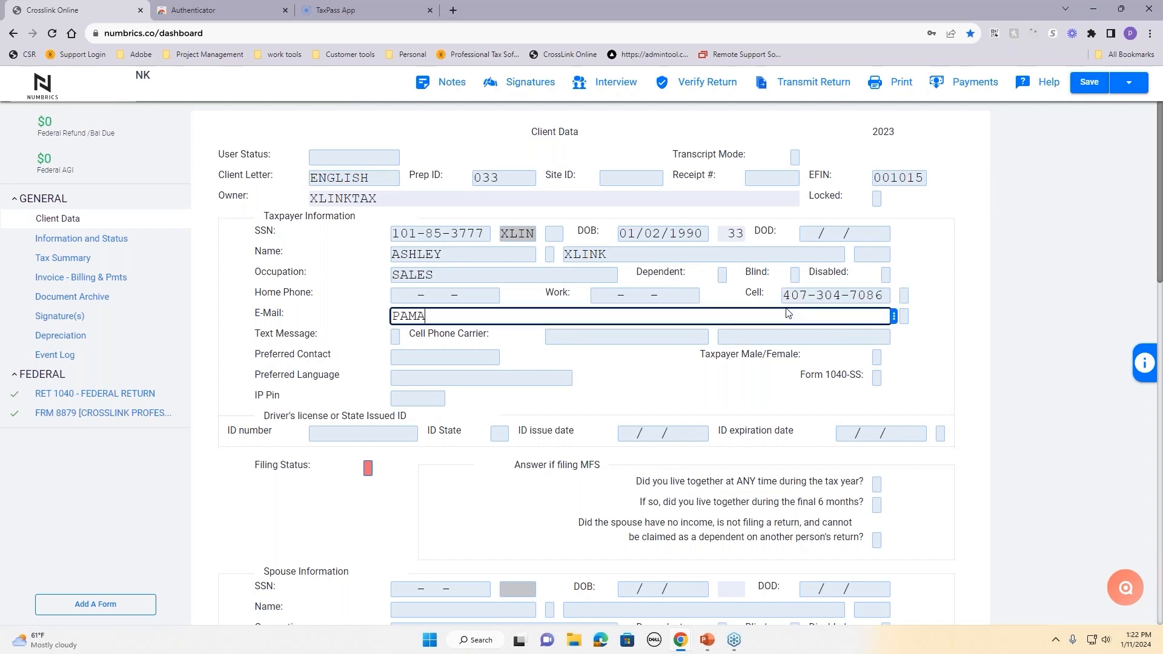
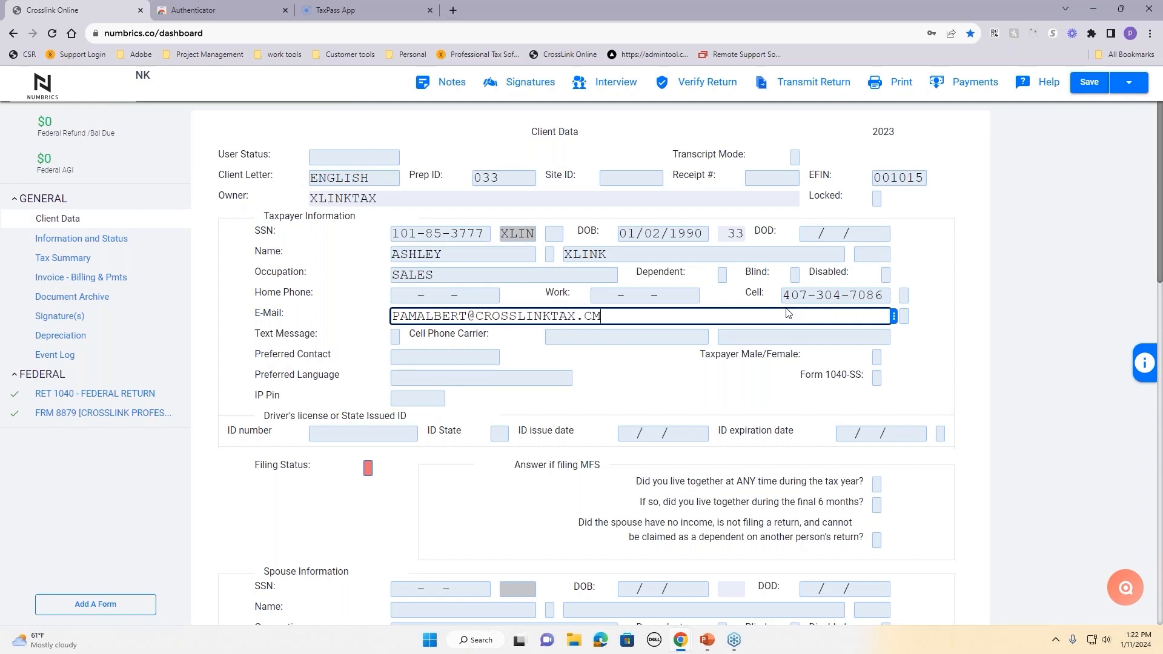
key("Tab")
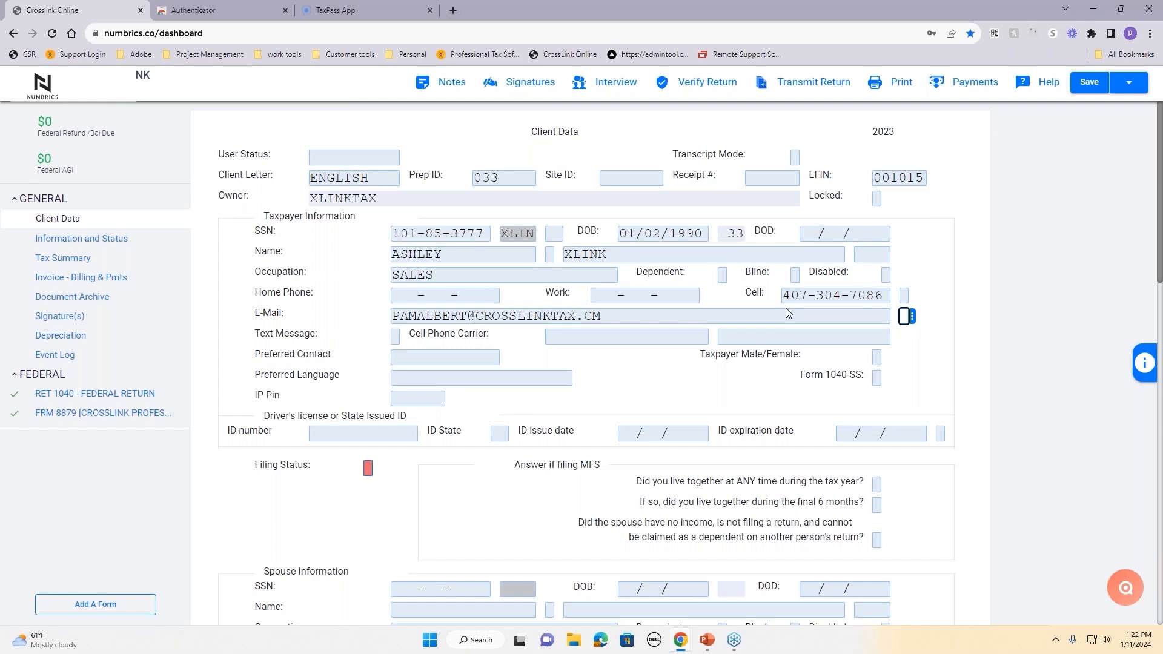
left_click(594, 315)
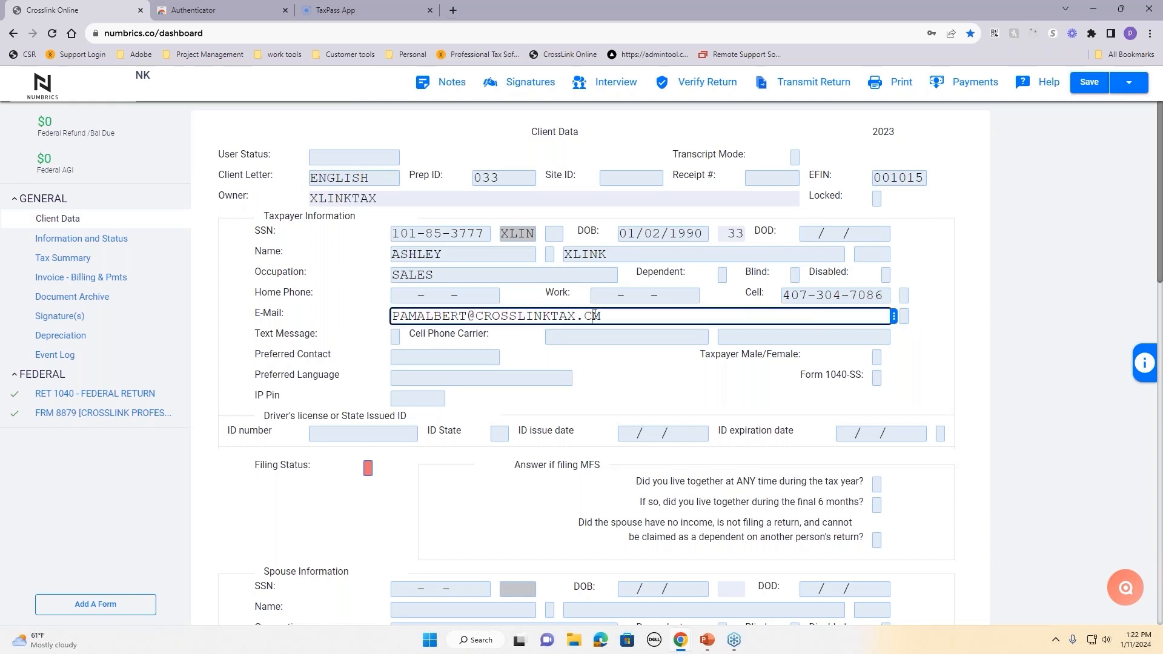
type("O")
left_click(610, 366)
left_click_drag(254, 332, 303, 328)
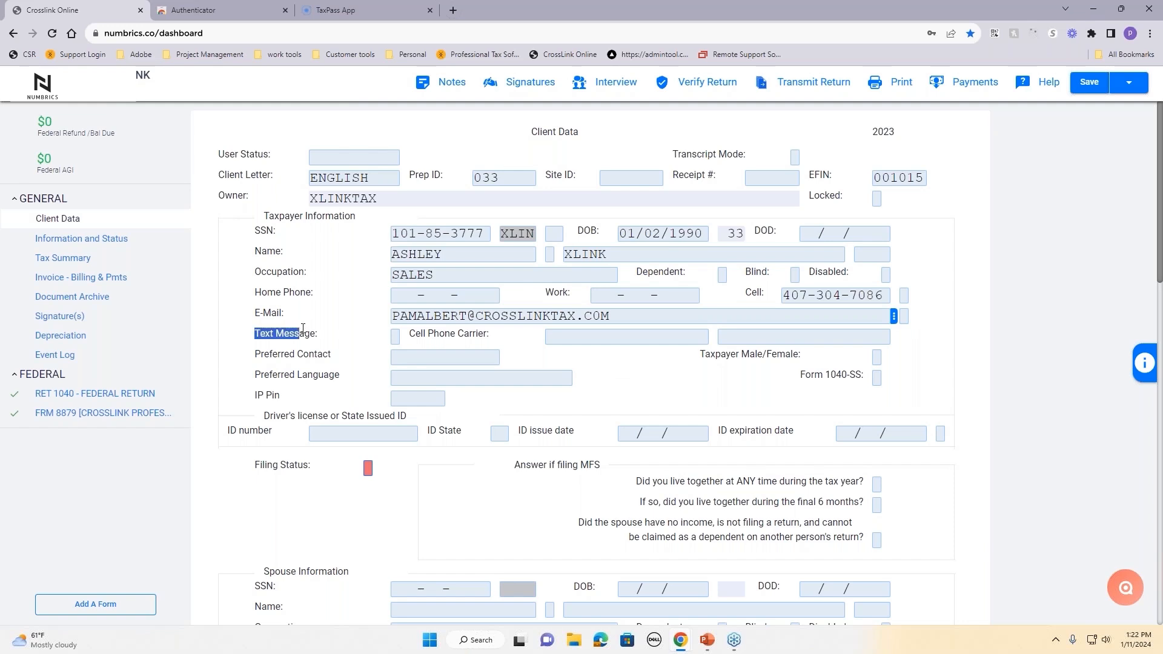
left_click(395, 337)
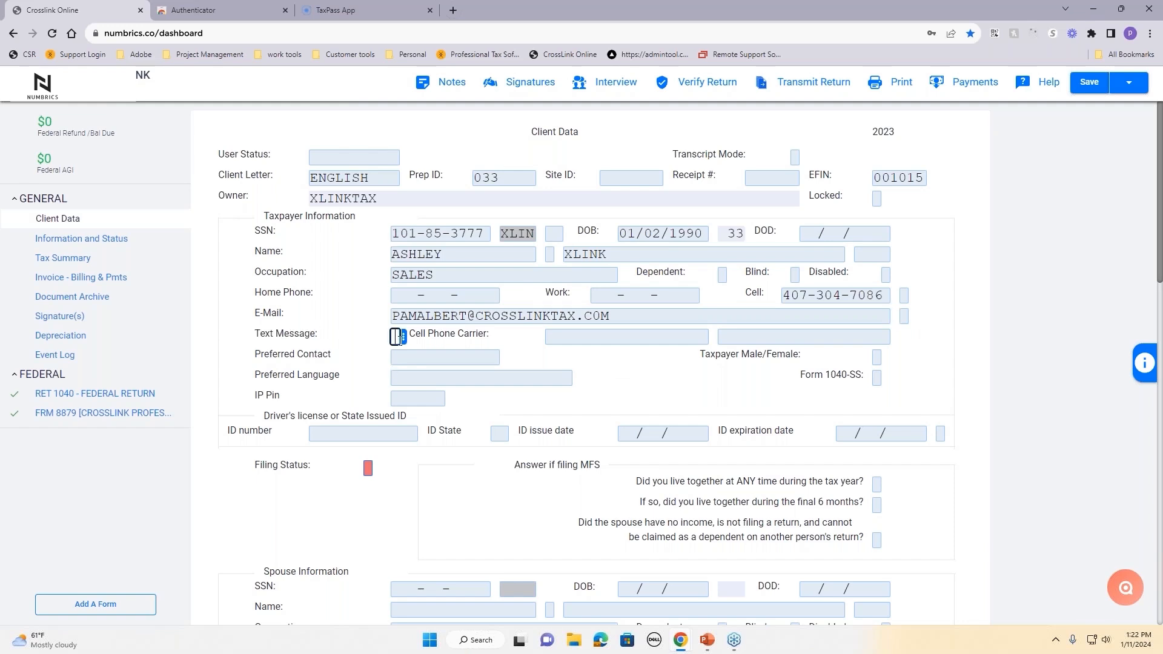
Step: Turn on text message alerts for the taxpayer and agree to the consent terms
left_click(395, 337)
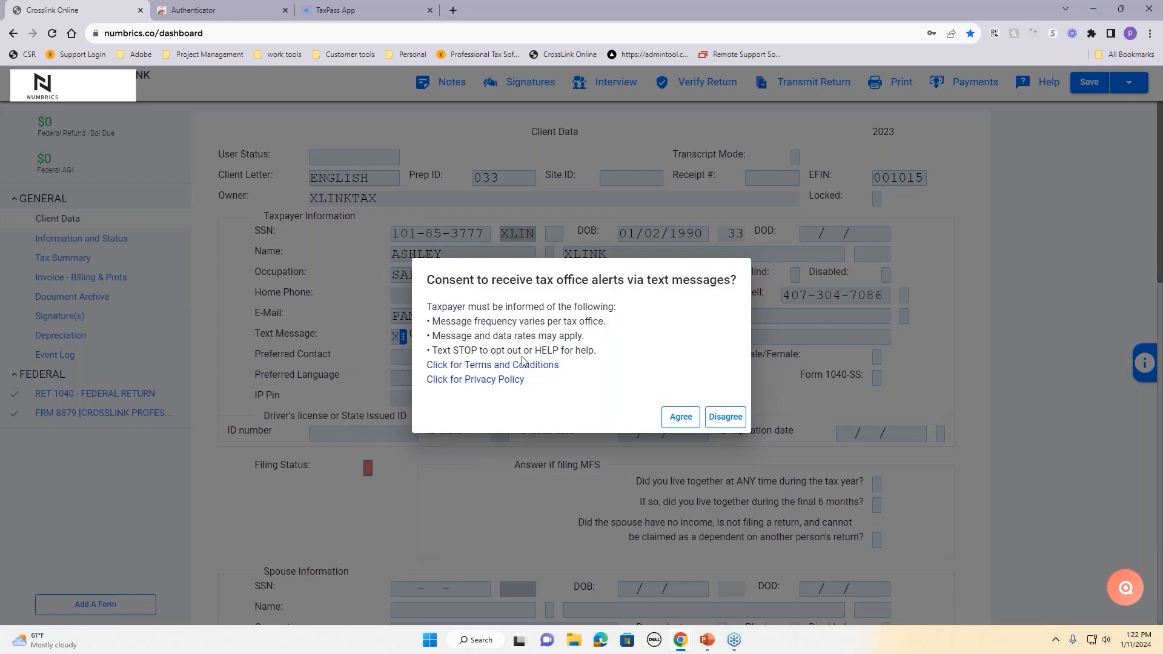
left_click(685, 418)
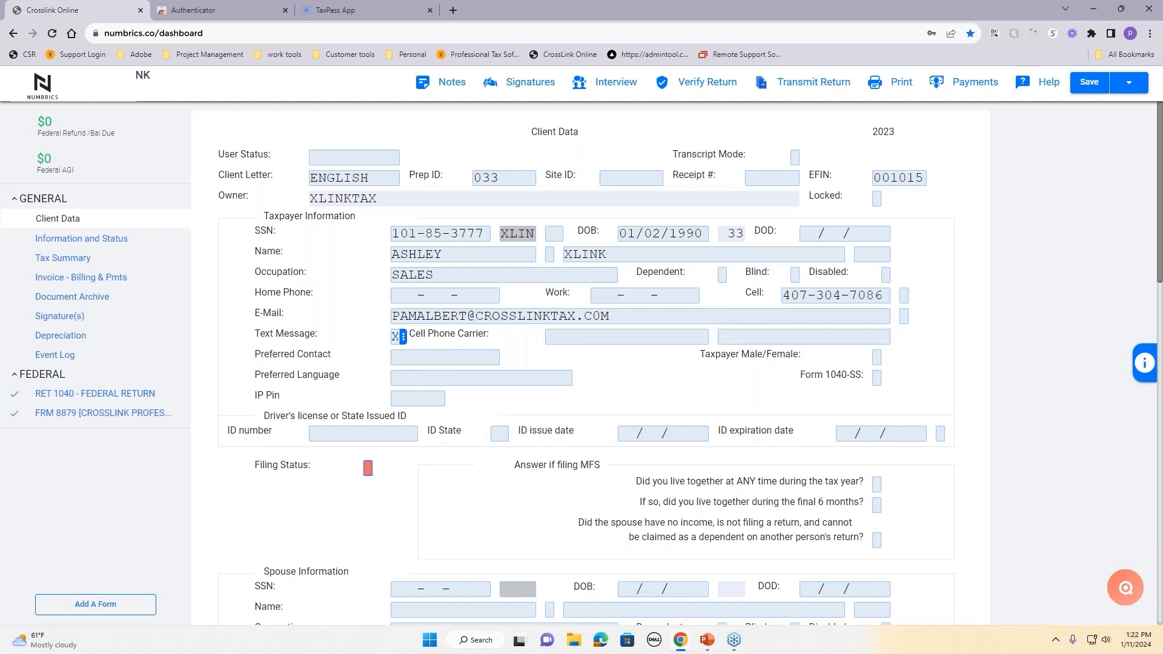
left_click(636, 340)
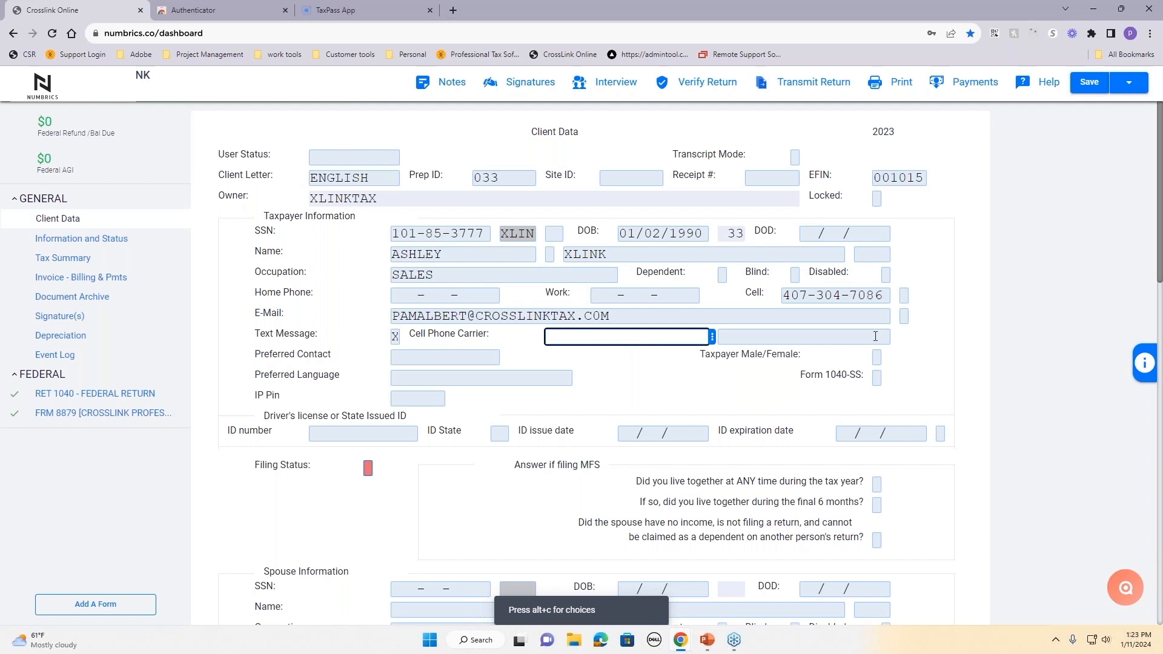
left_click(712, 337)
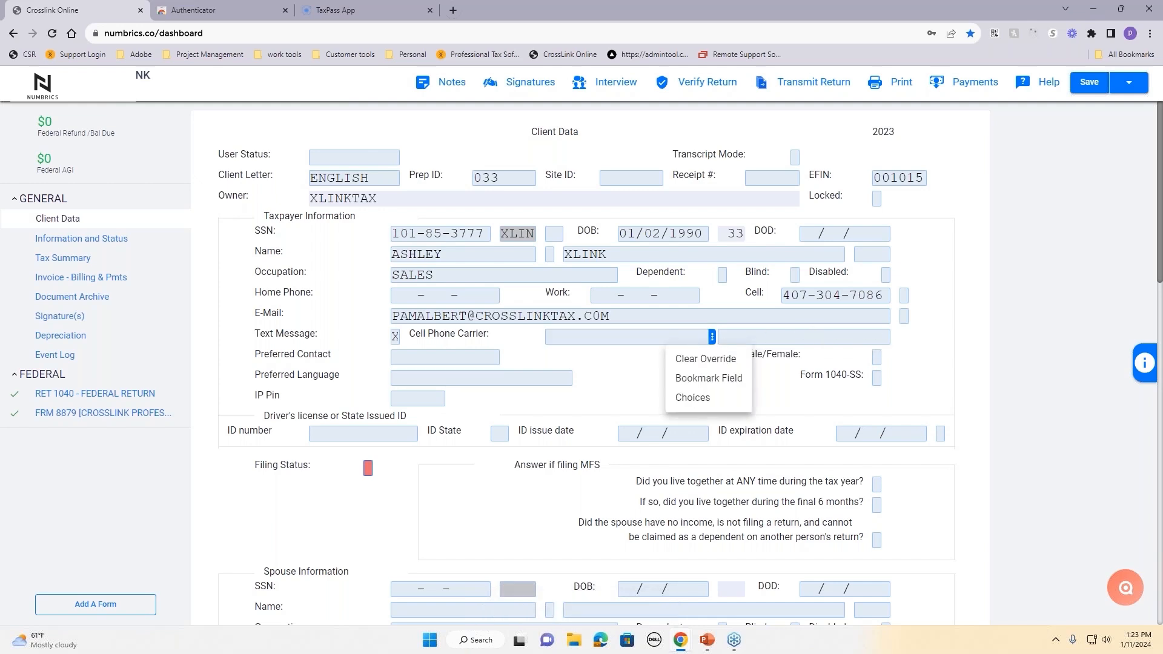
left_click(712, 398)
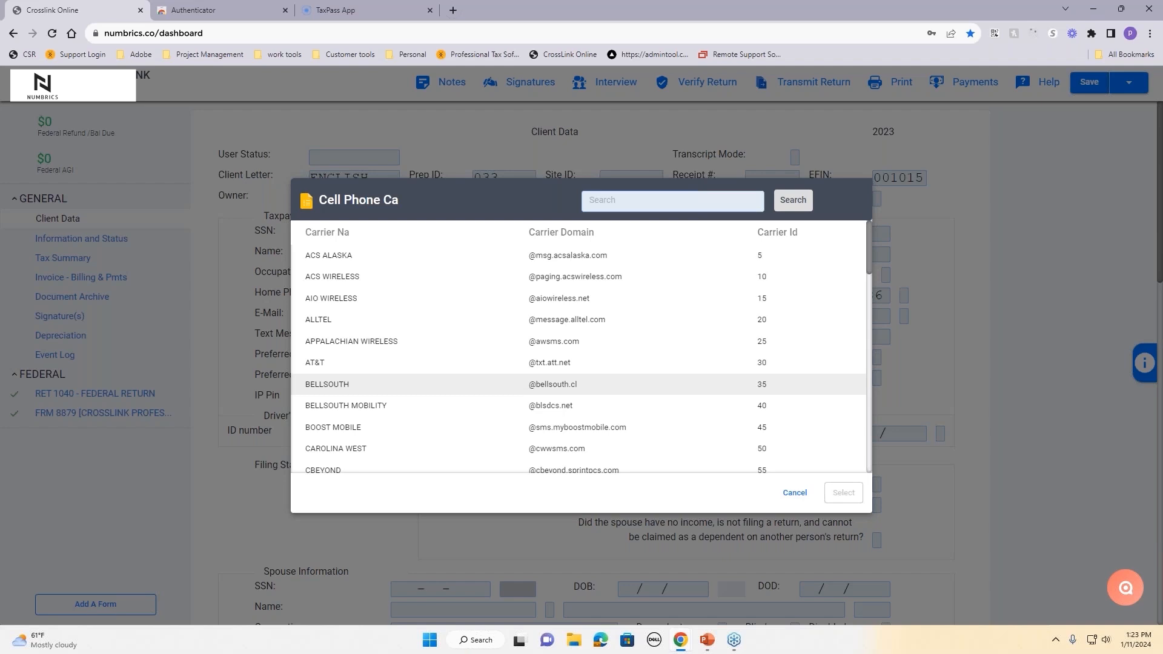
left_click(676, 209)
type("VERU")
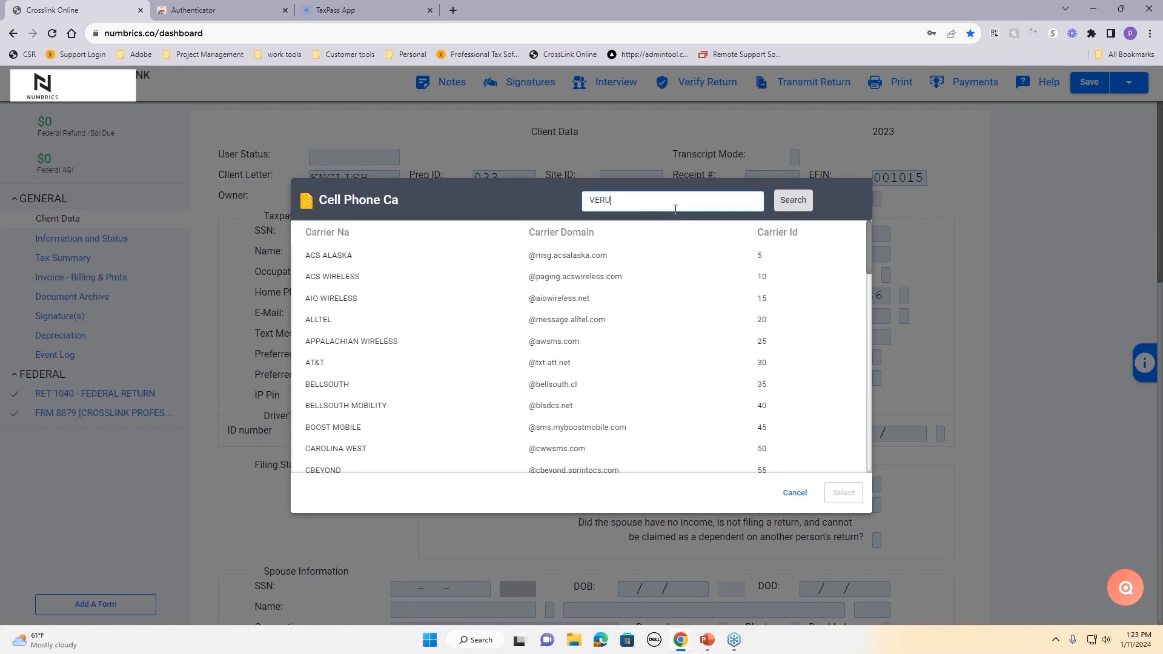
type("IZ")
left_click(793, 200)
left_click(662, 255)
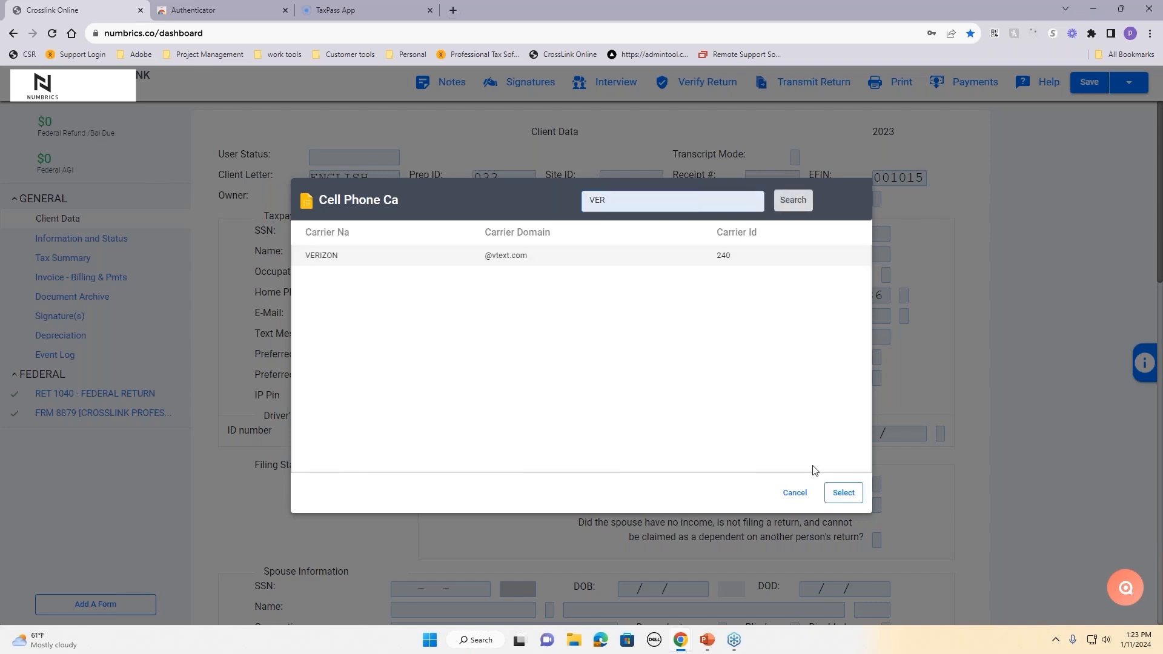
left_click(842, 493)
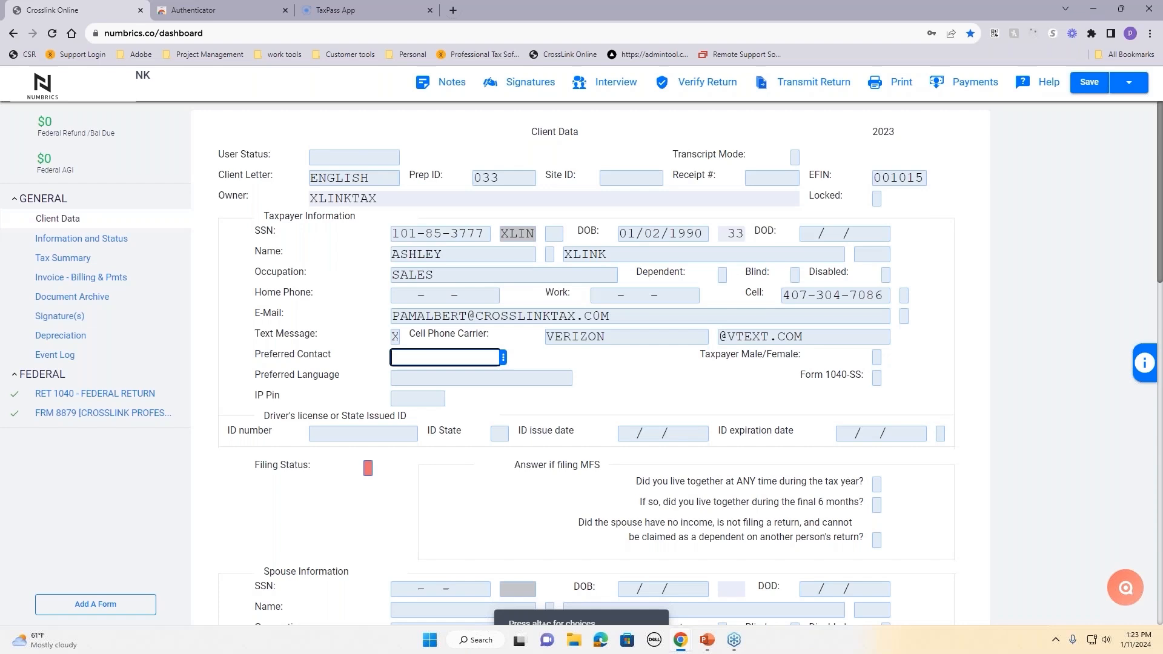
right_click(692, 339)
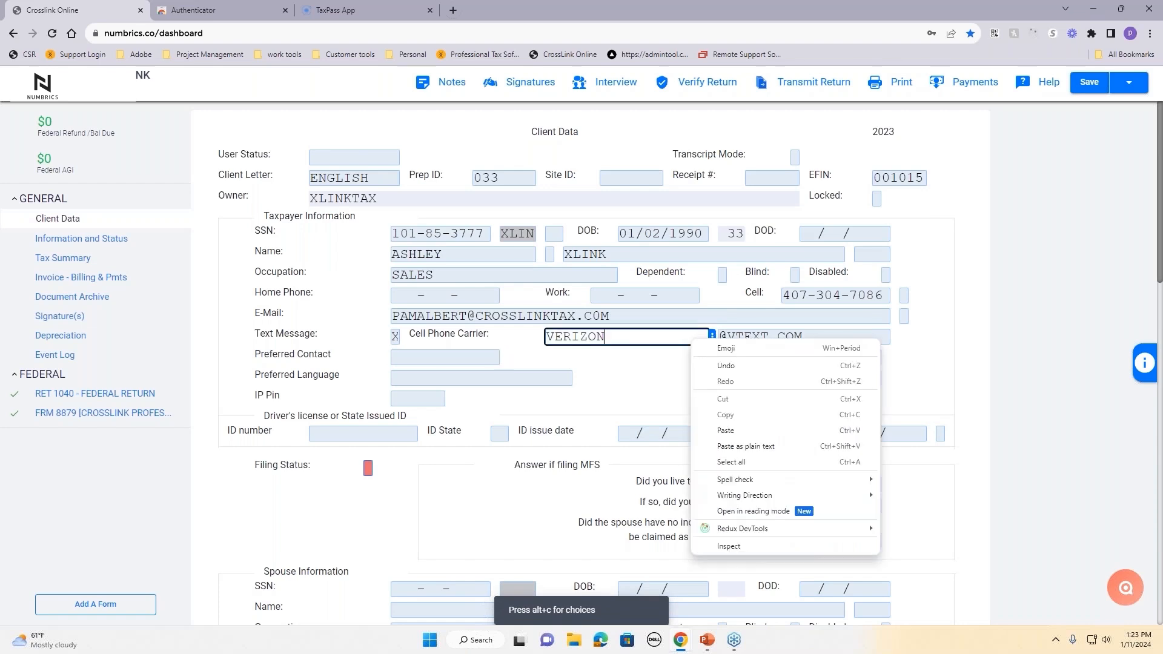
left_click(665, 366)
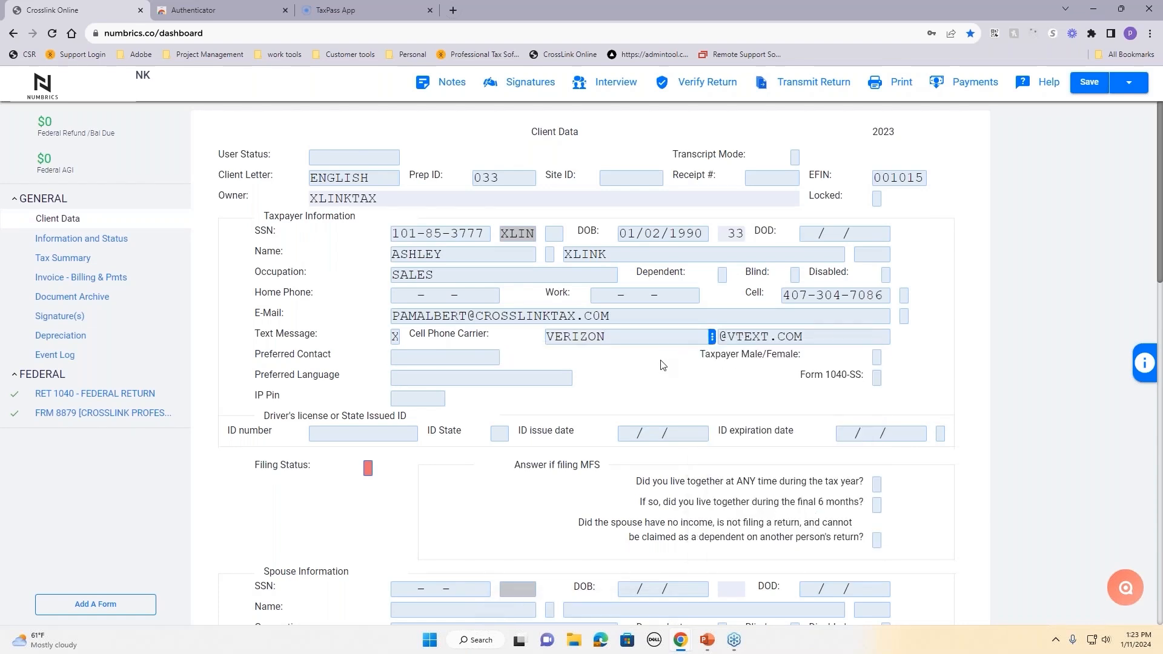
left_click(713, 339)
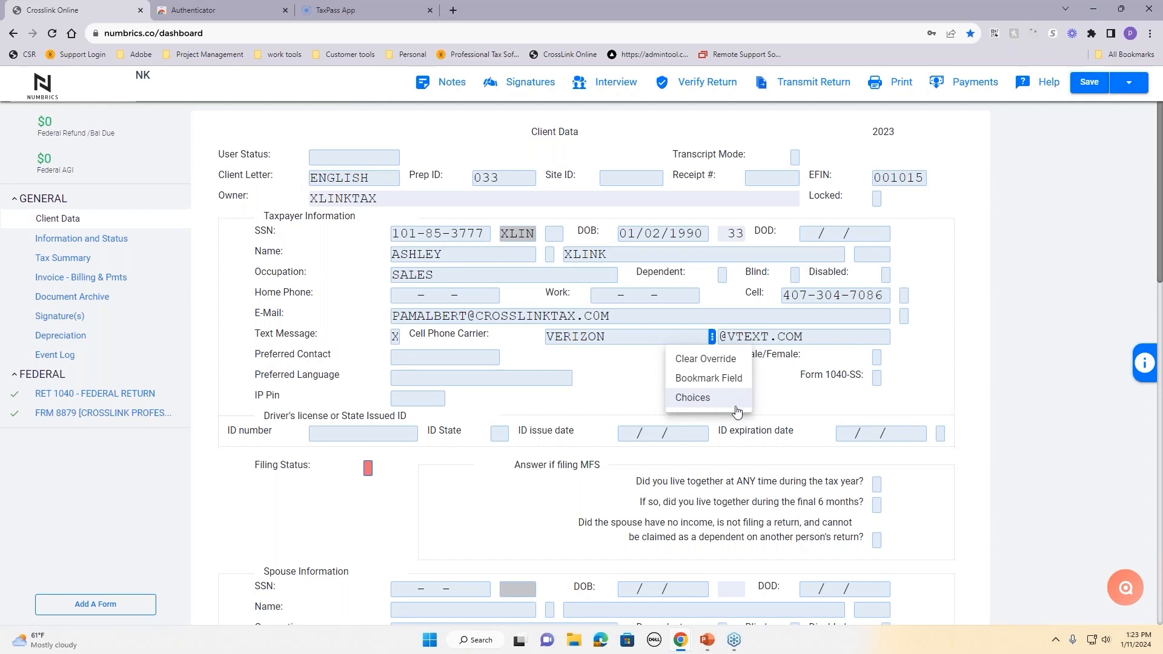
left_click(770, 405)
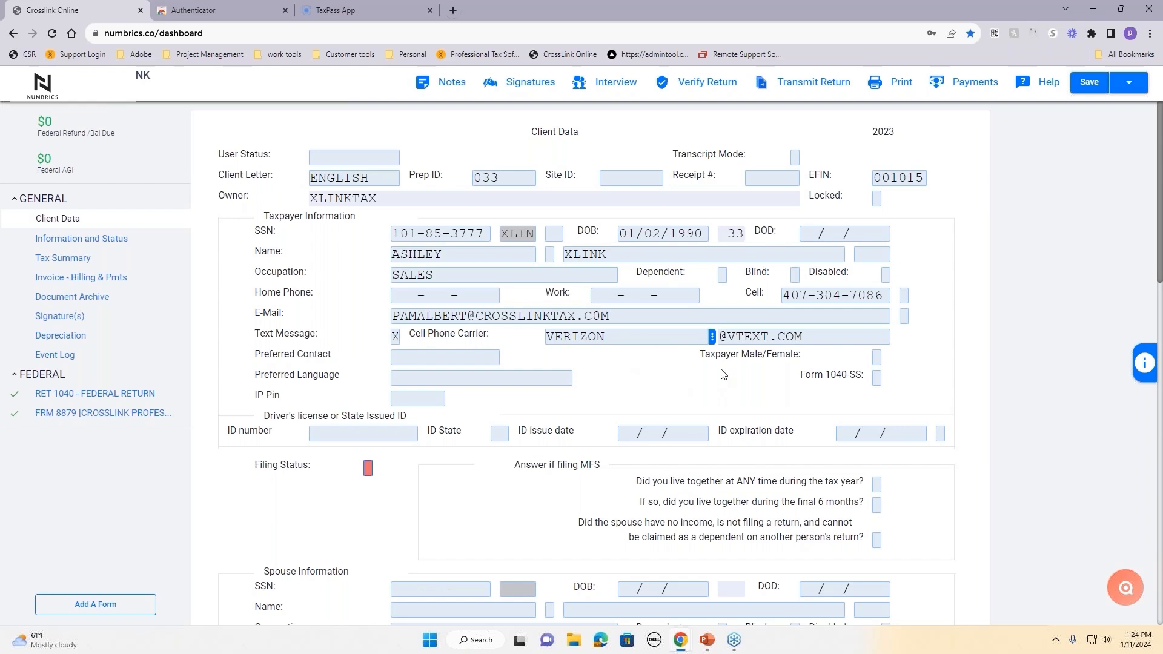
left_click(1130, 88)
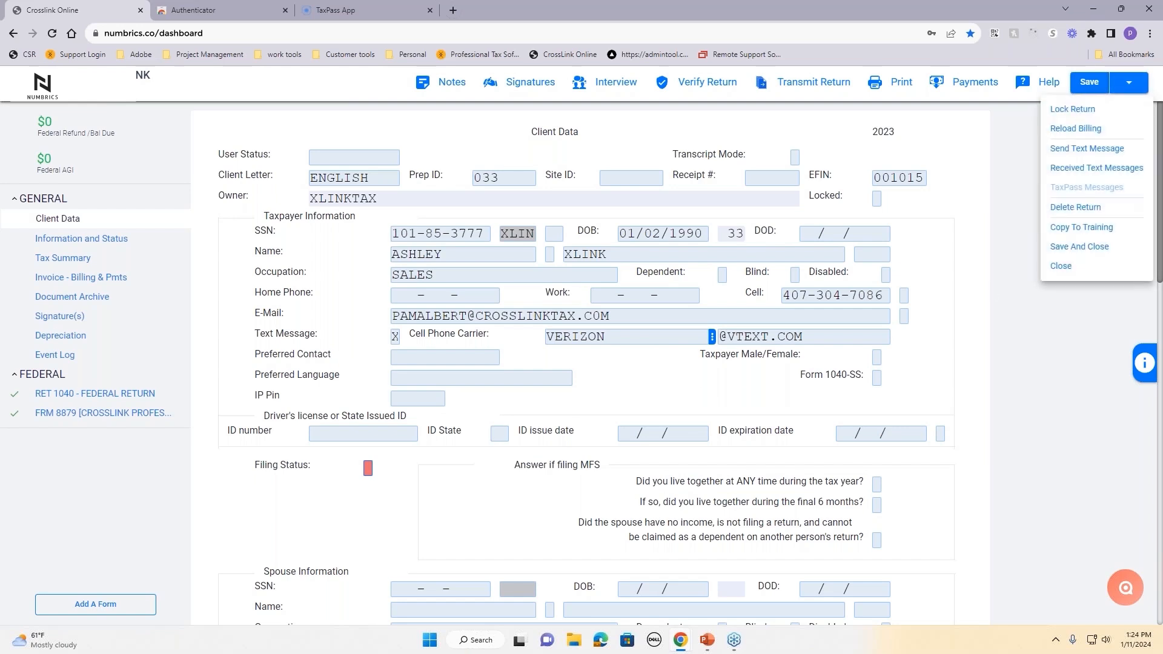
Step: Replace the sample message with 'season starting soon' and send the text to the client
left_click(1058, 152)
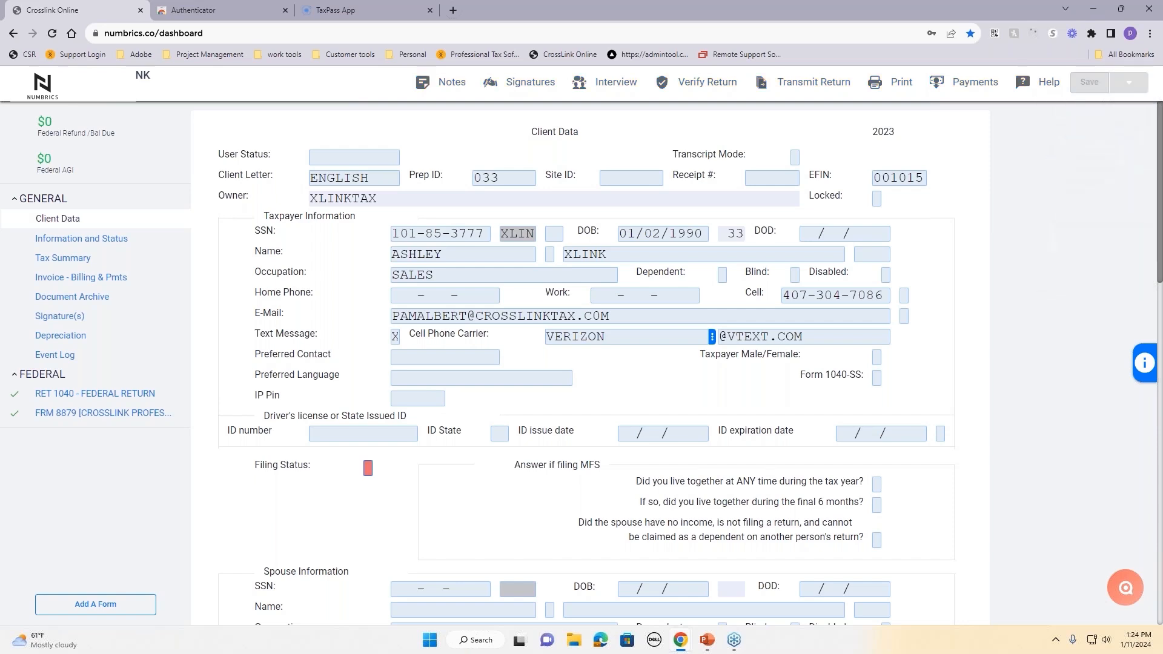
left_click(492, 259)
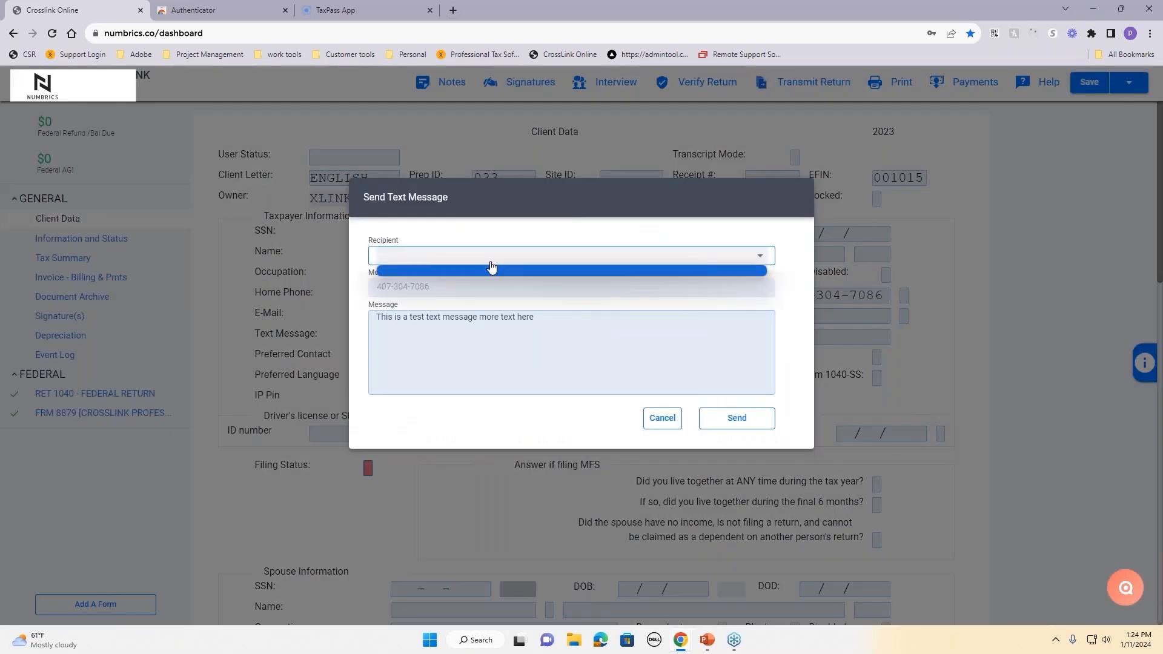
left_click(504, 371)
left_click_drag(534, 318, 374, 315)
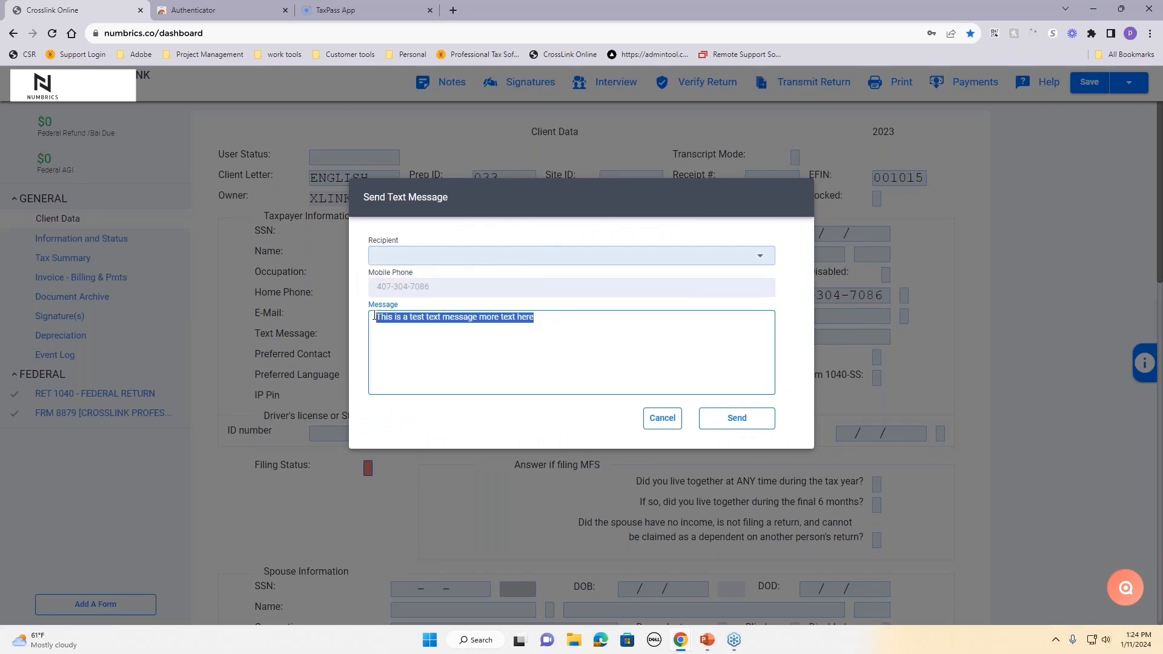
key("BackSpace")
type("steas")
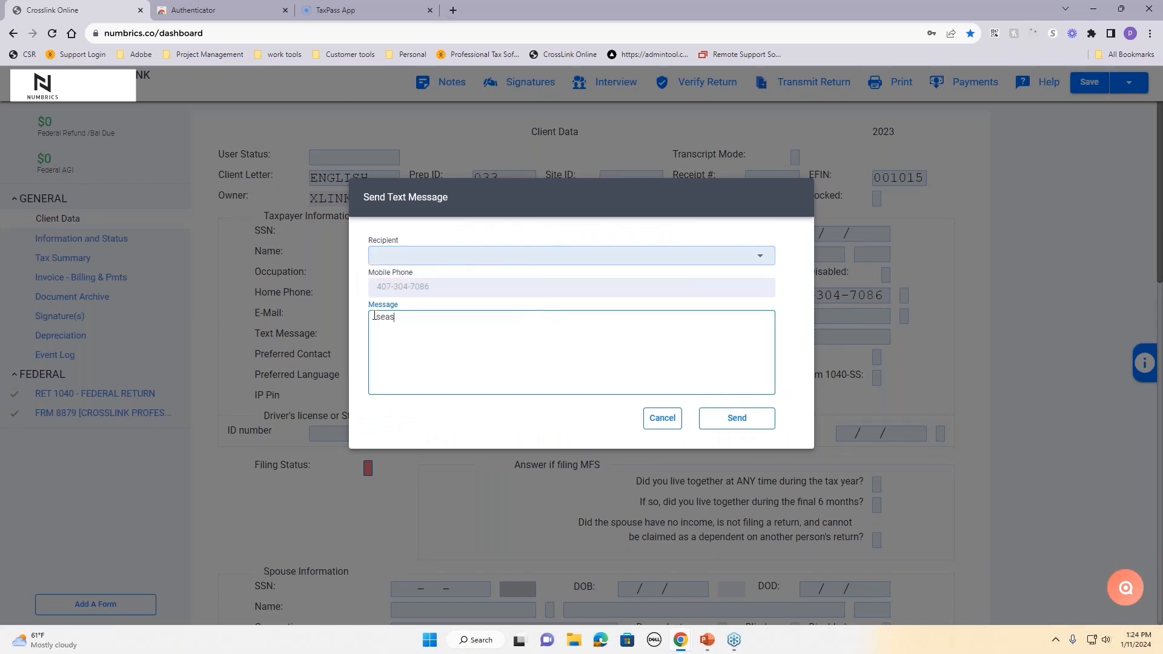
type("on starting soon")
left_click(717, 426)
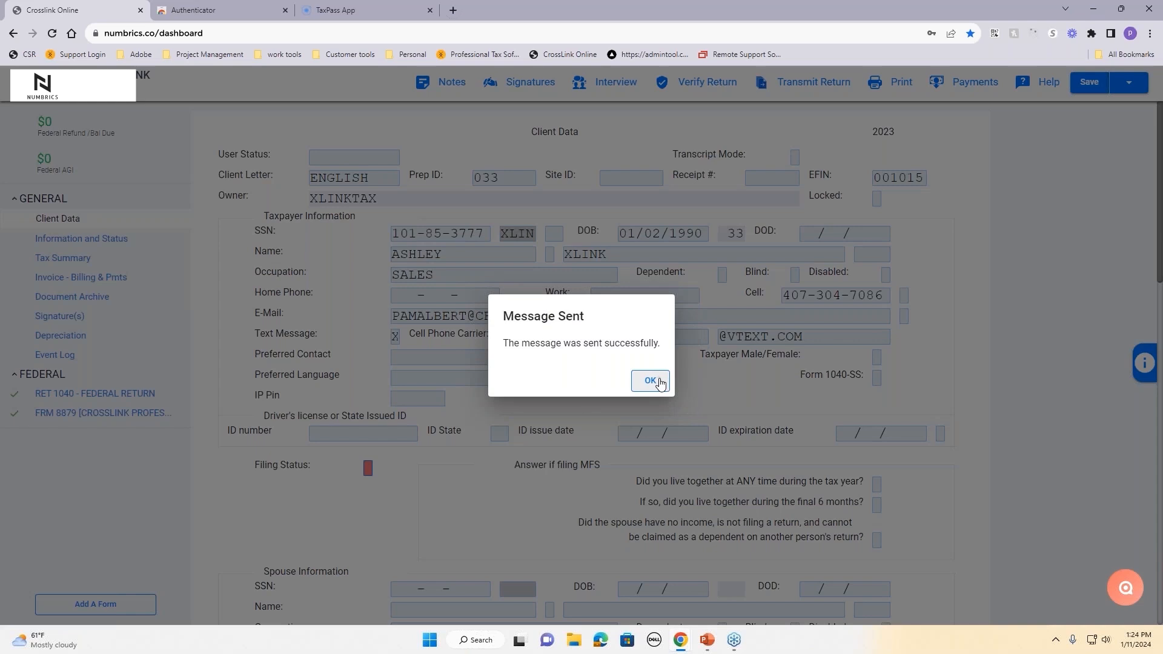
left_click(658, 382)
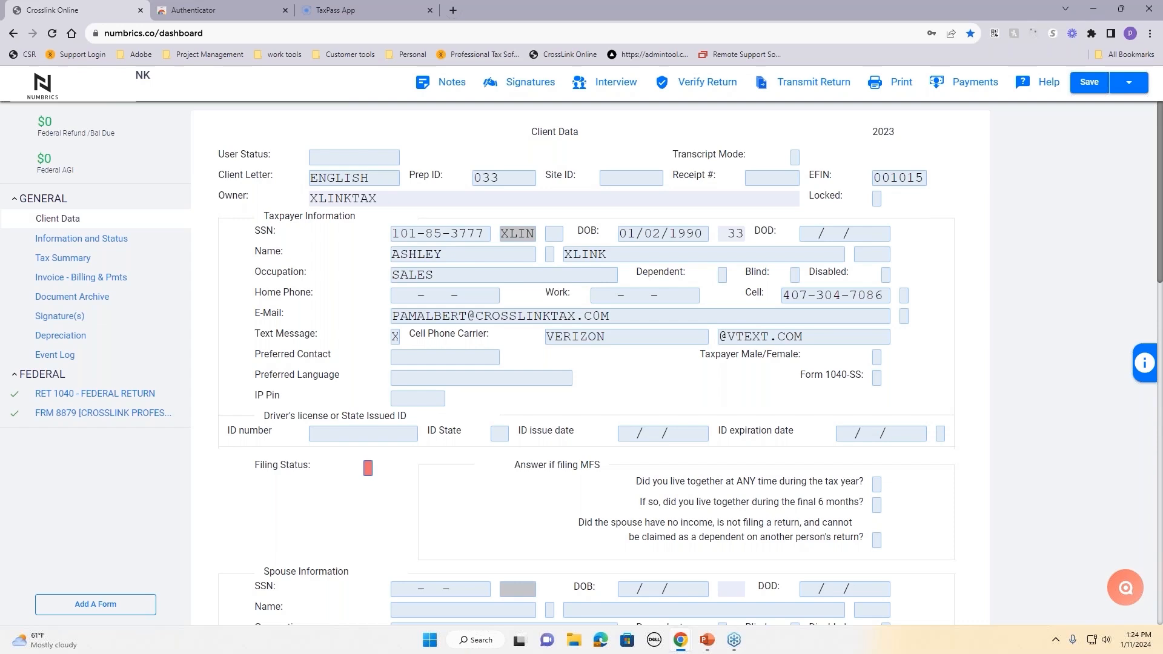
Step: Lock the return as read-only, then unlock it again
left_click(1129, 88)
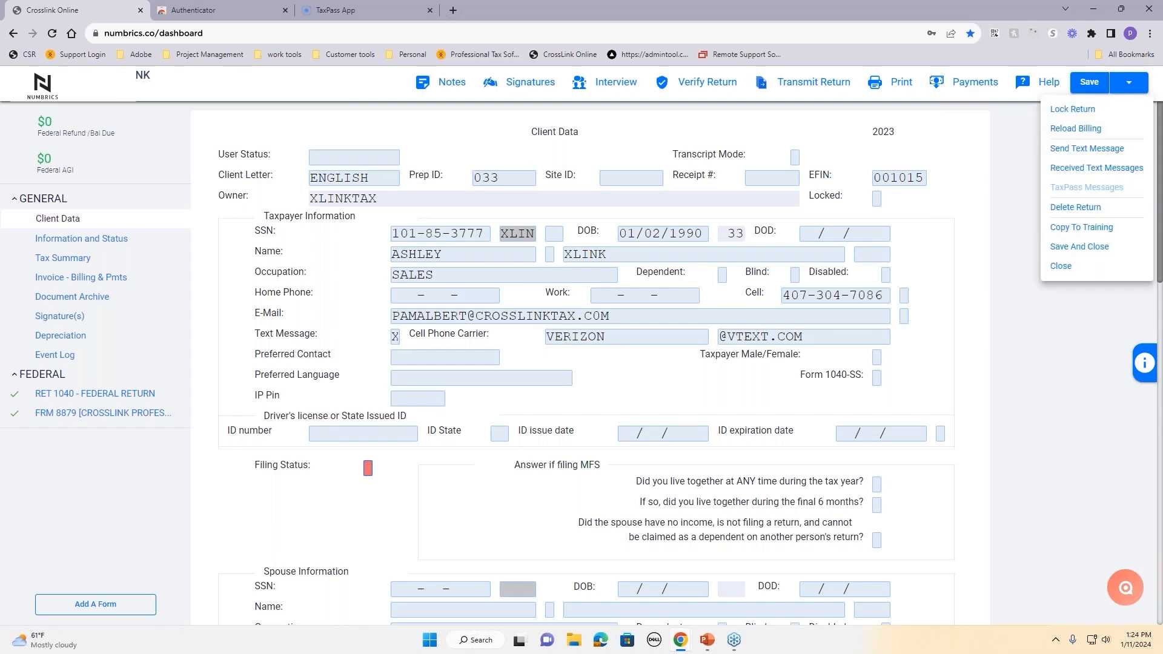
left_click(1073, 109)
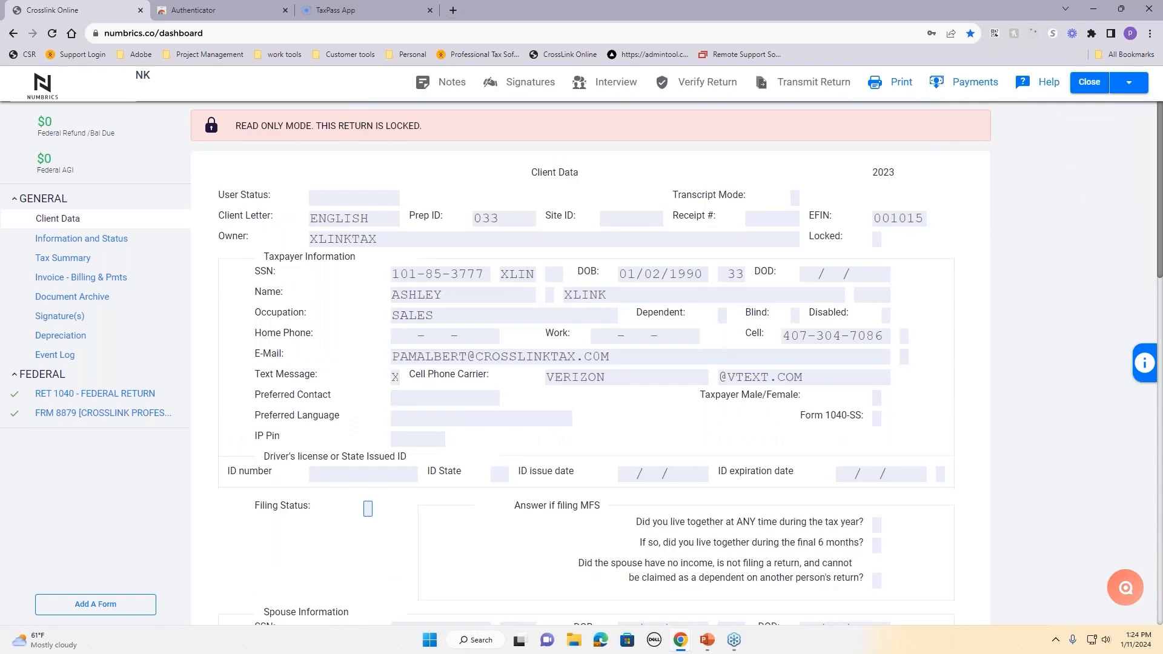
left_click(1129, 88)
left_click(1118, 110)
left_click(1129, 88)
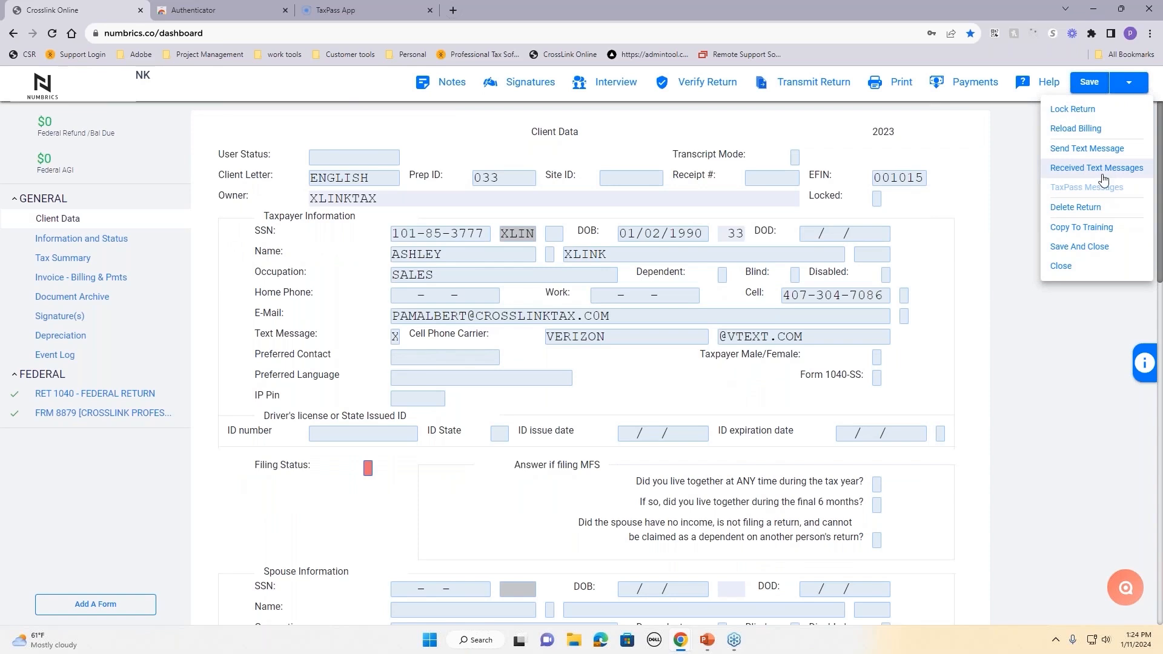
left_click(985, 248)
Step: Enter the driver's license ID number, state FL, issue date 01/01/2015 and expiration 01/20/2026
scroll(682, 379, "down", 1)
scroll(683, 380, "down", 2)
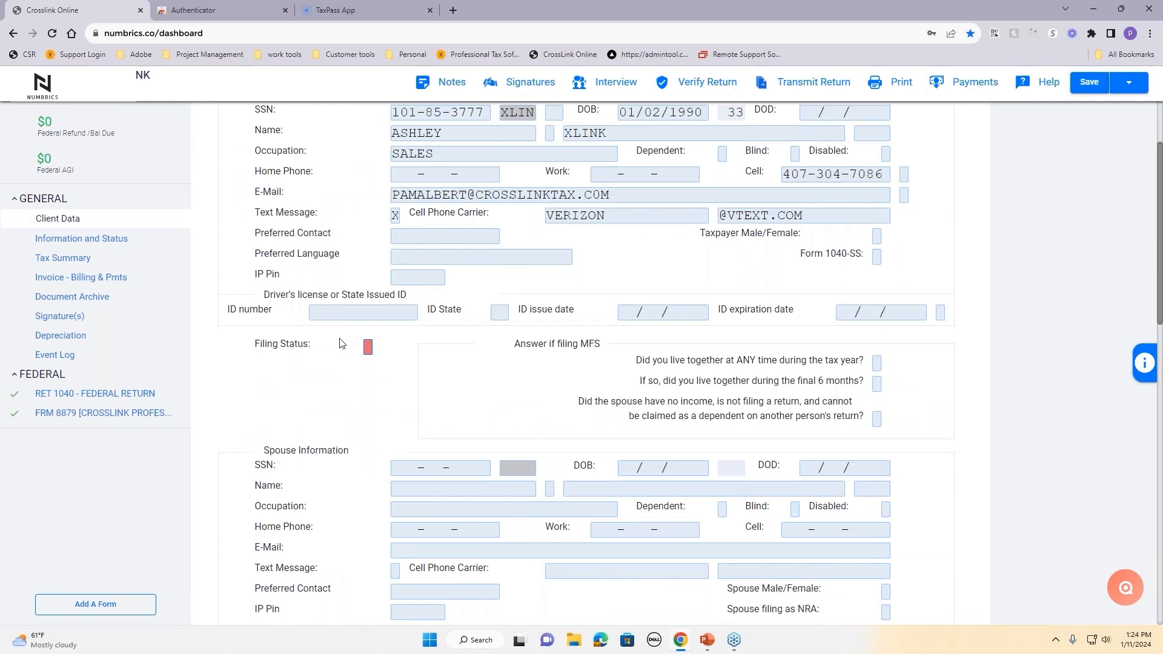
left_click(364, 307)
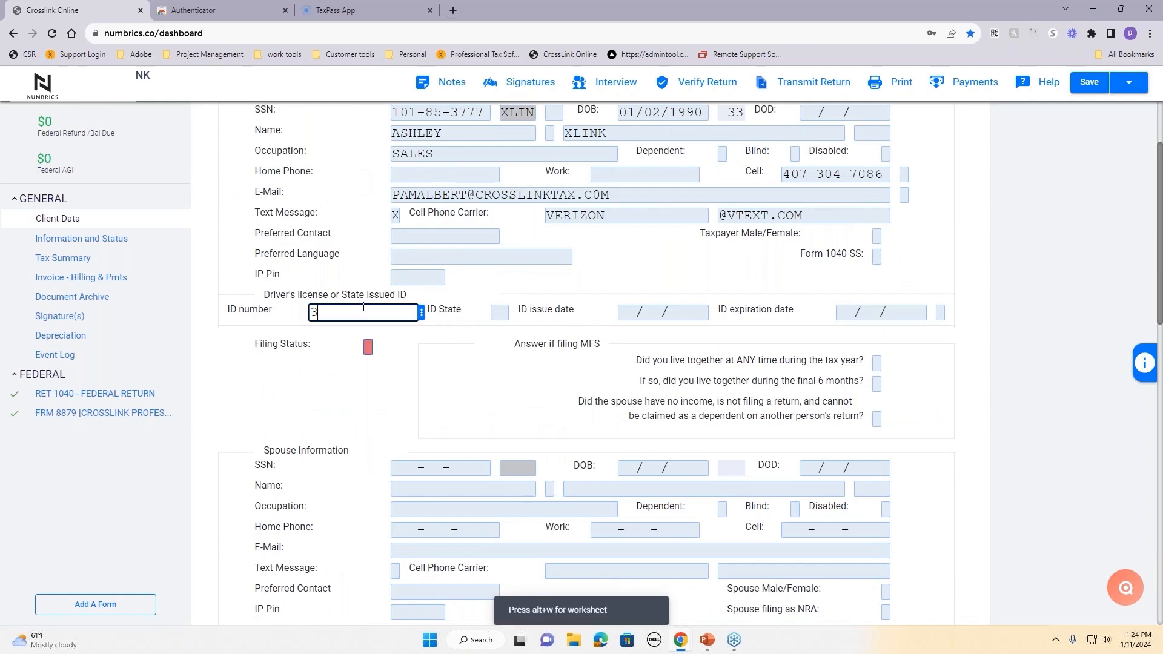
left_click(313, 313)
type("A")
left_click(500, 311)
type("FL")
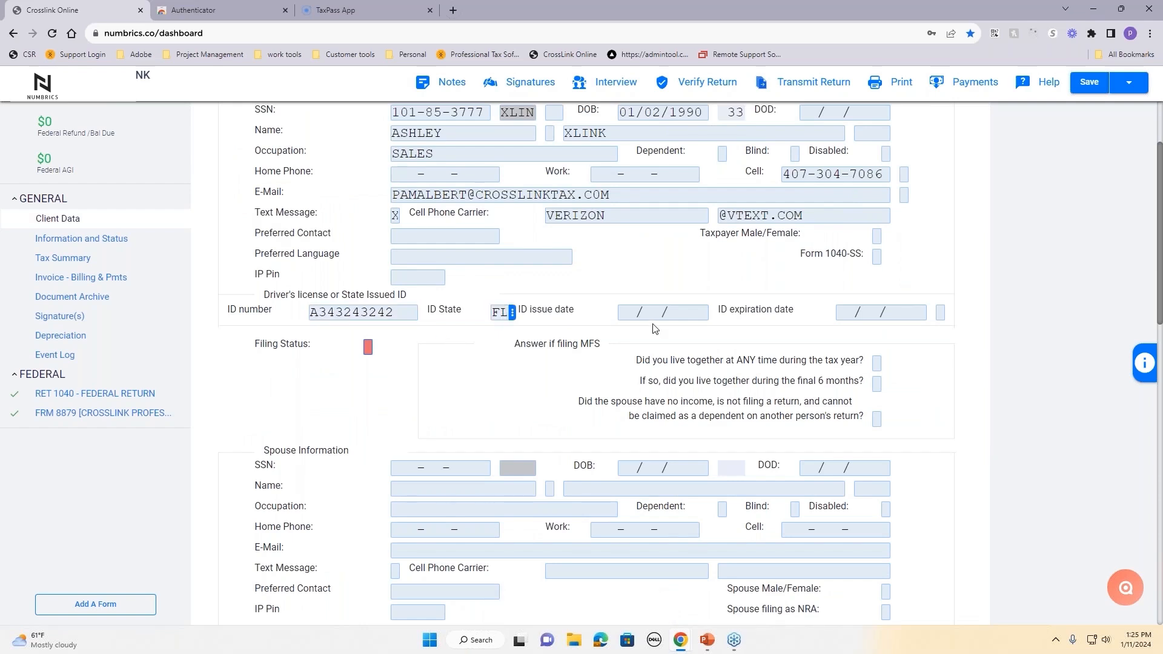
left_click(622, 312)
type("01")
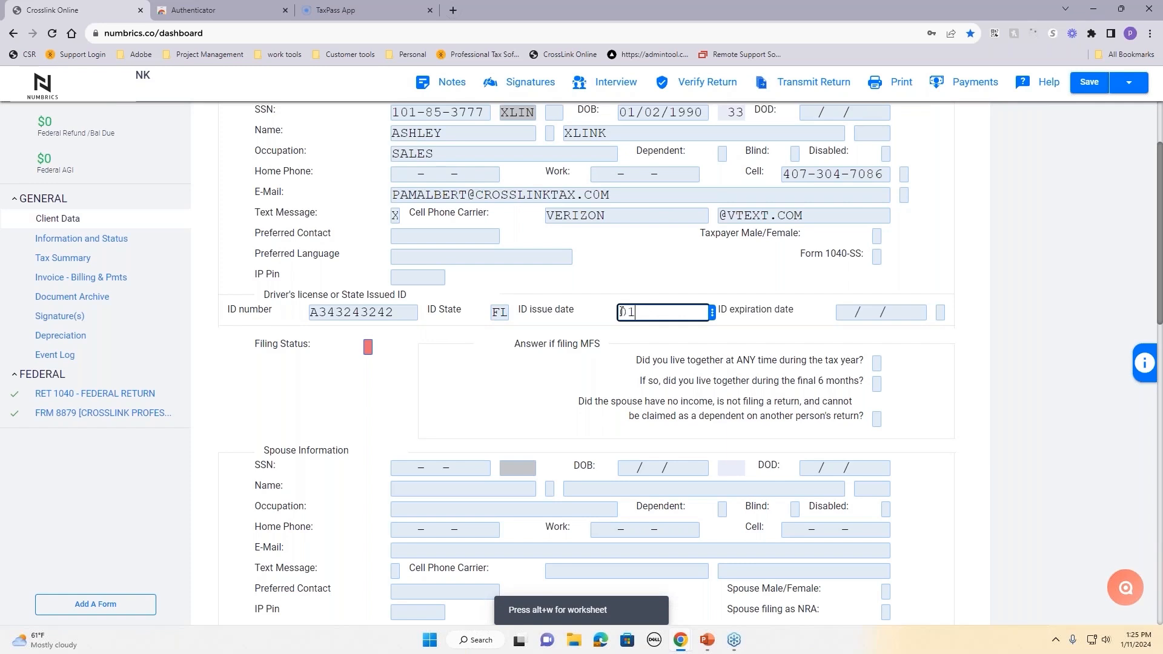
type("01201")
type("5")
type("01")
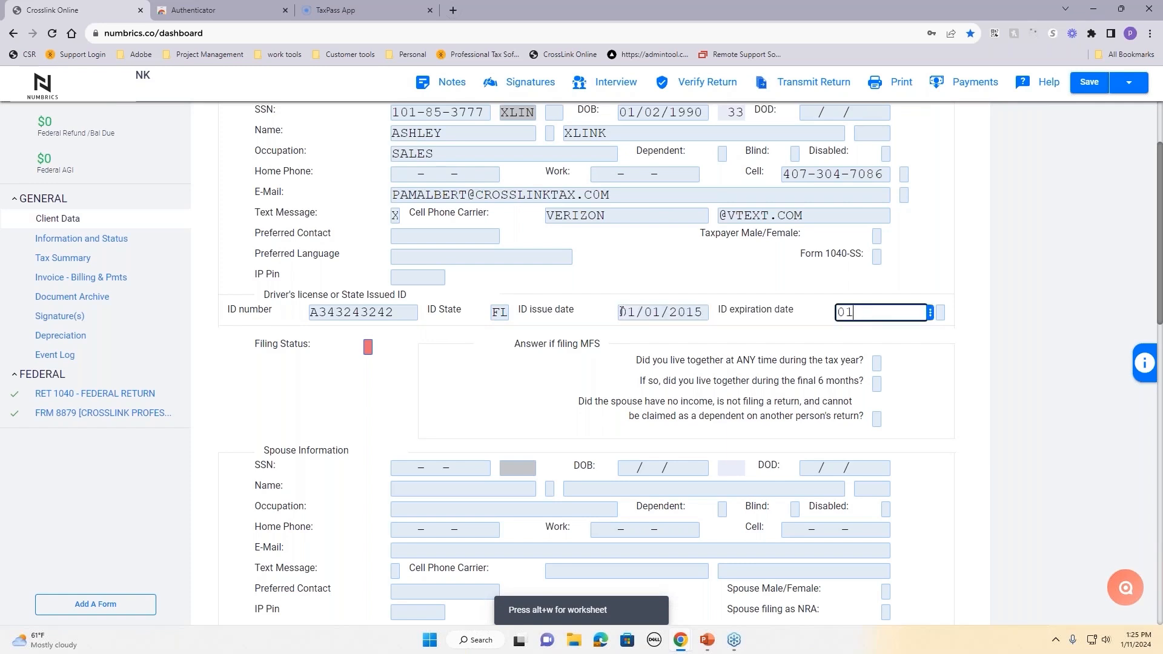
type("20")
type("2026")
key("Tab")
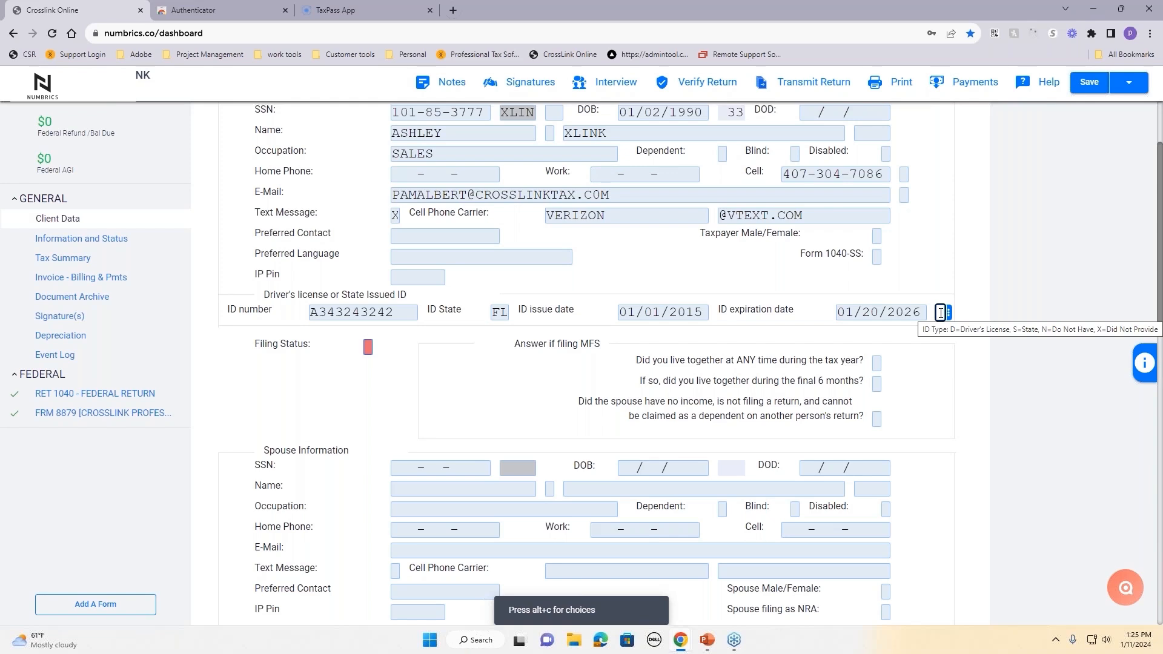
Step: Check the ID type code descriptions and set the ID type to D
left_click(1145, 363)
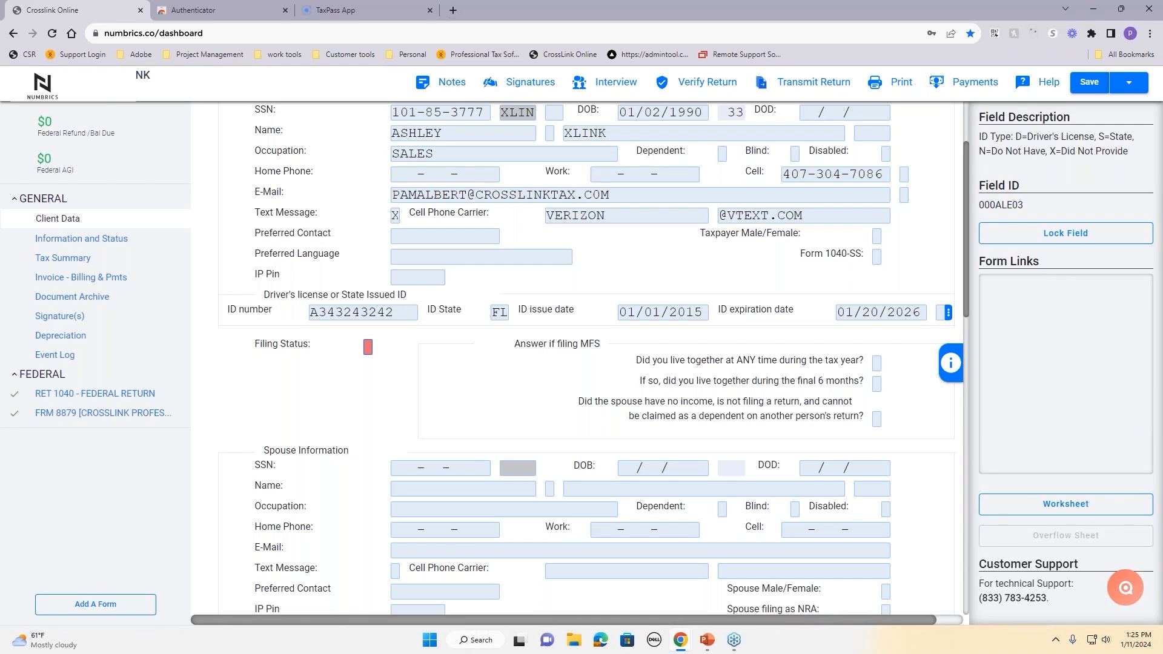
left_click_drag(989, 137, 1147, 170)
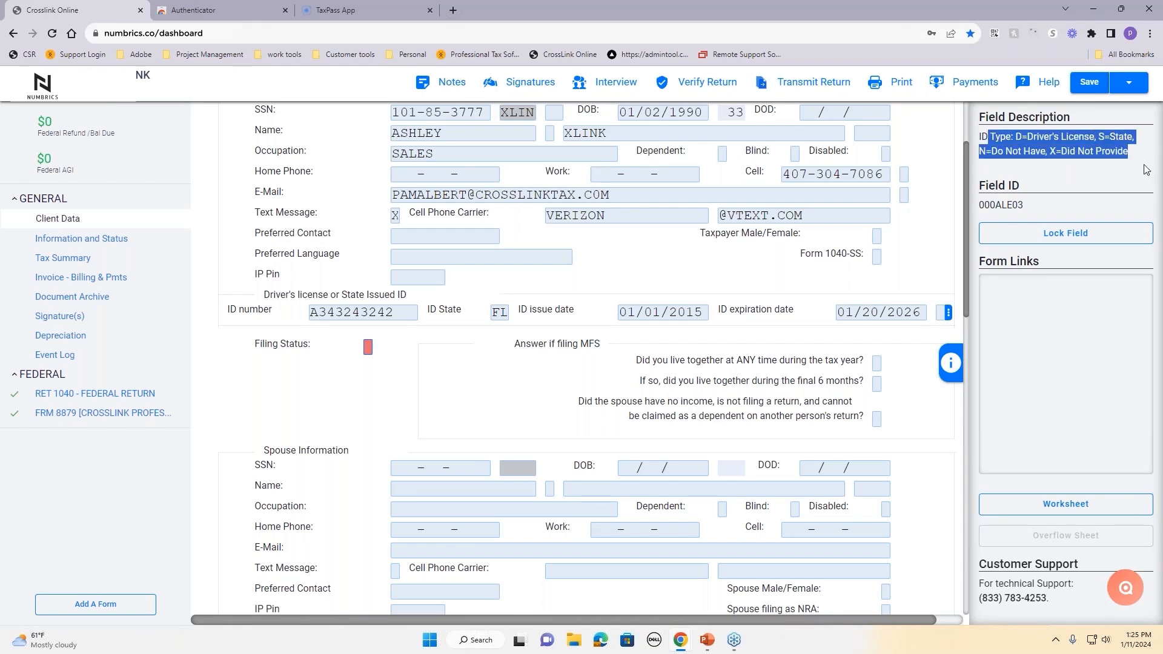
left_click(940, 313)
type("D")
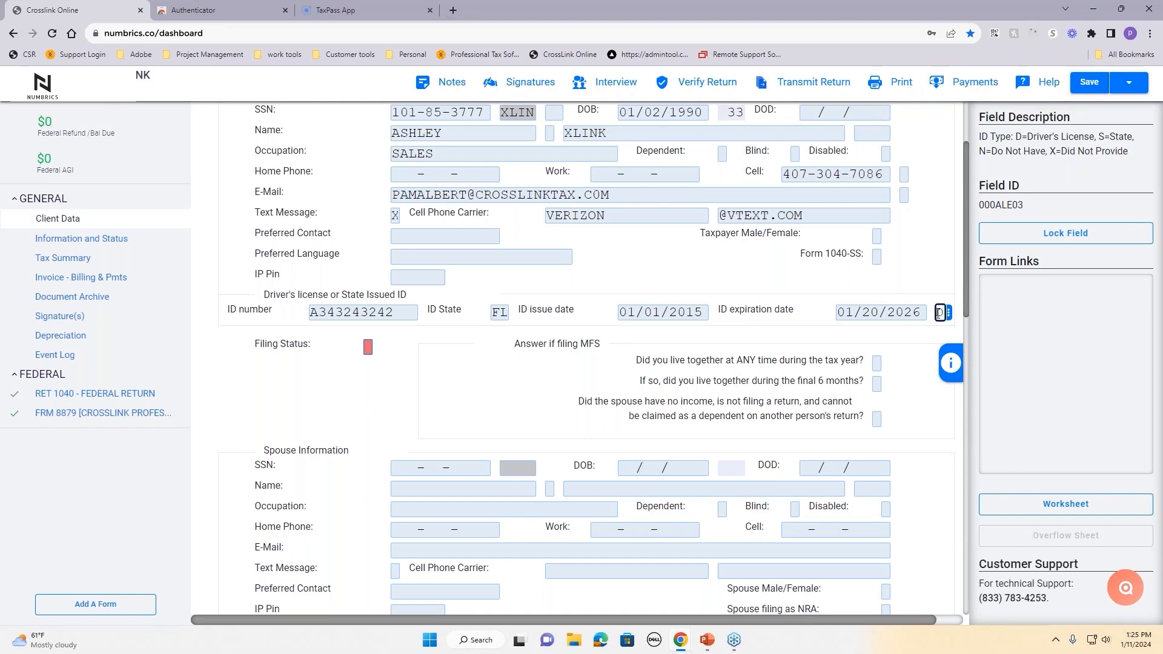
key("Tab")
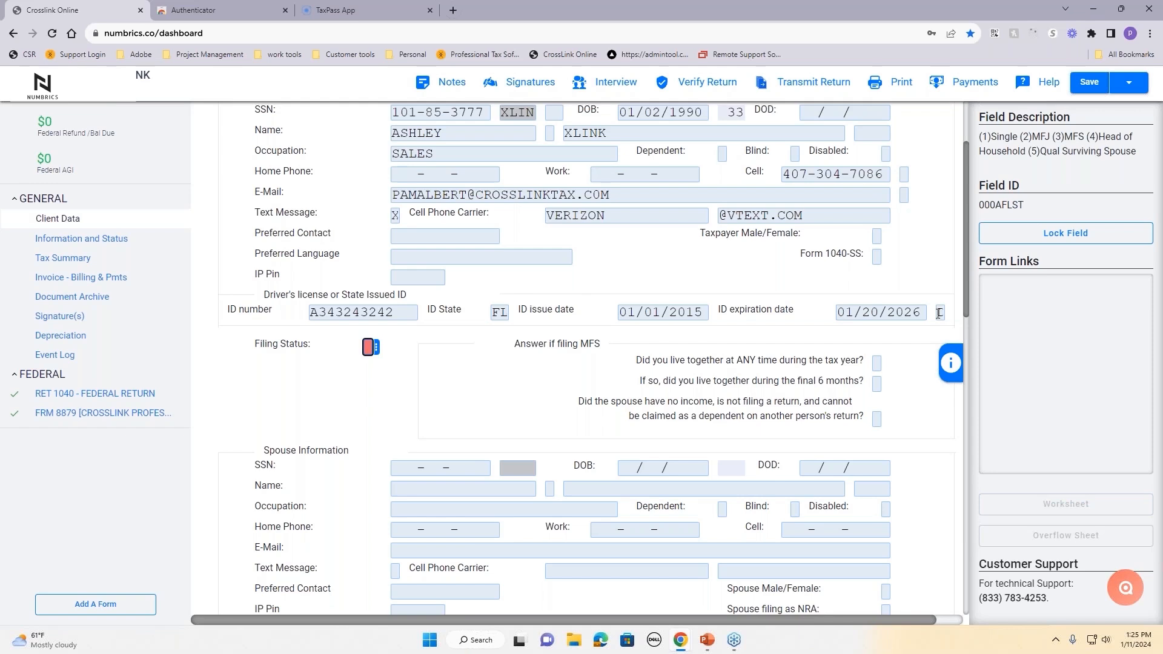
Step: Set the filing status to 4
left_click_drag(312, 350, 246, 355)
left_click(368, 347)
type("4")
key("Tab")
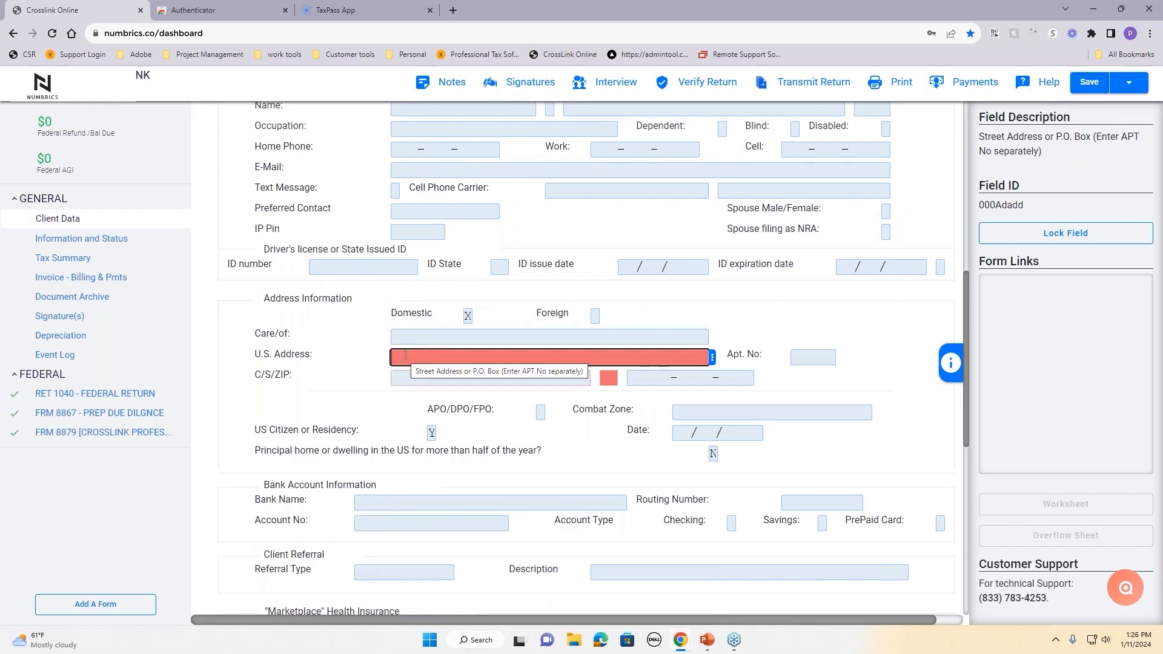
Step: Enter street address 34 LANE and ZIP 32826 so city and state auto-fill, leaving Bank Name blank
type("34 LANE")
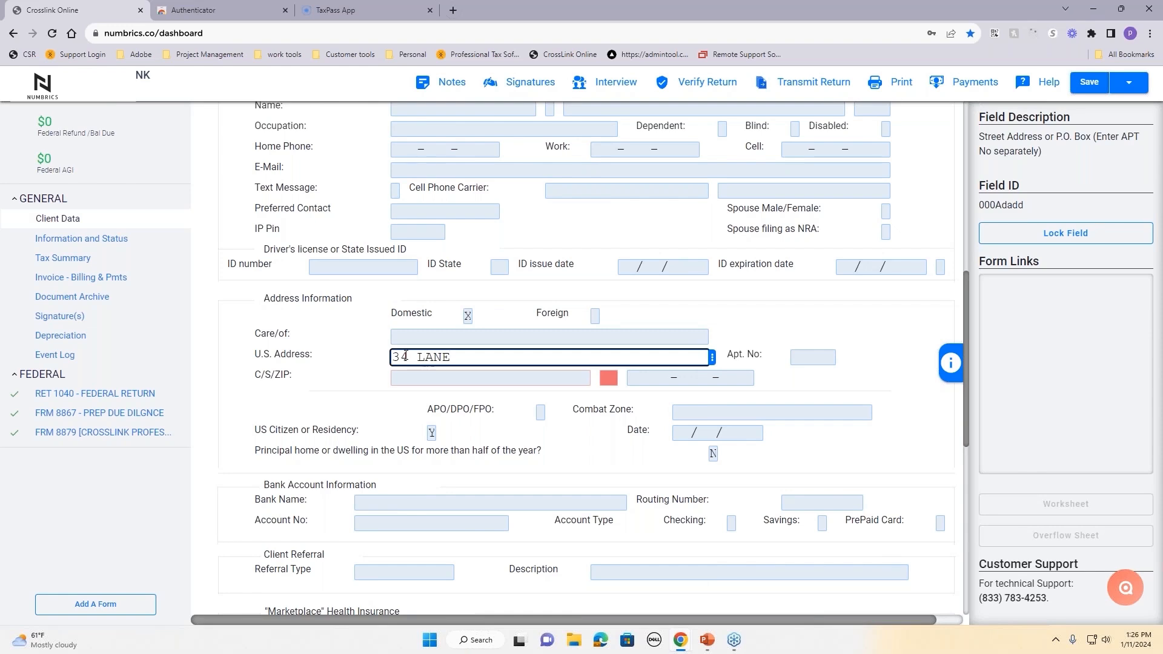
key("Tab")
type("32826")
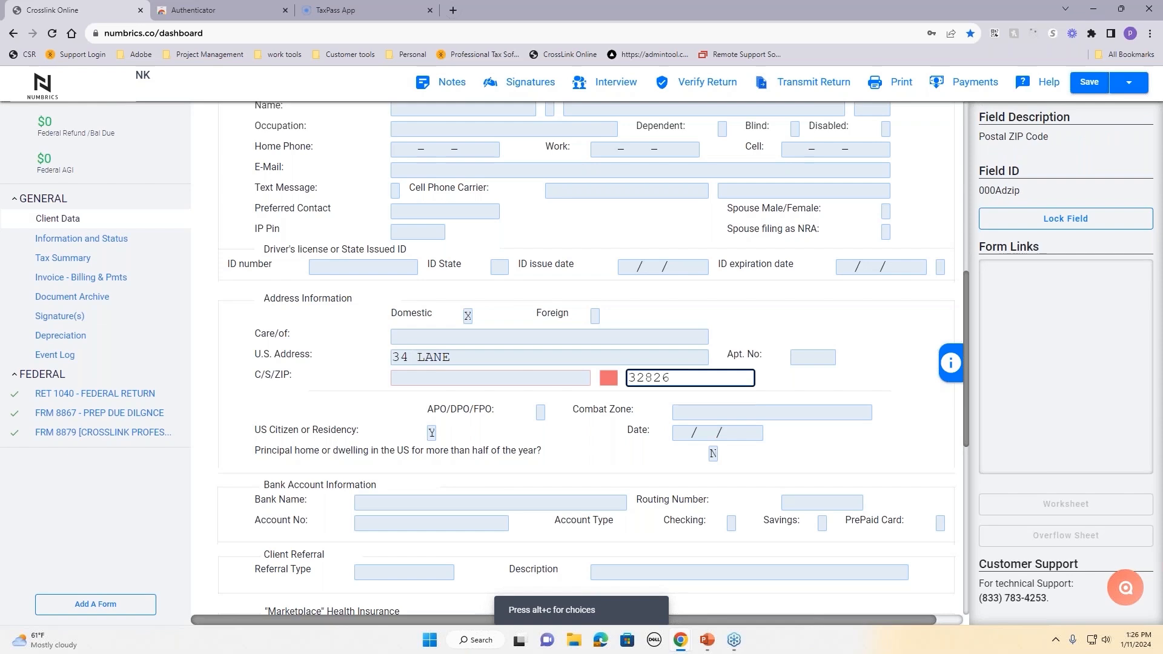
key("Tab")
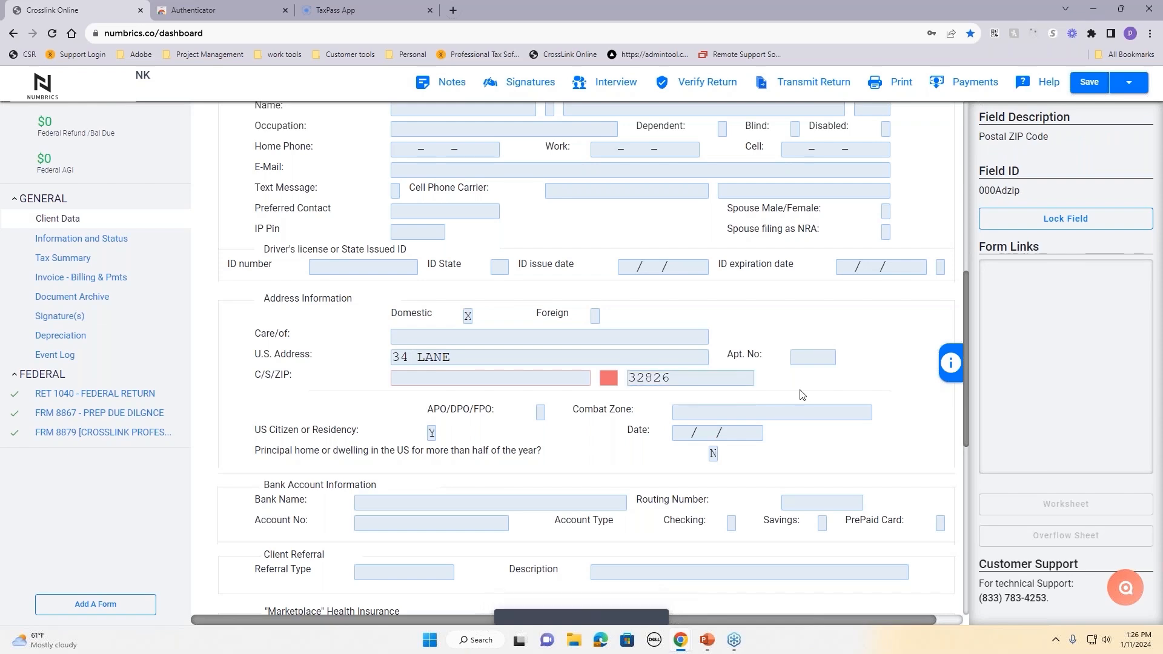
scroll(802, 395, "down", 1)
scroll(571, 321, "down", 3)
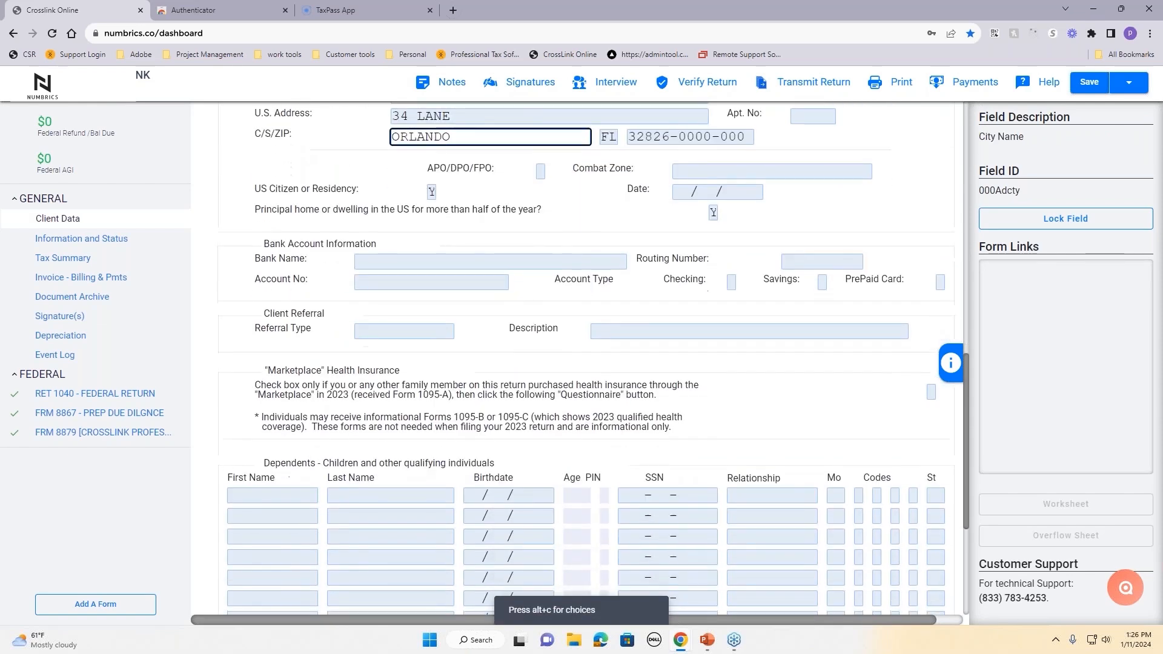
left_click(375, 234)
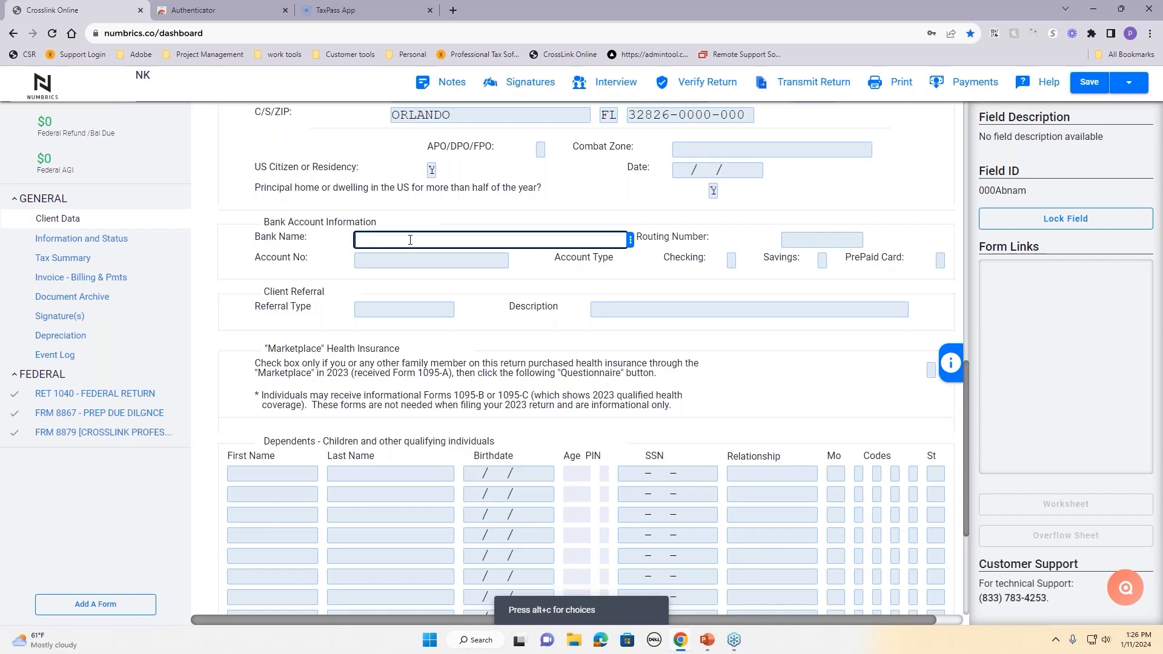
left_click(485, 304)
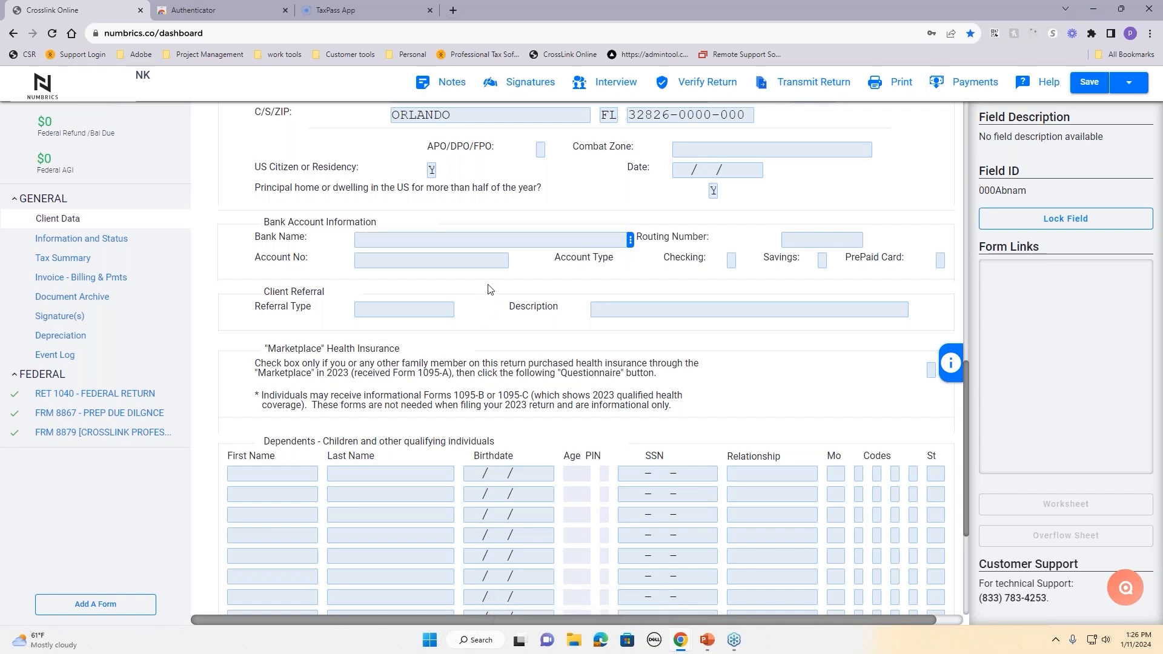
scroll(490, 289, "down", 2)
Step: Enter the dependent's name, birthdate 01/01/2011, SSN, relationship SON and 12 months in the home
scroll(487, 285, "down", 2)
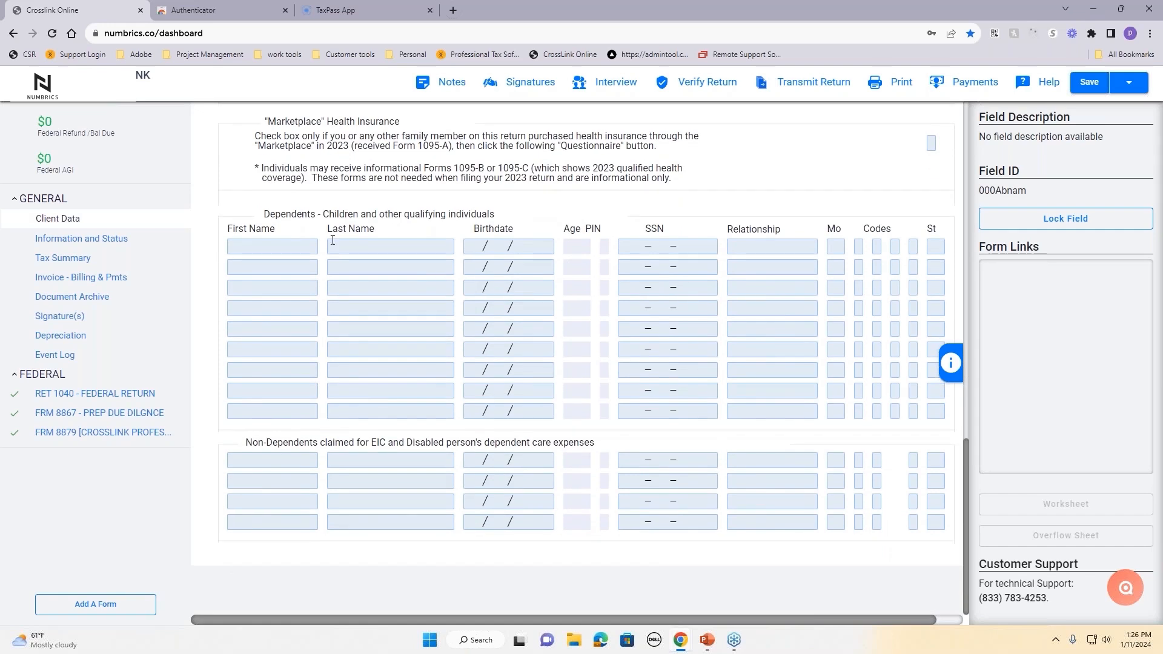
left_click(290, 245)
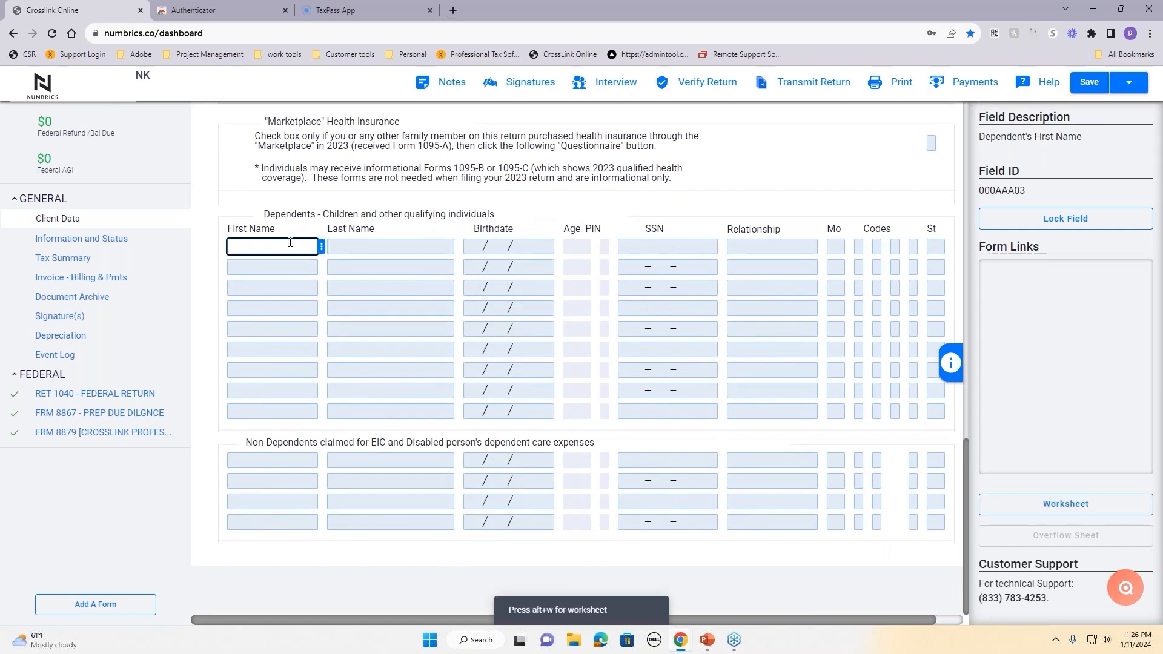
type("TIMY")
key("BackSpace")
type("MY")
key("Tab")
type("XLINK")
key("Tab")
type("01/01/2011")
key("Tab")
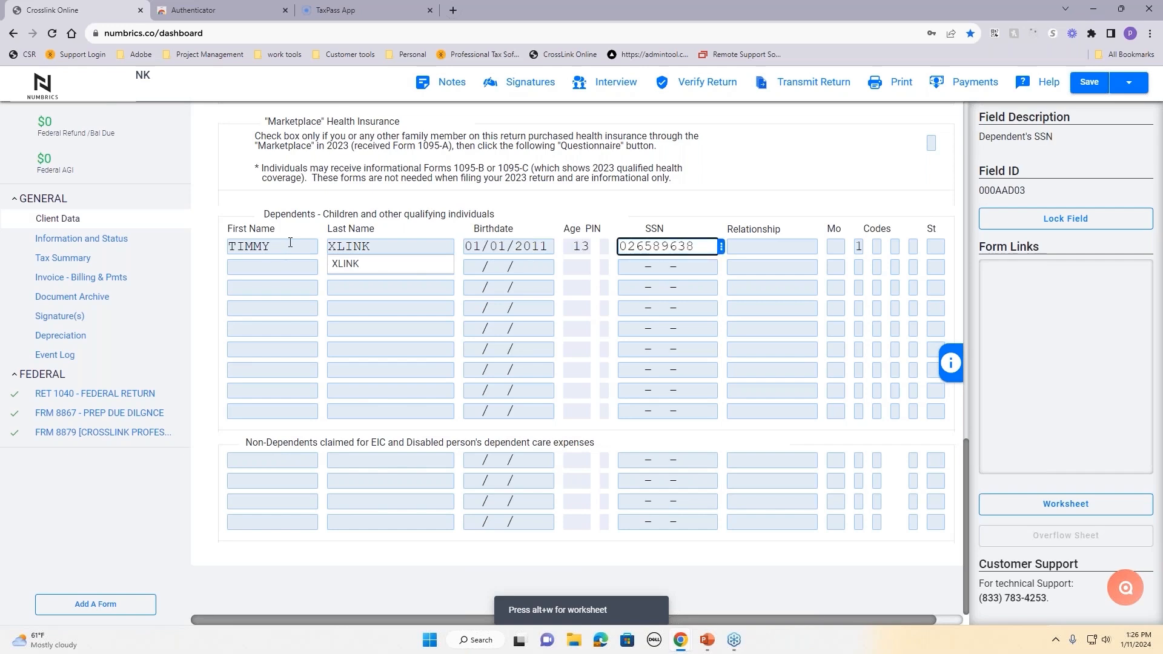
key("Tab")
type("SON")
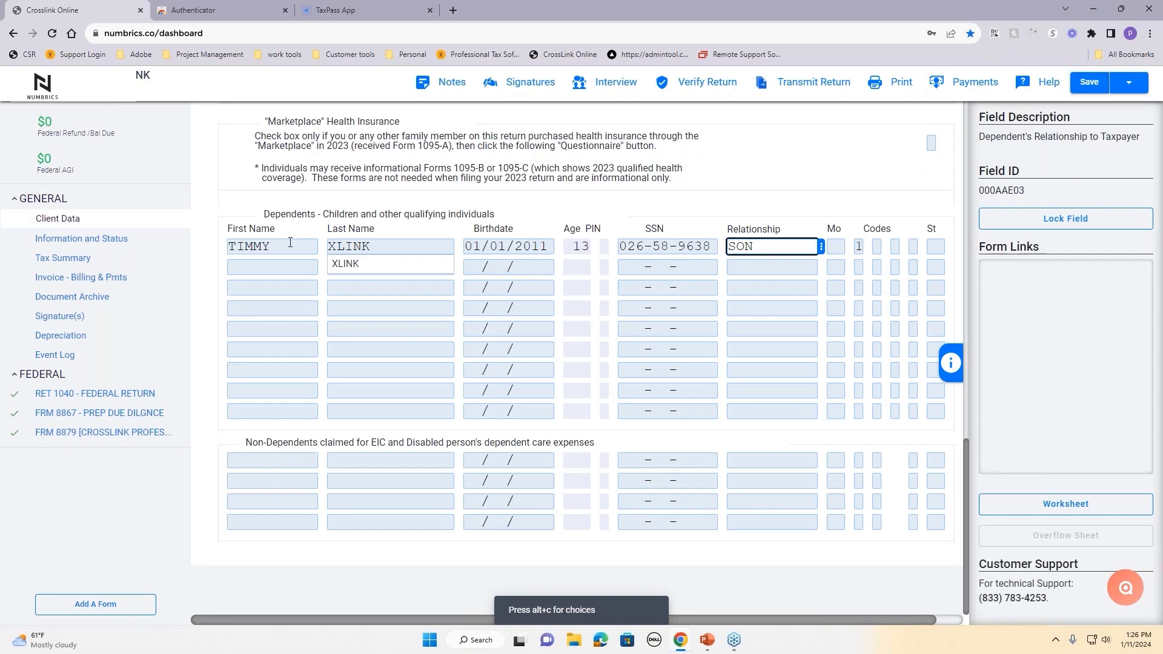
key("Tab")
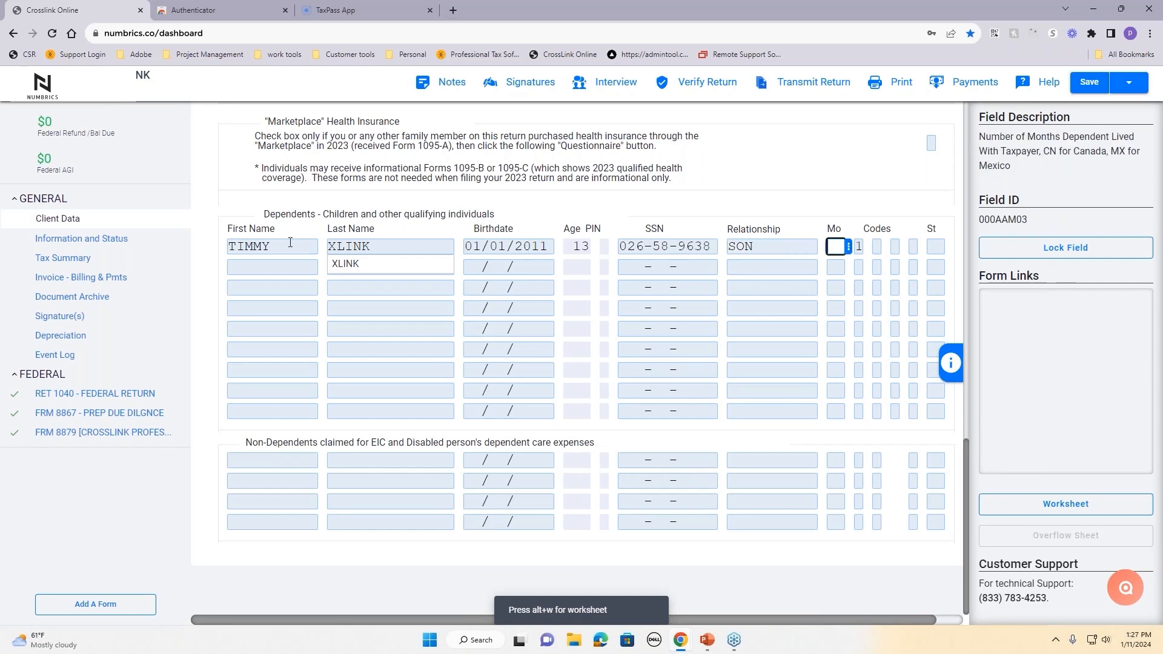
type("12")
key("Tab")
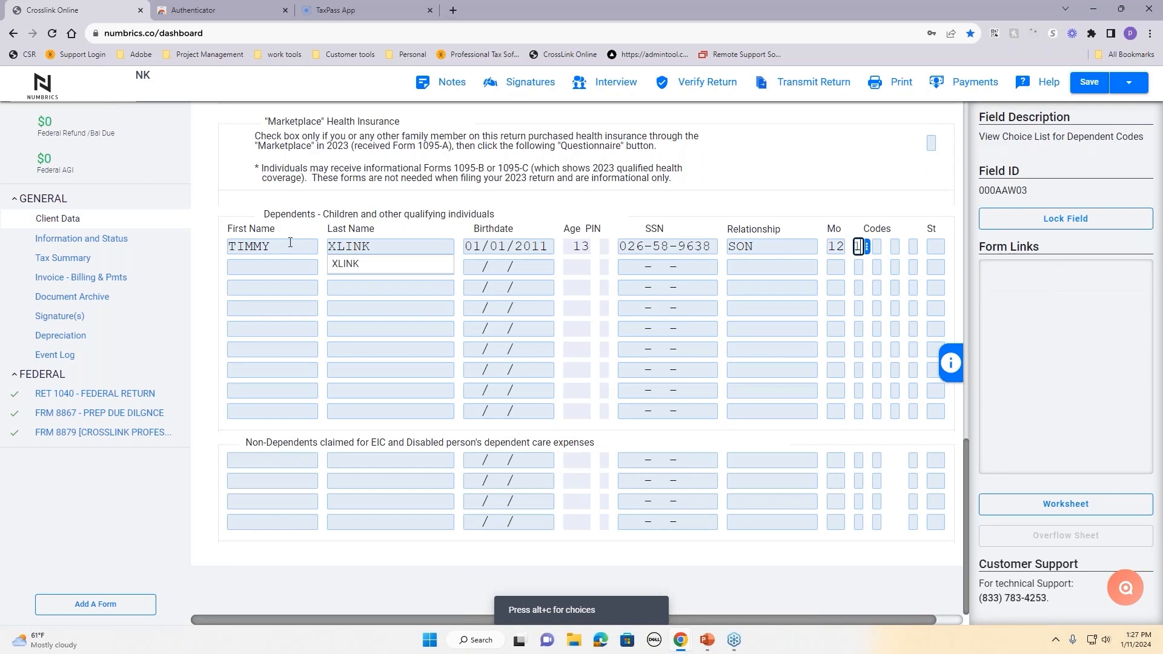
Step: Review and set the dependent's codes, including EIC and child tax credit
right_click(873, 254)
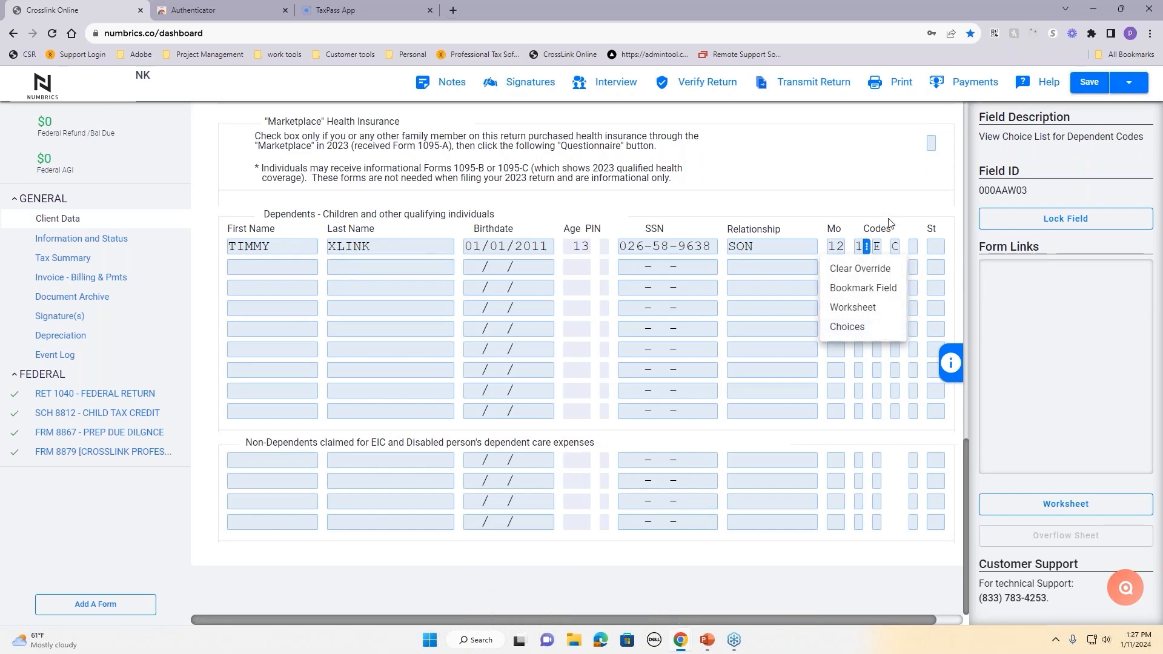
left_click(879, 248)
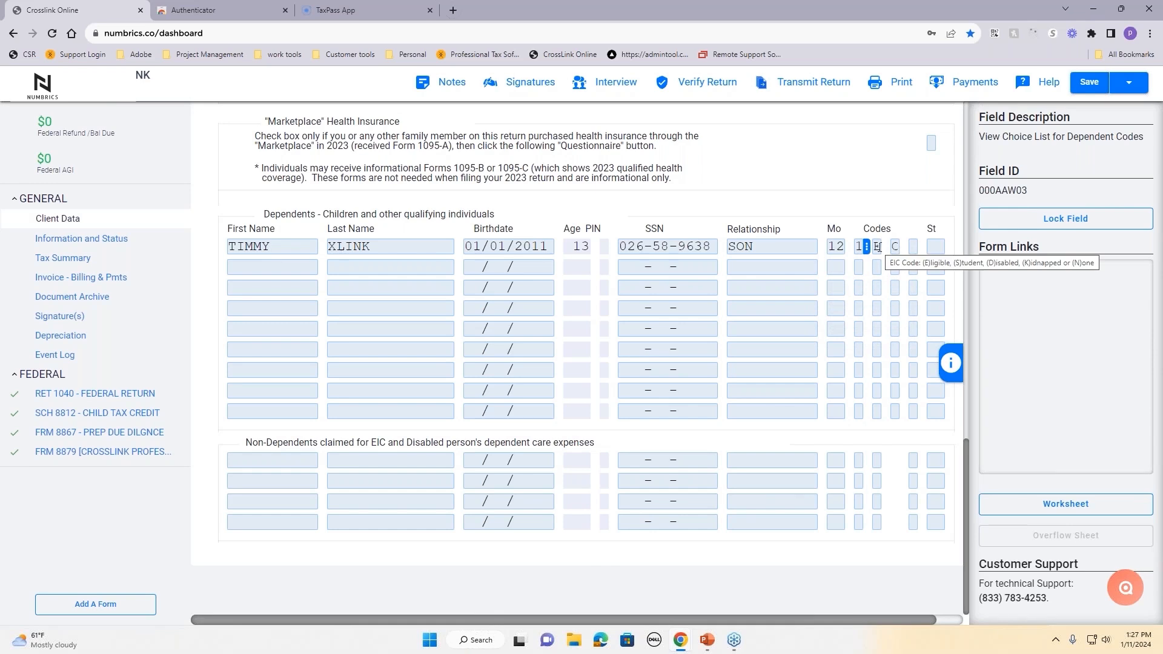
left_click(895, 247)
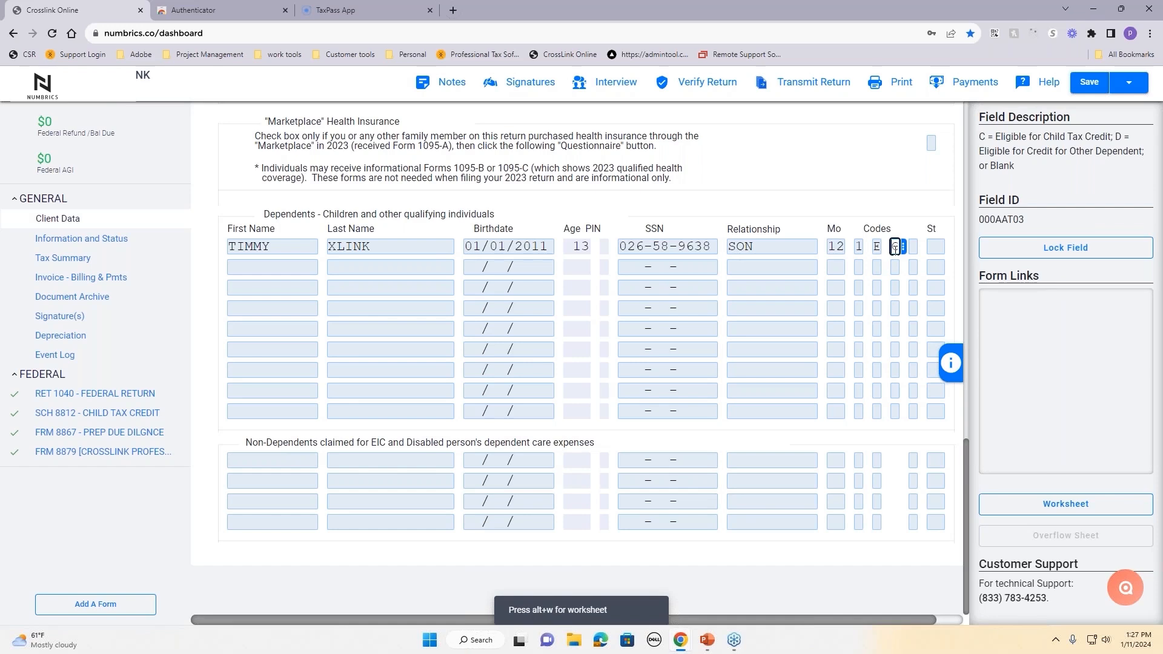
left_click(877, 246)
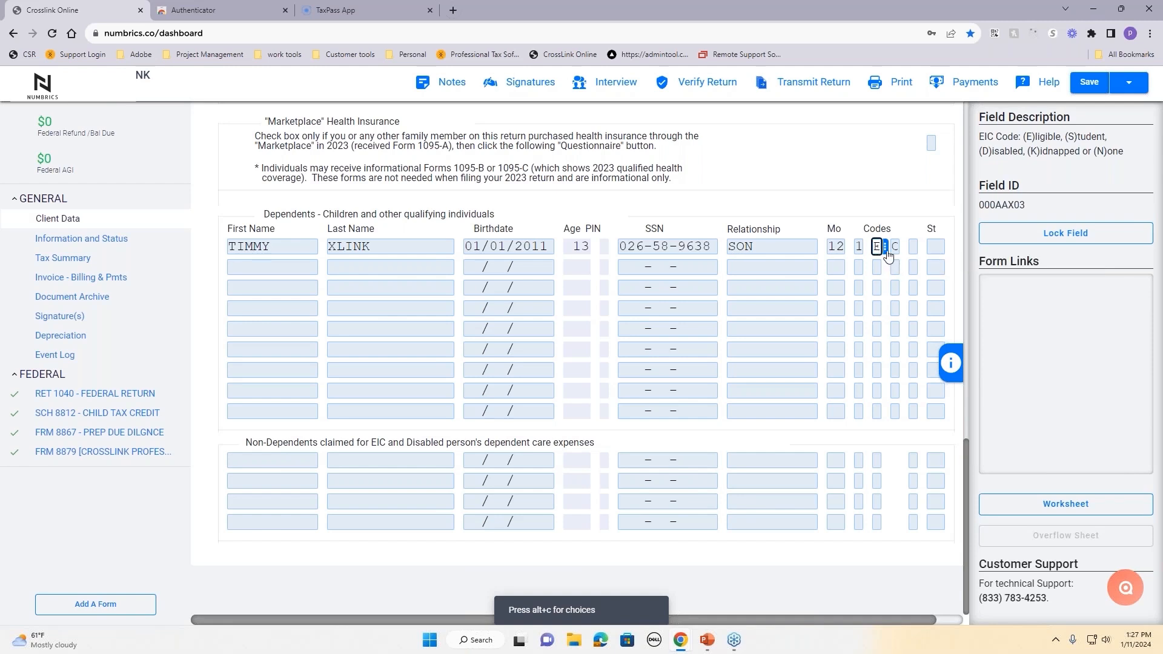
left_click(858, 249)
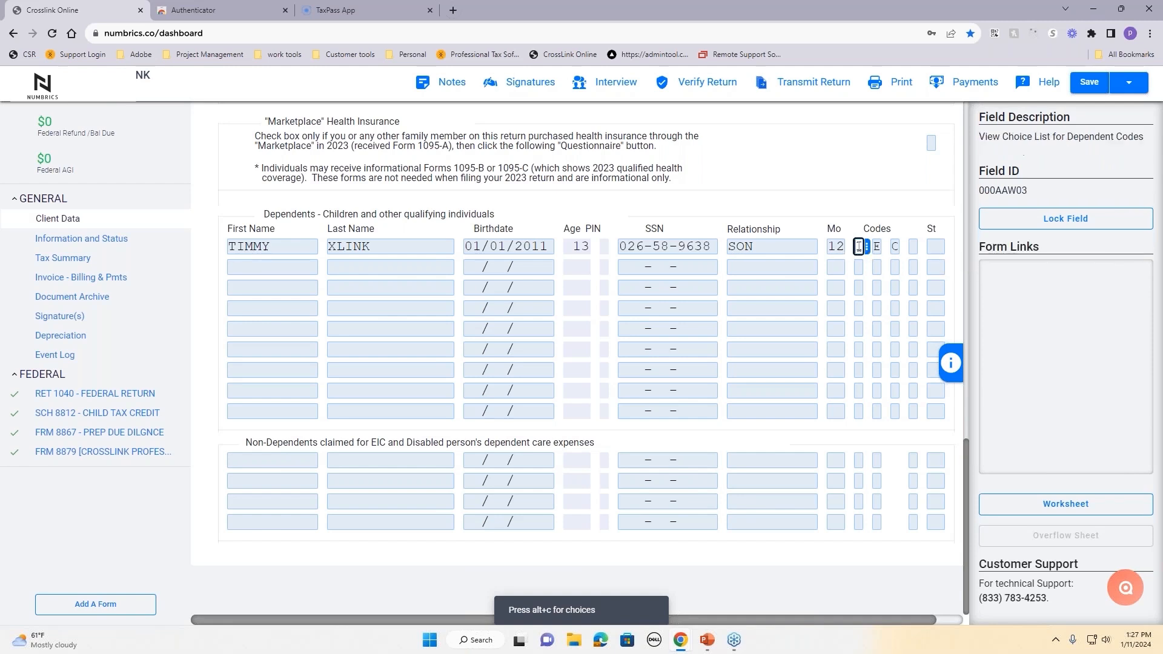
right_click(859, 248)
left_click(868, 308)
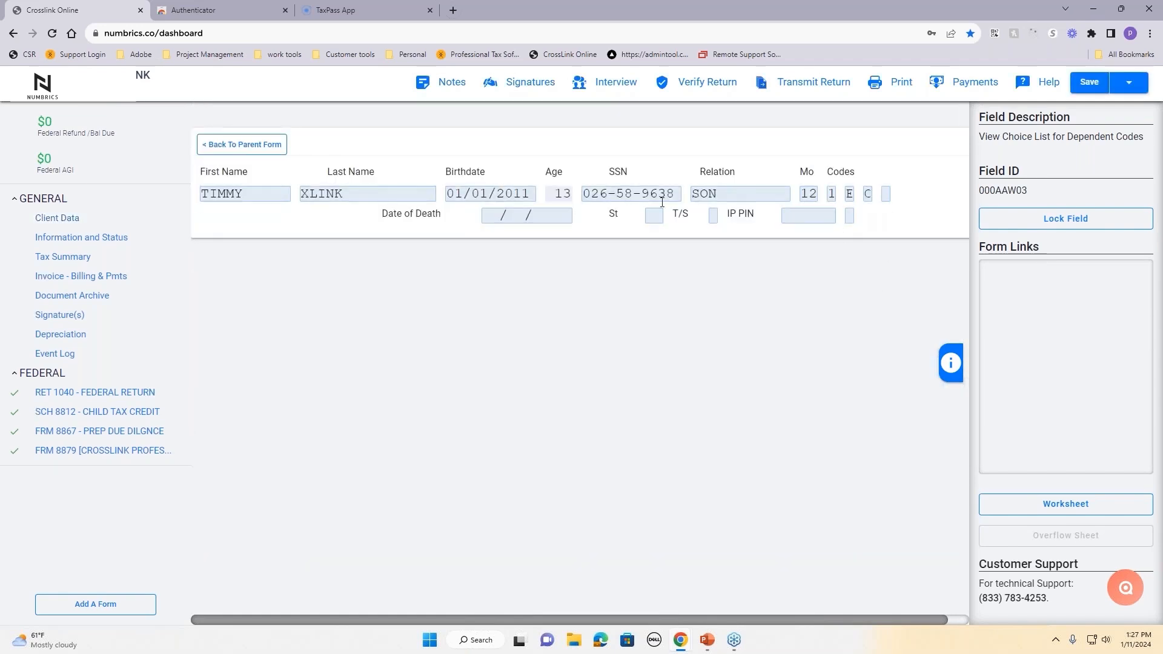
left_click(798, 217)
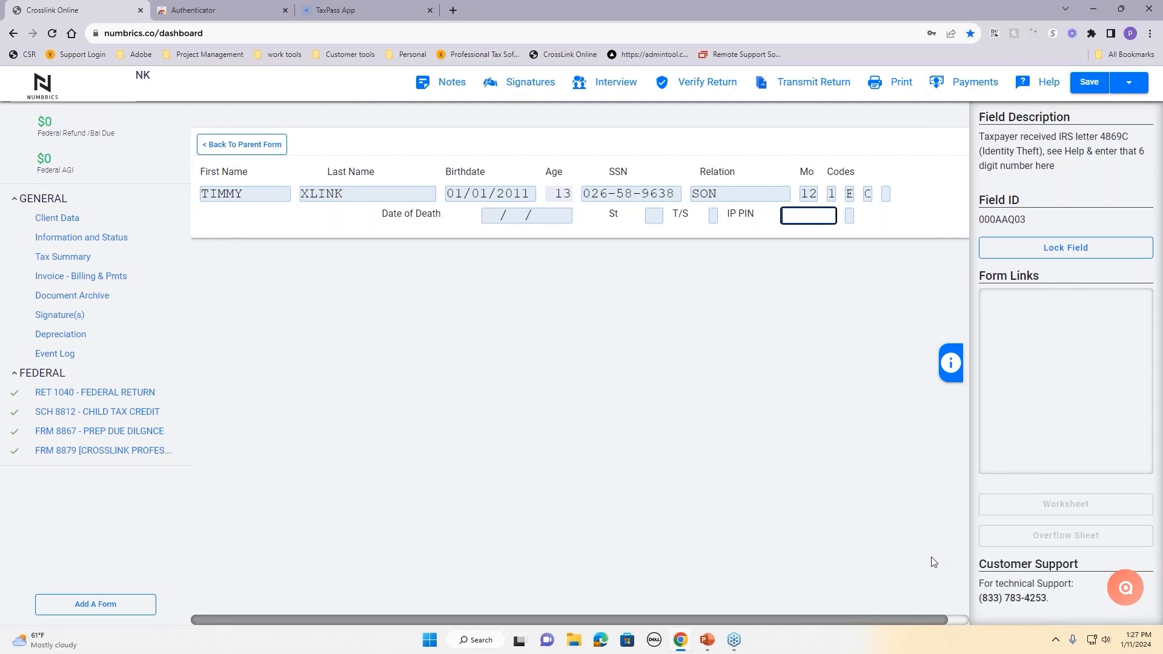
left_click(234, 148)
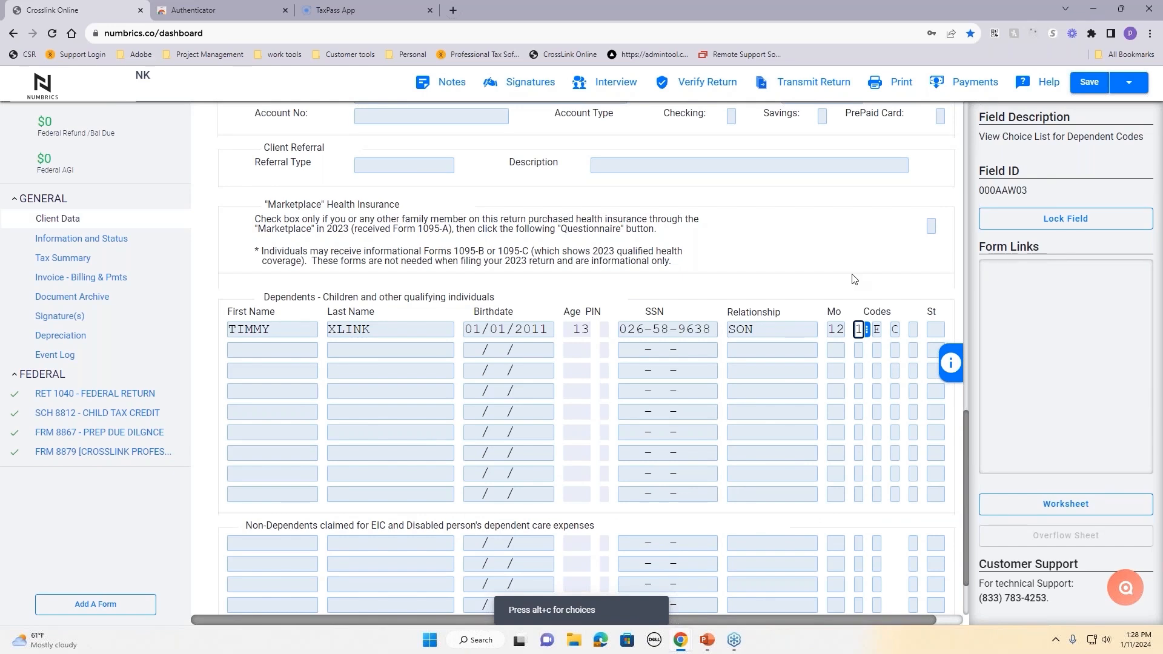
scroll(836, 278, "down", 3)
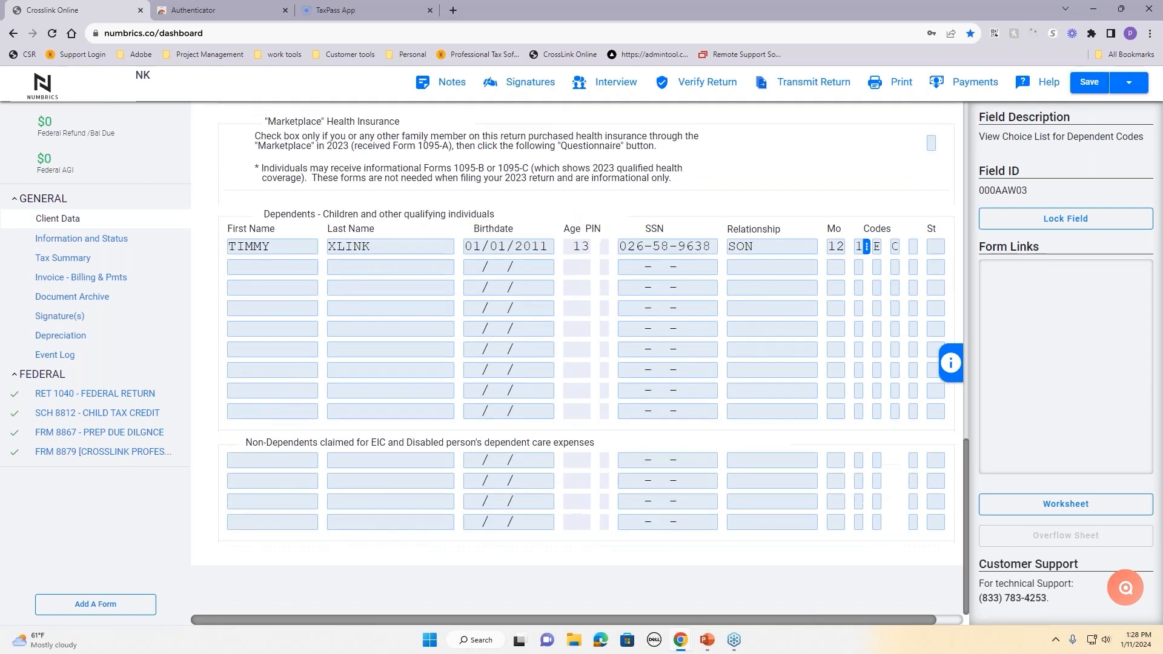
left_click_drag(274, 439, 550, 438)
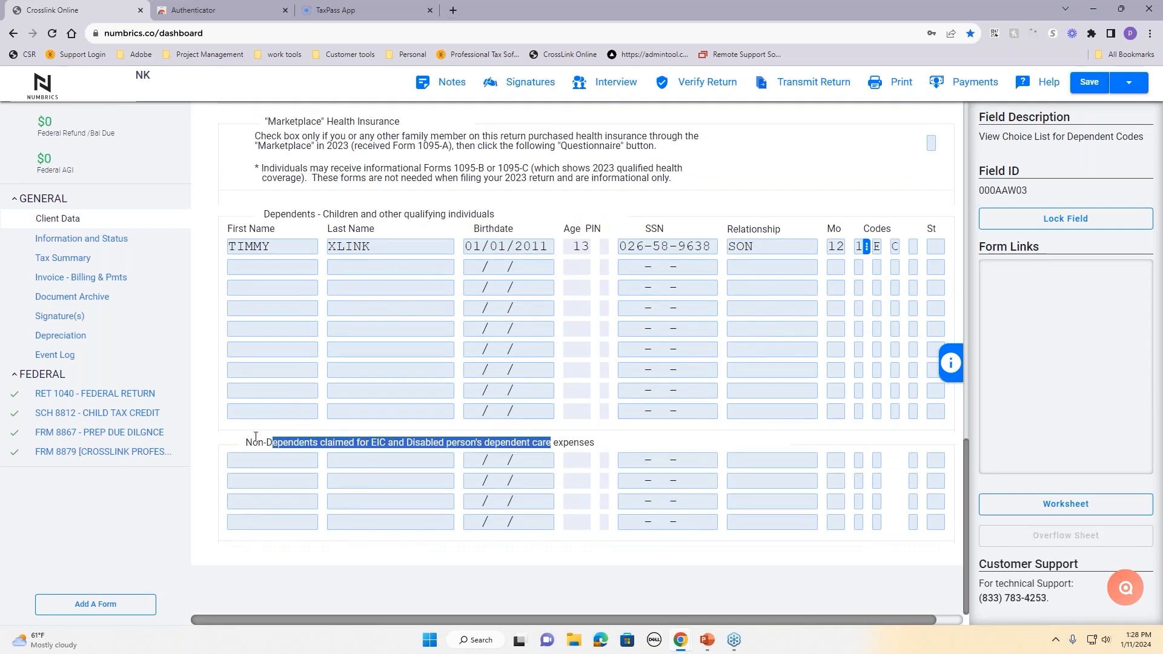
left_click(231, 435)
scroll(261, 433, "up", 8)
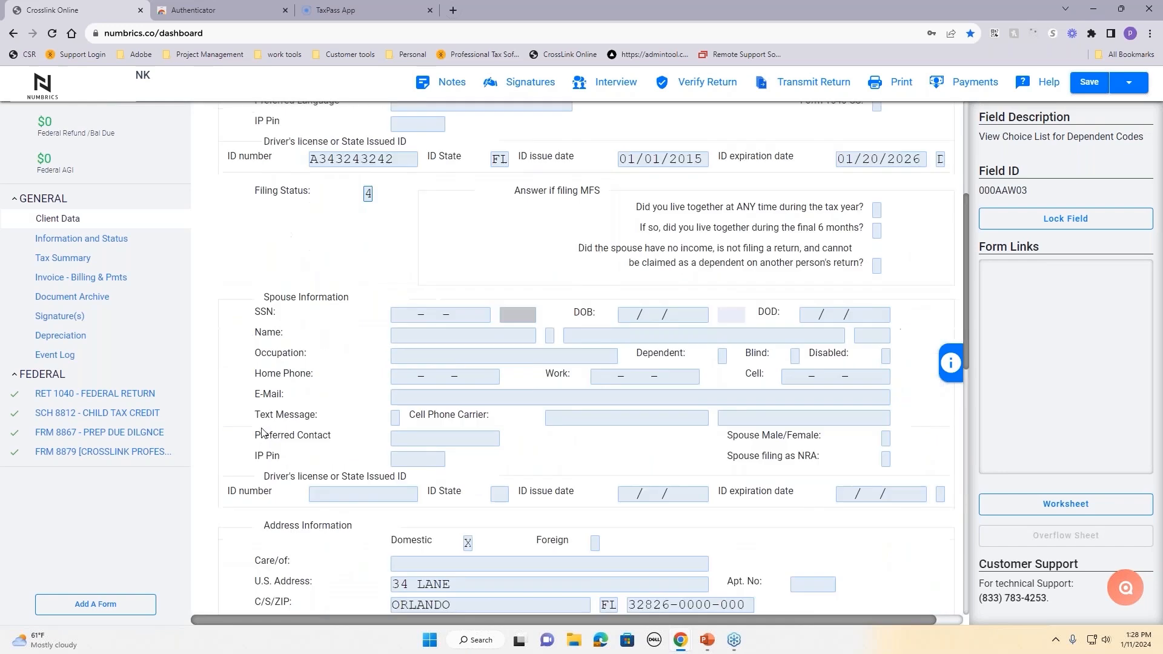
scroll(261, 432, "up", 4)
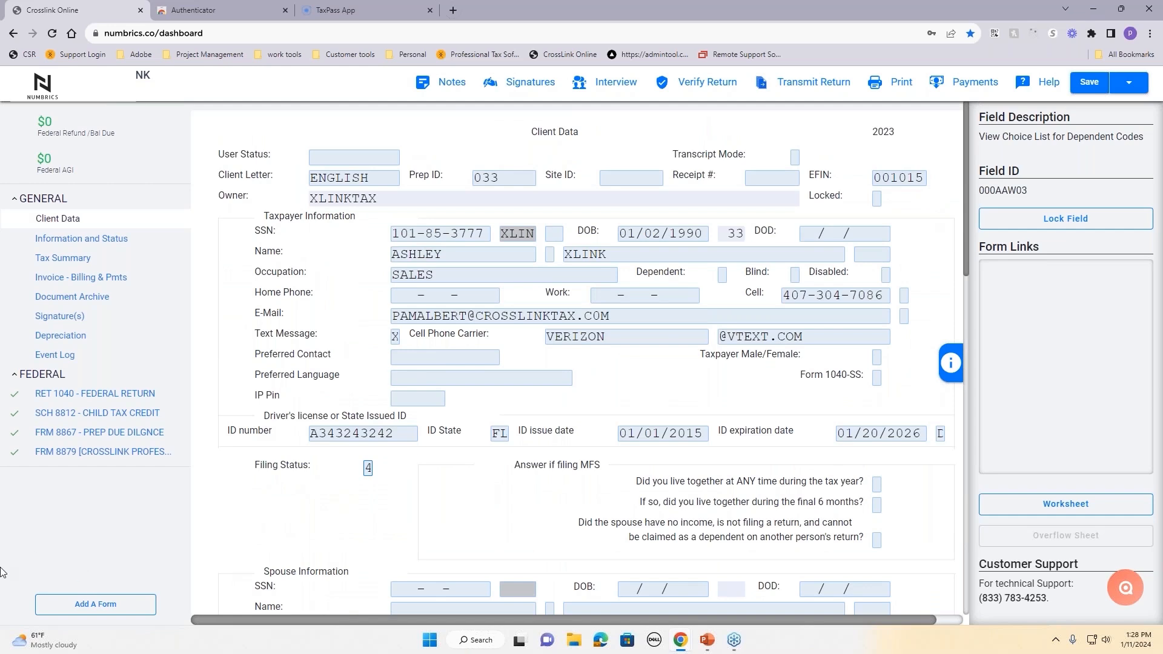
Step: Search all forms for 'sch c' and add Schedule C to the return
left_click(97, 606)
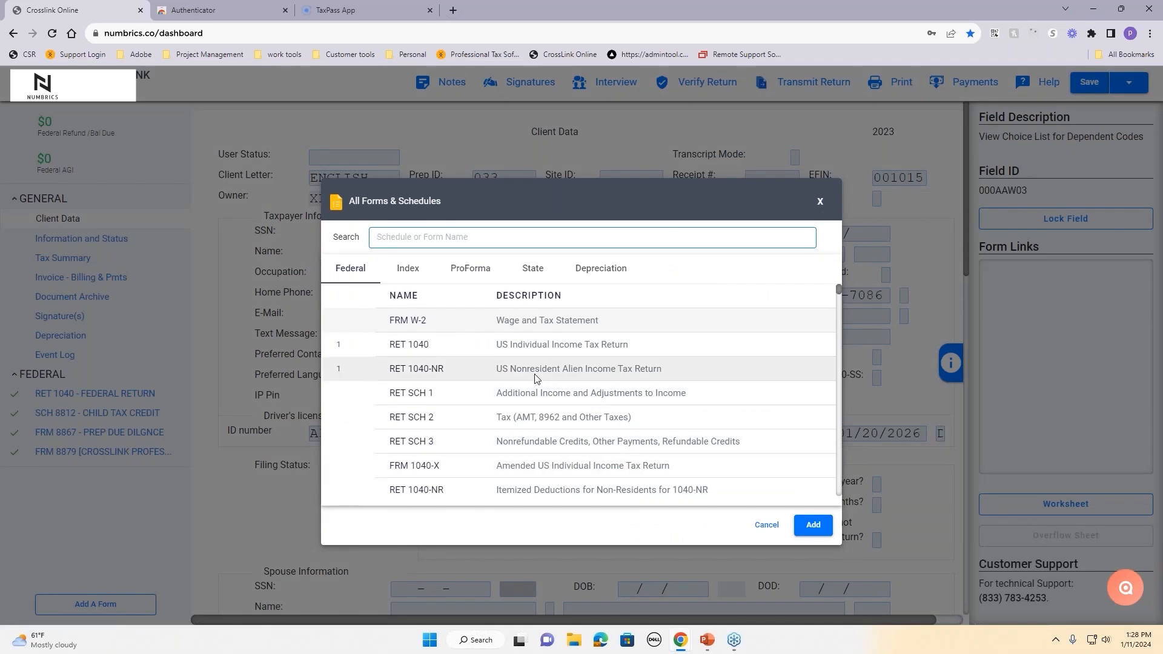
scroll(535, 379, "down", 8)
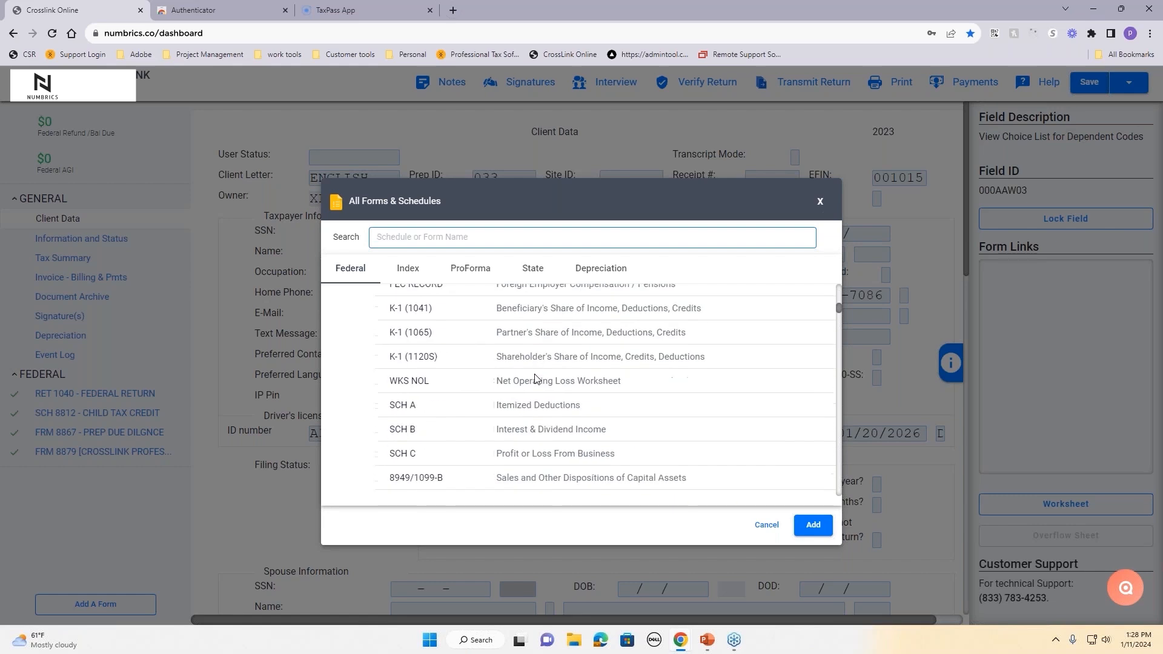
scroll(535, 379, "down", 6)
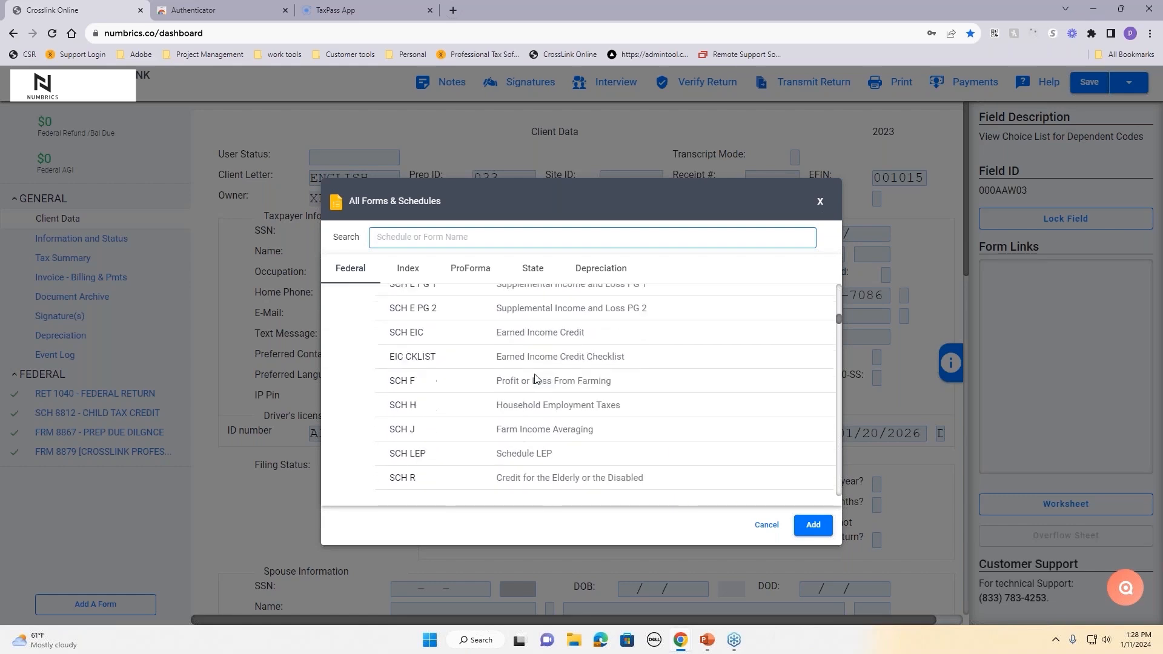
scroll(535, 378, "down", 6)
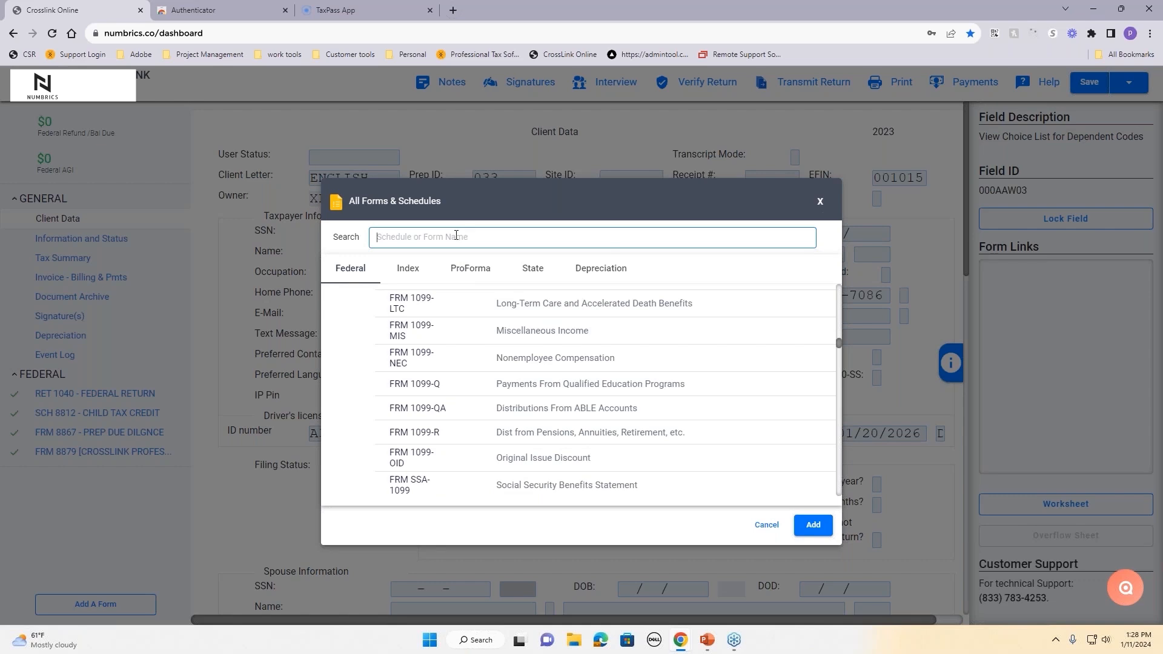
type("sch c")
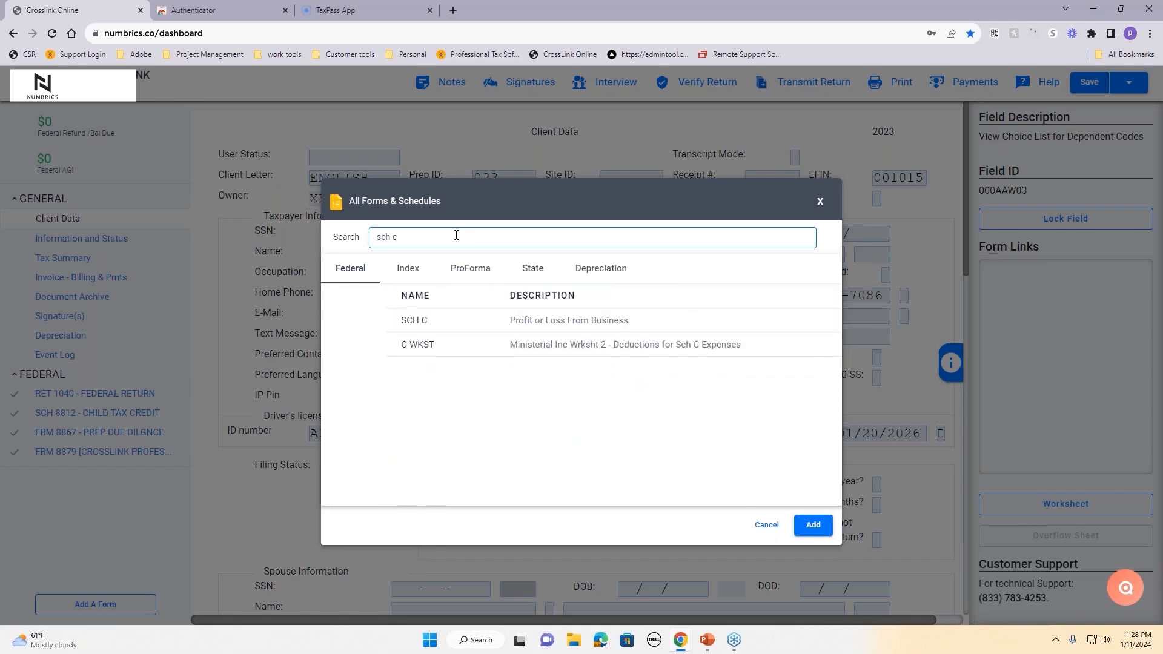
left_click(542, 333)
left_click(814, 525)
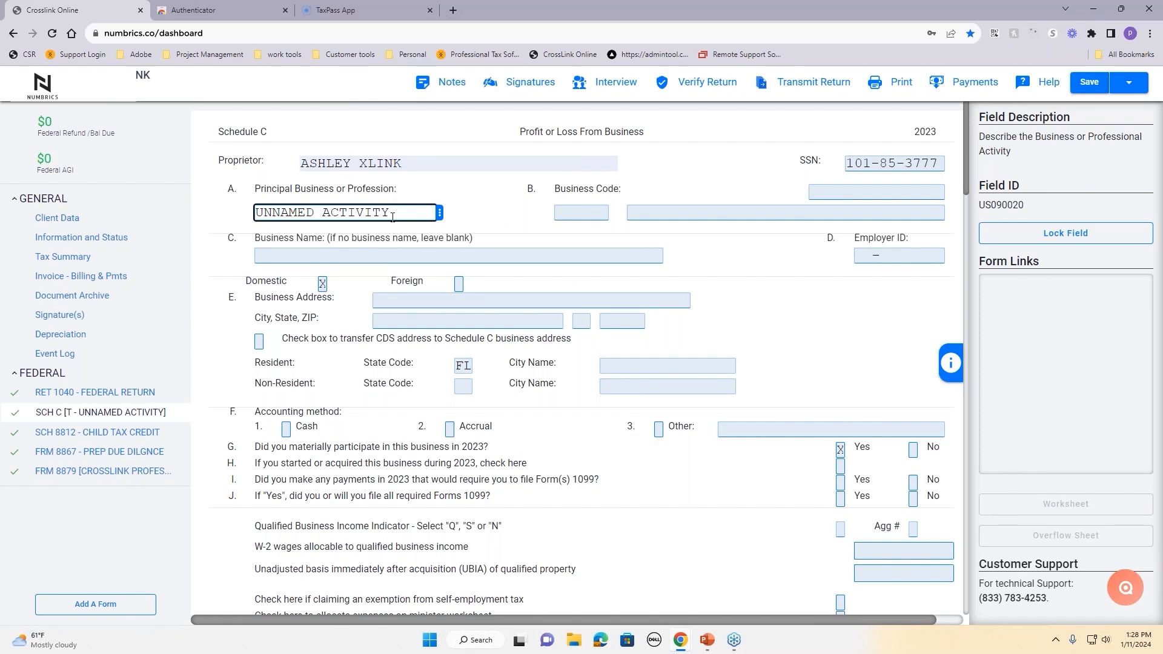
Step: Replace the UNNAMED ACTIVITY principal business description with TEST BUS
left_click_drag(393, 217, 257, 208)
key("BackSpace")
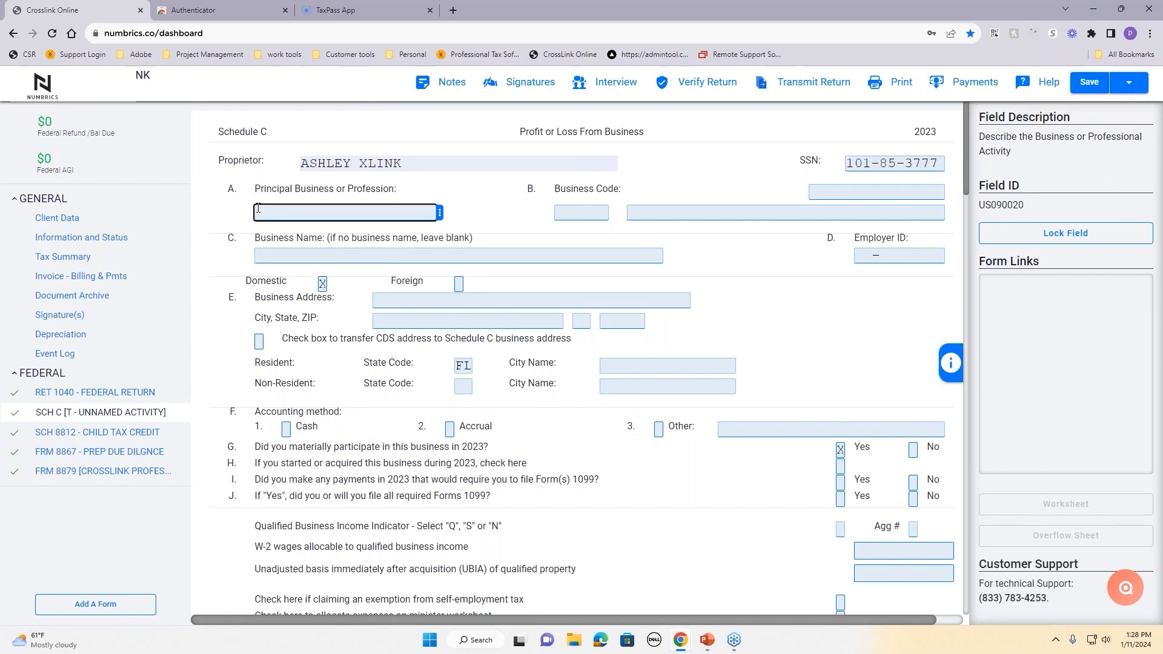
type("TEST BUS")
left_click(331, 313)
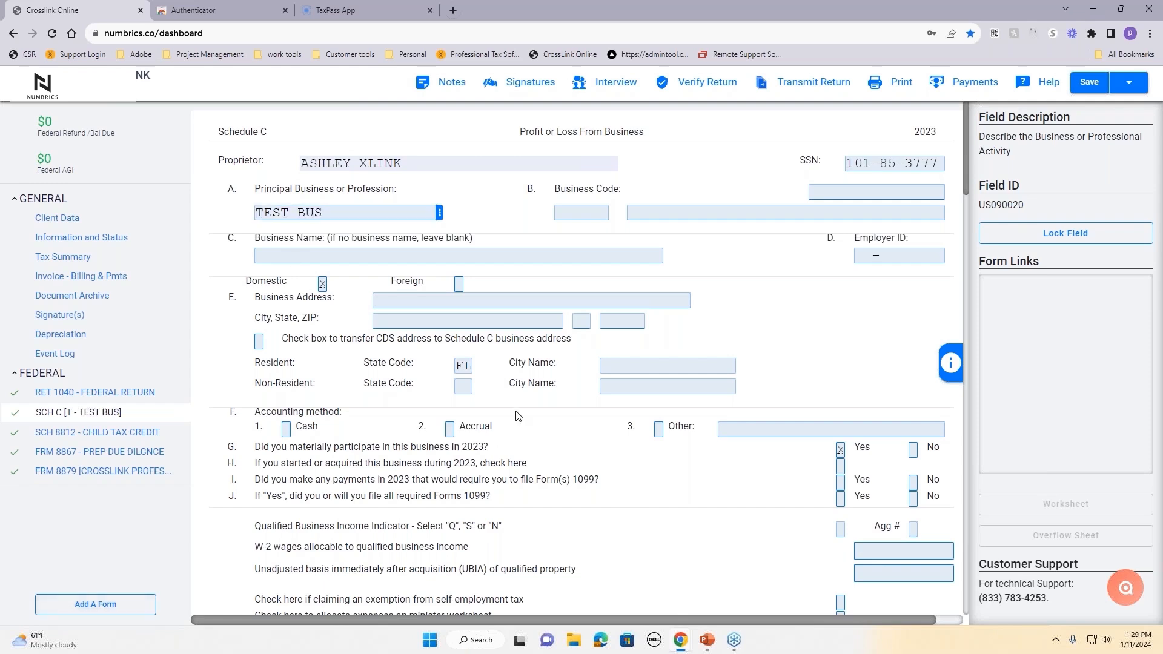
Step: Return to the main RET 1040 form in the form list
left_click(71, 610)
scroll(531, 365, "down", 10)
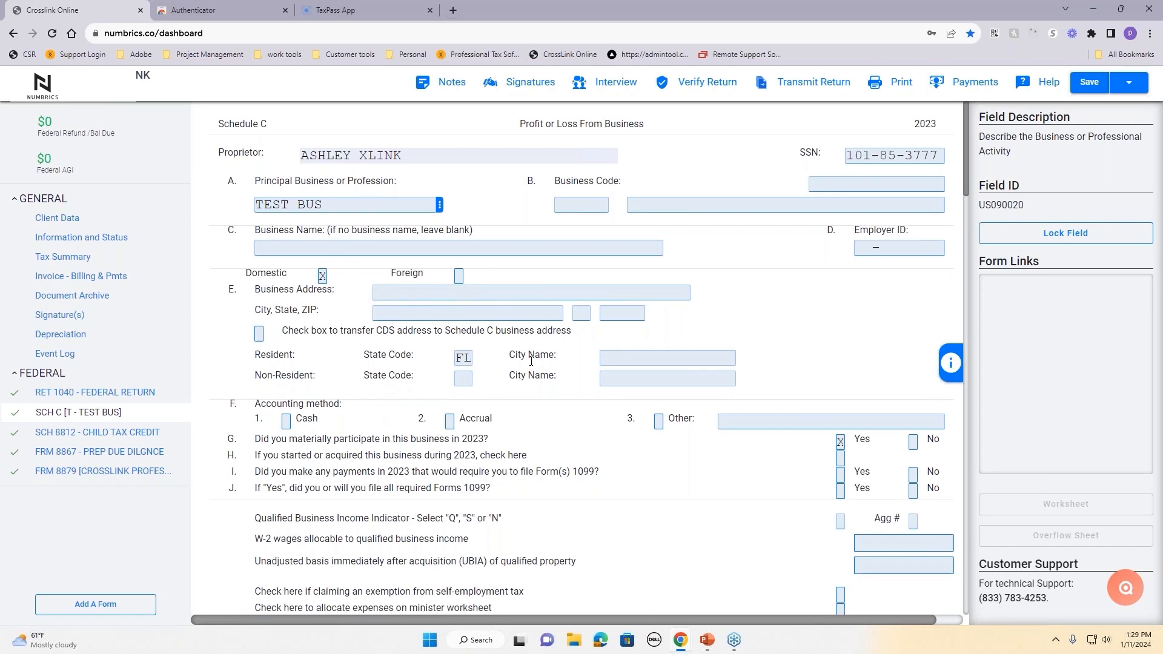
scroll(533, 363, "up", 7)
scroll(531, 364, "up", 3)
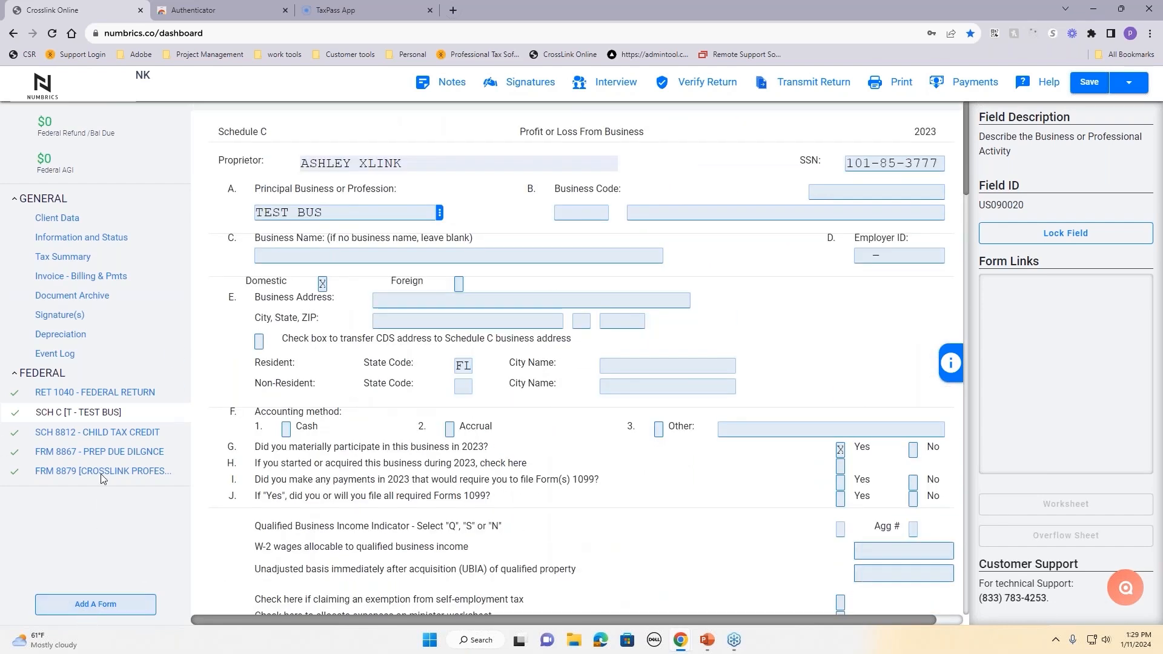
left_click(102, 393)
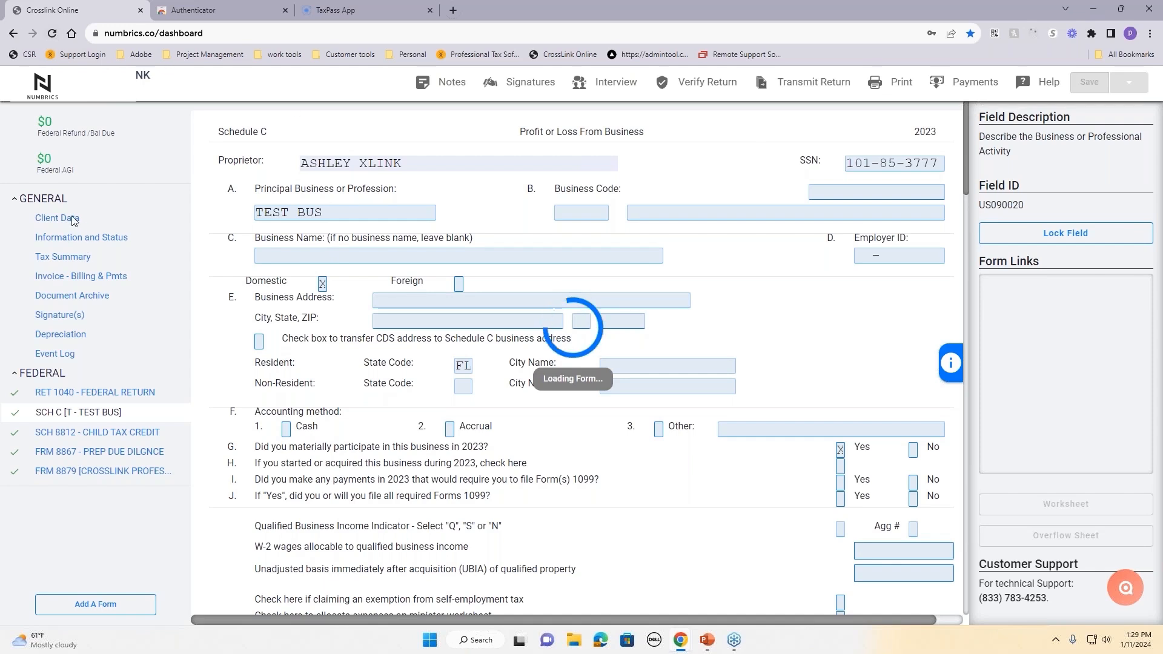
Step: Reload the page and open the other client's 2023 return from the Tax Returns list
left_click(52, 34)
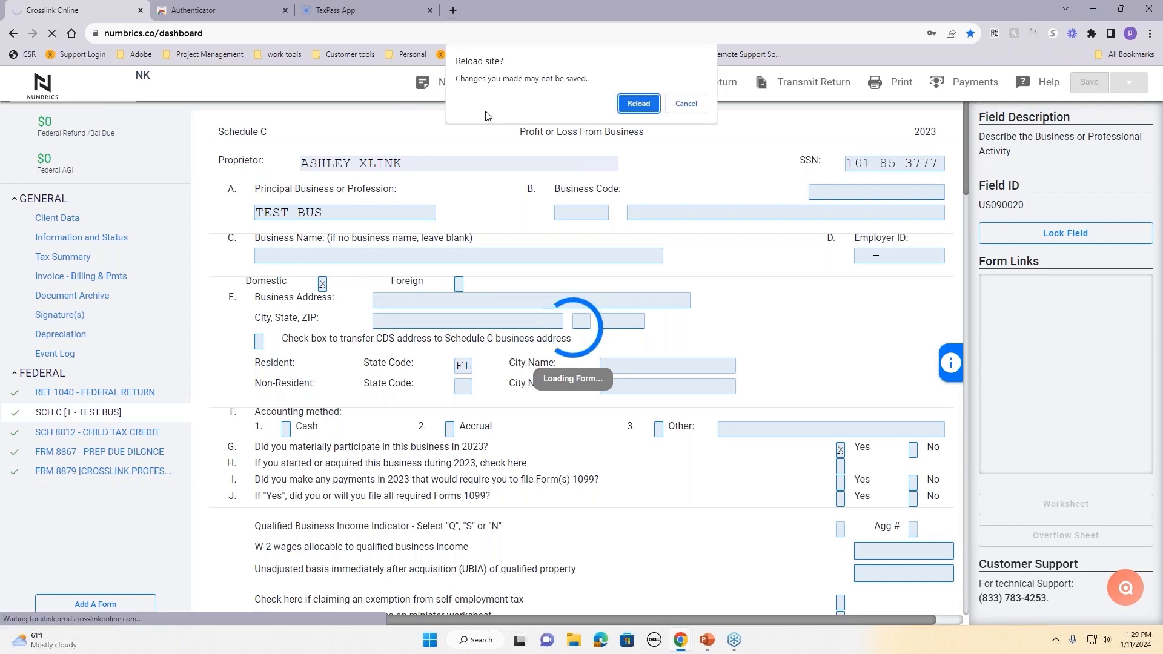
left_click(639, 104)
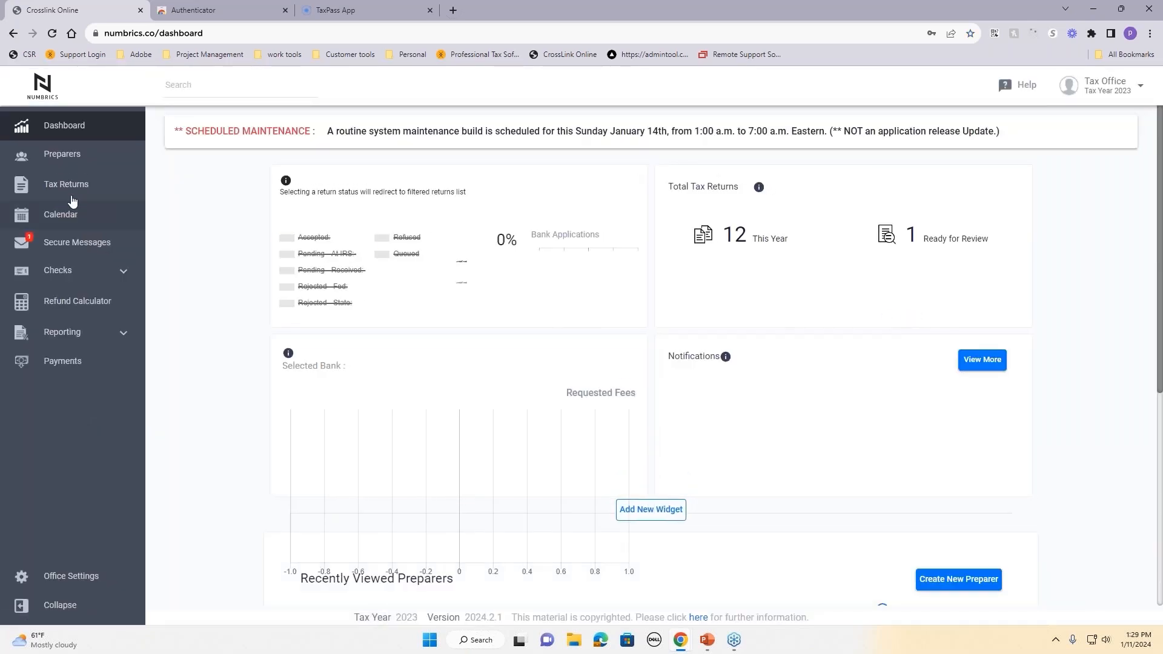
left_click(65, 184)
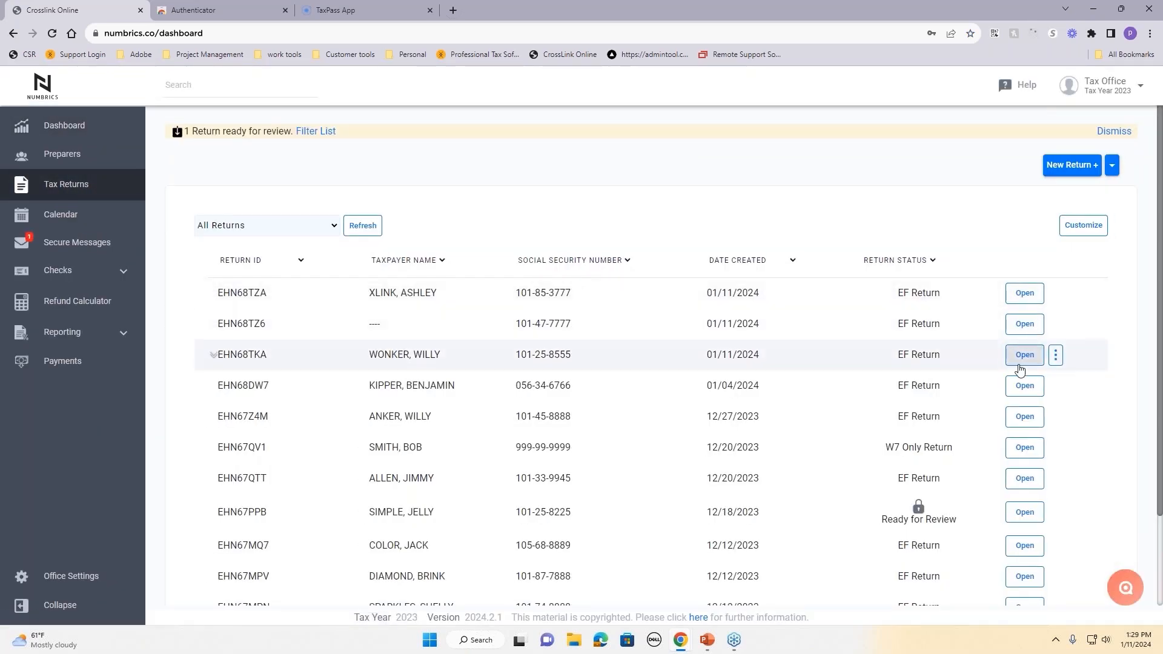
left_click(1021, 356)
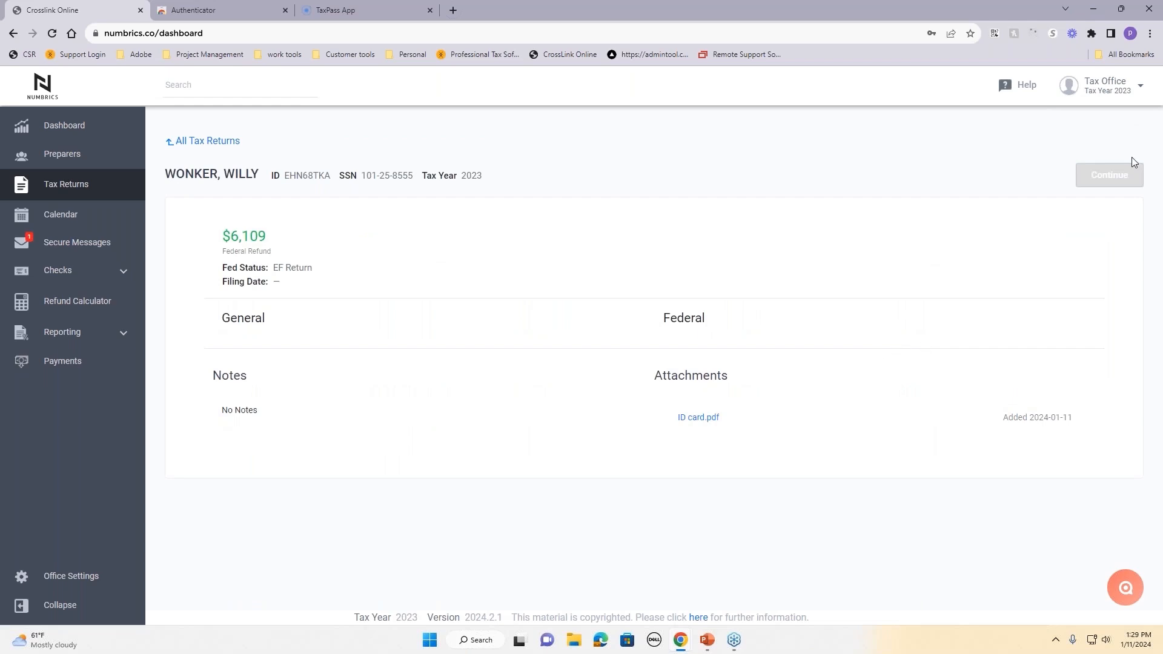
left_click(1109, 175)
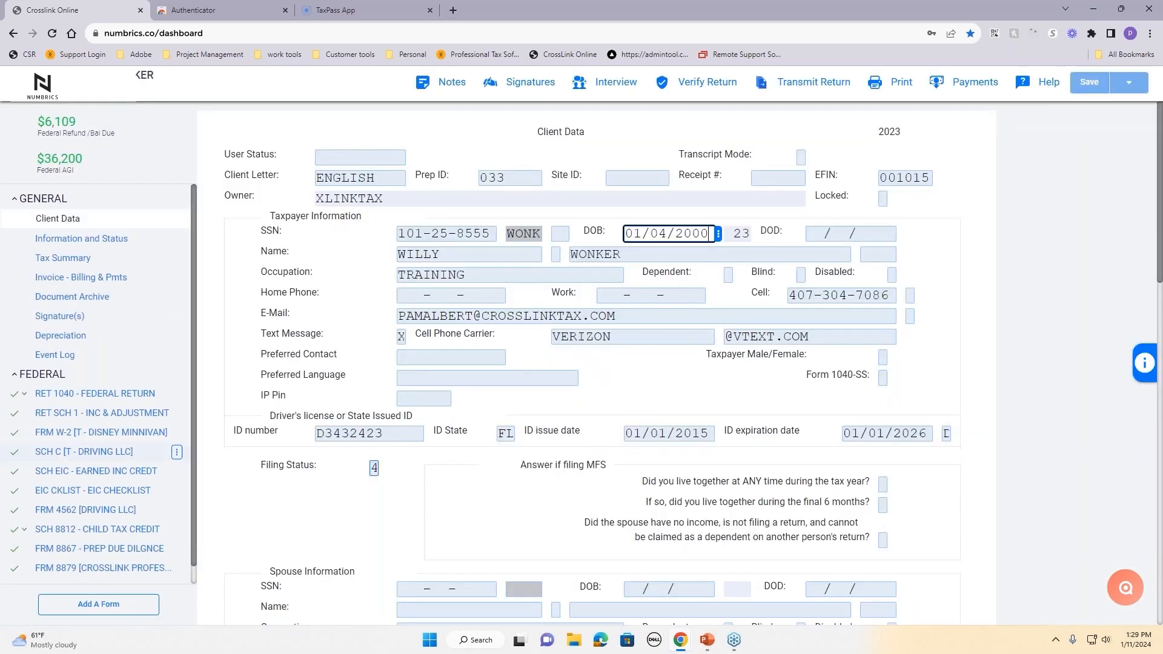
left_click(95, 605)
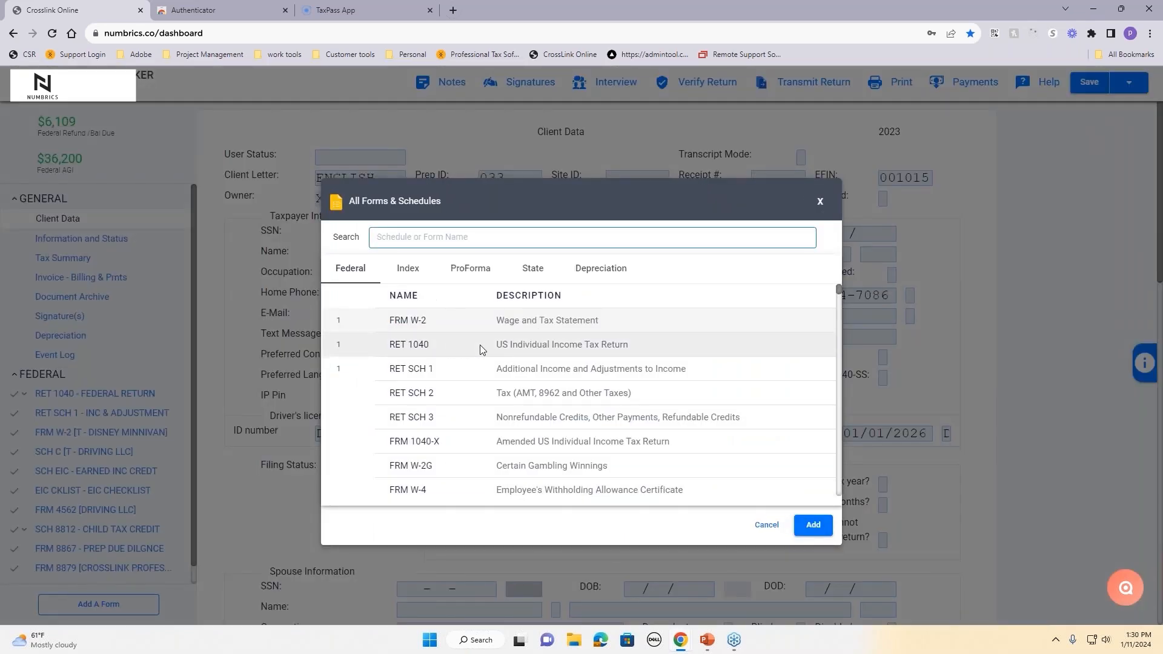
scroll(468, 394, "down", 3)
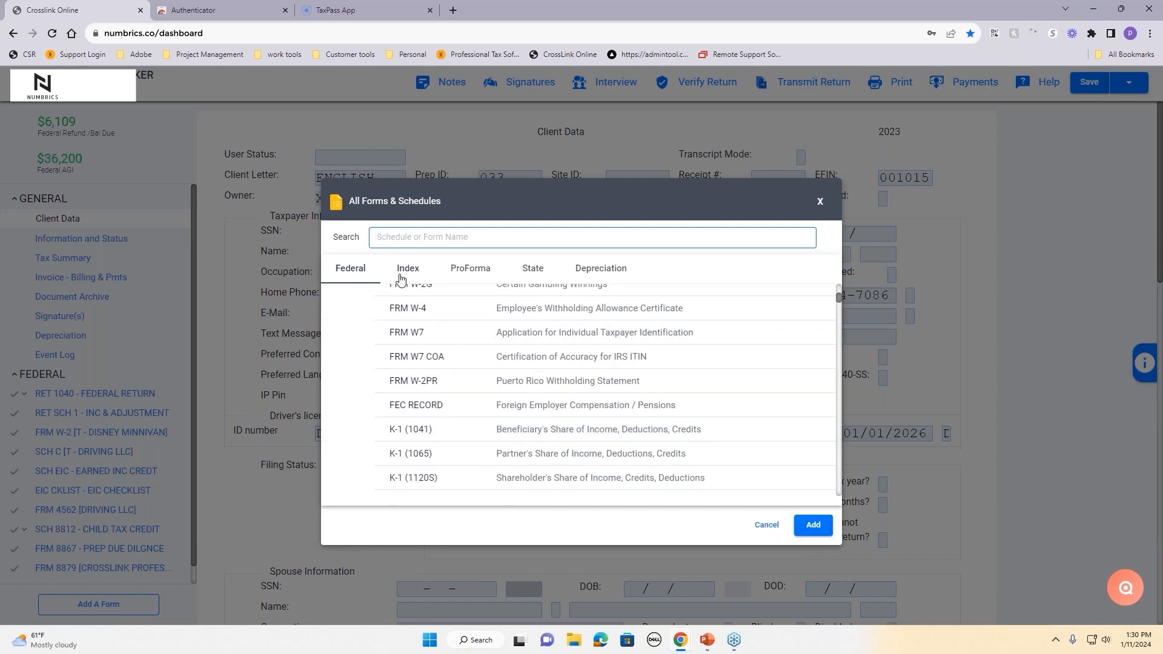
scroll(414, 427, "down", 5)
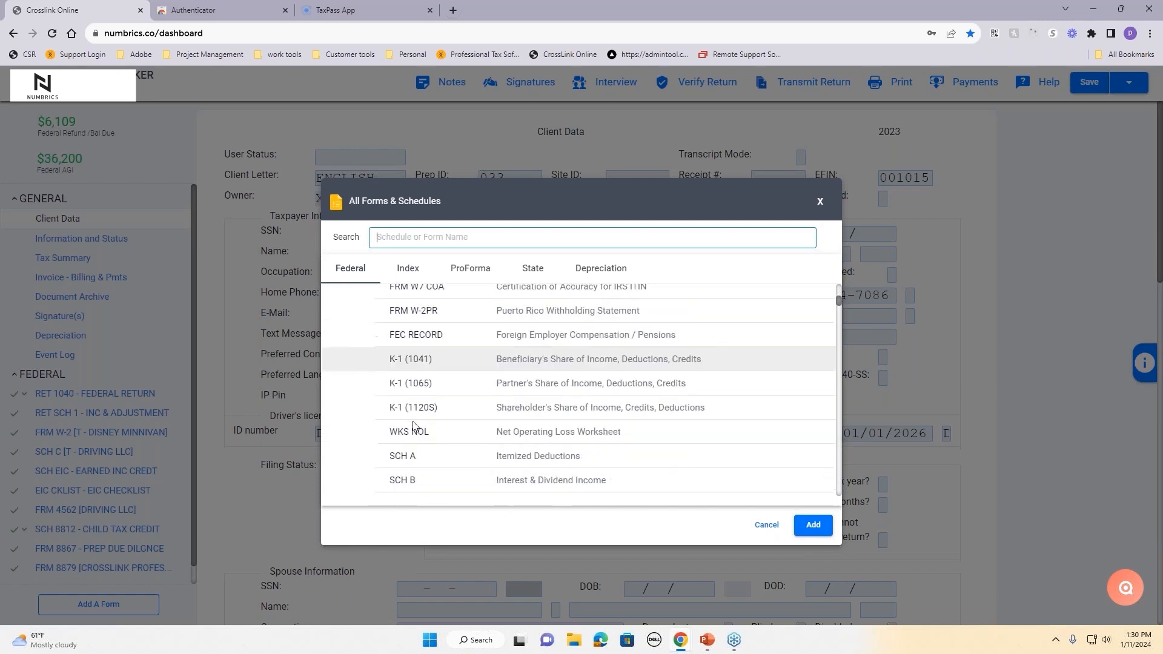
scroll(414, 427, "down", 5)
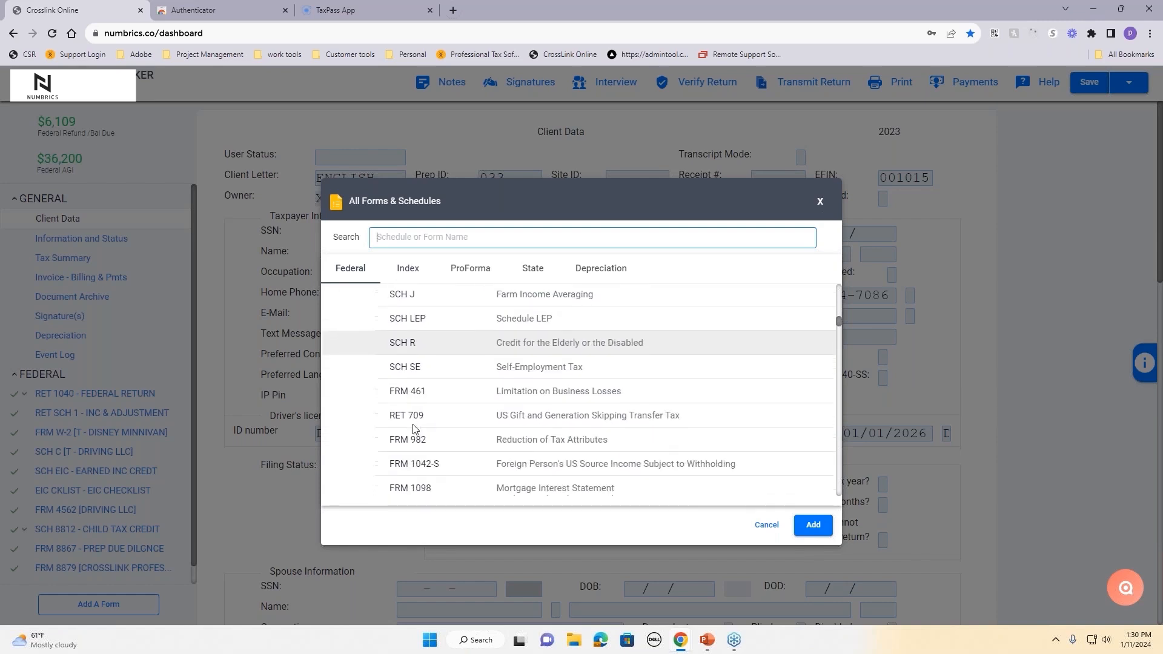
left_click(408, 269)
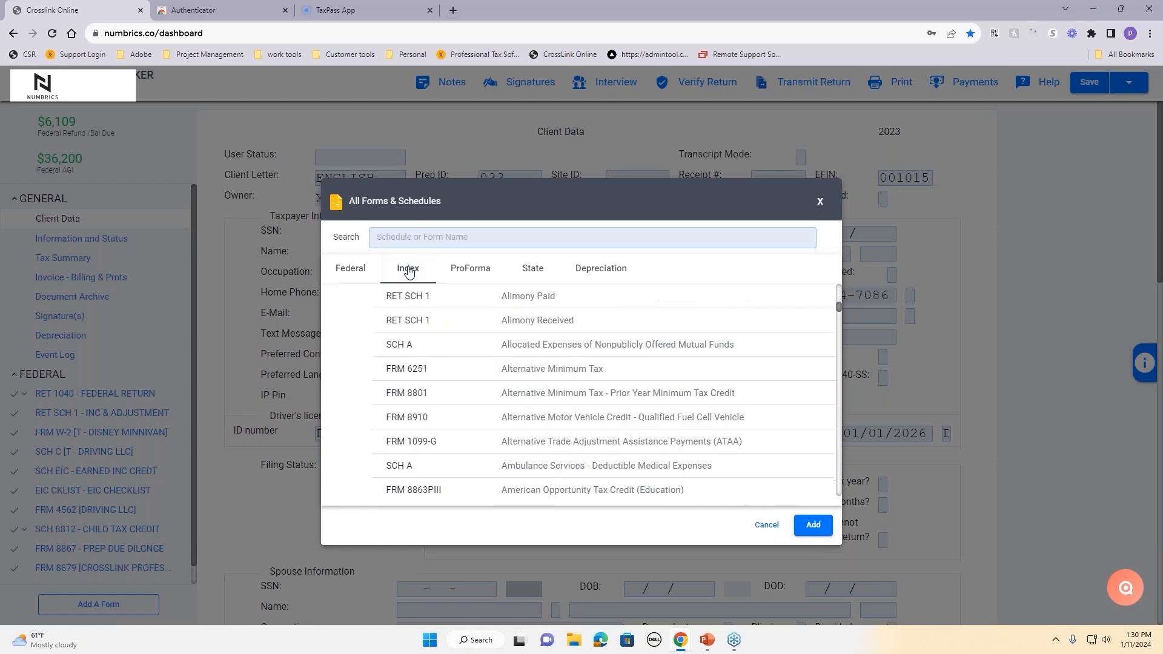
left_click(435, 238)
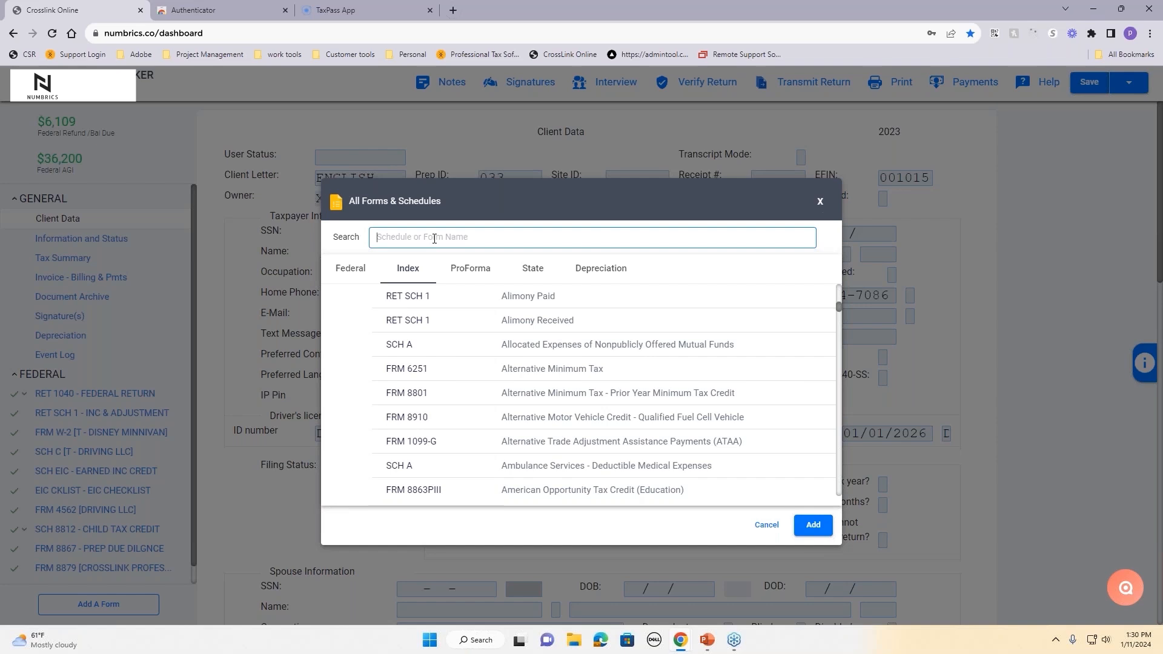
type("chid")
key("BackSpace")
type("l")
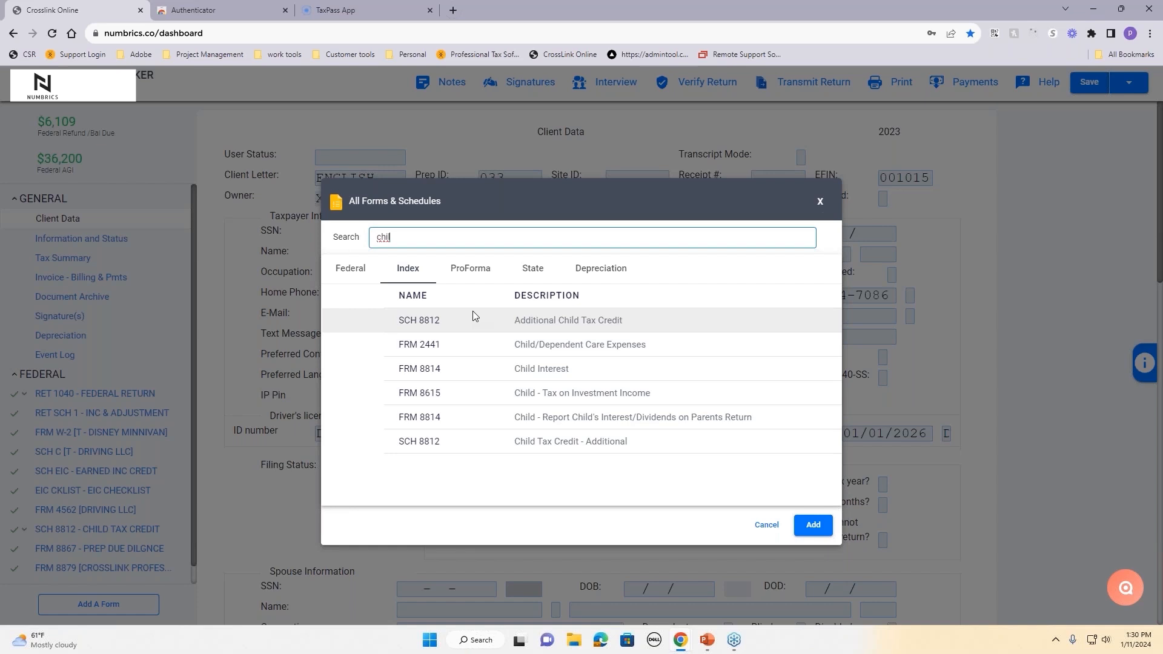
left_click(535, 274)
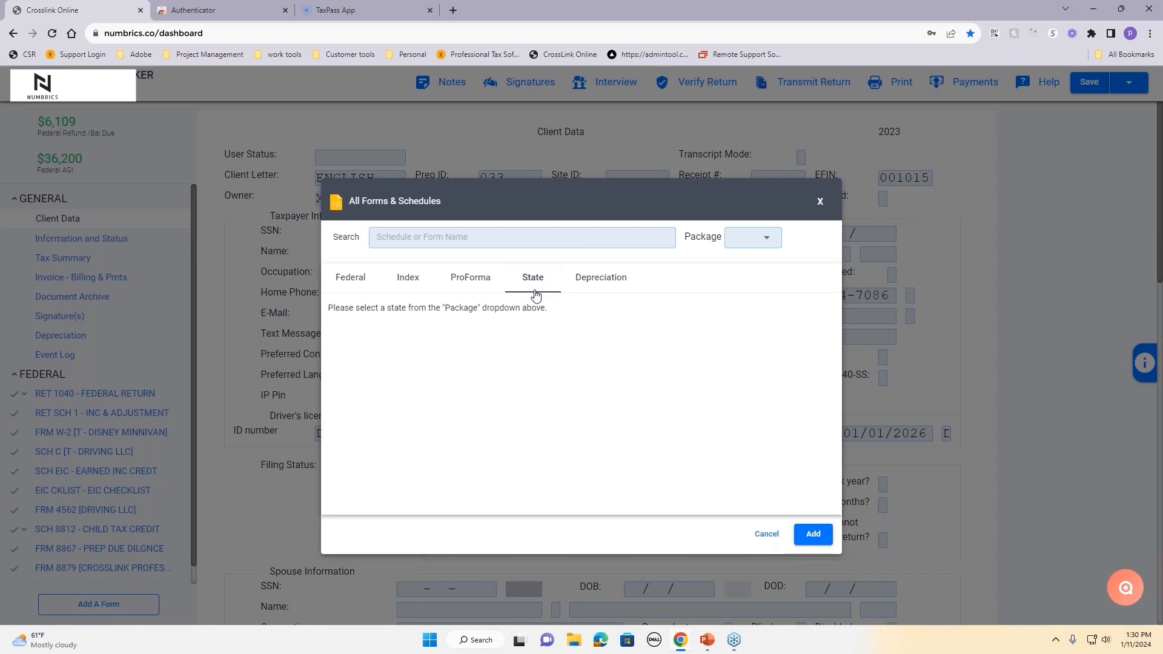
left_click(736, 243)
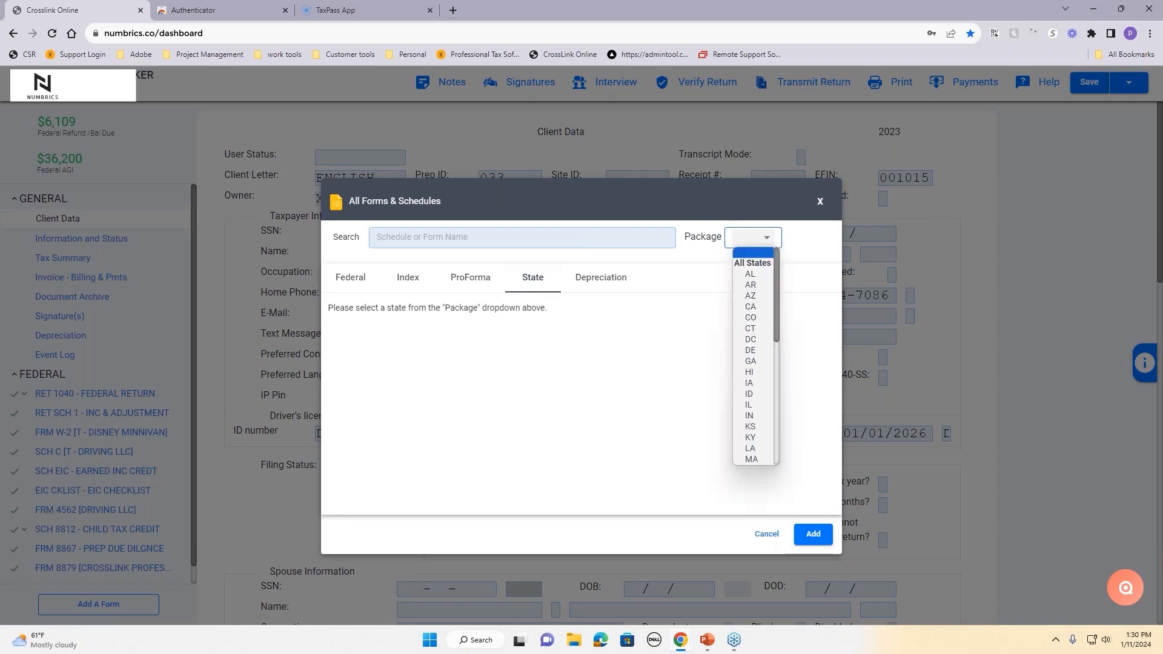
left_click(750, 274)
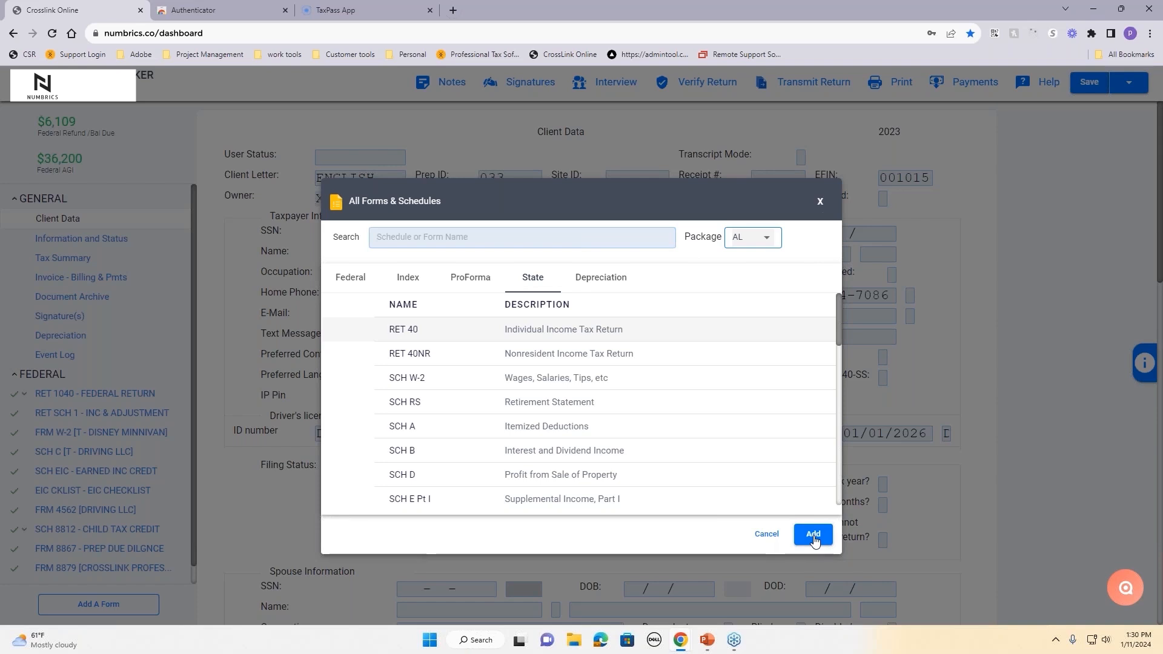
left_click(770, 539)
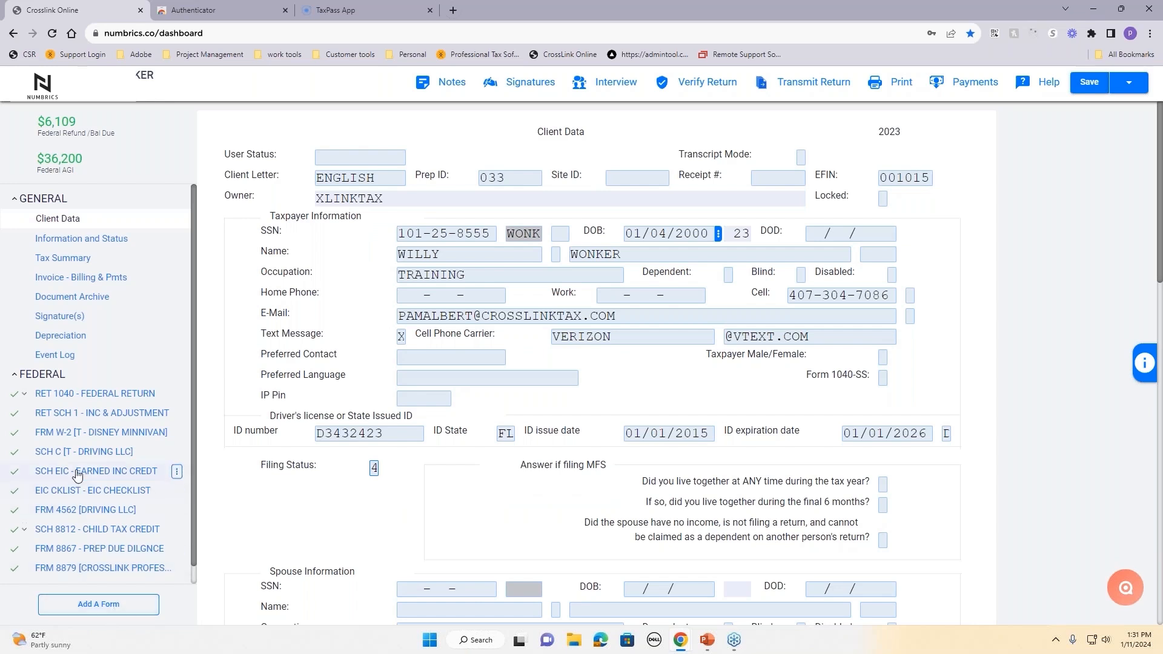
Step: Review the Driving LLC Schedule C: 1,200 gross receipts, expenses, and the (3,800) tentative loss
left_click(66, 452)
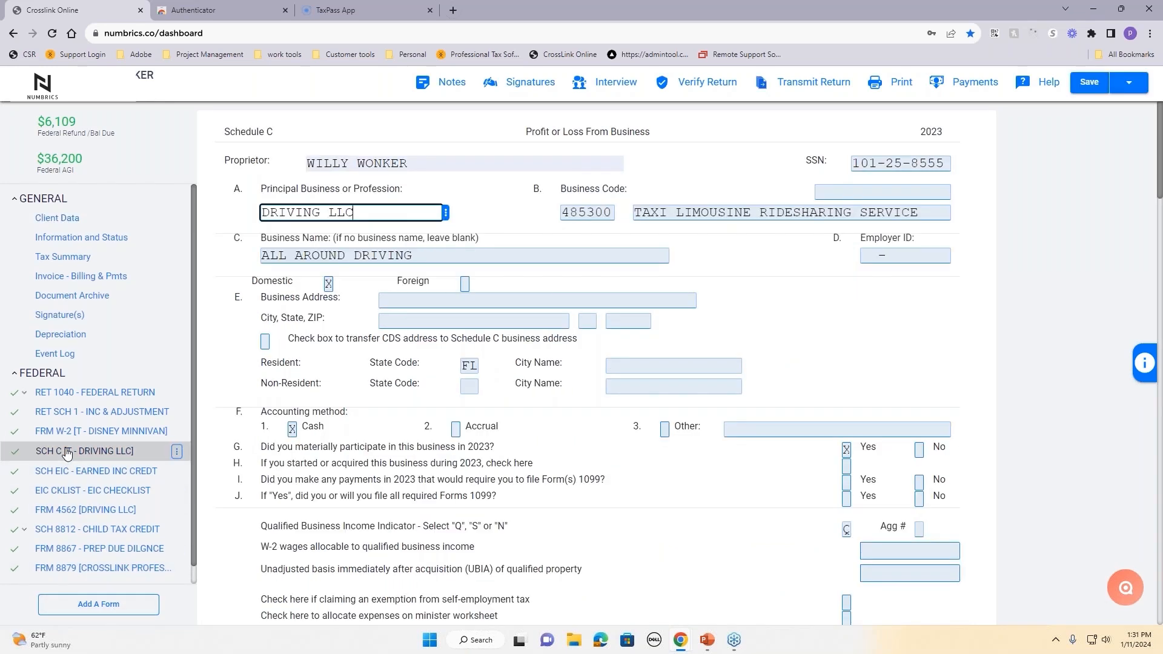
left_click(473, 218)
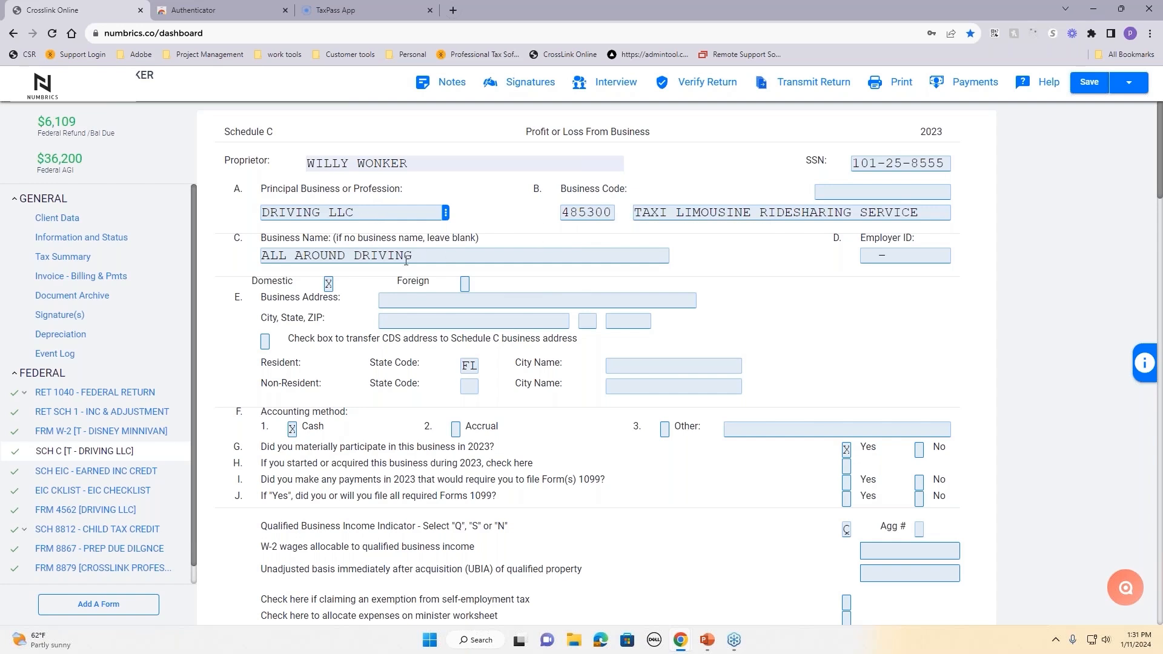
scroll(456, 320, "down", 8)
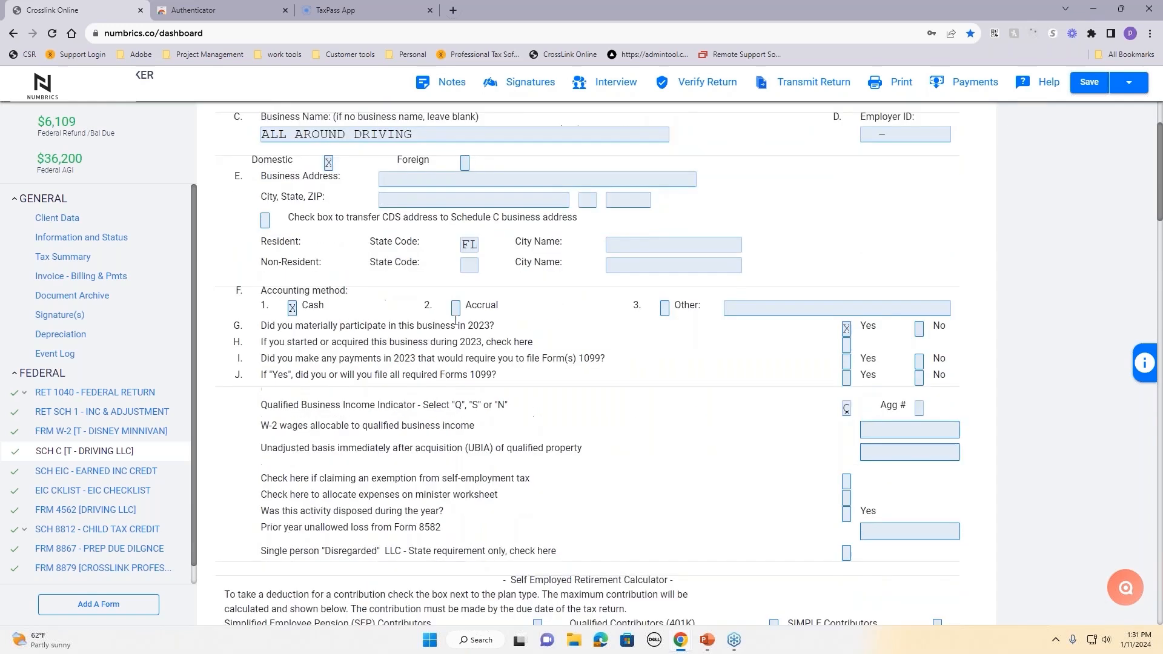
scroll(348, 270, "down", 2)
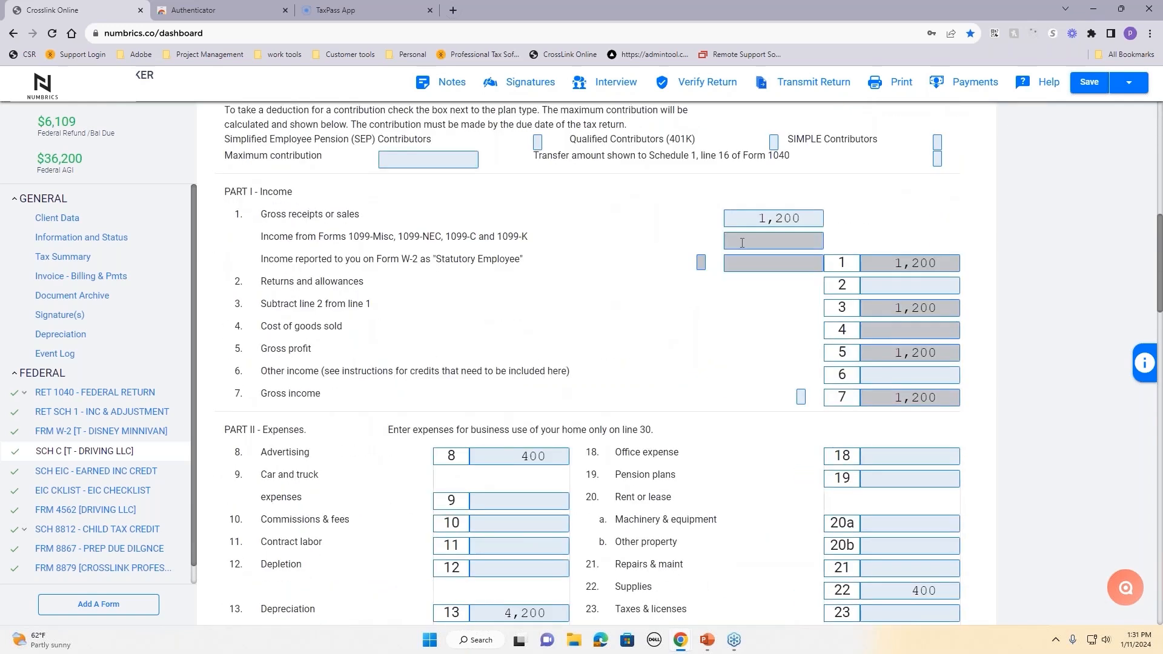
left_click(752, 219)
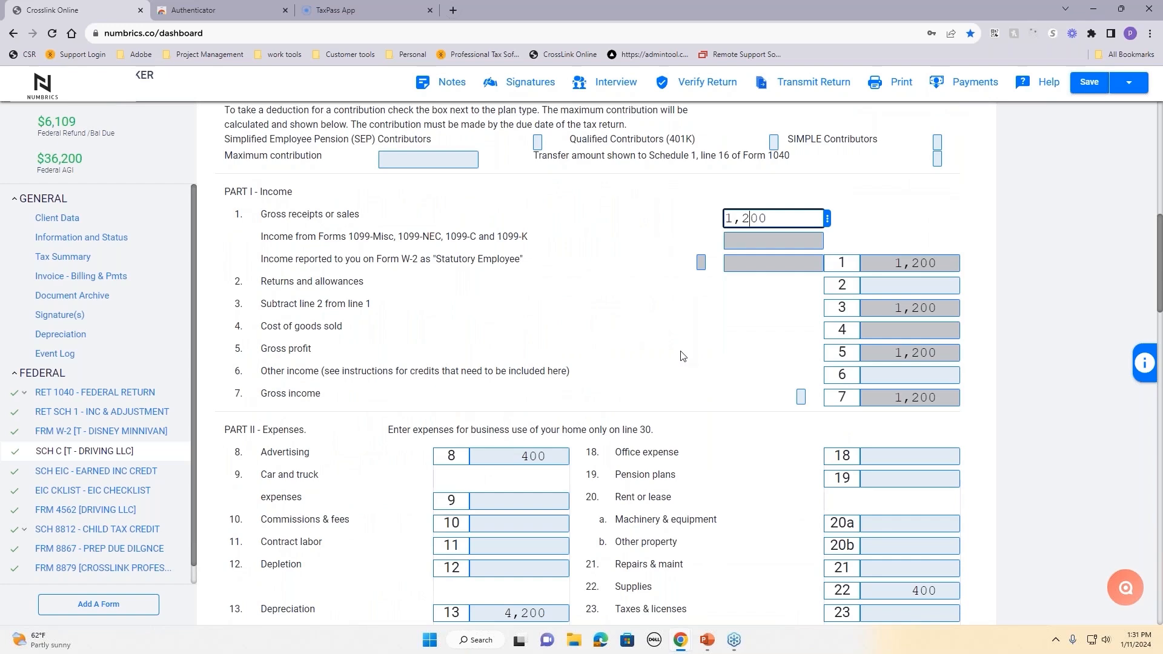
left_click(682, 351)
scroll(676, 379, "down", 4)
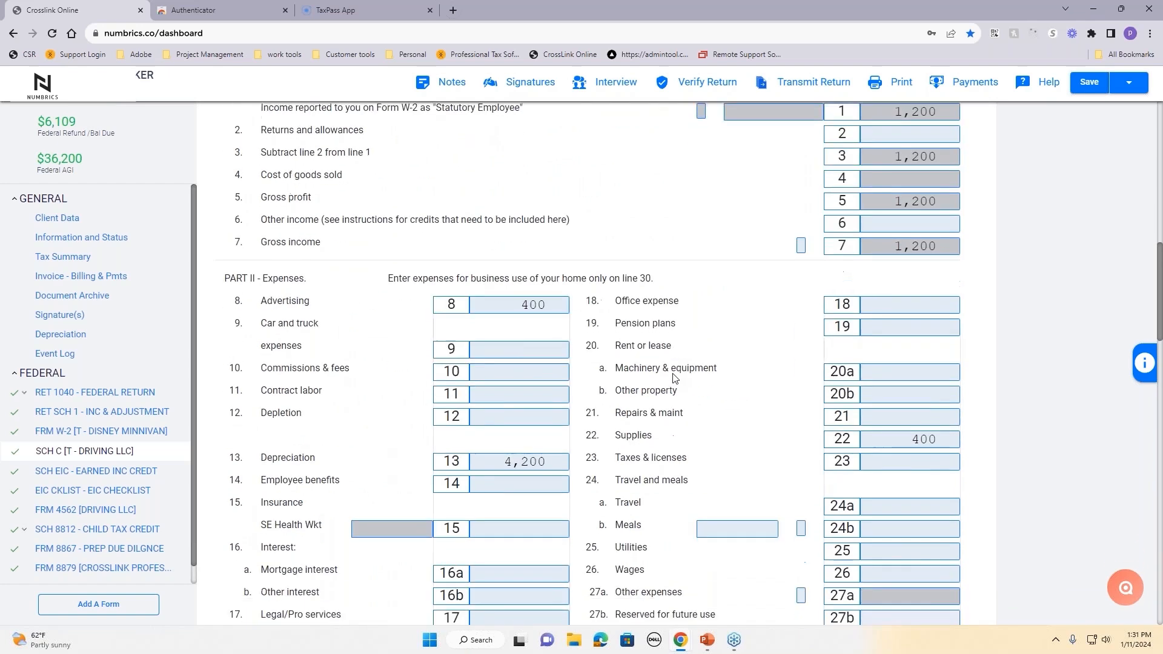
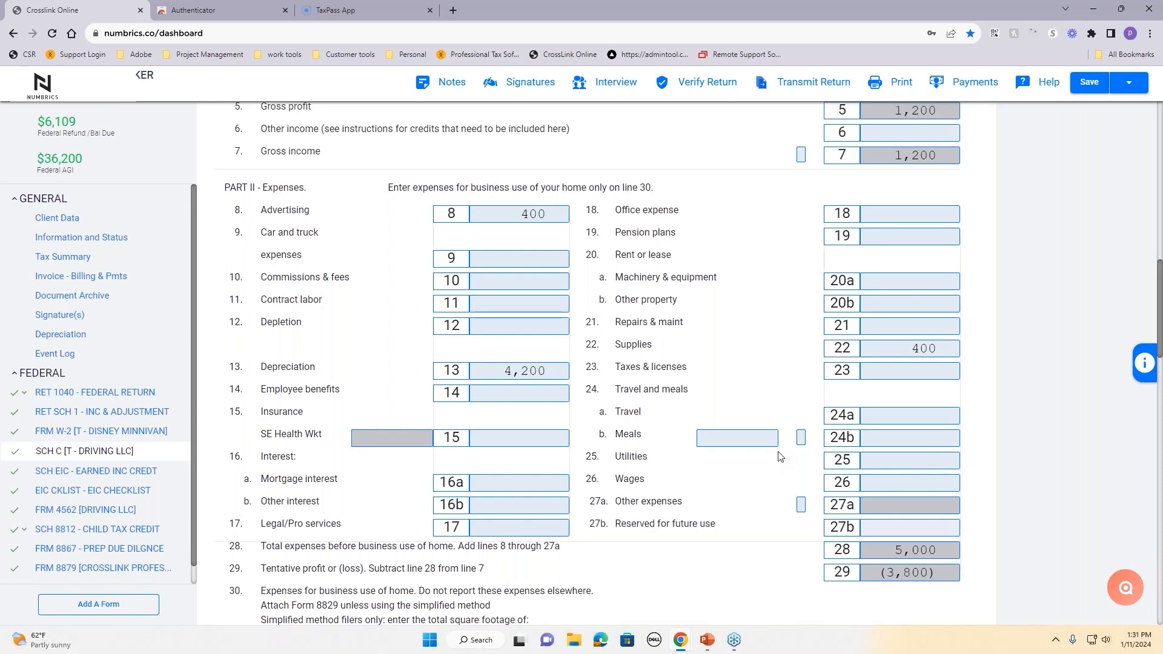
Step: From Schedule C line 13 Depreciation, go to the Depreciation added-assets page
left_click_drag(327, 366, 246, 365)
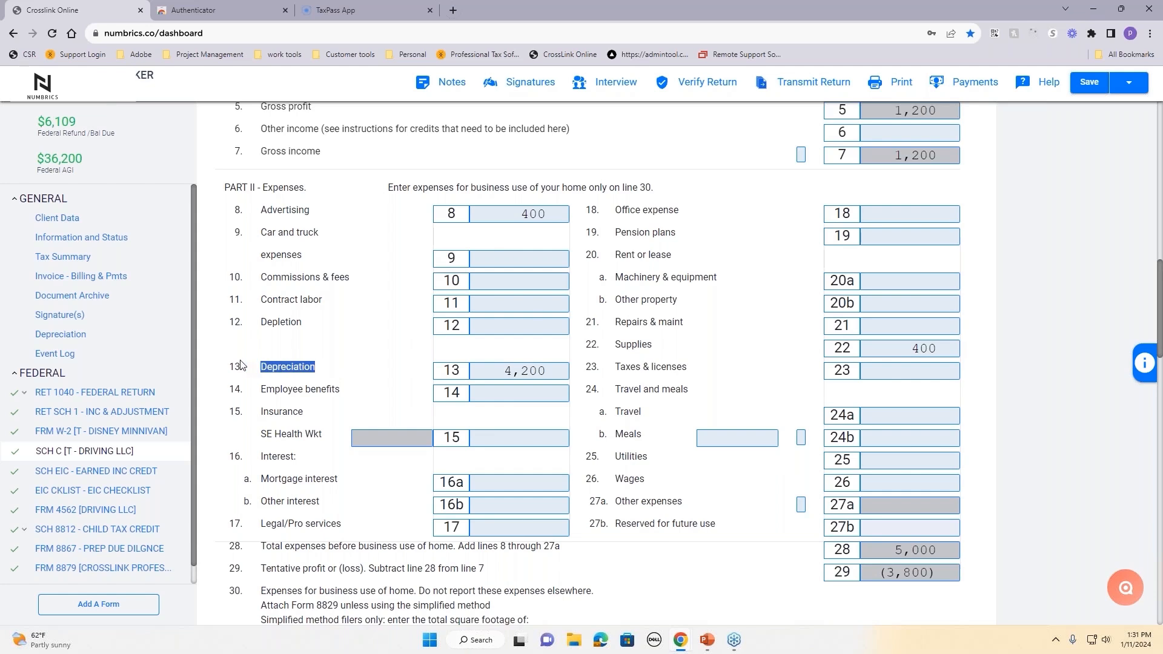
left_click(49, 336)
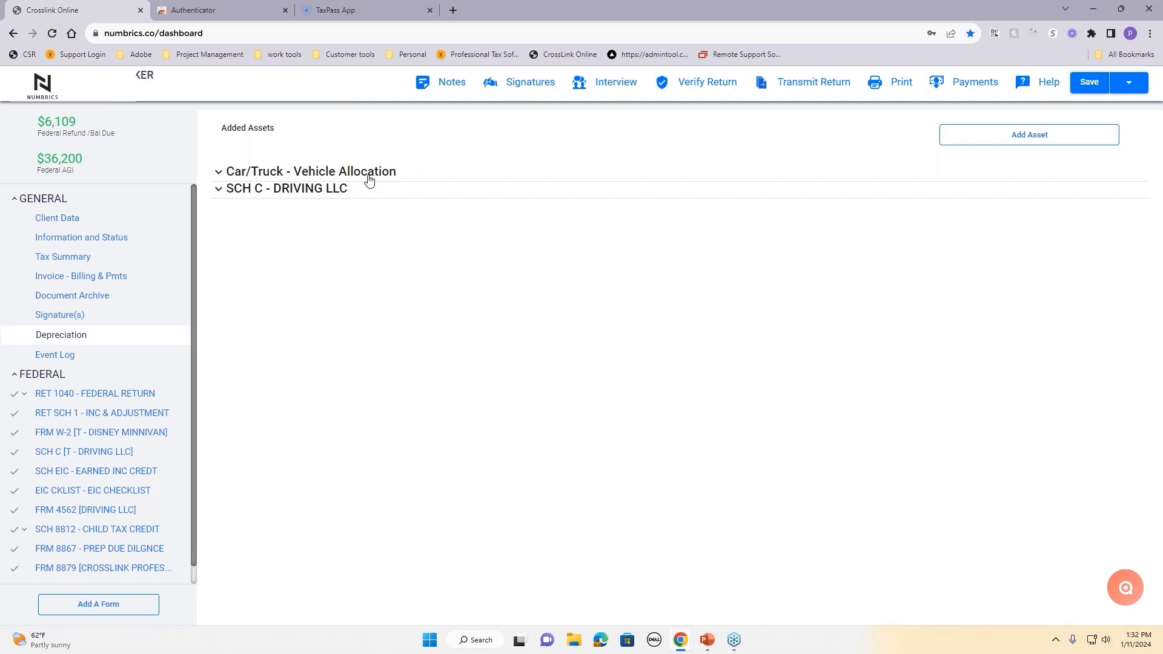
Step: Add a Car/Truck asset named 'honda', class 6 gas-powered automobile under 6000 lb
left_click(986, 138)
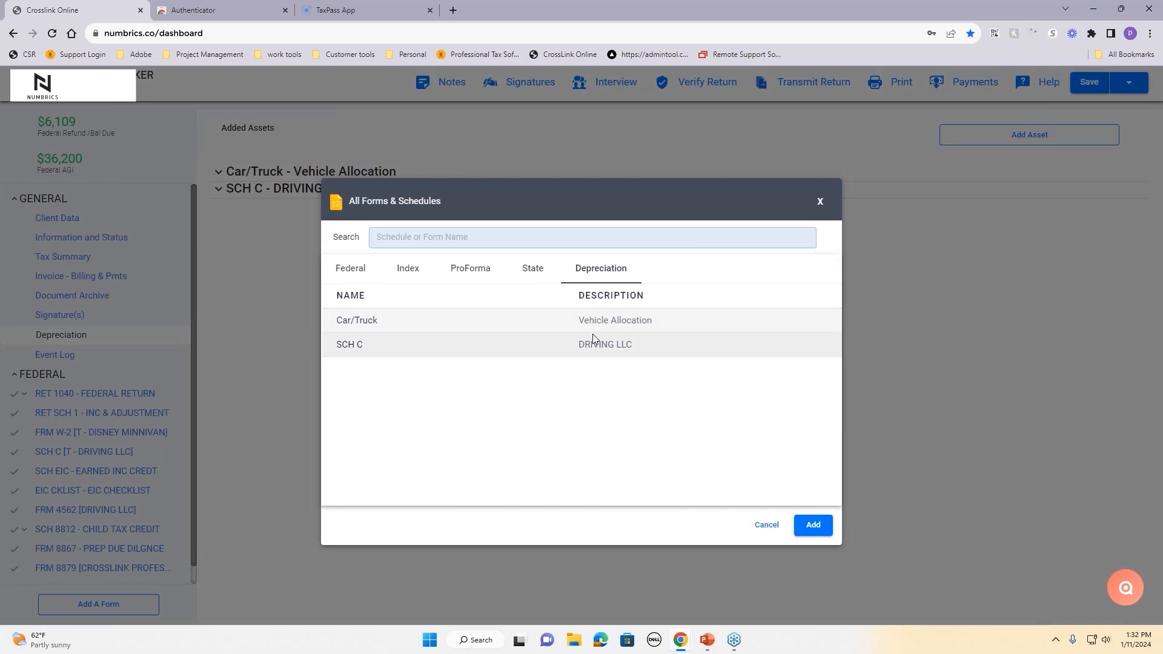
left_click(630, 326)
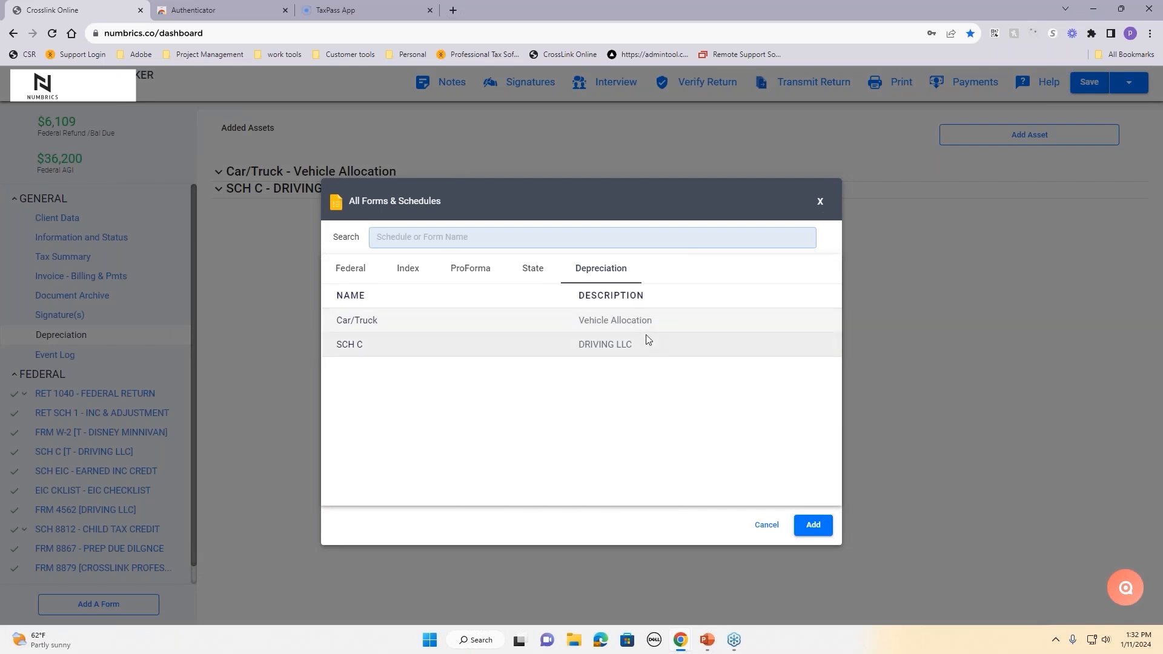
left_click(822, 529)
left_click_drag(536, 174, 427, 175)
key("BackSpace")
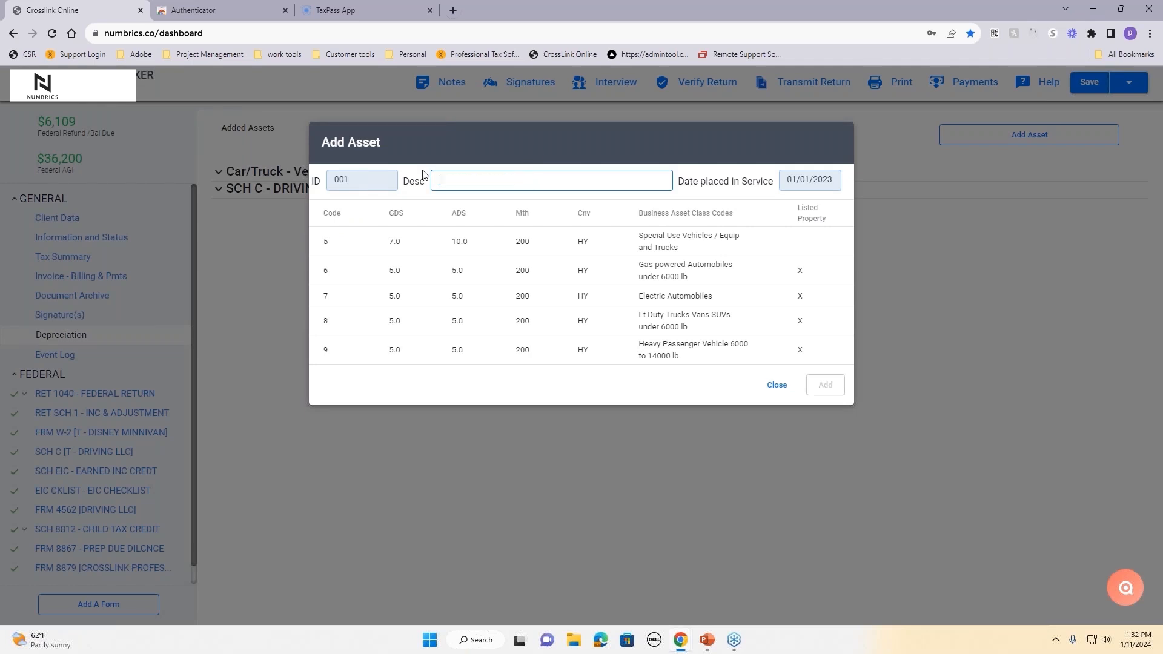
type("honda")
left_click(660, 270)
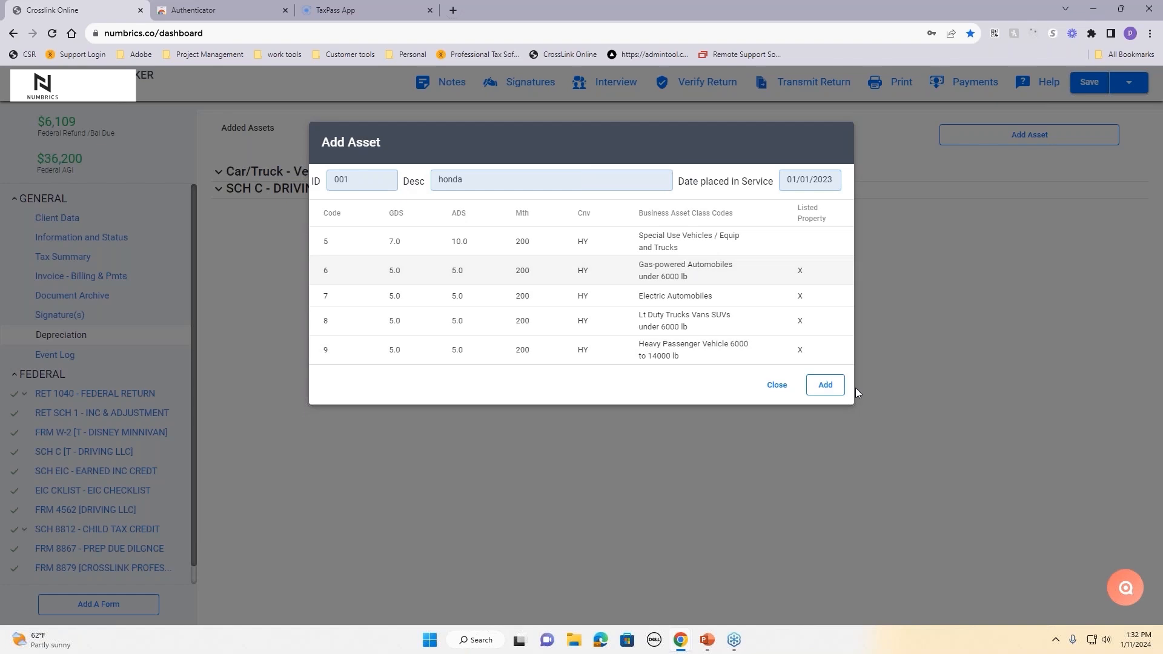
left_click(826, 385)
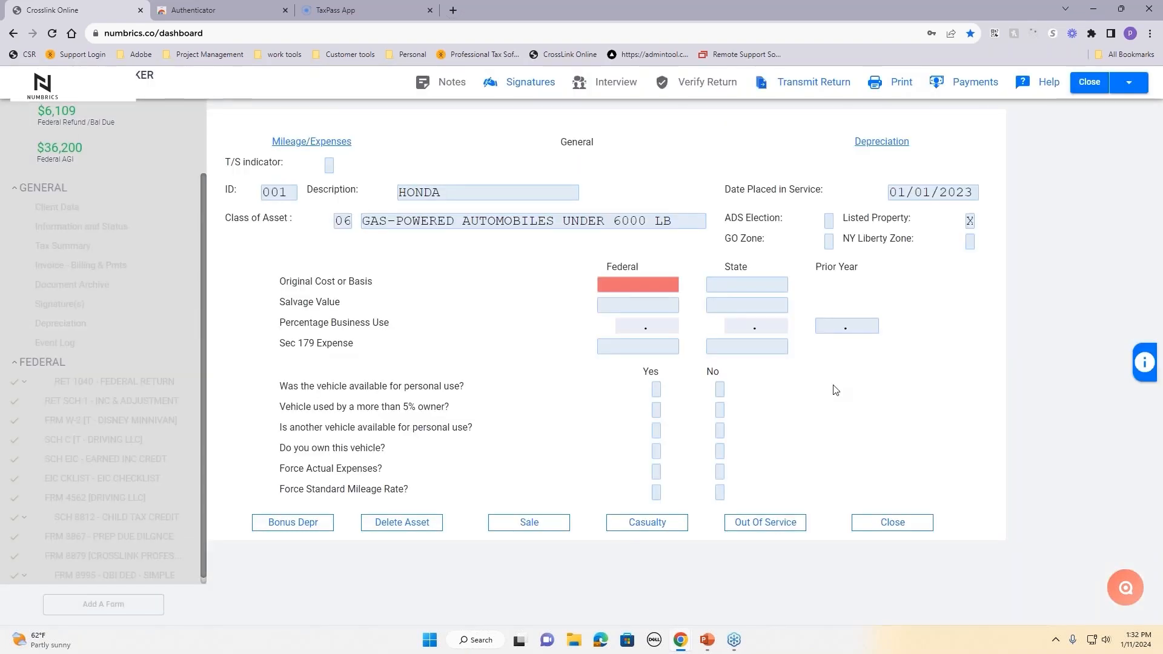
Step: Enter 26,000 as the Honda's federal original cost
left_click(663, 285)
type("26000")
key("Tab")
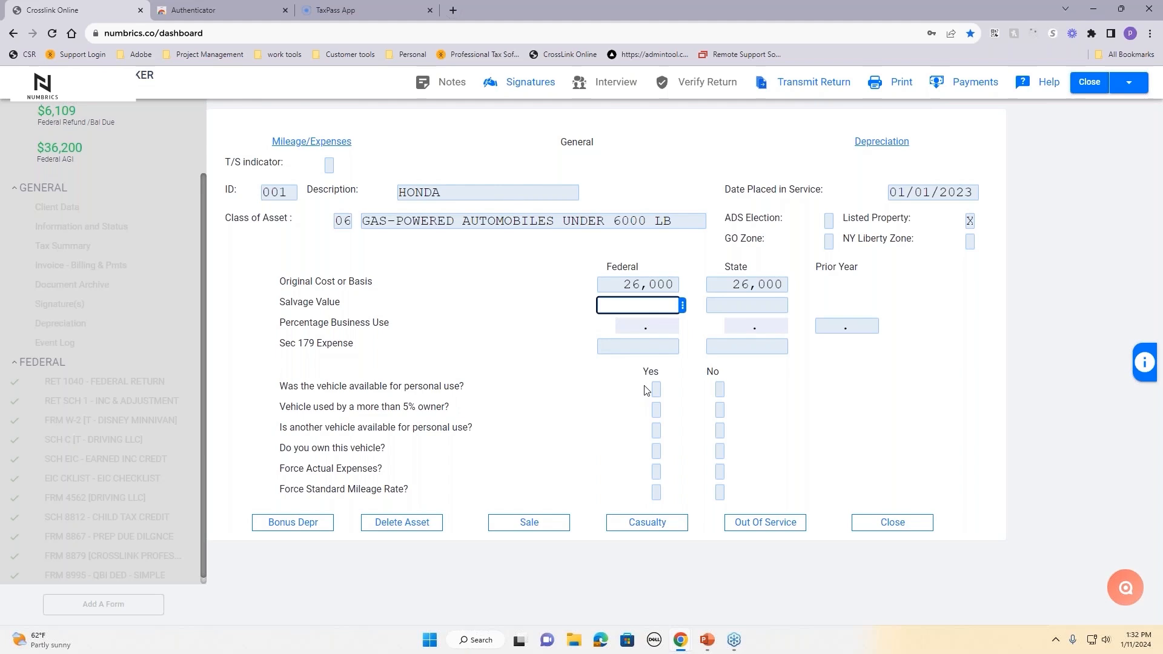
left_click_drag(278, 387, 462, 498)
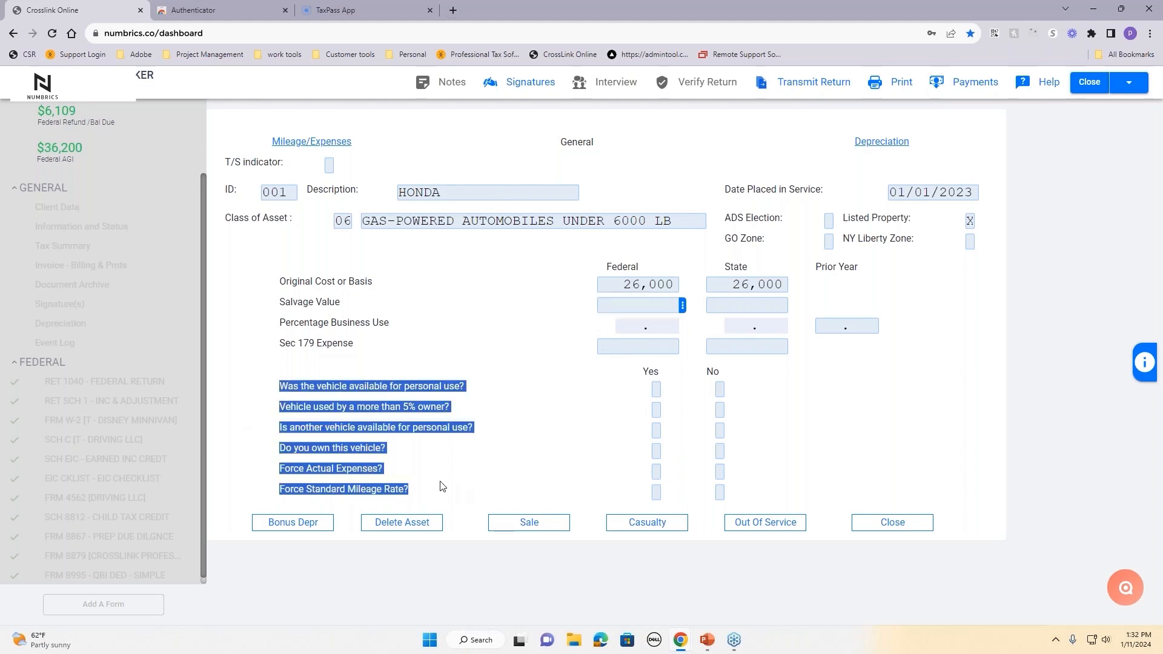
left_click(526, 435)
Step: Answer the vehicle questions: personal use yes, 5% owner no, another vehicle yes, owned yes, force options no
left_click(656, 389)
type("X")
left_click(720, 410)
type("X")
left_click(656, 430)
type("X")
left_click(655, 452)
type("X")
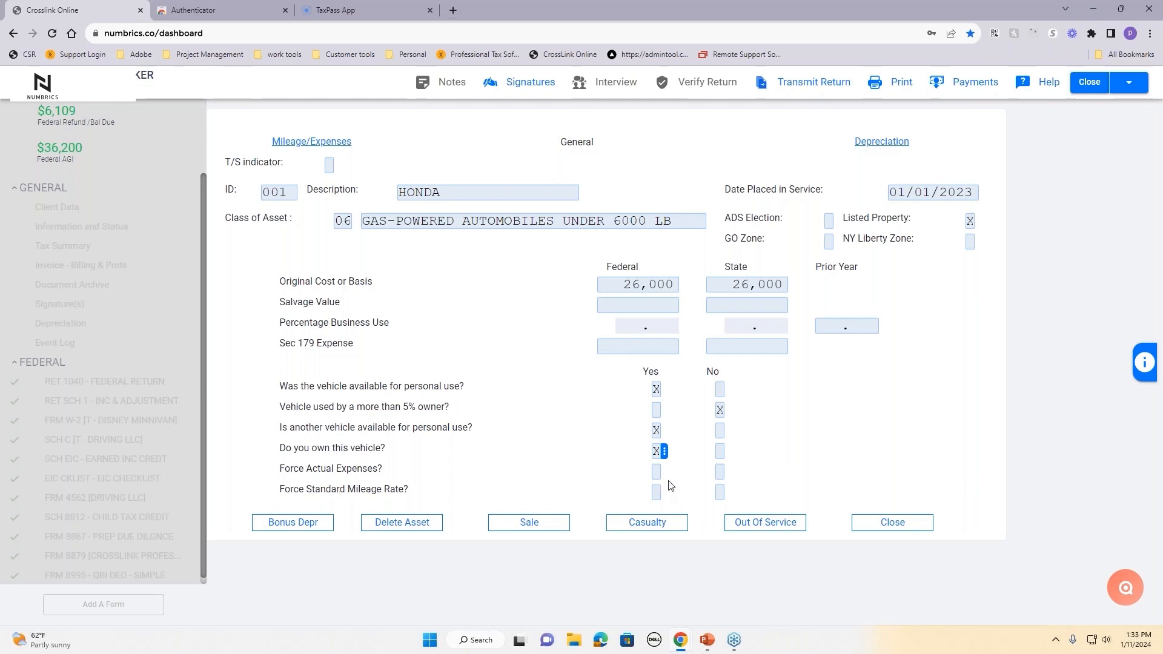
left_click(720, 472)
type("x")
key("Tab")
type("x")
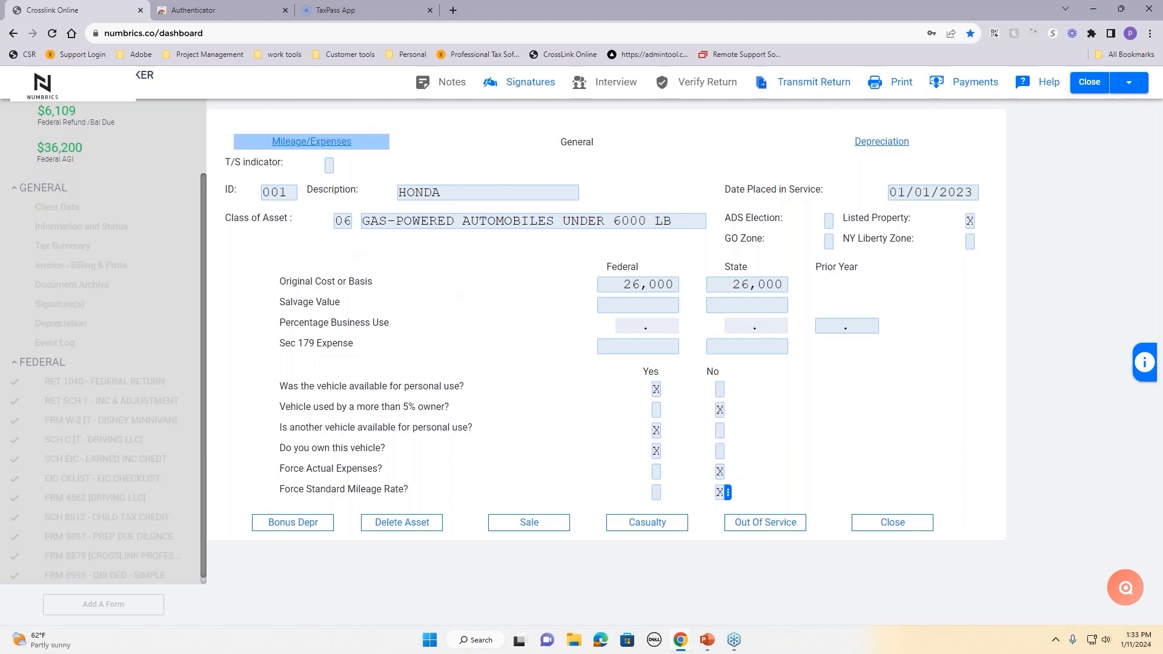
Step: Record 10,000 total miles, 1,000 commute miles (25 daily) and 8,000 Driving LLC miles
left_click(312, 143)
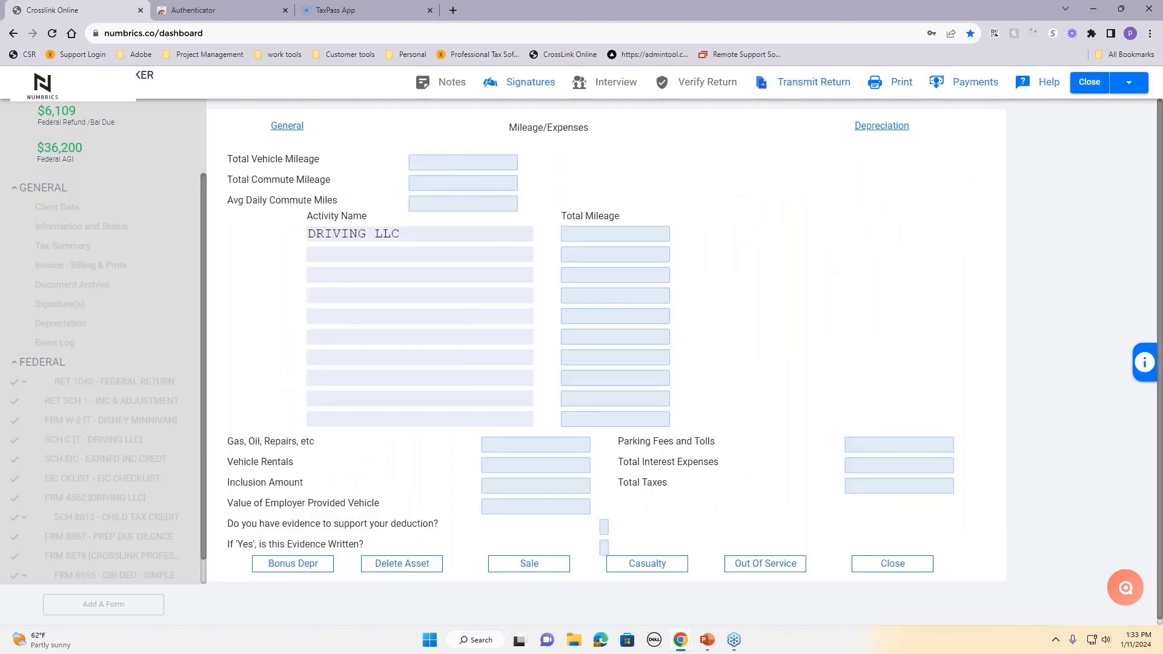
left_click(440, 164)
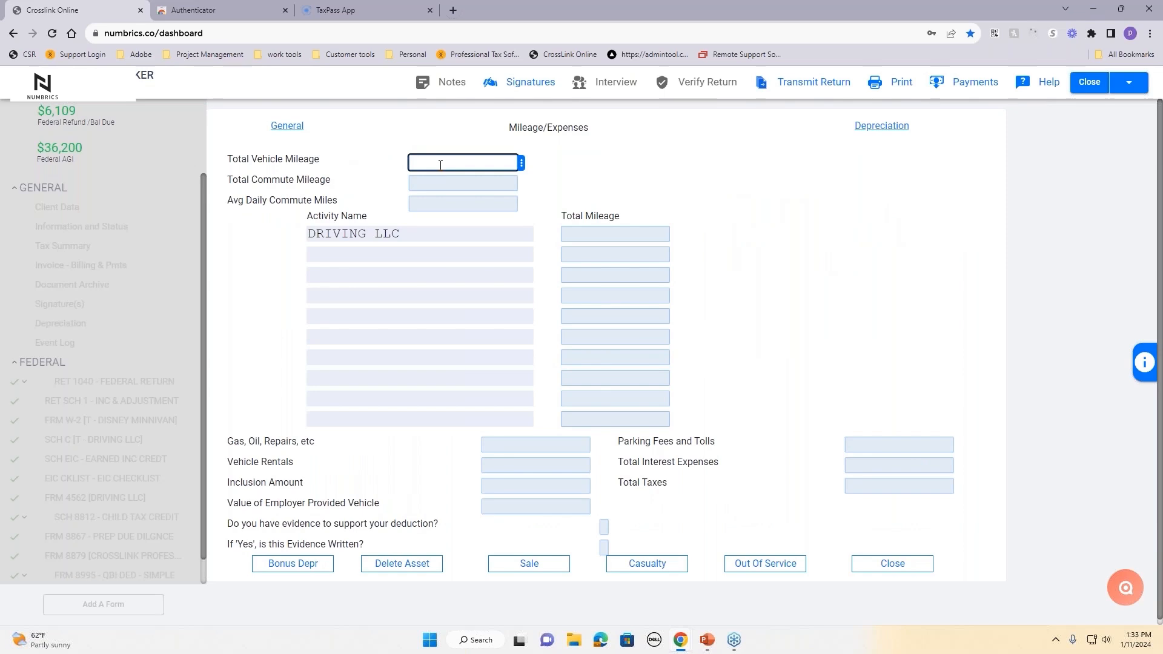
type("10000")
key("Tab")
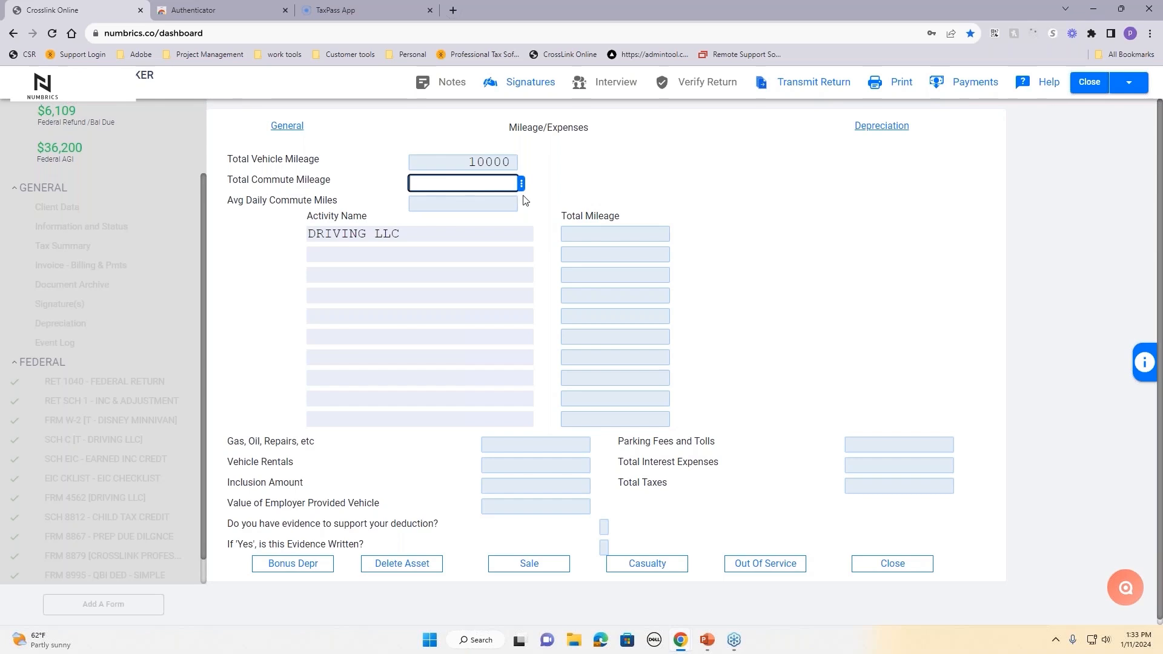
type("1000")
left_click(617, 195)
left_click(462, 202)
type("25")
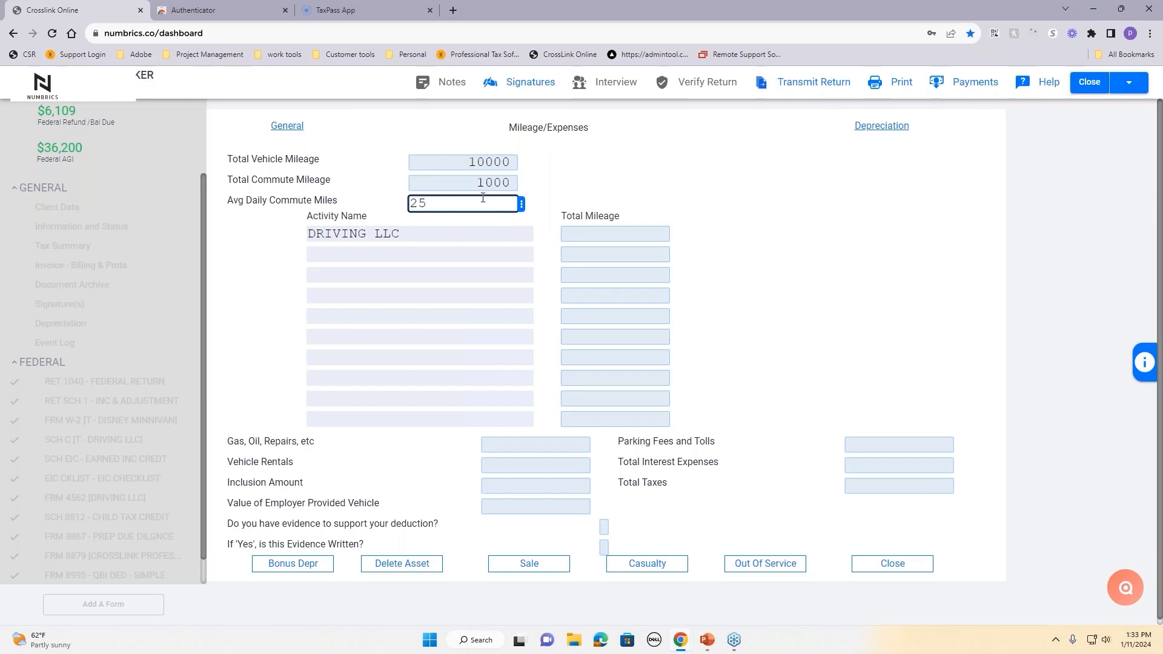
left_click(651, 173)
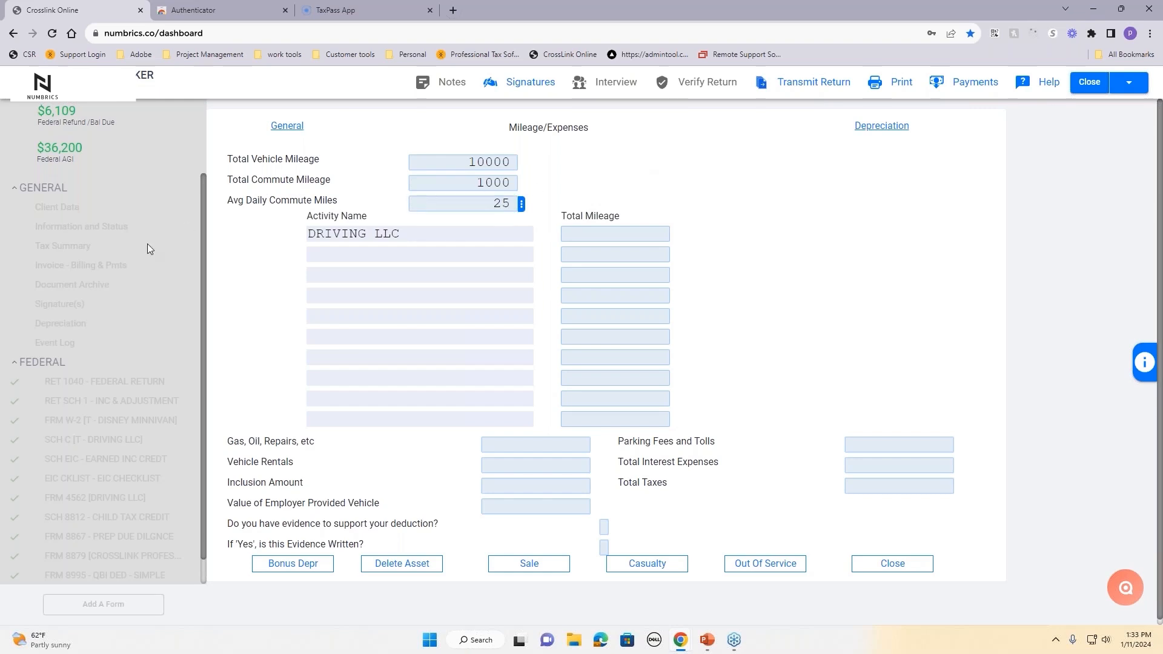
left_click(606, 235)
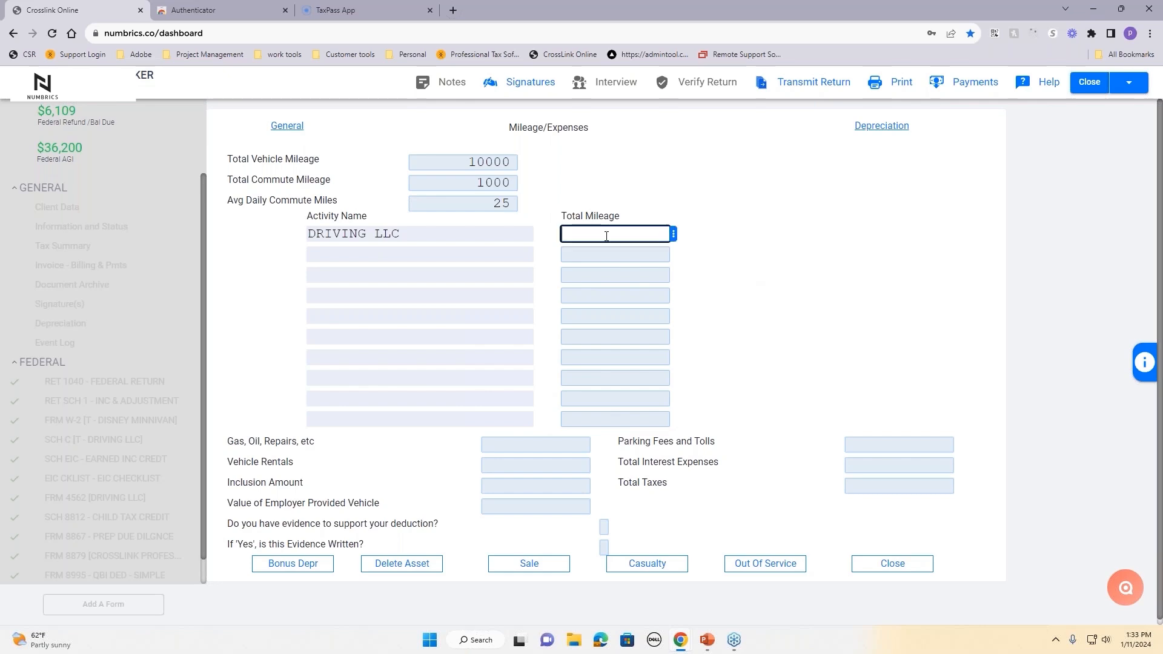
type("8000")
left_click(674, 257)
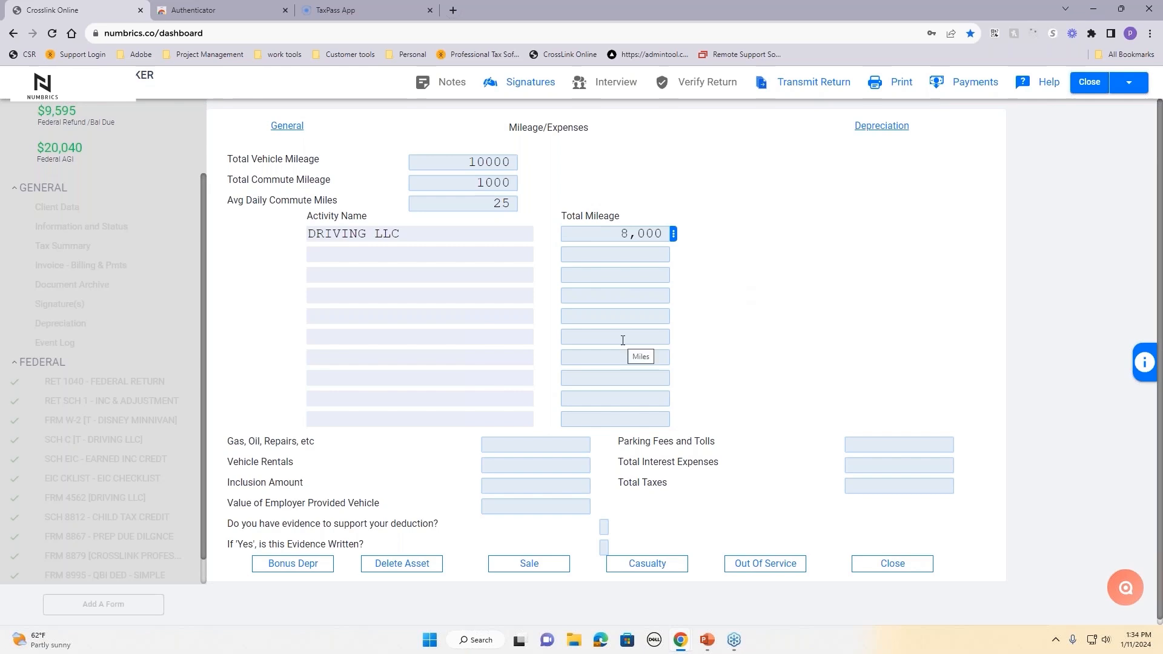
Step: Enter 600 gas/oil/repairs, yes to evidence and written evidence, 500 parking, 1,000 interest
left_click(531, 434)
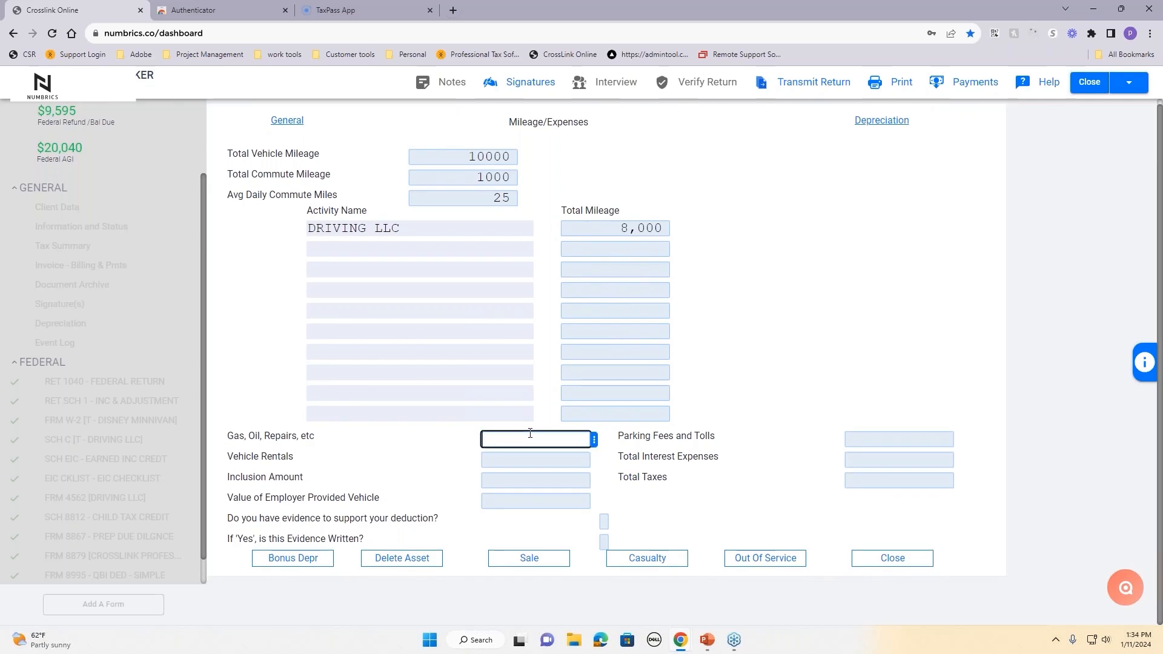
type("6000")
key("BackSpace")
left_click(672, 505)
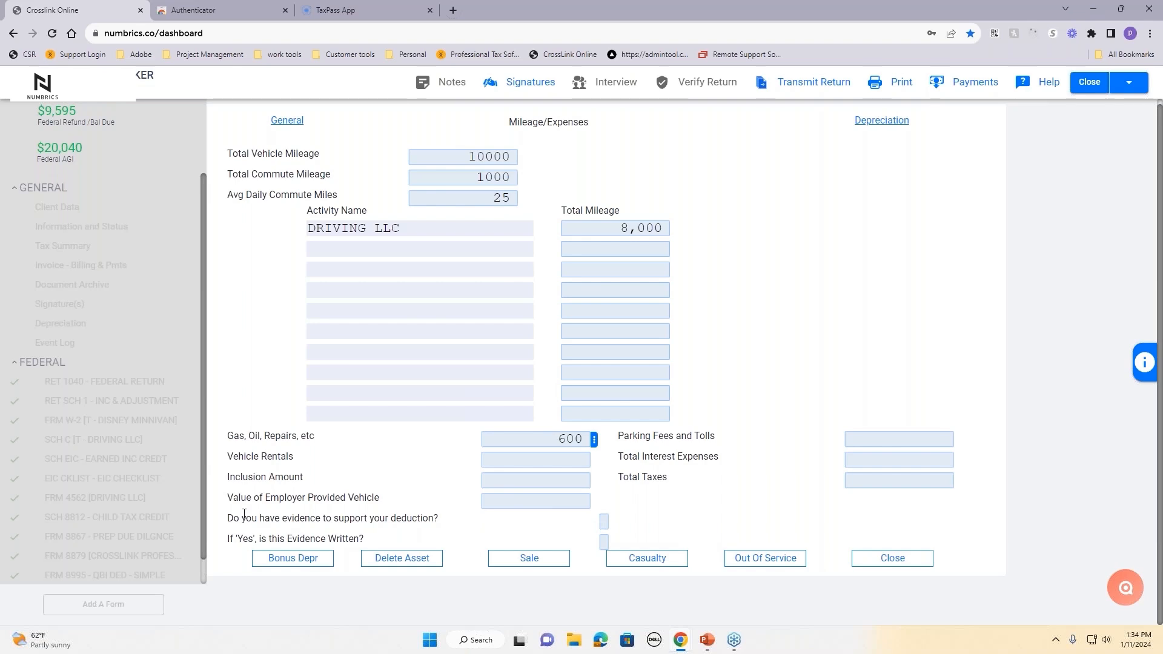
left_click_drag(229, 520, 415, 552)
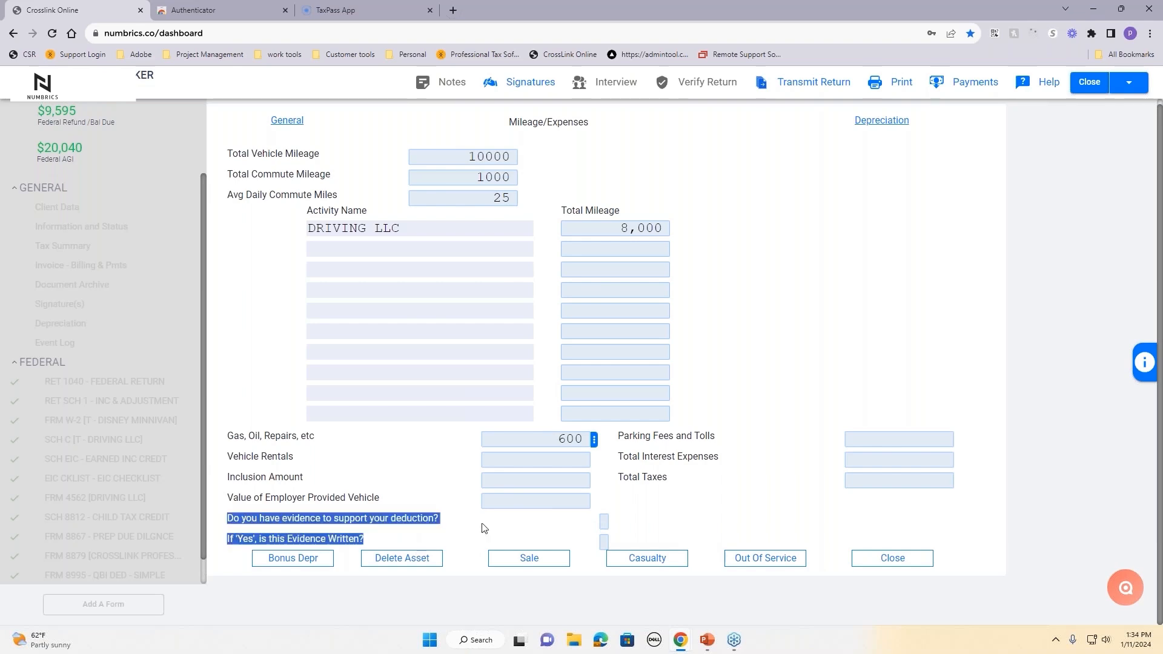
left_click(603, 522)
left_click(604, 542)
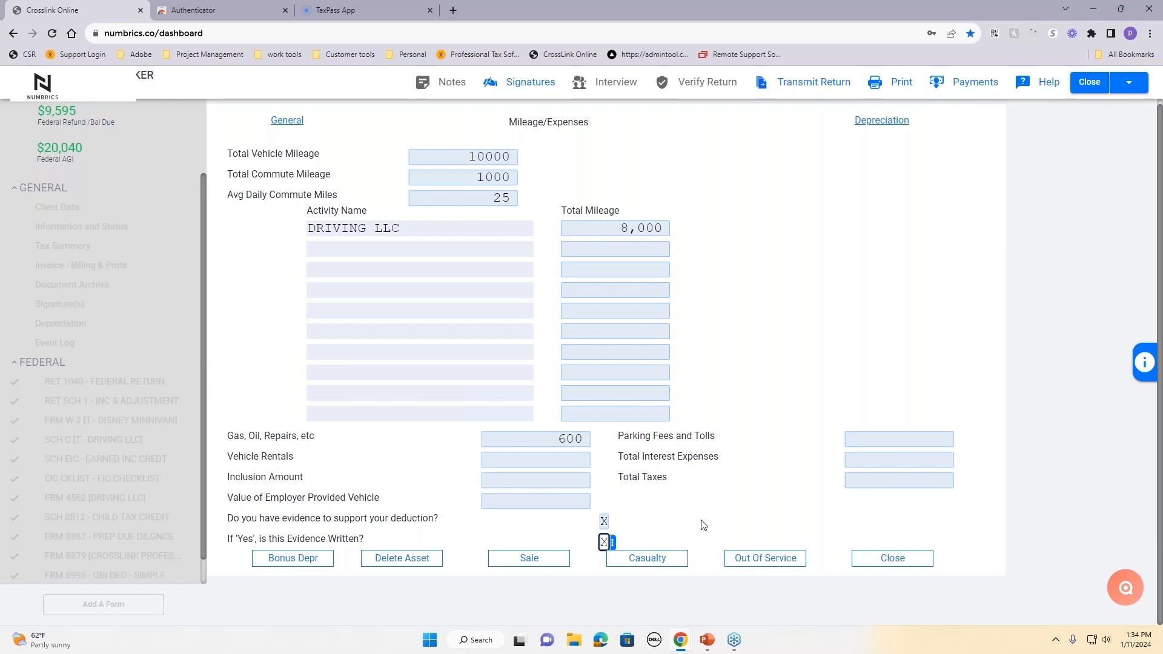
left_click(915, 437)
type("500")
left_click(897, 459)
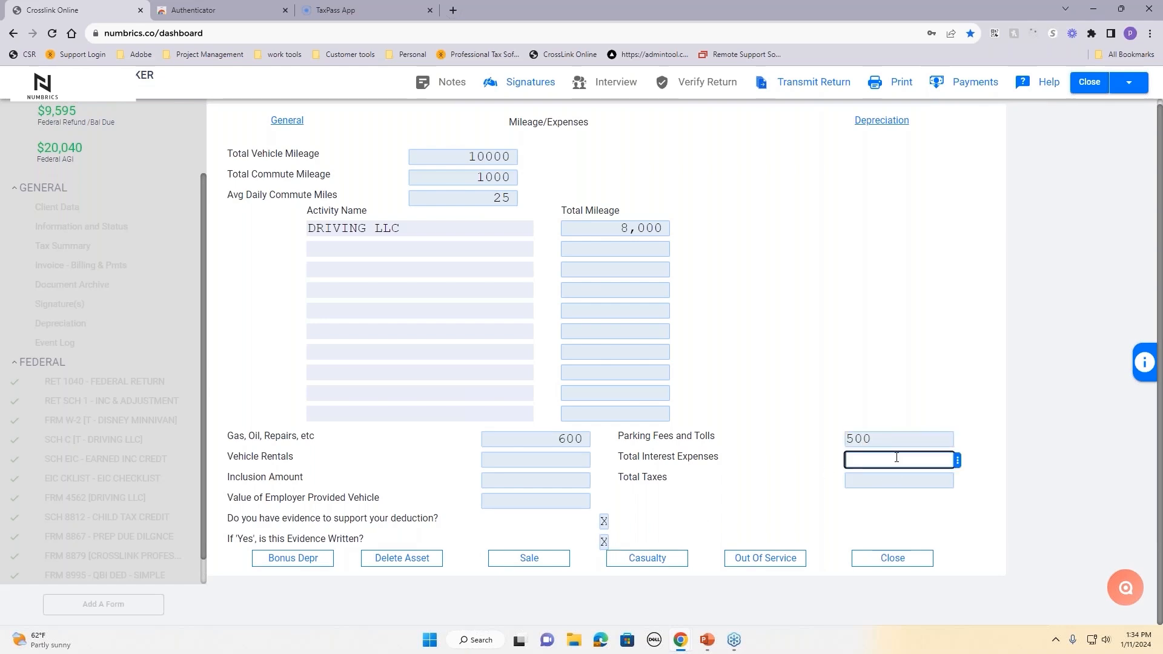
type("1000")
left_click(797, 492)
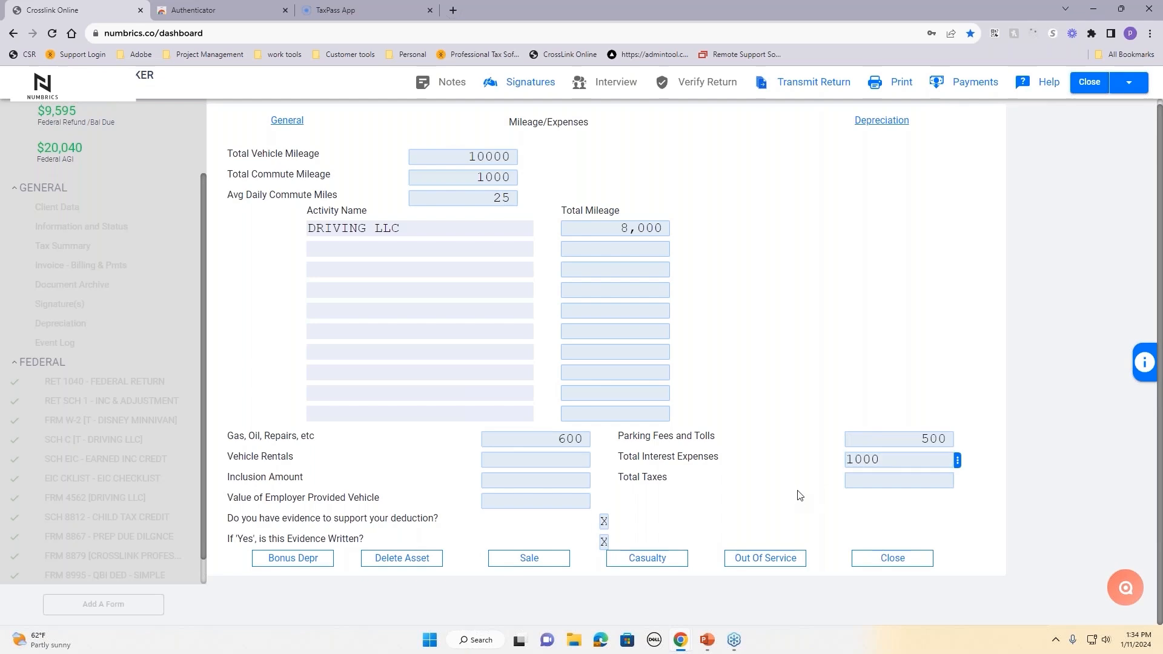
Step: Close the Honda's mileage page, accept the special depreciation allowance, and close the asset
left_click(893, 558)
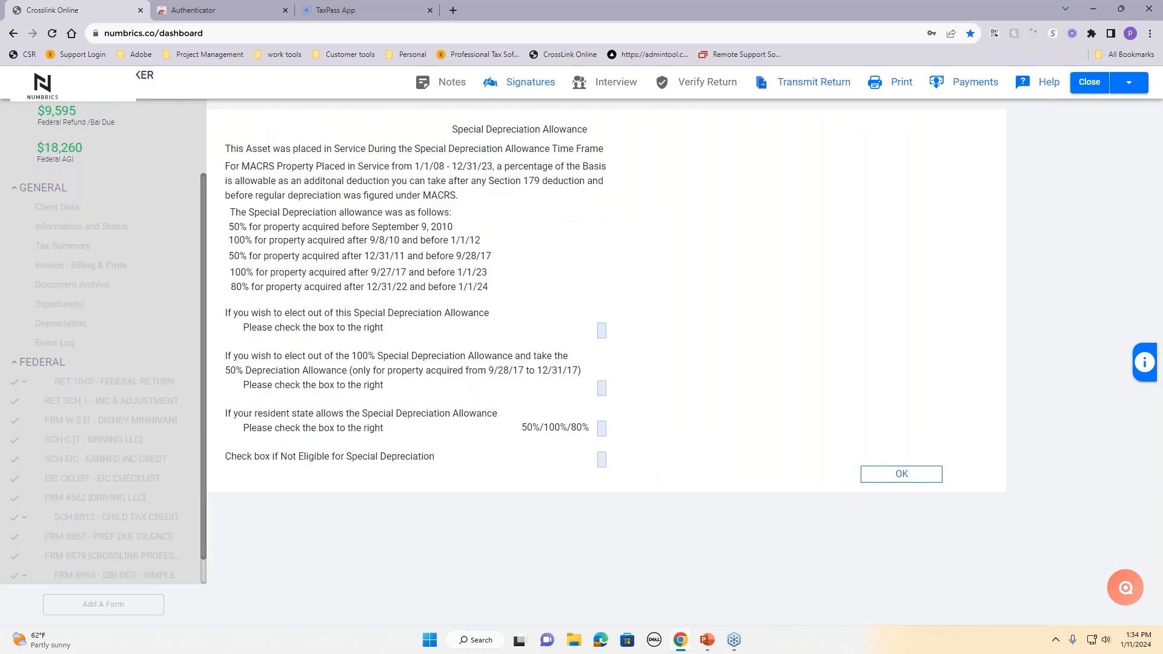
left_click(933, 473)
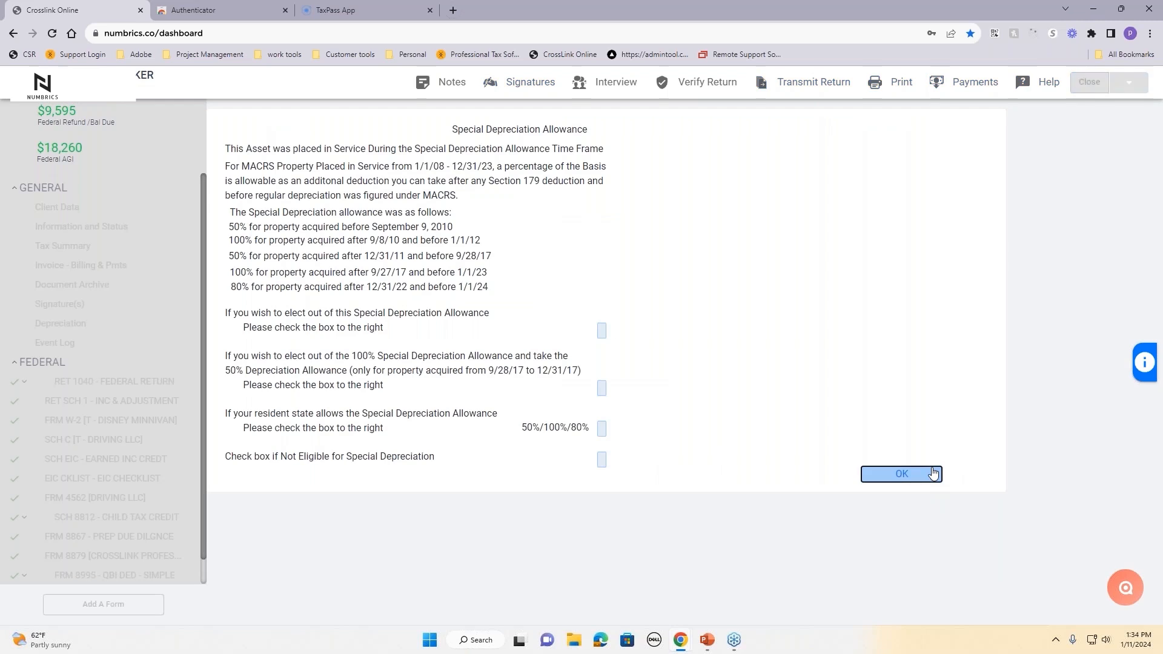
left_click(929, 497)
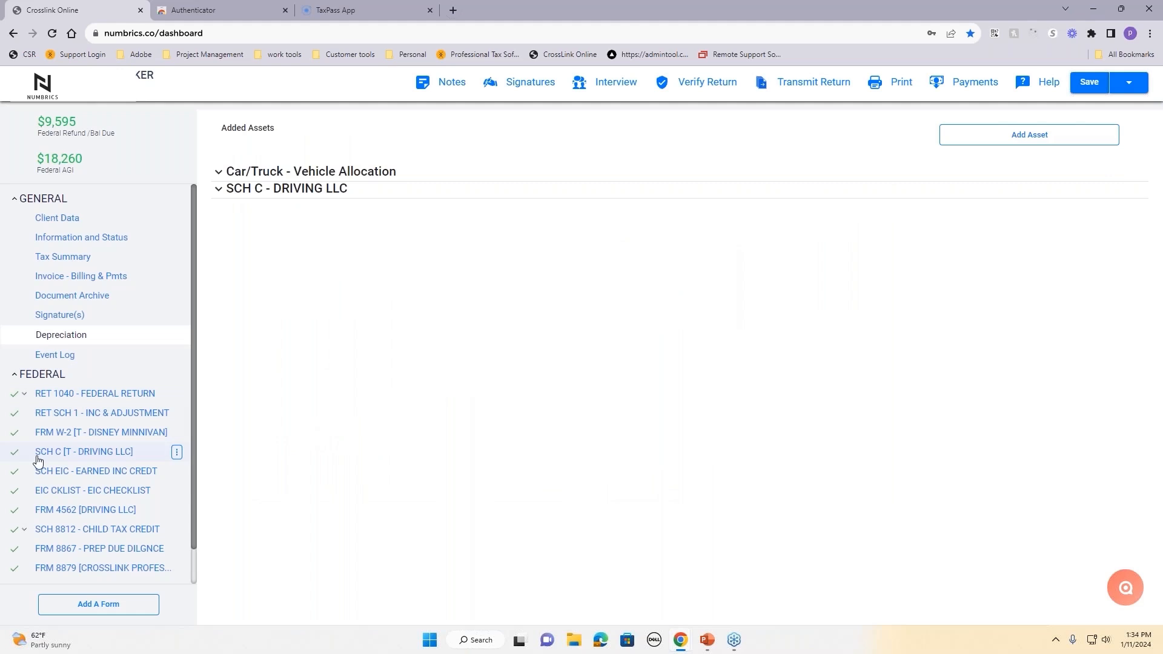
left_click(85, 455)
scroll(489, 465, "down", 1)
scroll(489, 464, "down", 12)
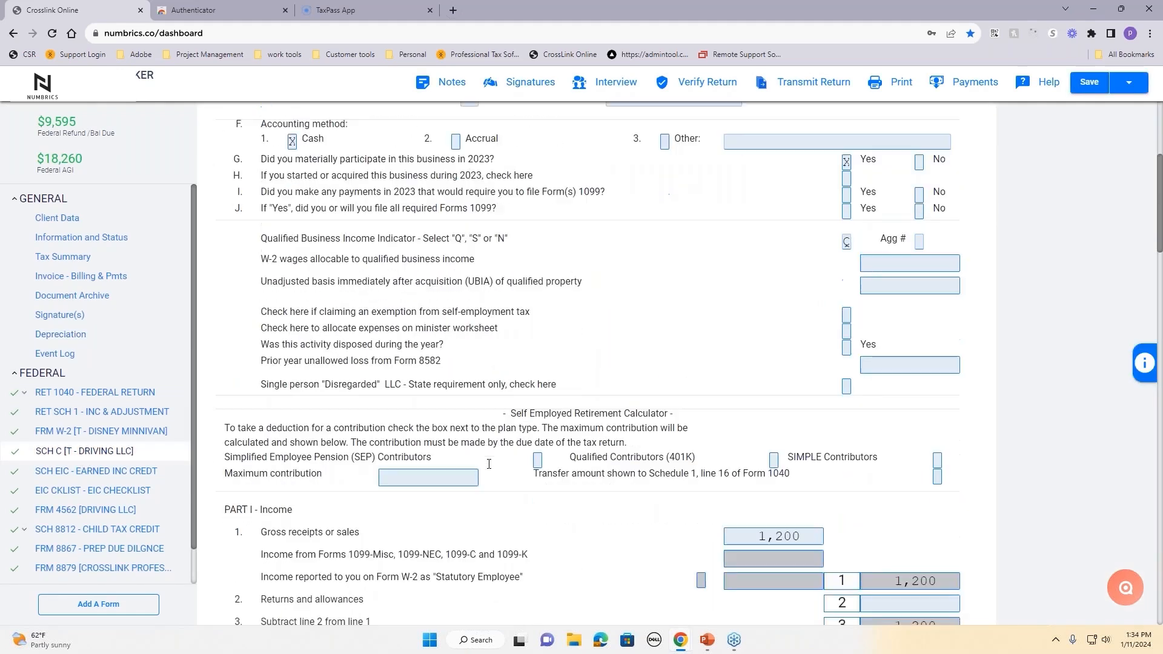
scroll(489, 464, "down", 1)
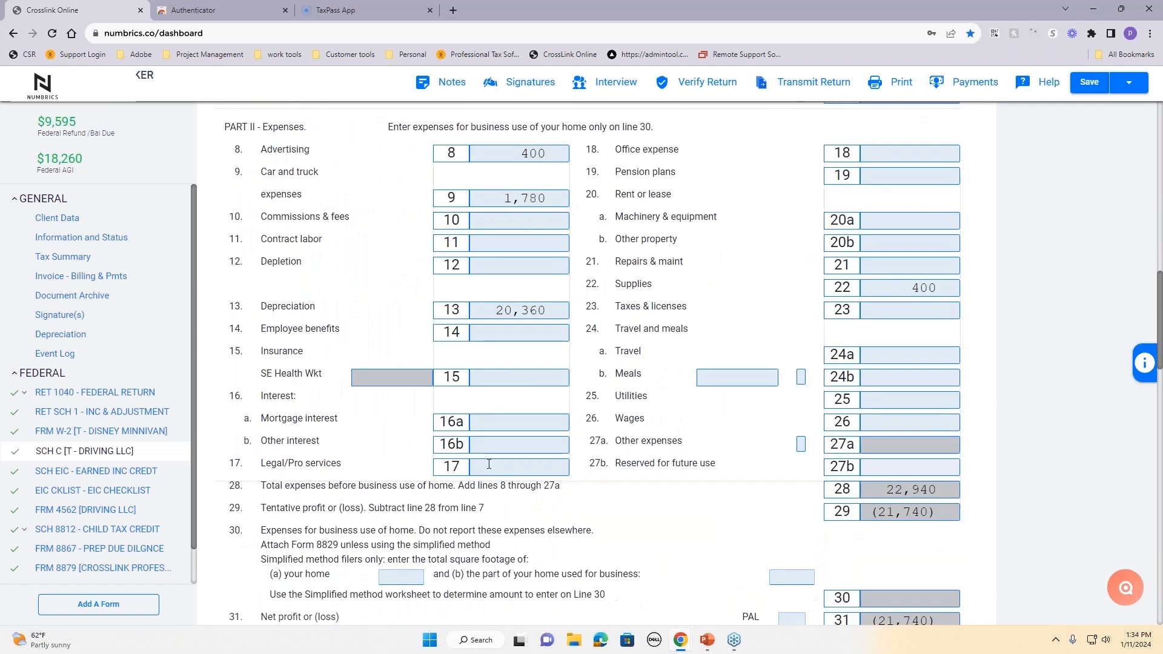
scroll(489, 464, "up", 2)
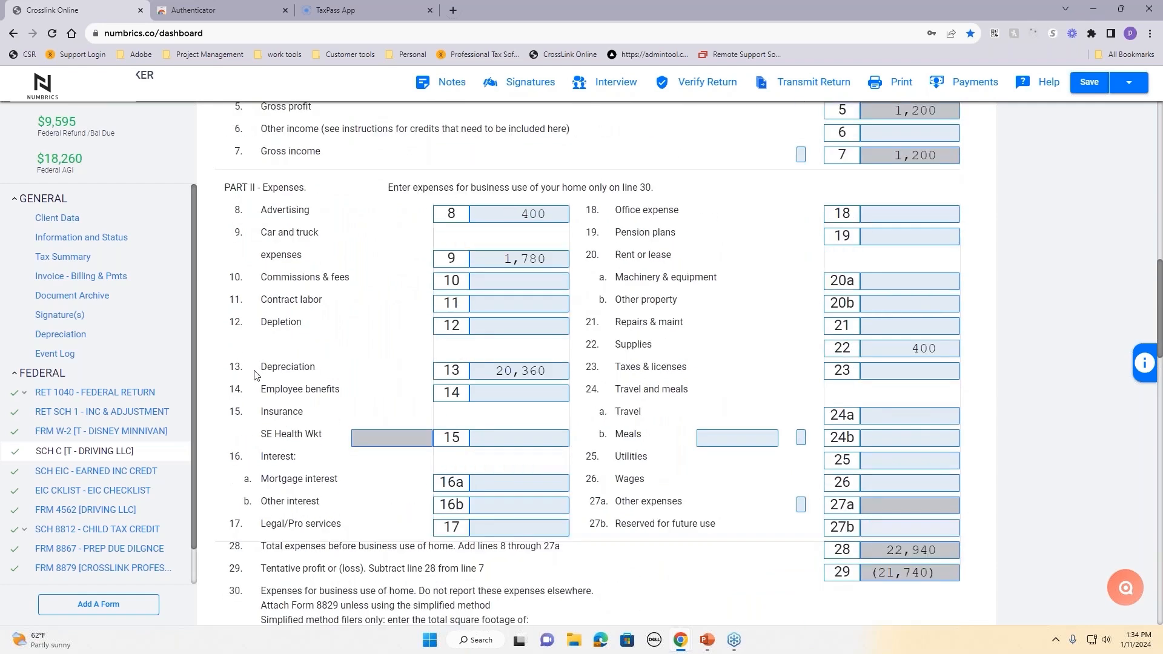
left_click_drag(258, 371, 337, 371)
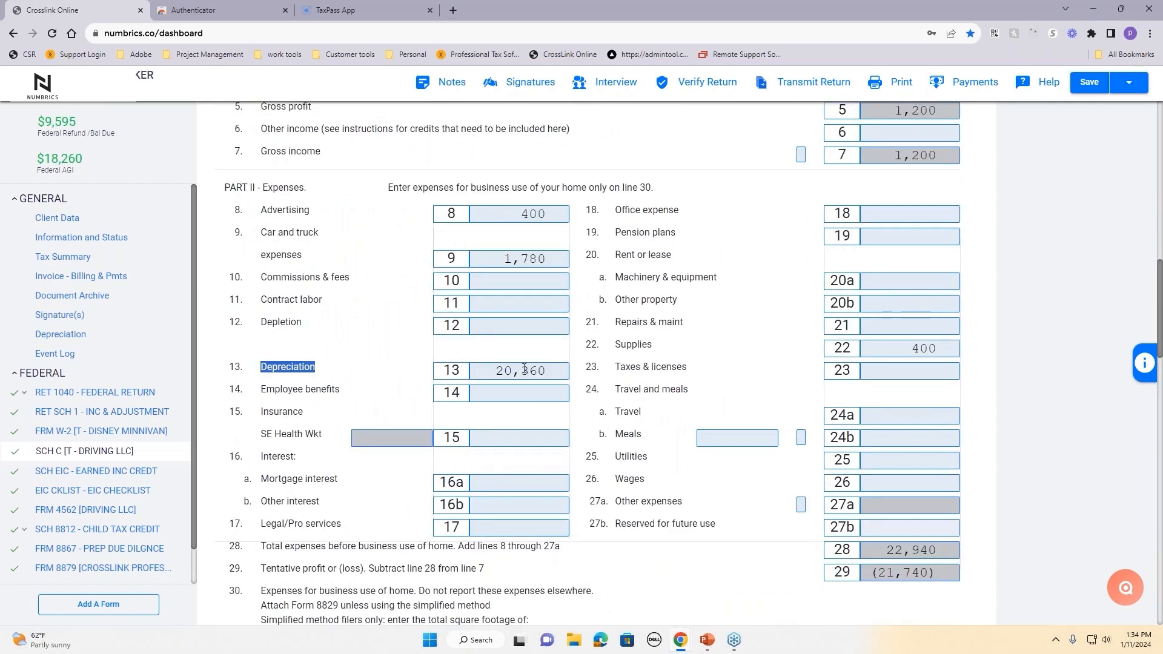
left_click_drag(261, 234, 319, 265)
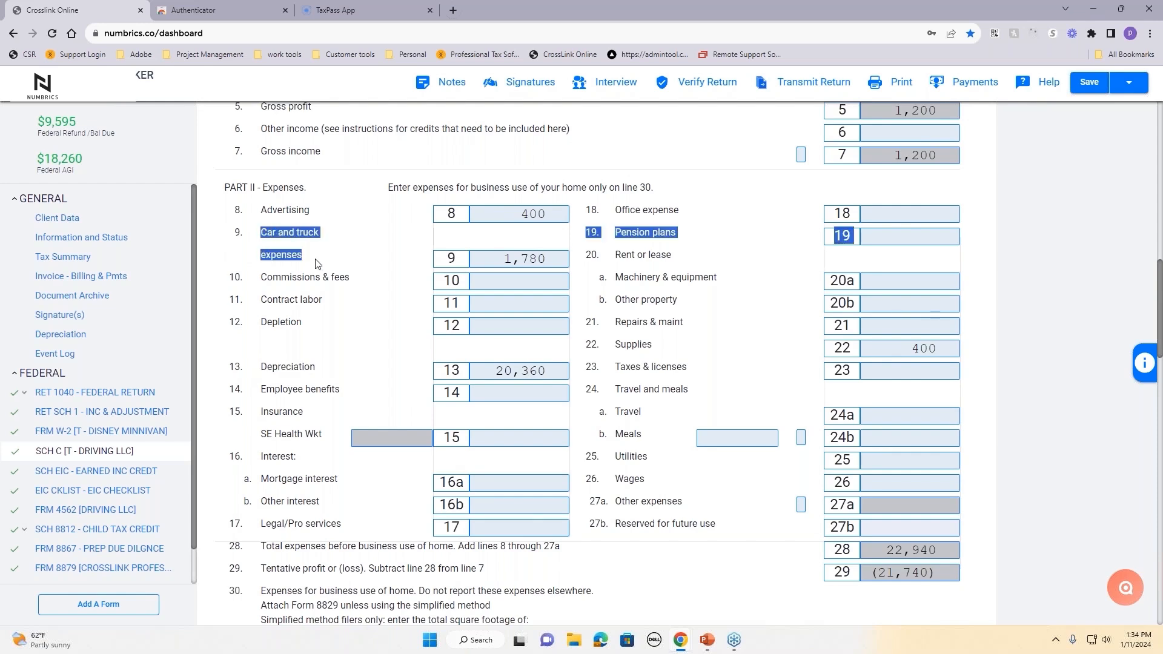
left_click(609, 351)
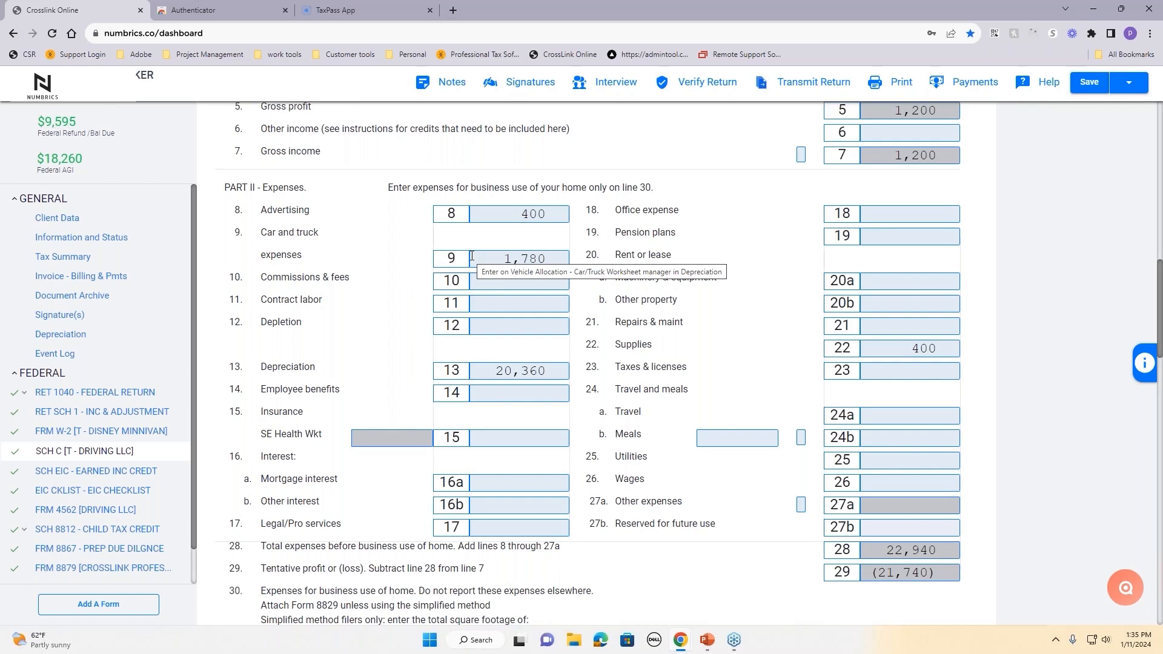
scroll(472, 256, "down", 9)
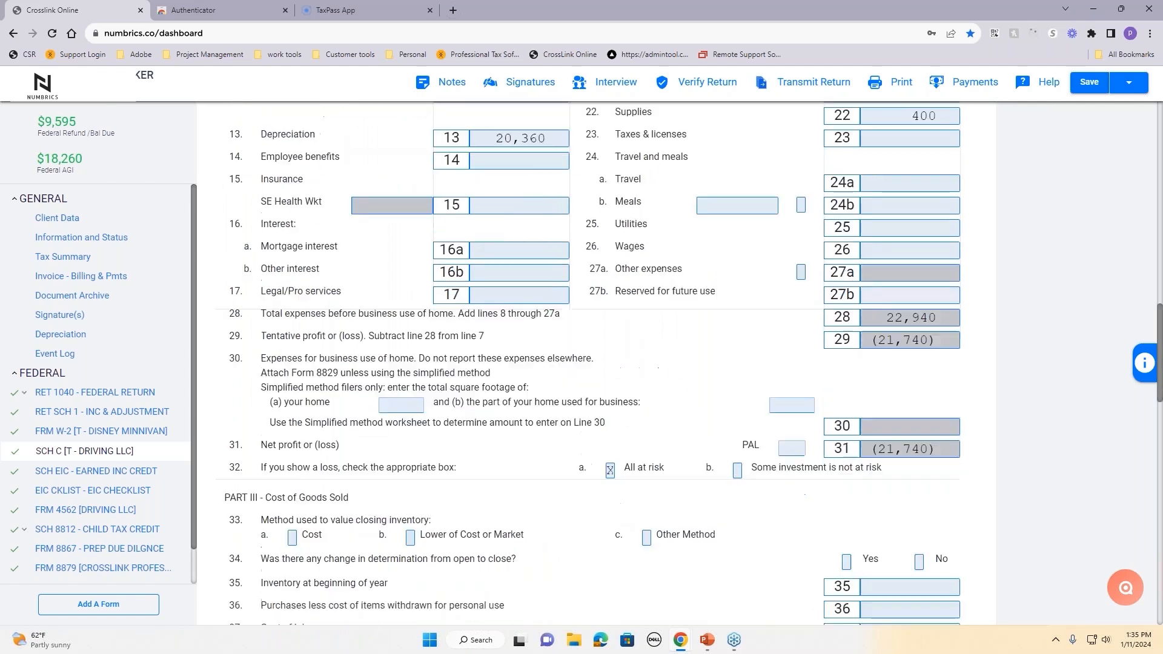
scroll(278, 121, "down", 1)
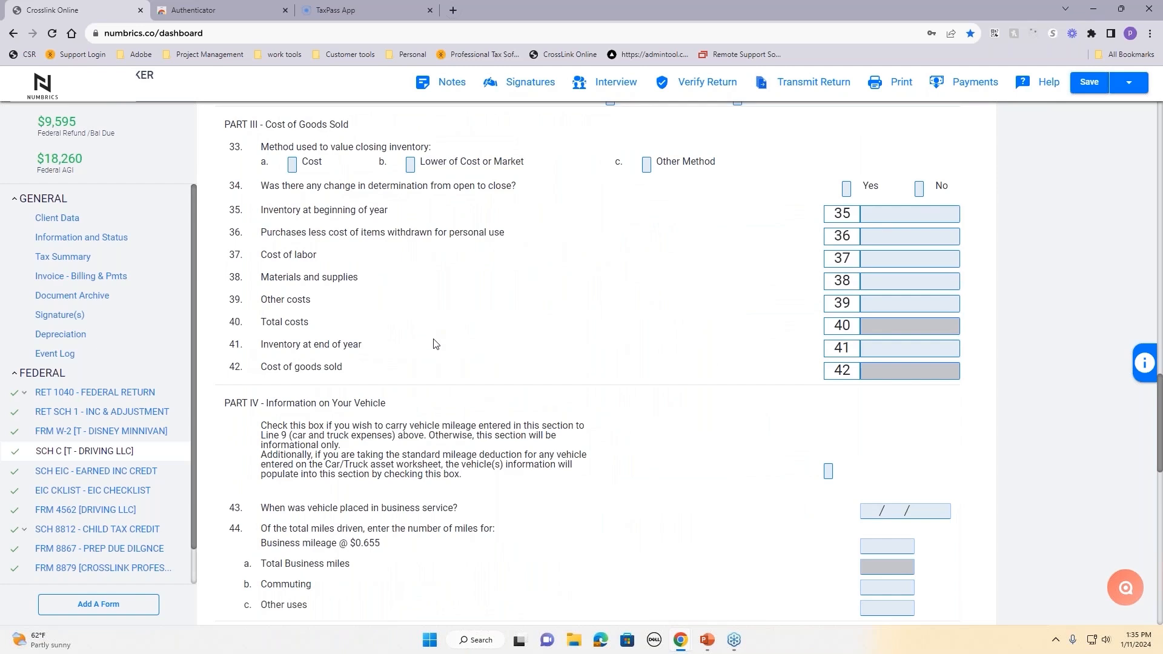
scroll(333, 163, "down", 4)
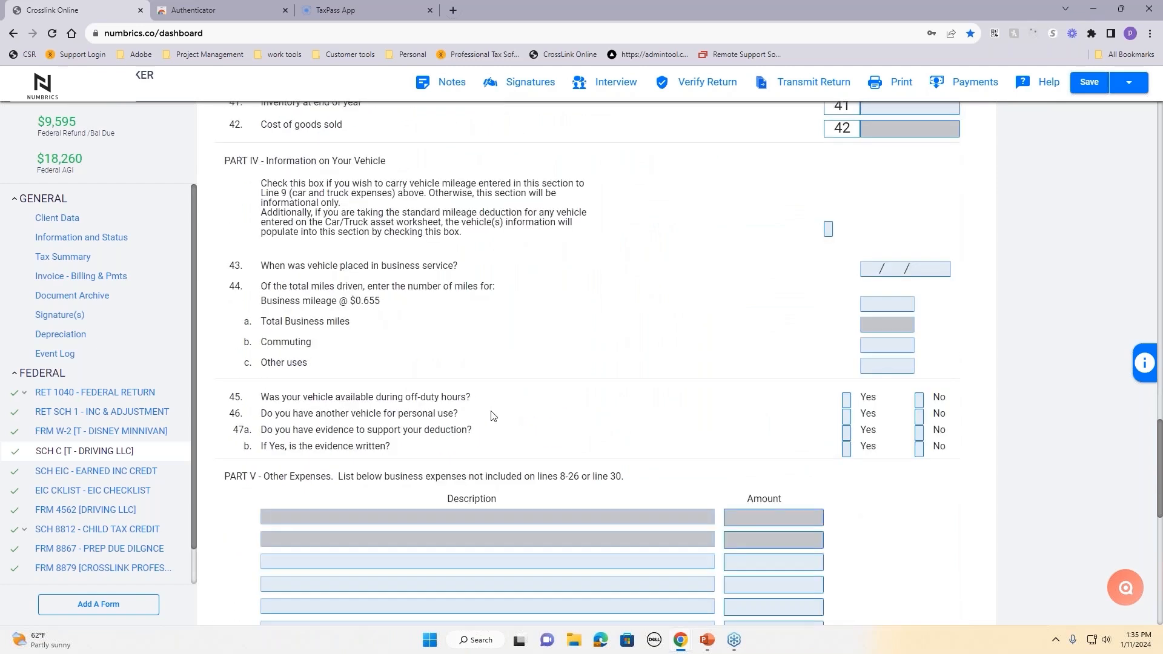
scroll(328, 205, "down", 5)
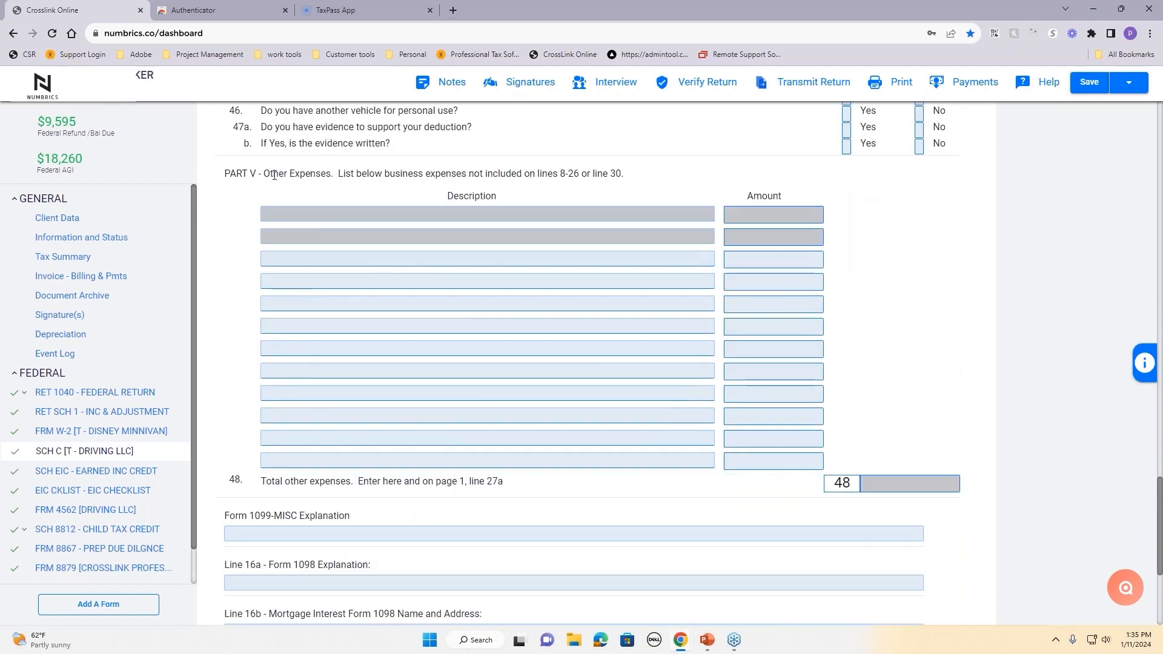
left_click_drag(274, 175, 224, 175)
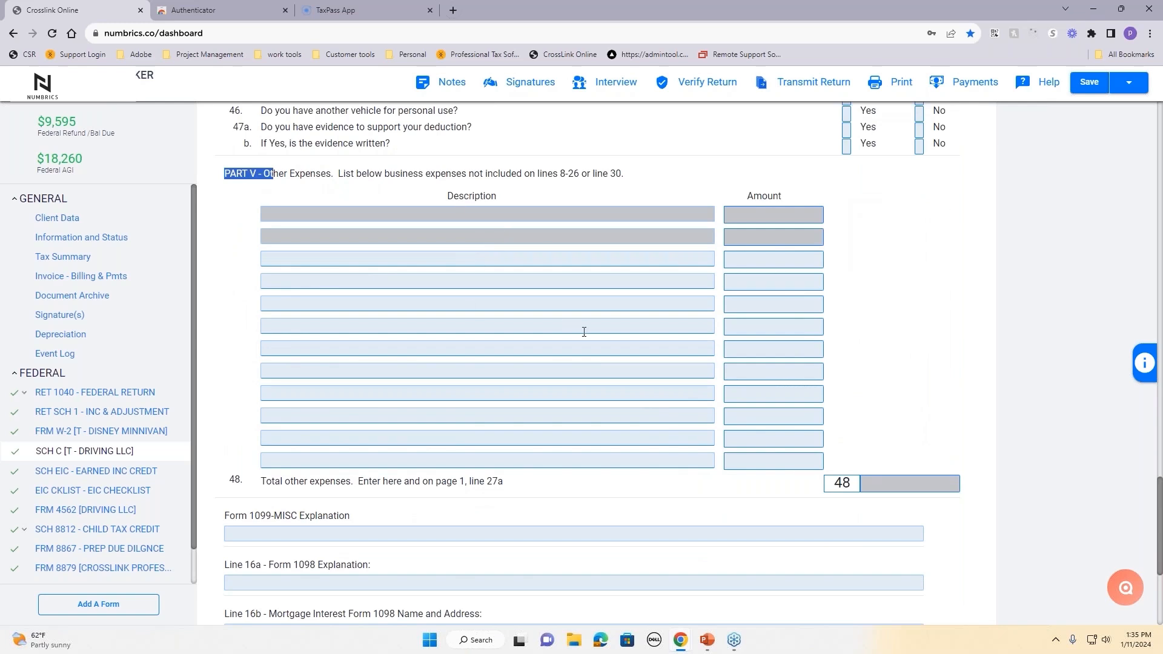
scroll(584, 332, "down", 2)
scroll(584, 332, "up", 8)
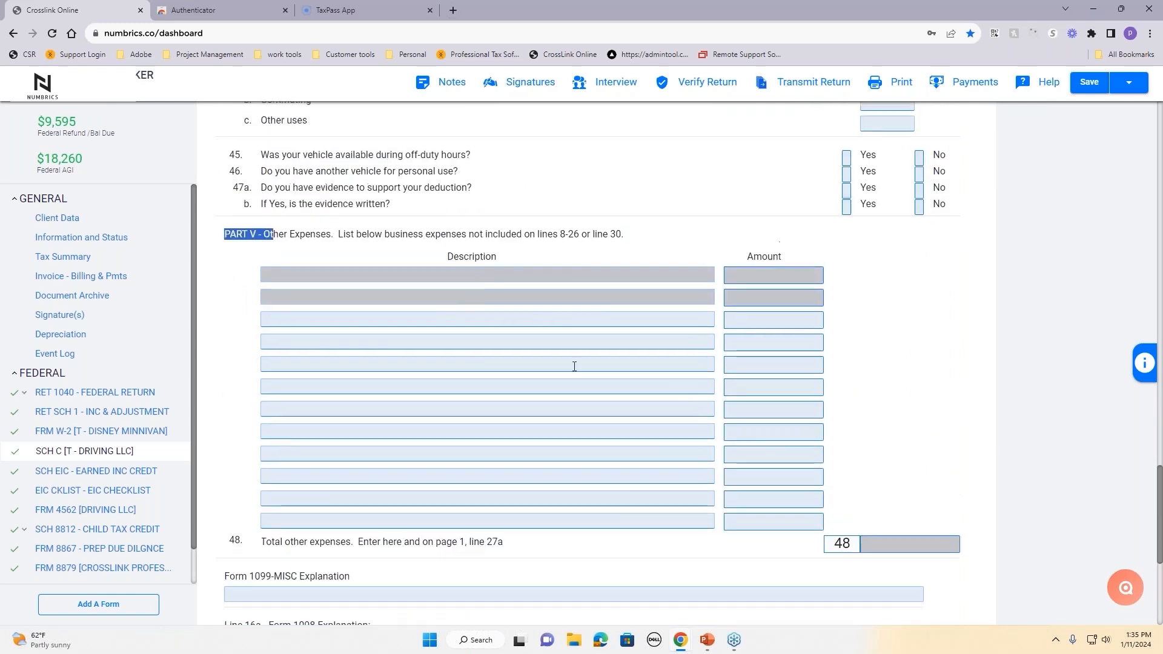
scroll(577, 375, "up", 15)
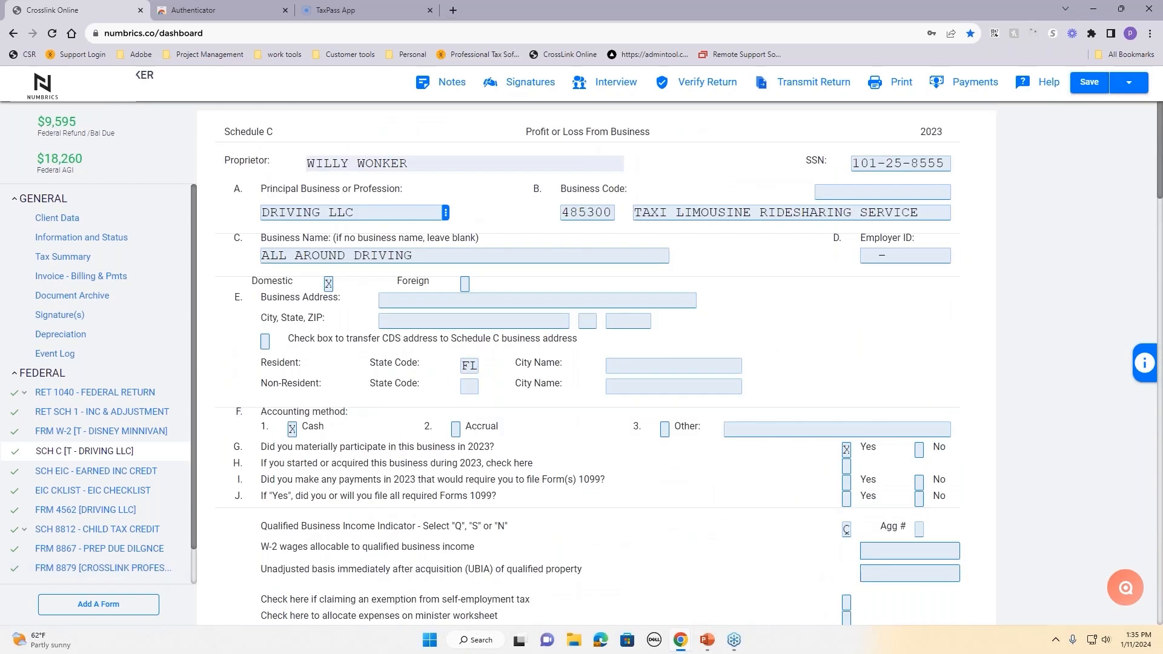
Step: On the W-2, pick GYM BY THE SEA from the employer ID choices list
left_click(100, 431)
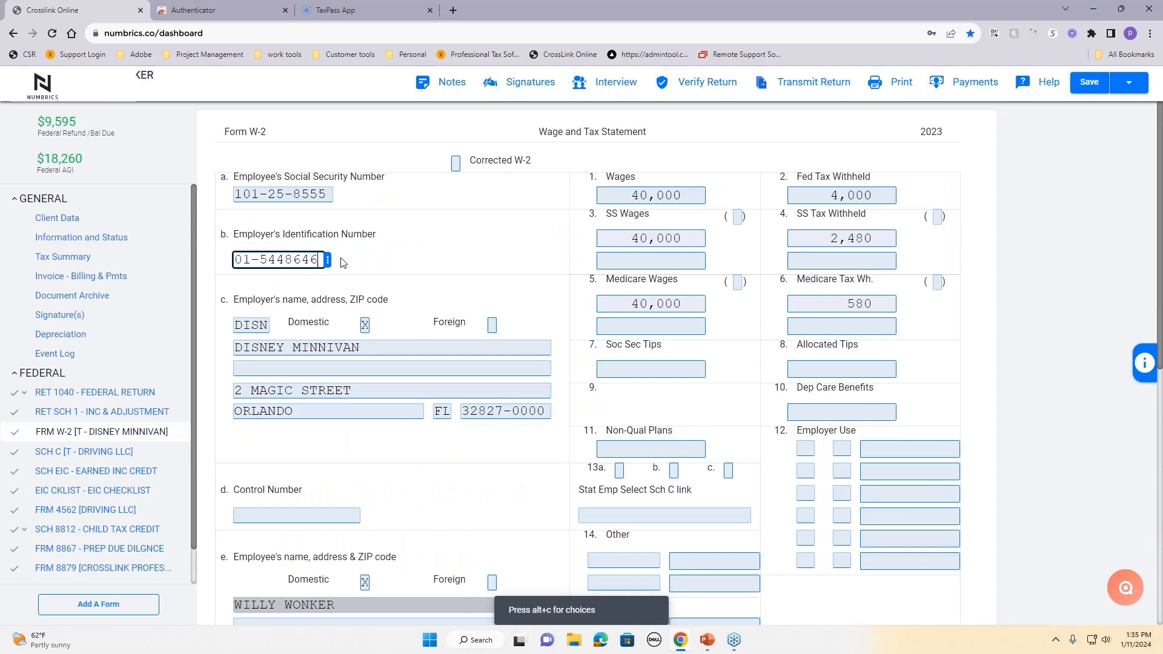
left_click(425, 271)
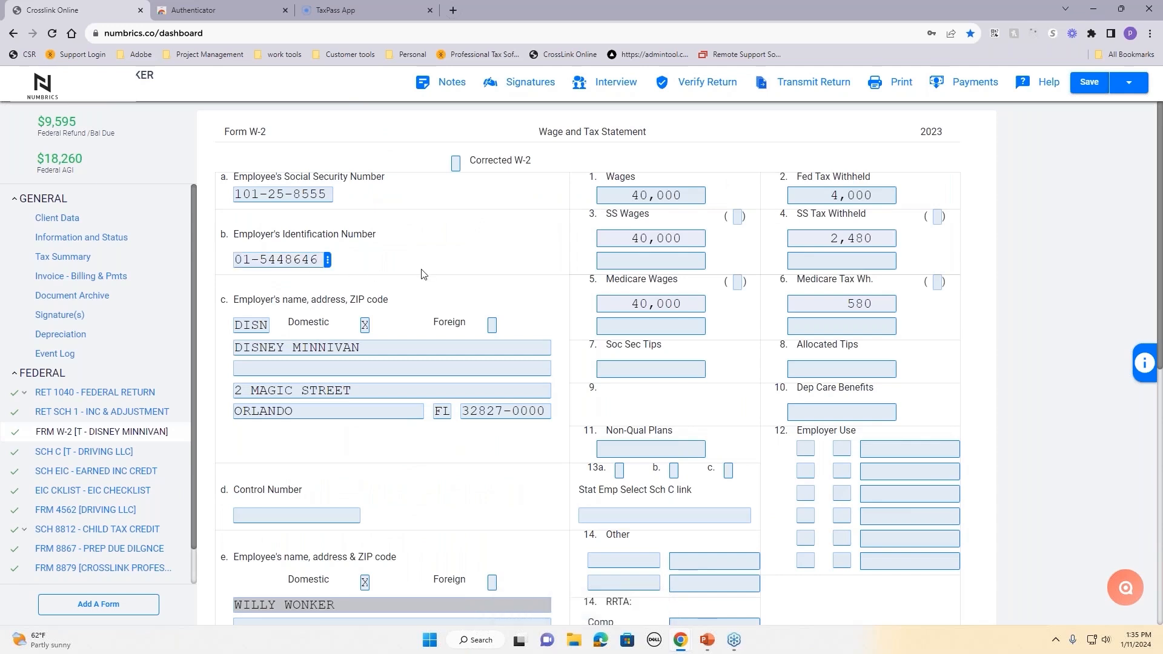
left_click(327, 261)
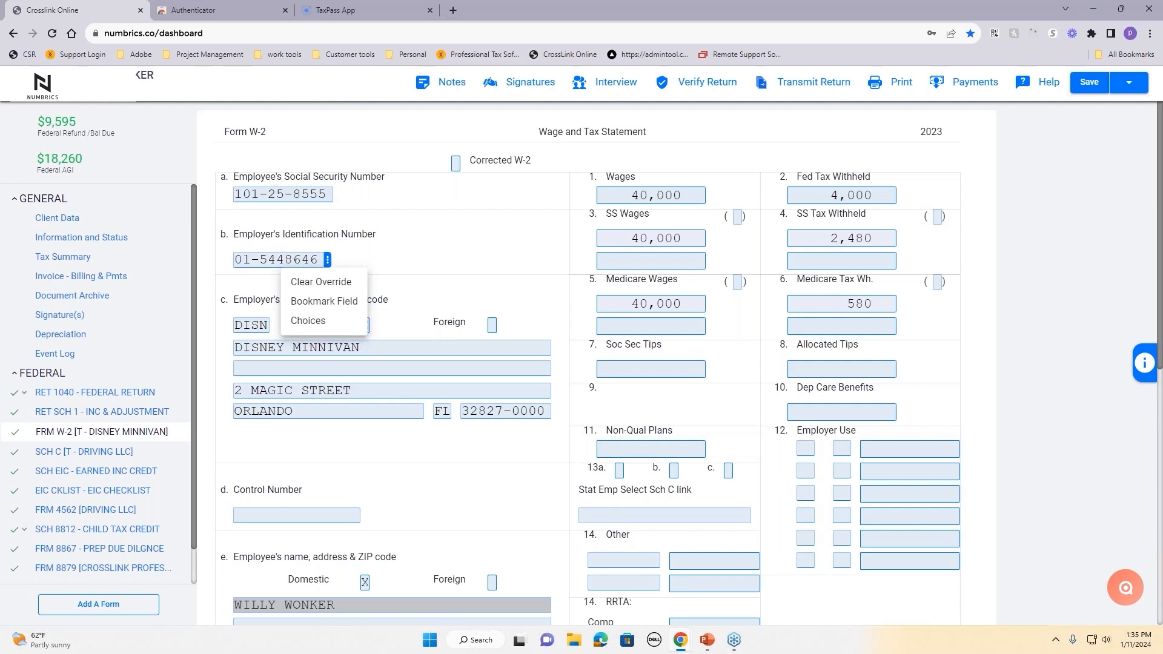
left_click(321, 322)
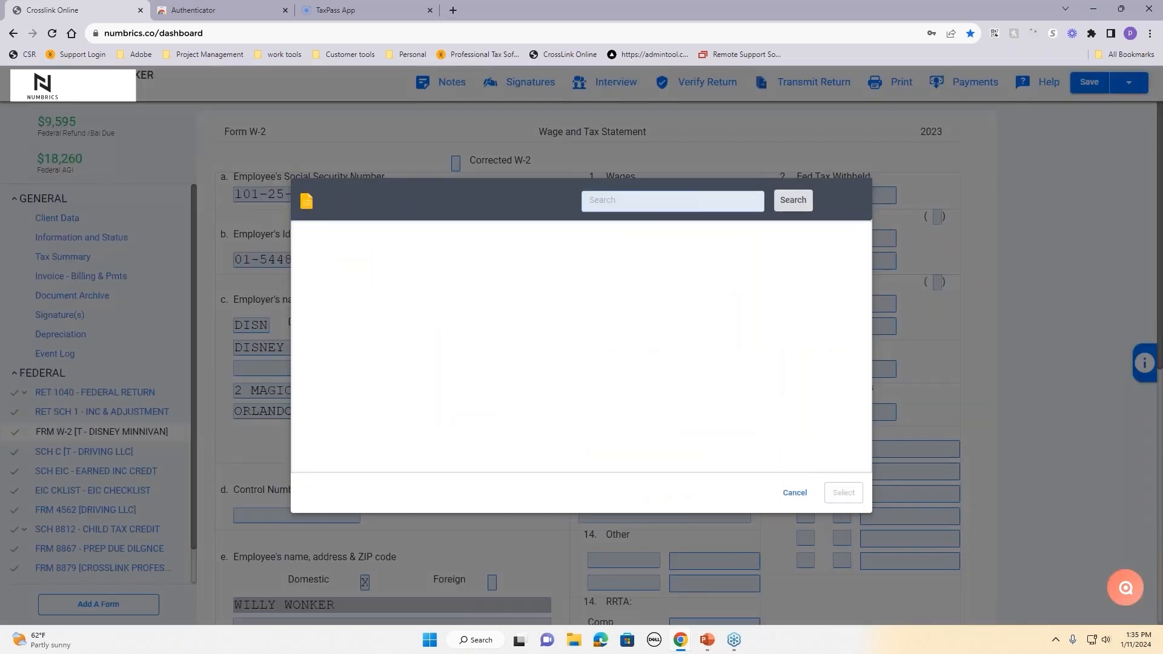
scroll(403, 338, "down", 1)
scroll(464, 431, "up", 1)
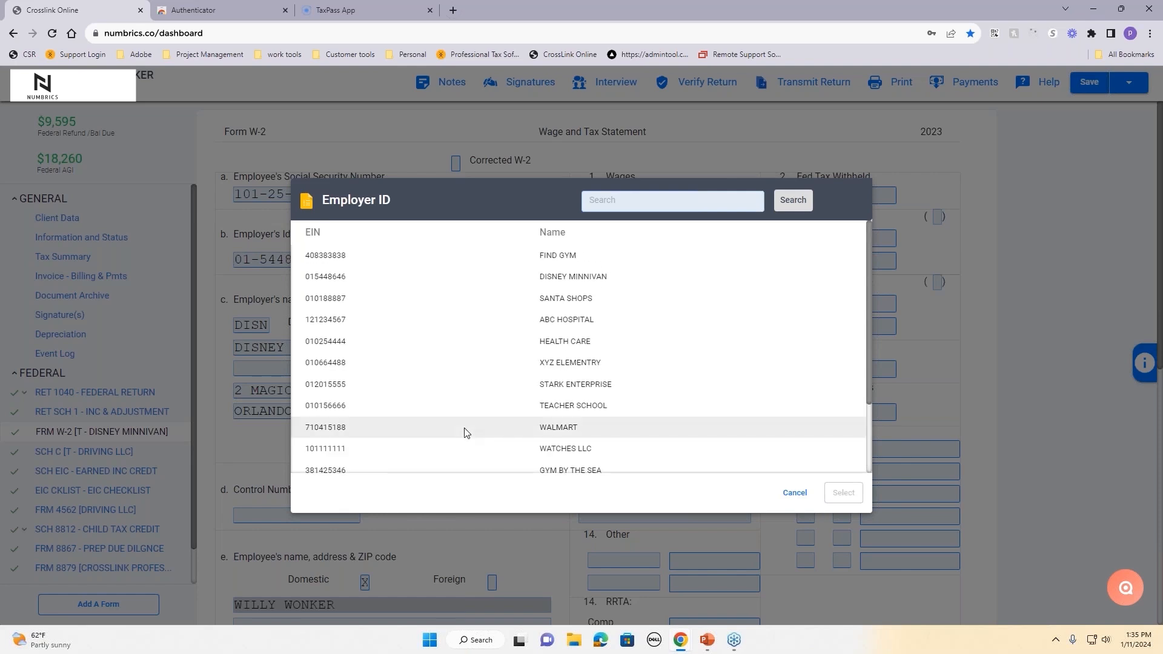
scroll(465, 430, "down", 1)
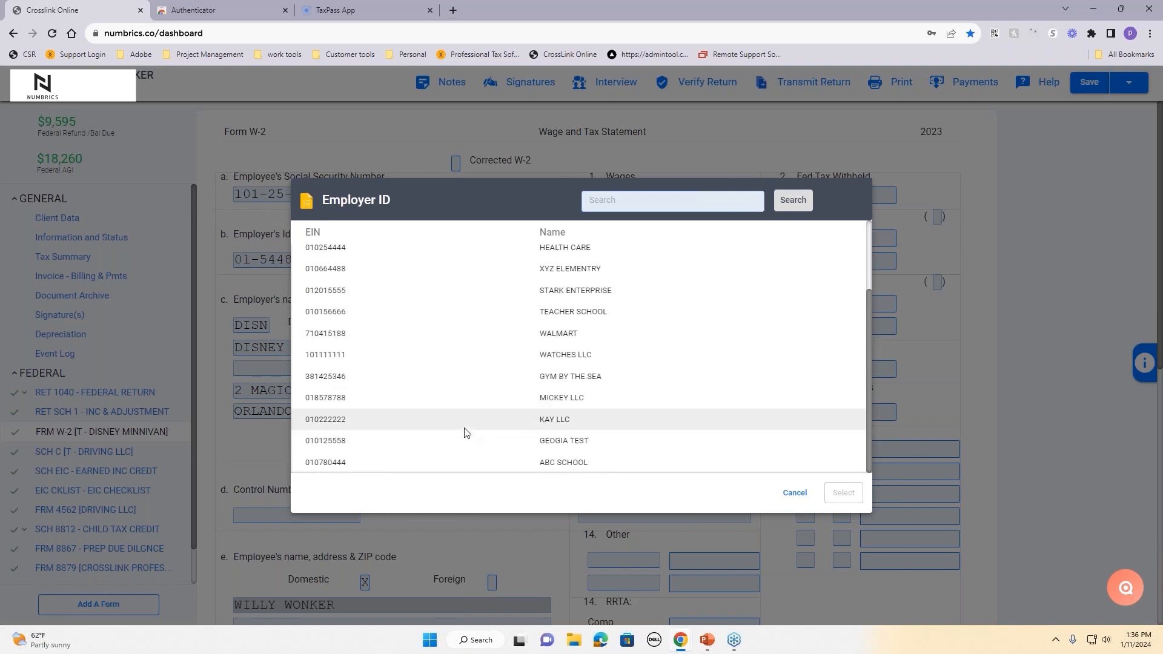
left_click(575, 377)
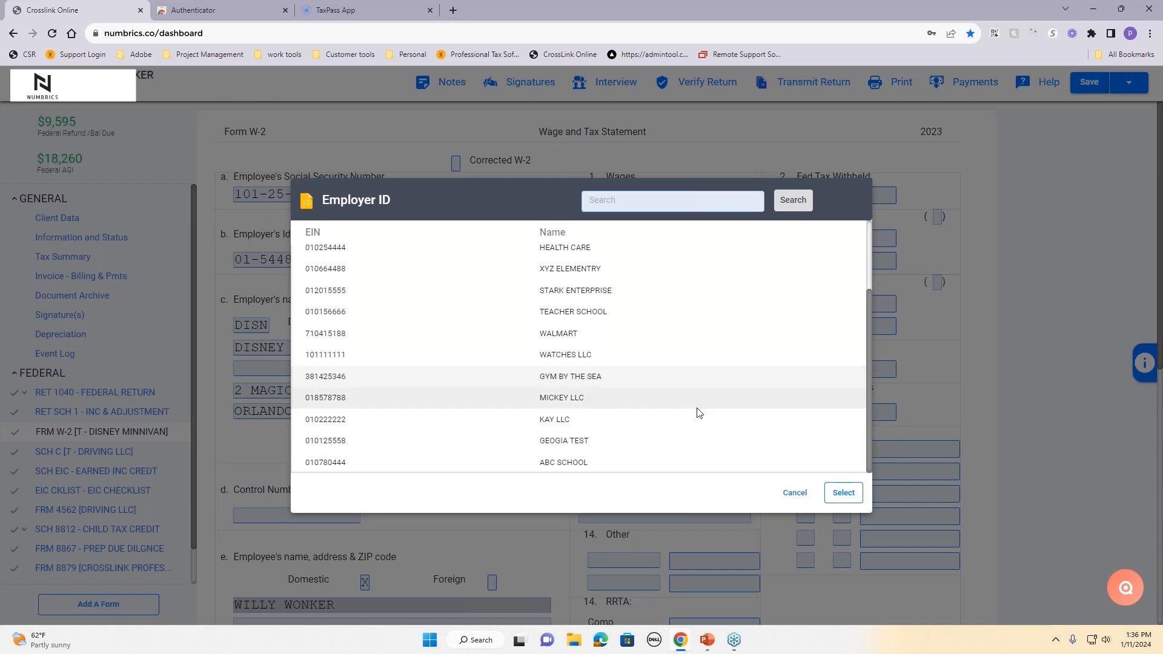
left_click(848, 492)
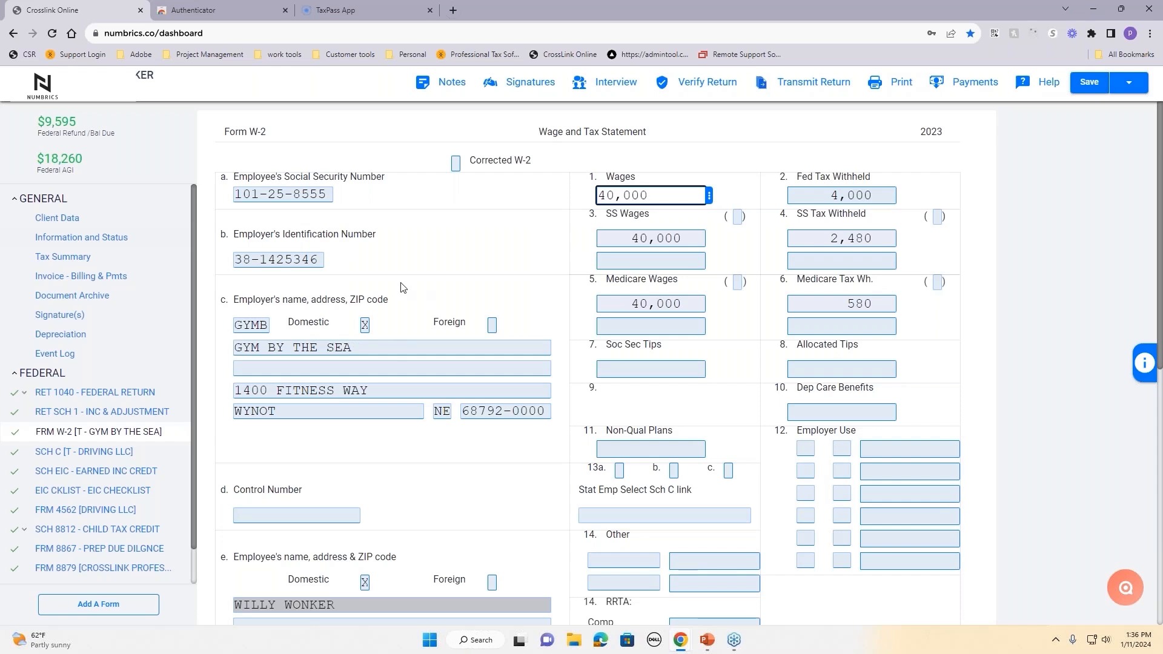
left_click(309, 259)
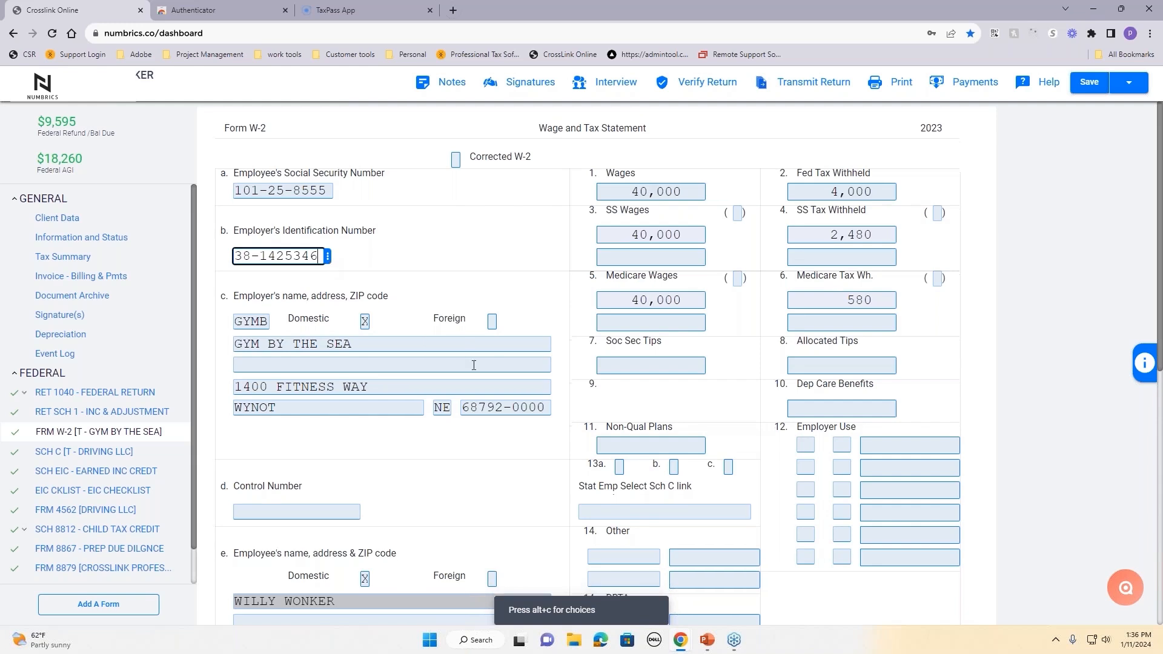
scroll(442, 374, "down", 3)
left_click(806, 265)
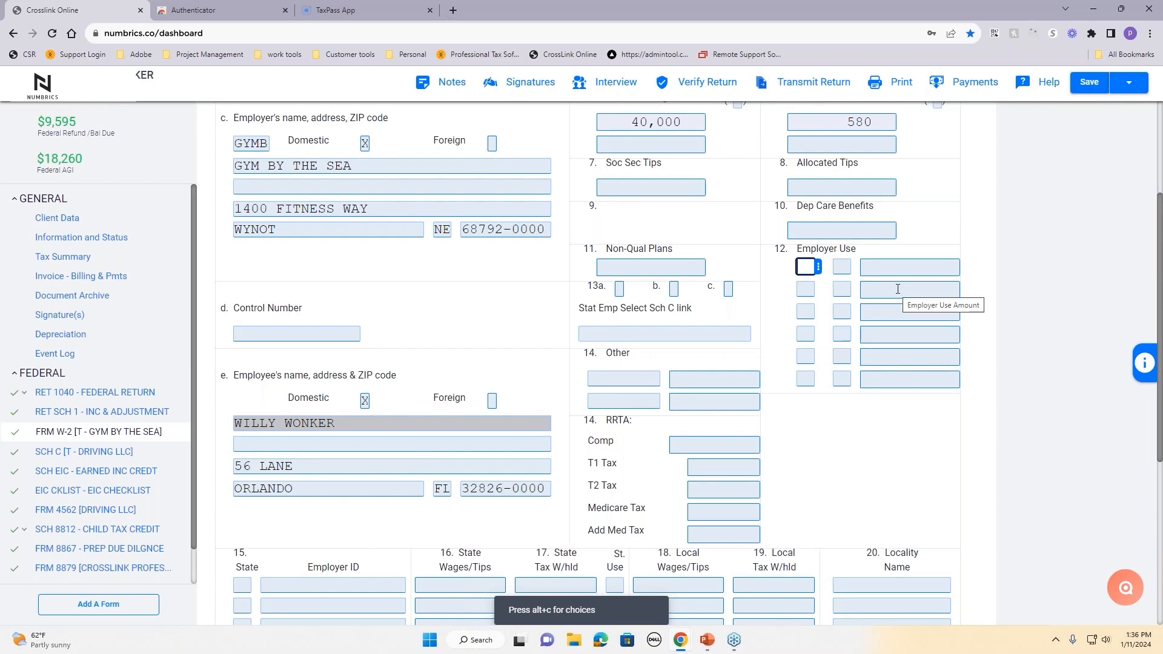
left_click(819, 268)
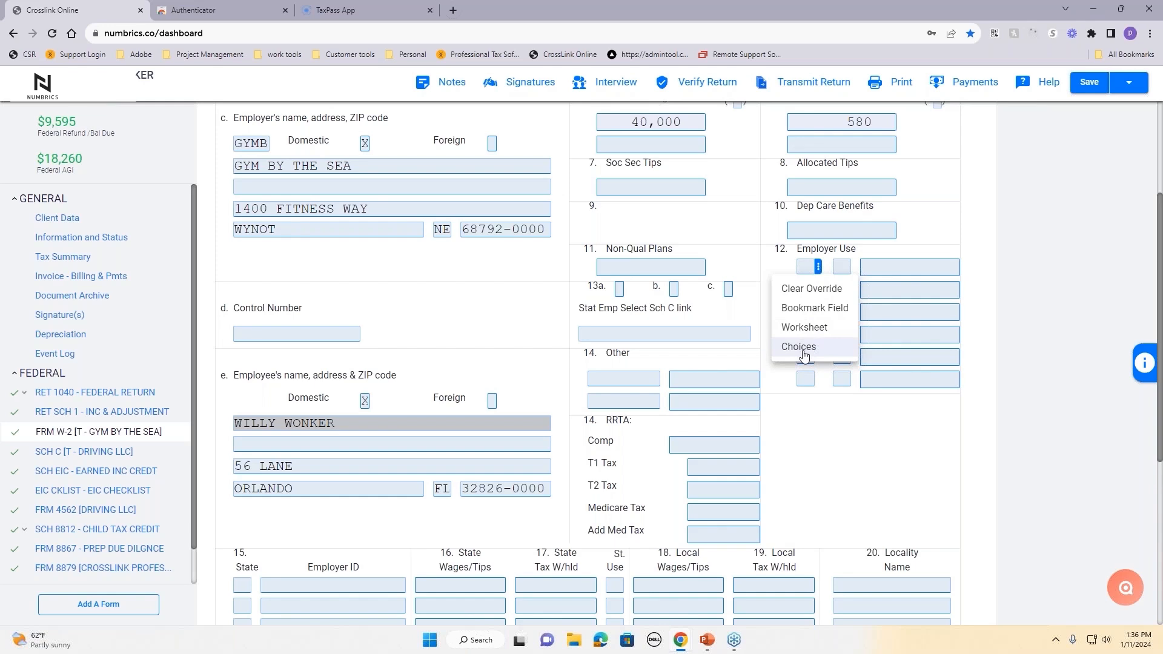
left_click(800, 347)
scroll(468, 338, "down", 3)
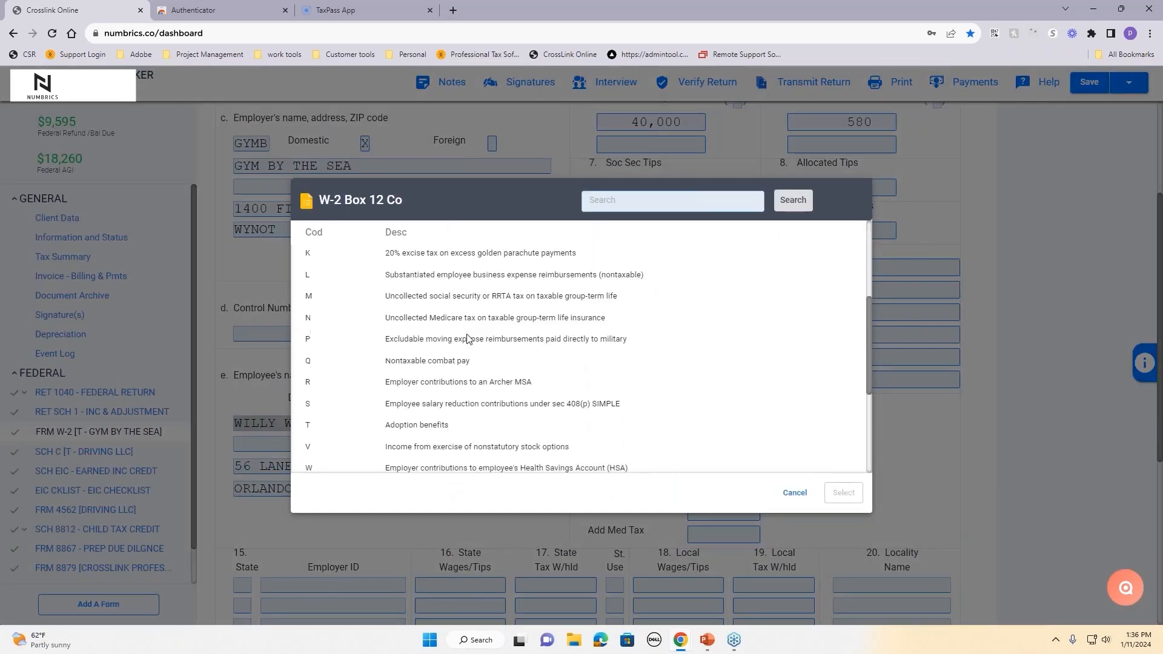
scroll(467, 338, "down", 3)
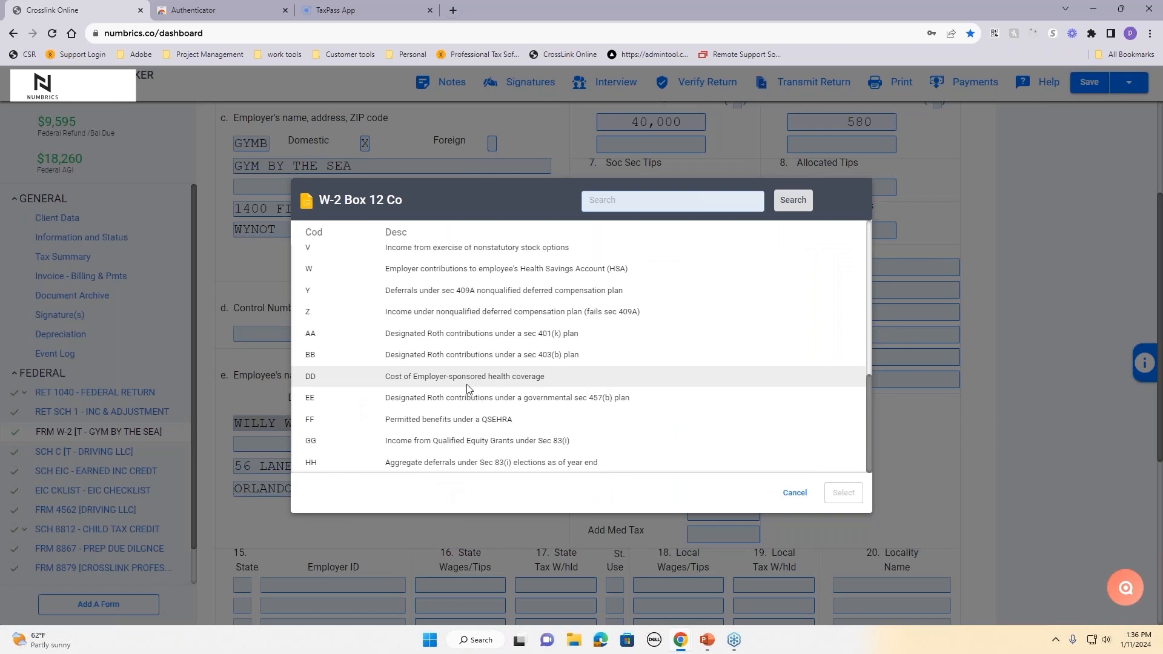
left_click(795, 493)
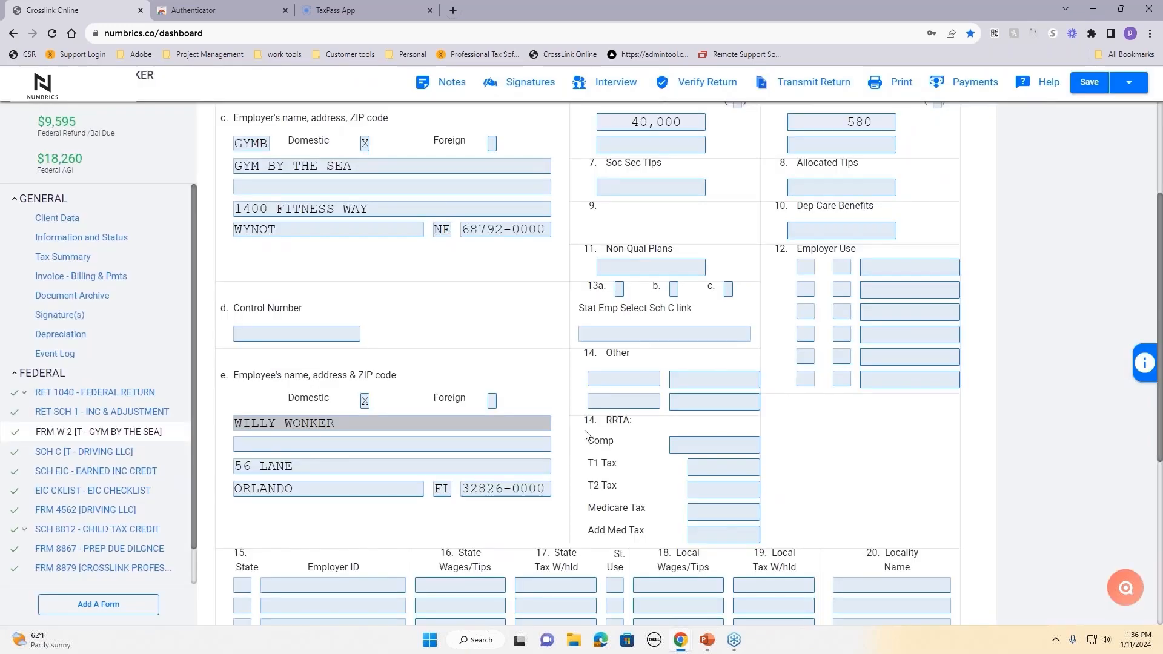
scroll(597, 442, "down", 3)
scroll(512, 455, "down", 2)
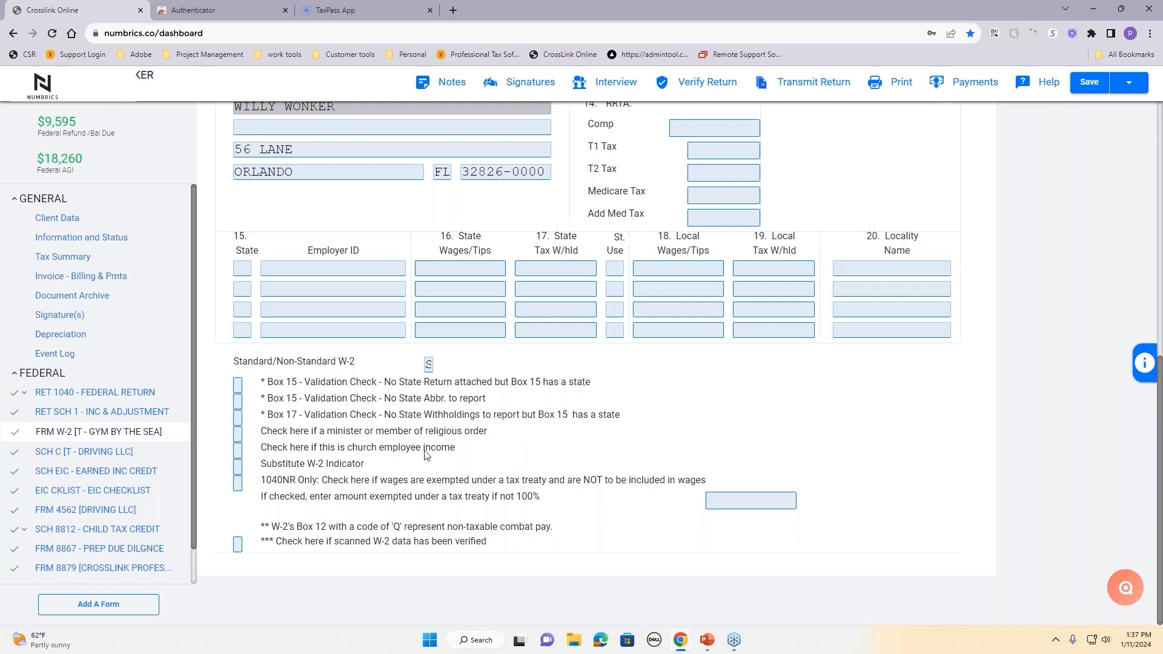
Step: Dismiss the All Forms & Schedules list without adding anything and scroll the form list
left_click(130, 604)
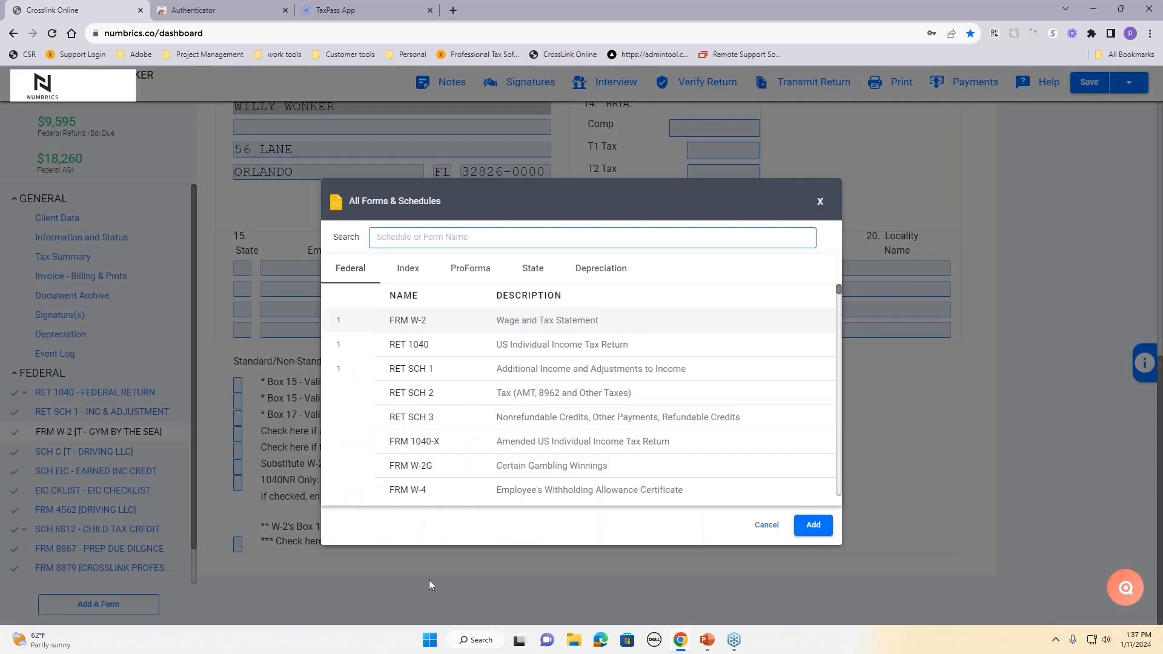
left_click(767, 525)
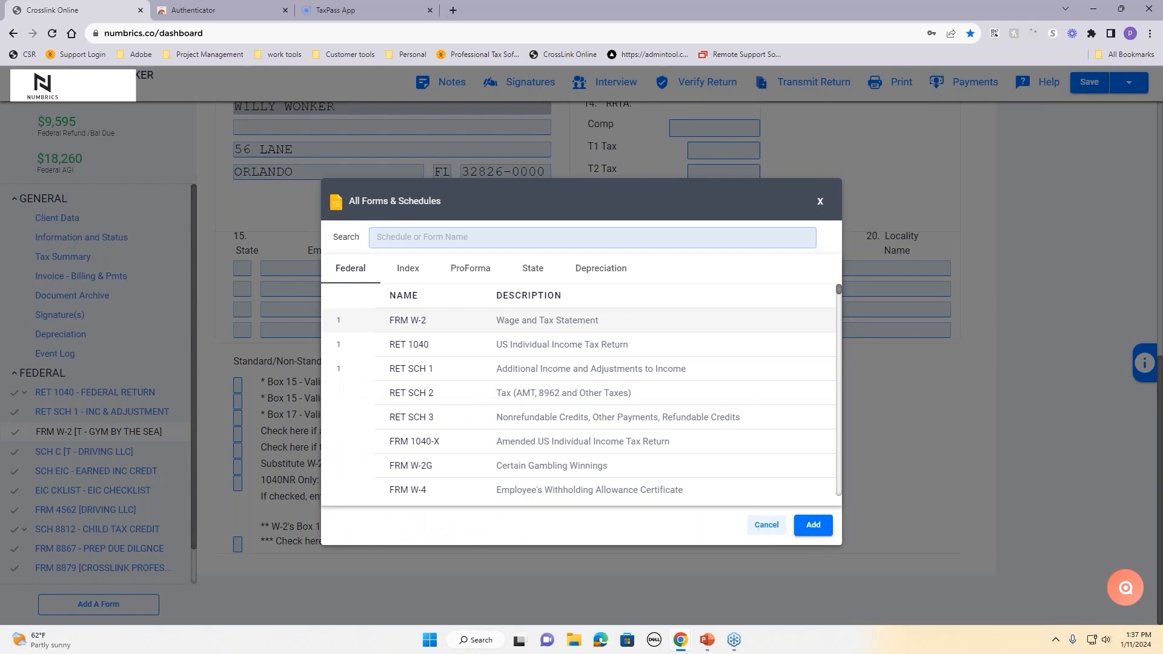
scroll(85, 514, "down", 1)
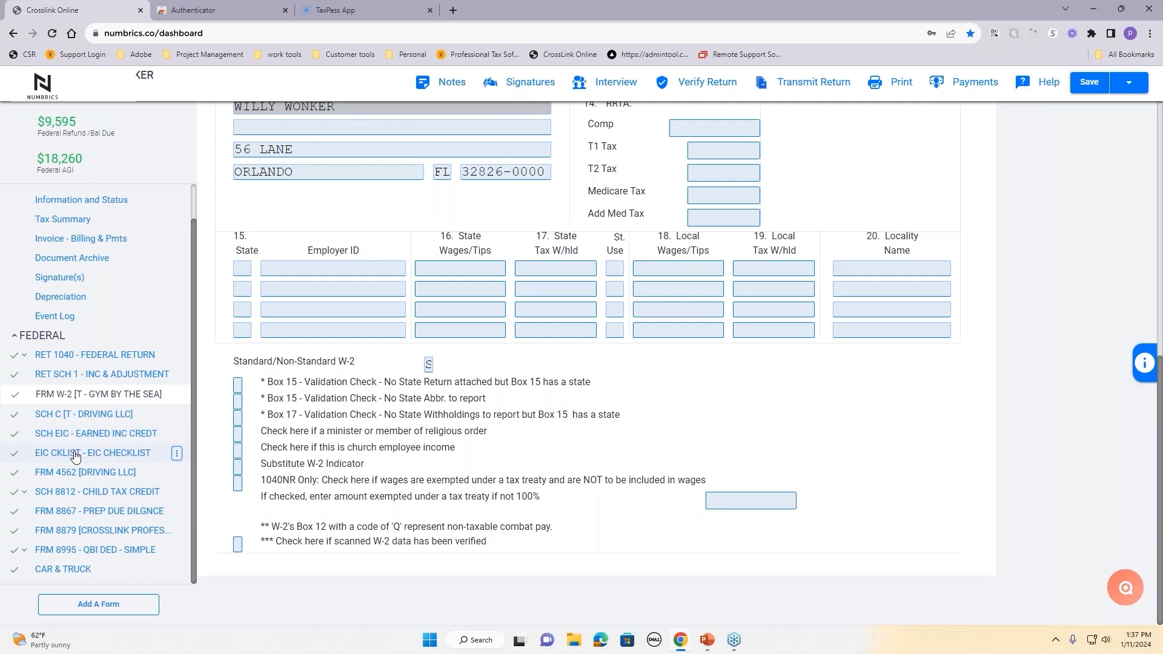
Step: Open Form 8879 and clear its existing refund type 1
left_click(113, 531)
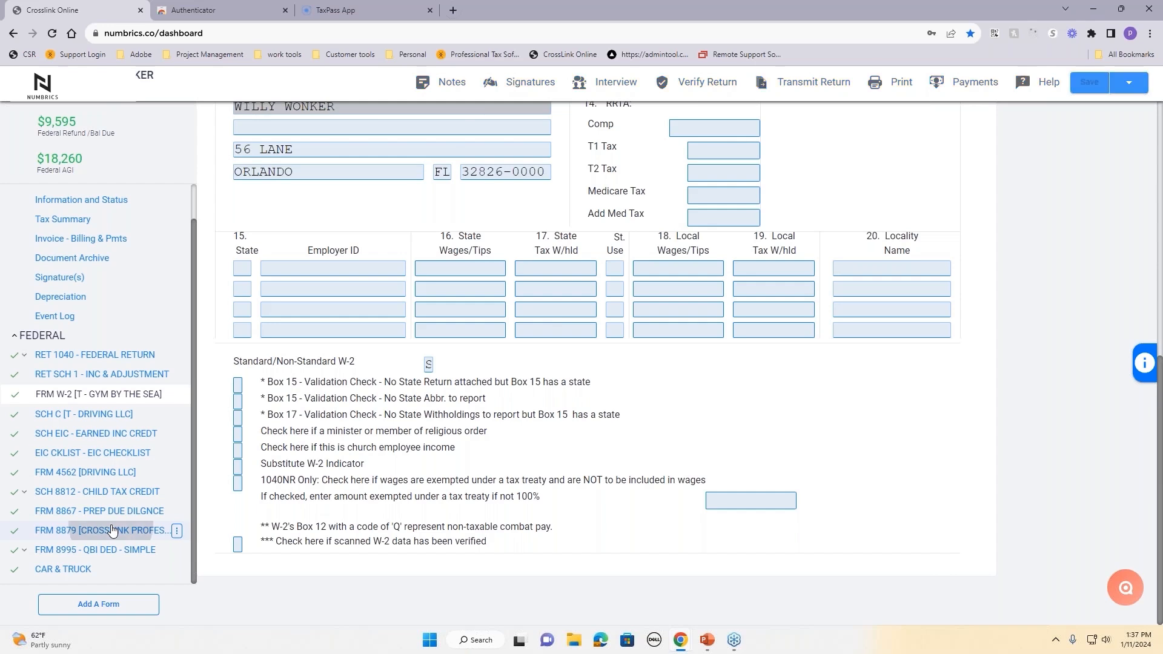
scroll(352, 461, "up", 8)
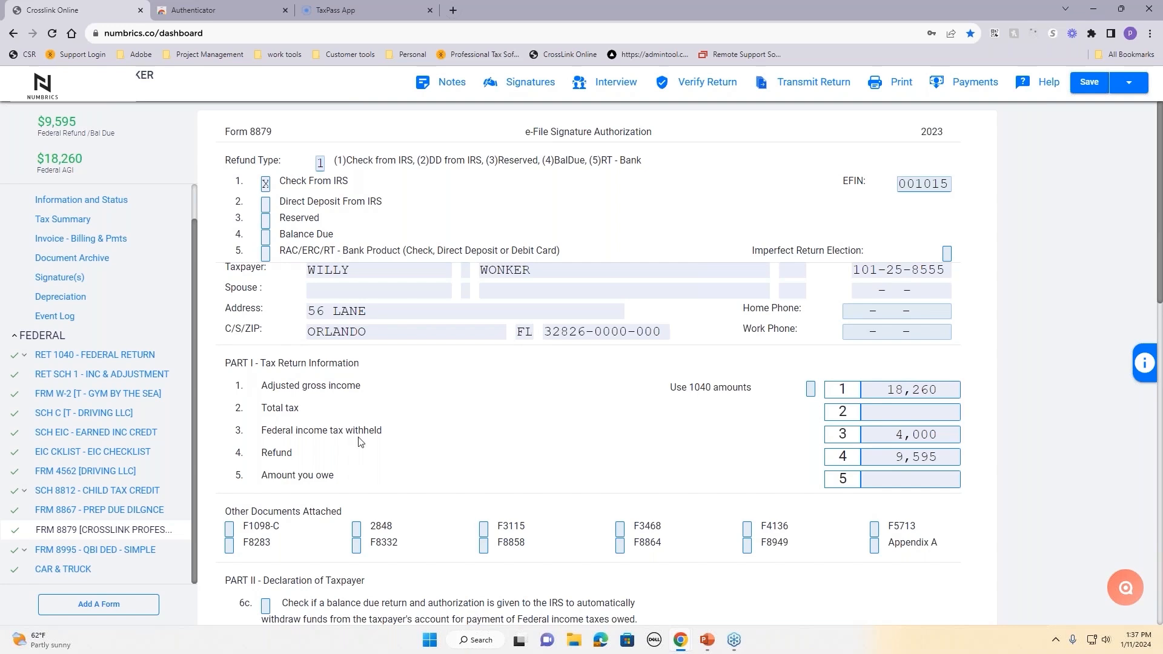
left_click(323, 164)
key("BackSpace")
key("Tab")
left_click(501, 214)
Step: Enter refund type 5, the RT bank product, on Form 8879
left_click_drag(589, 160, 643, 160)
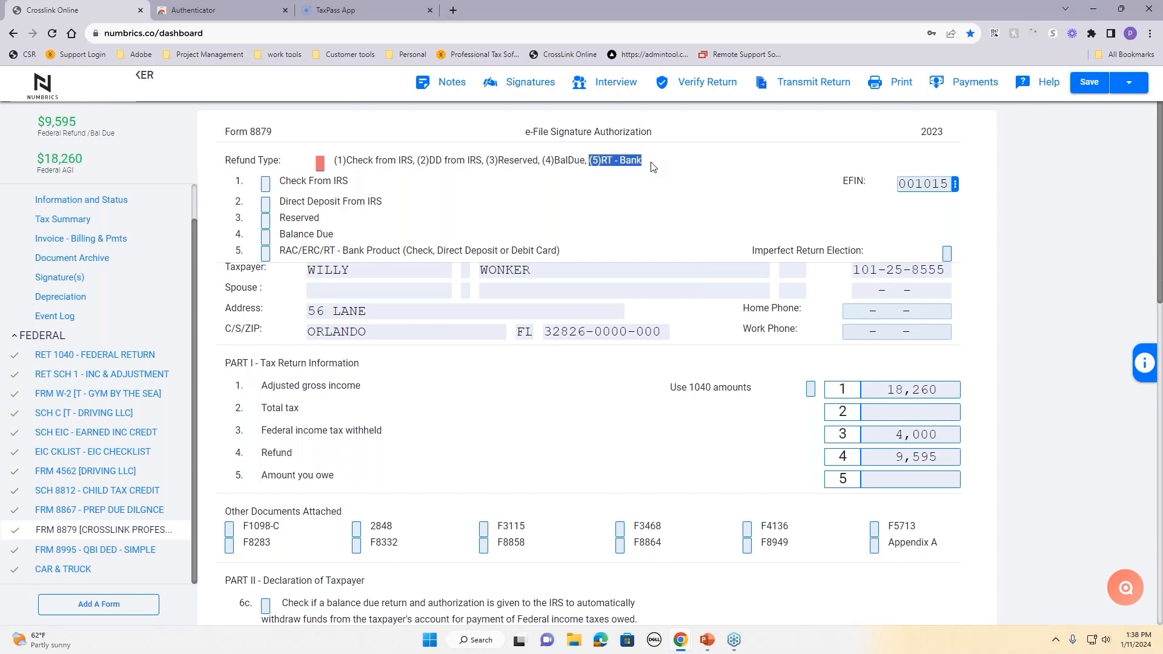
left_click(320, 164)
type("5")
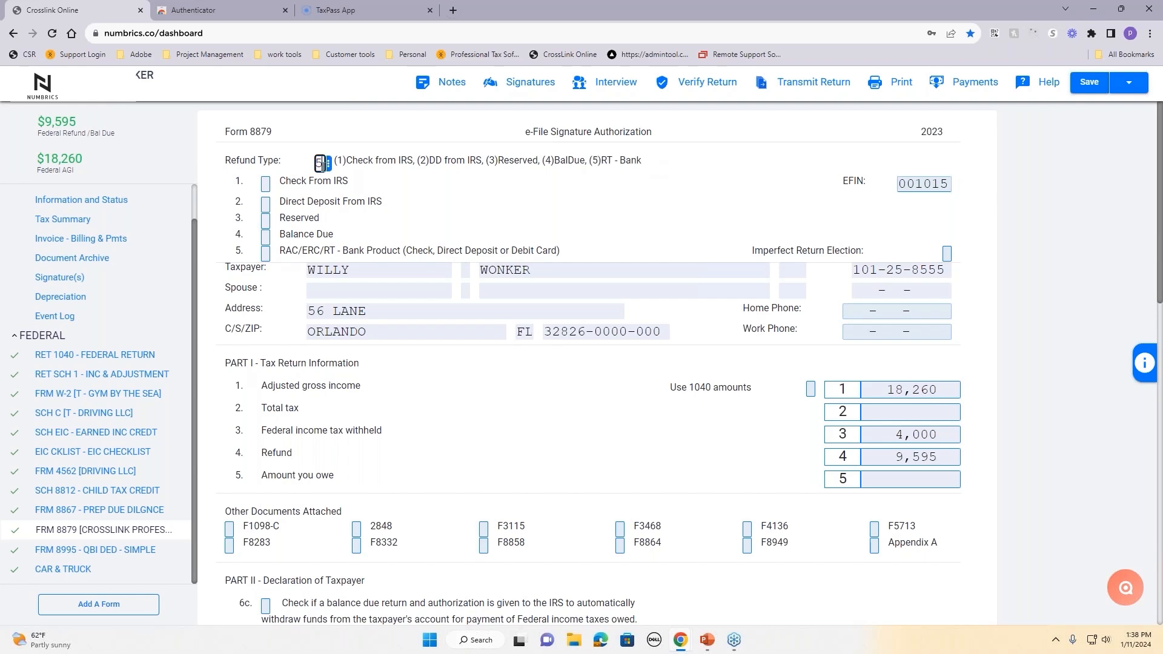
left_click(443, 222)
key("Tab")
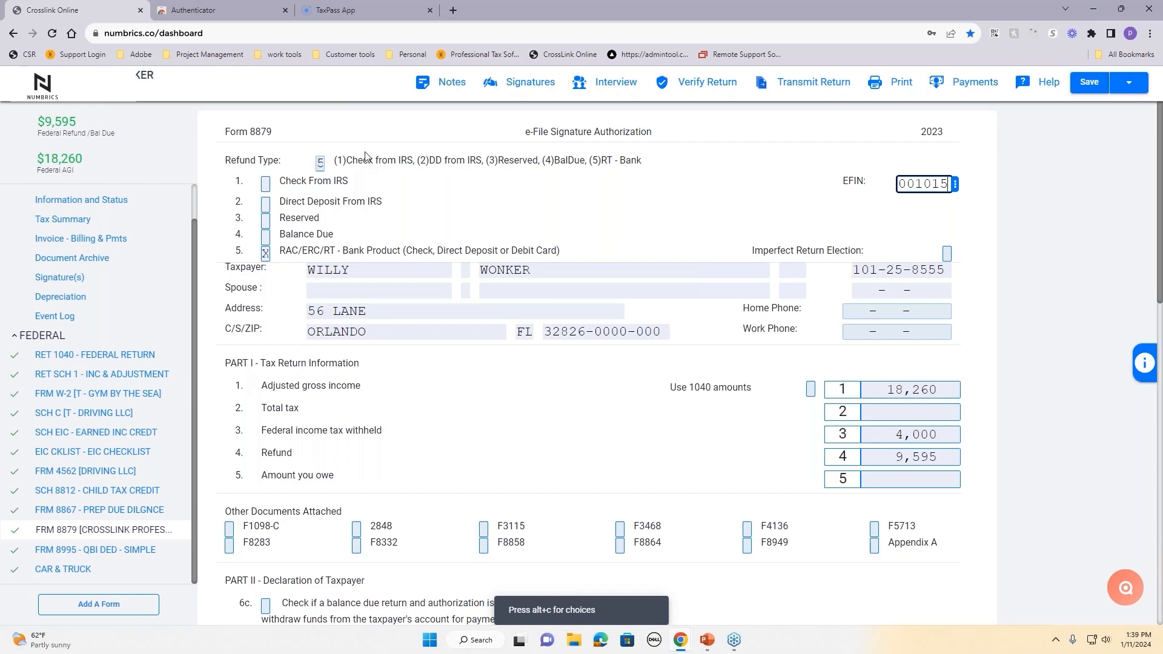
Step: Remove refund type 5 and its bank application, then enter refund type 1, Check From IRS
left_click(322, 164)
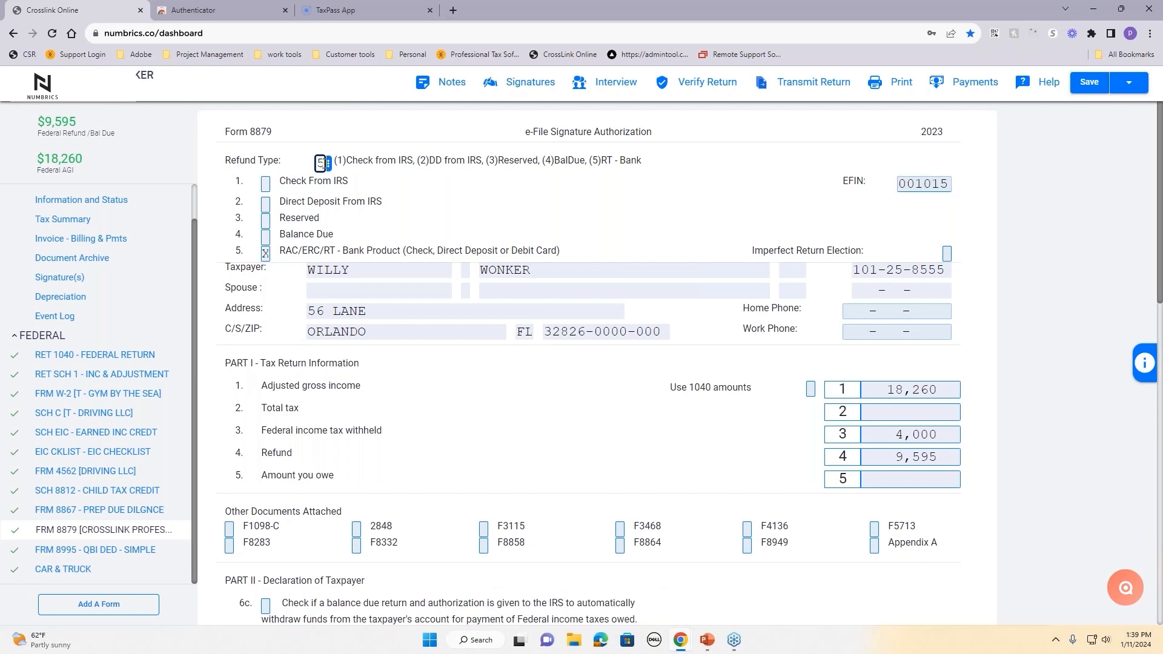
key("BackSpace")
key("Tab")
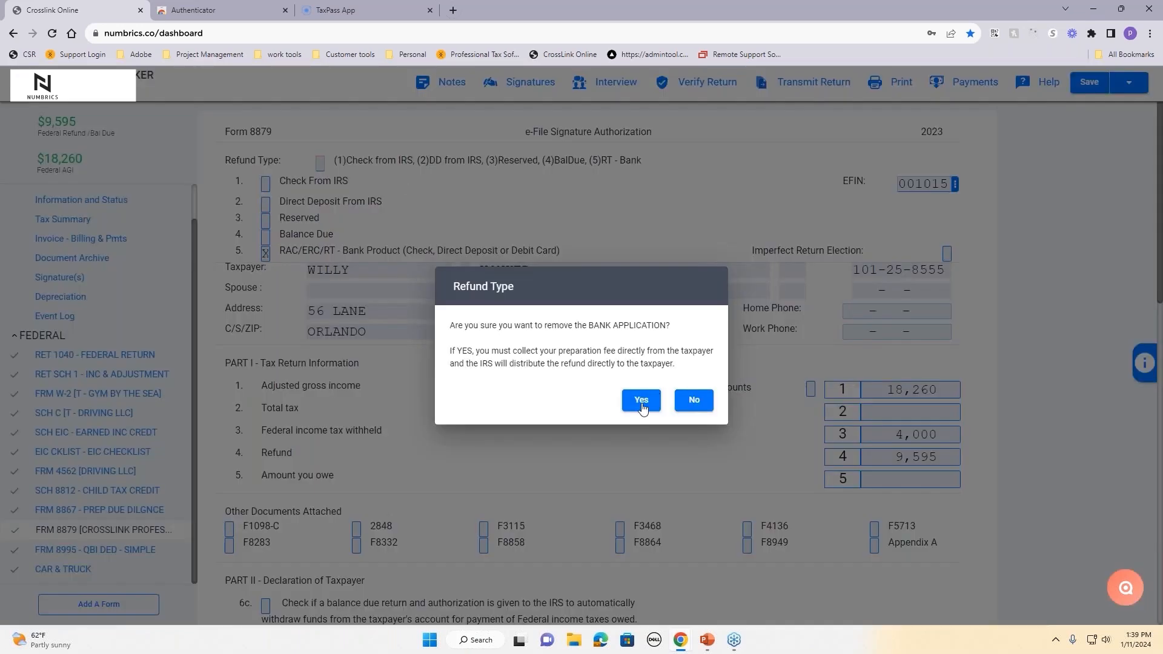
left_click(642, 401)
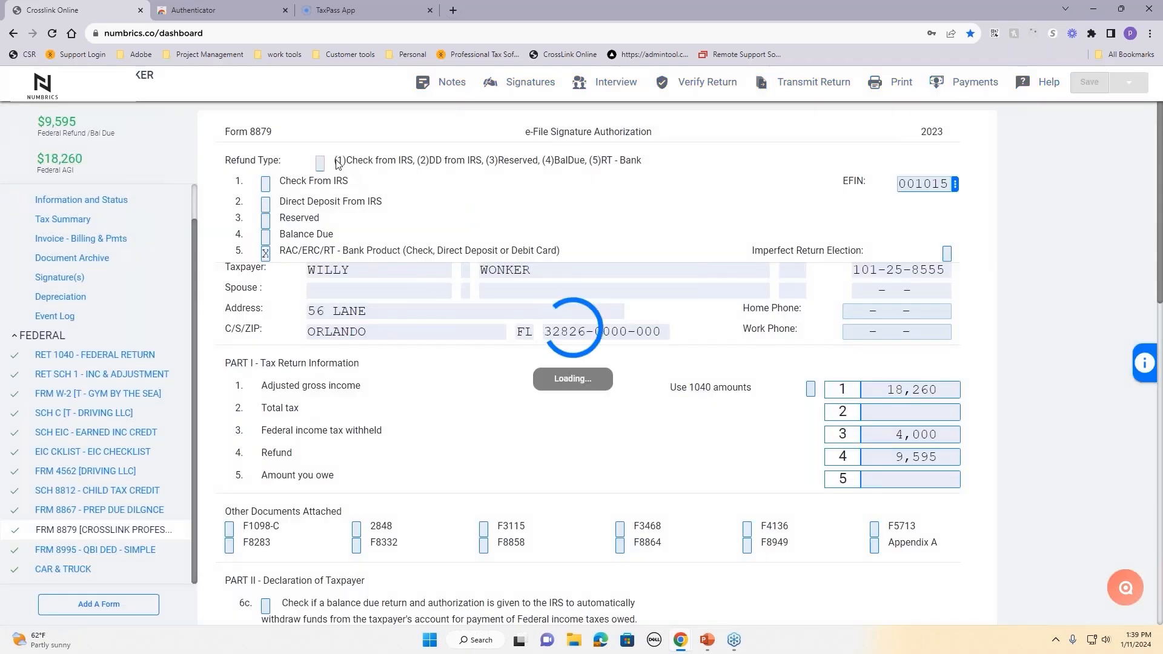
left_click_drag(334, 161, 483, 171)
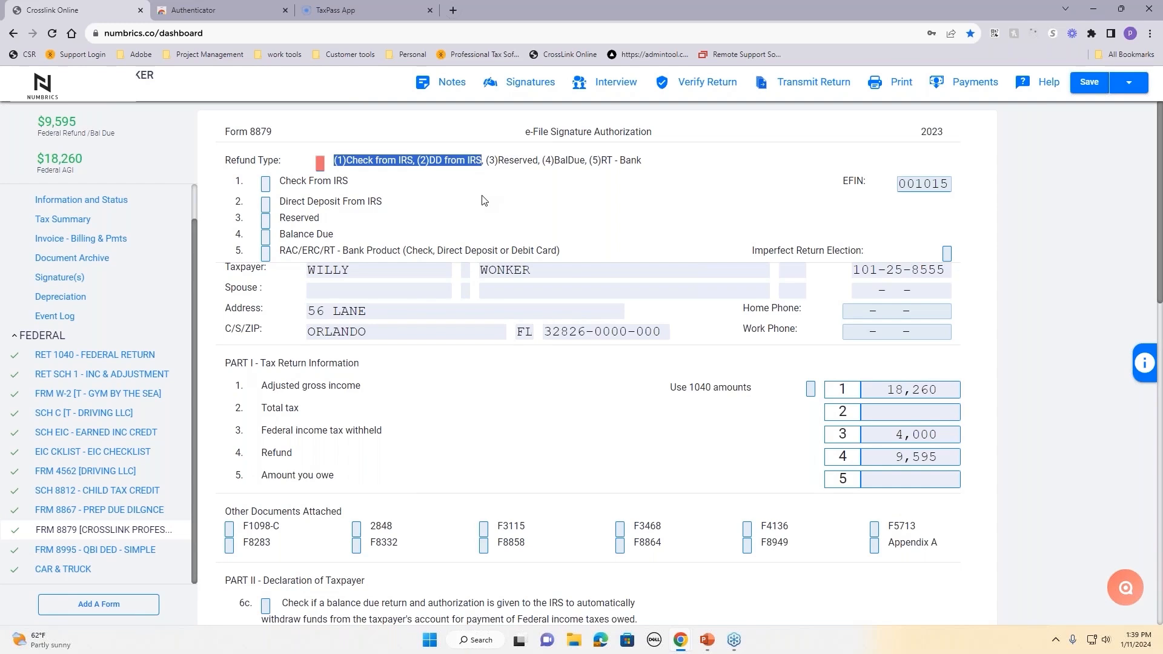
left_click(377, 185)
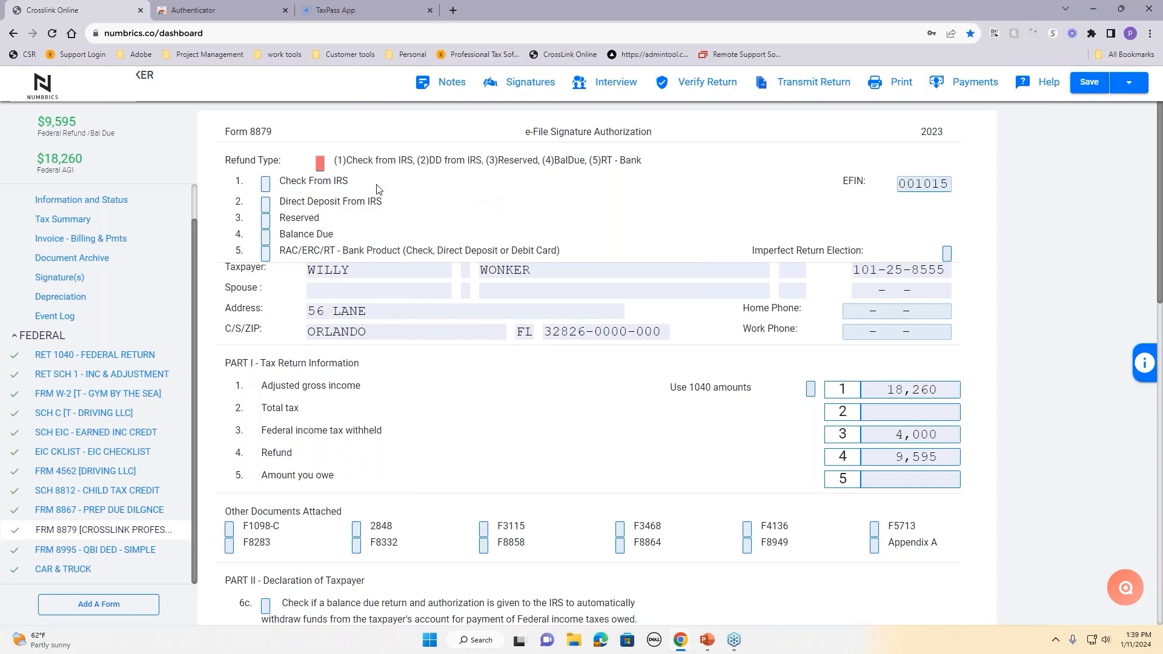
left_click(321, 160)
type("1")
key("Tab")
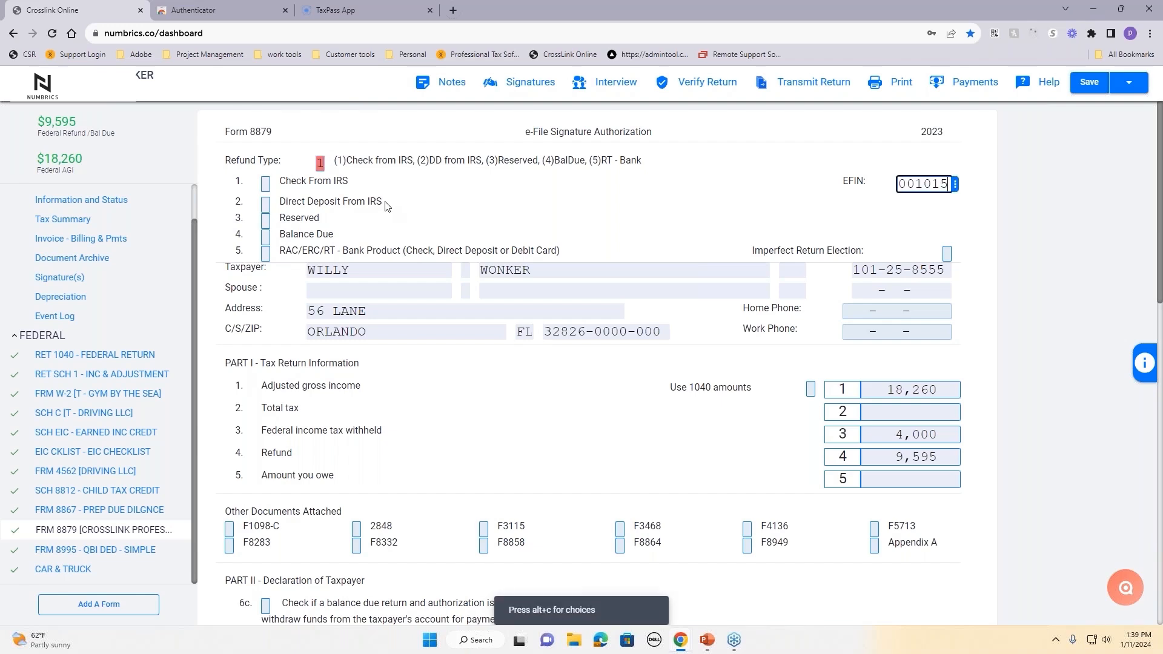
Step: Select EFIN 001015 from the EFIN choices and review Form 8879
left_click(495, 367)
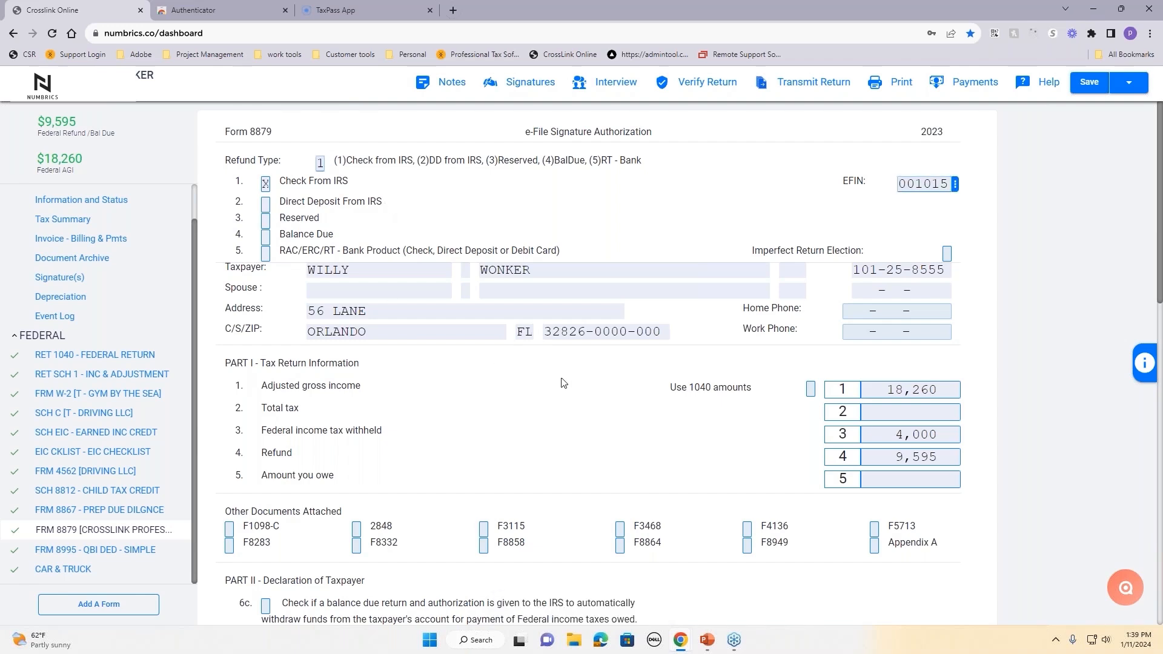
key("alt+c")
left_click(927, 209)
scroll(654, 221, "down", 9)
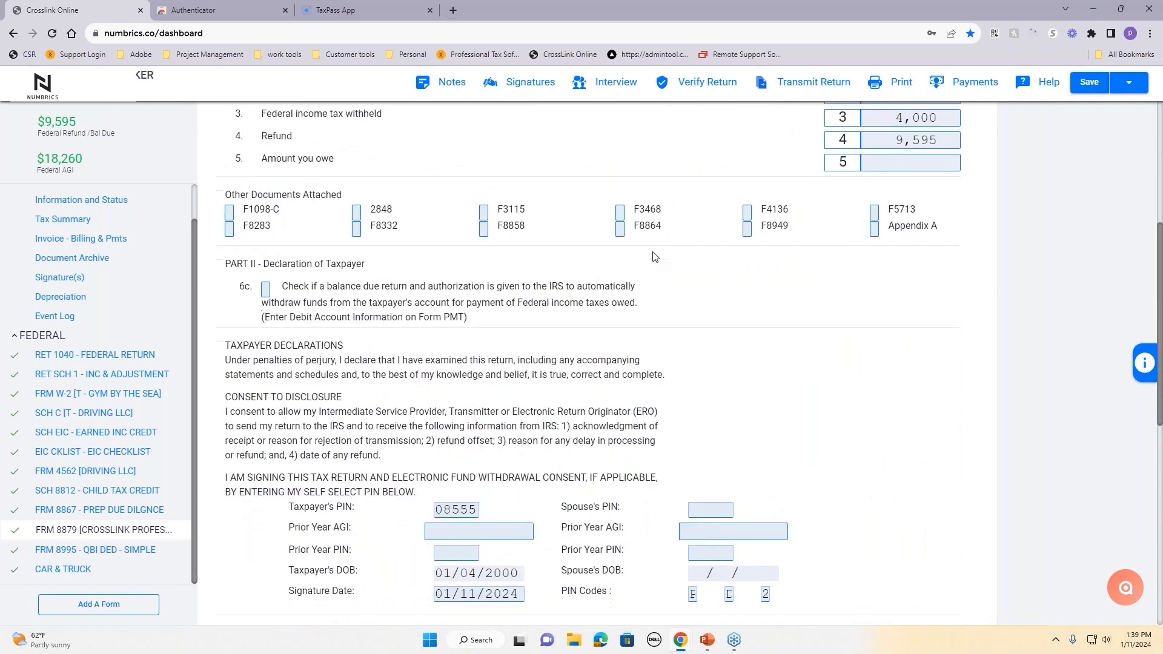
scroll(655, 257, "down", 5)
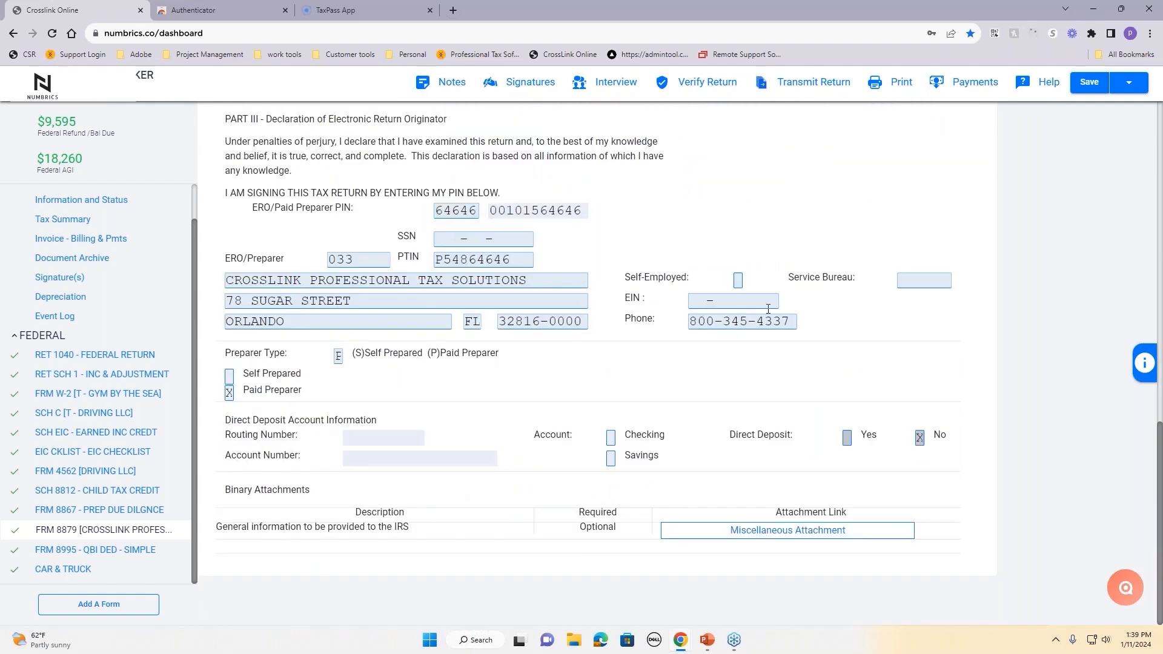
scroll(768, 309, "up", 5)
scroll(768, 309, "up", 9)
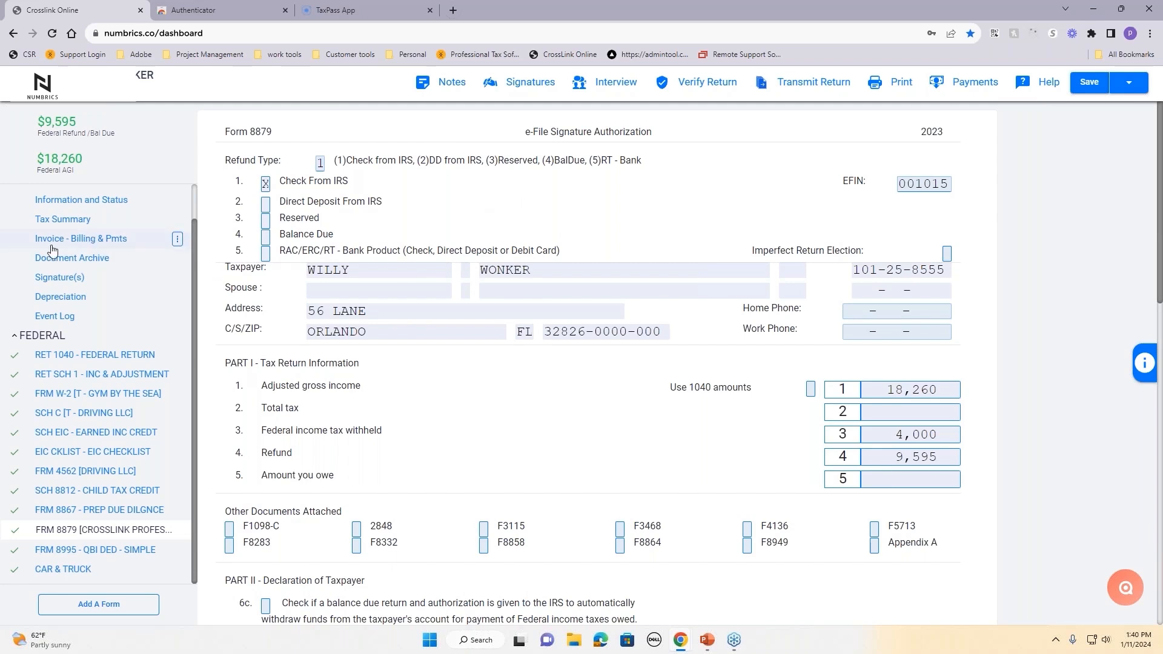
scroll(60, 252, "up", 2)
Step: Open the Invoice - Billing & Pmts form and review its itemized billing charges
left_click(57, 276)
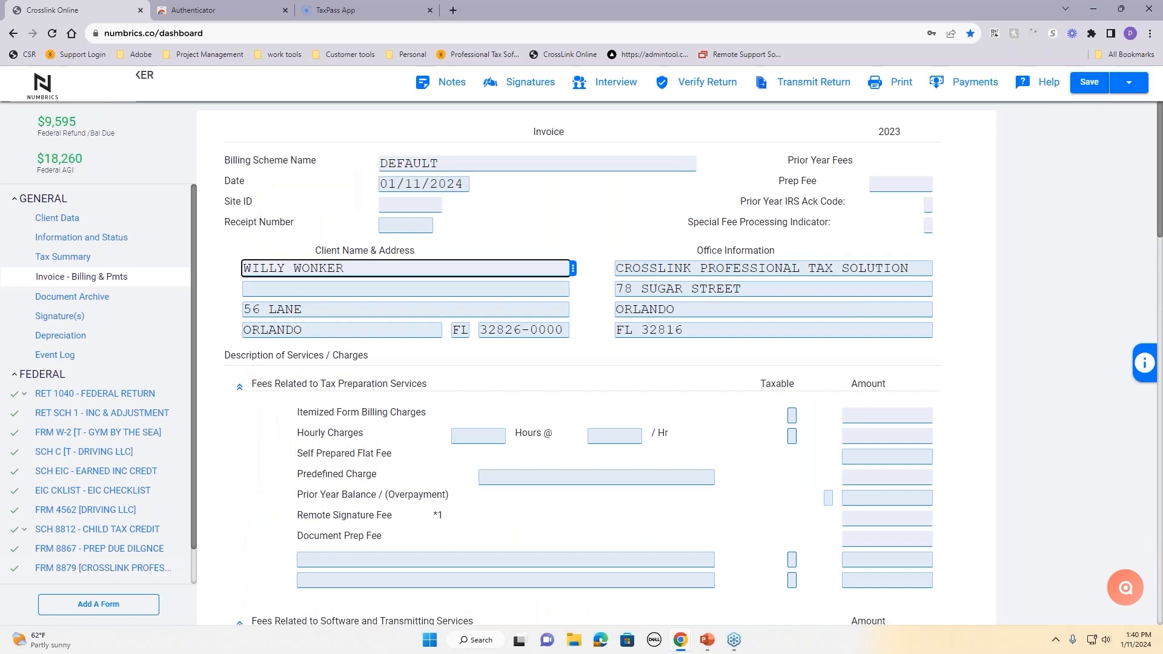
scroll(725, 387, "down", 3)
scroll(725, 386, "up", 2)
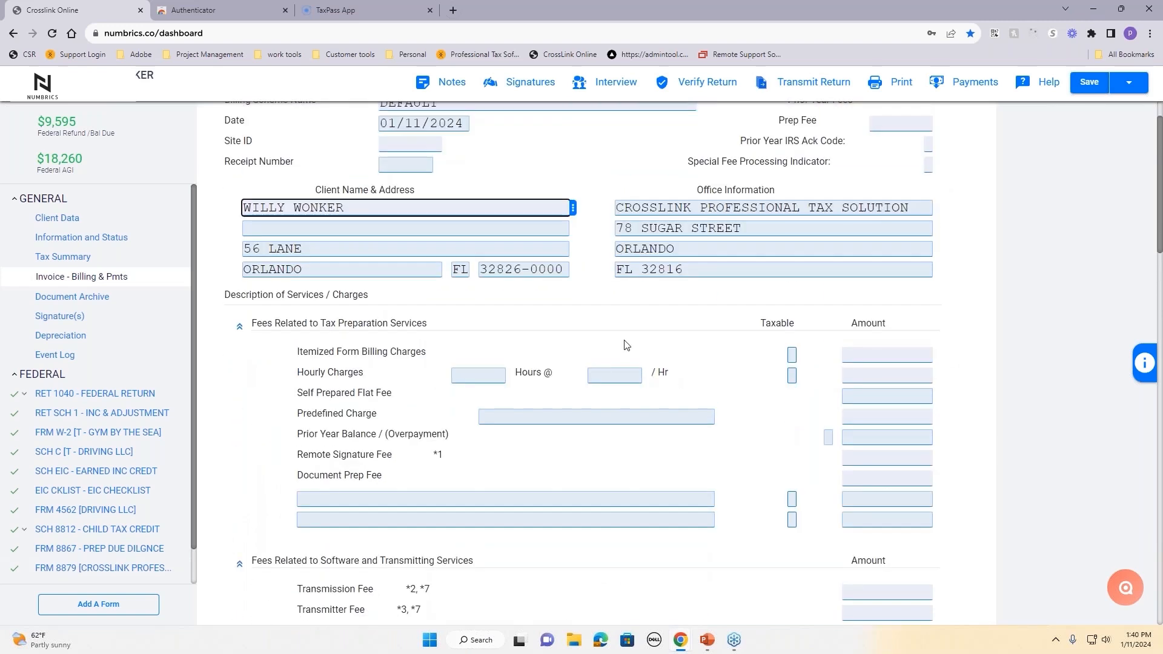
left_click_drag(293, 353, 440, 365)
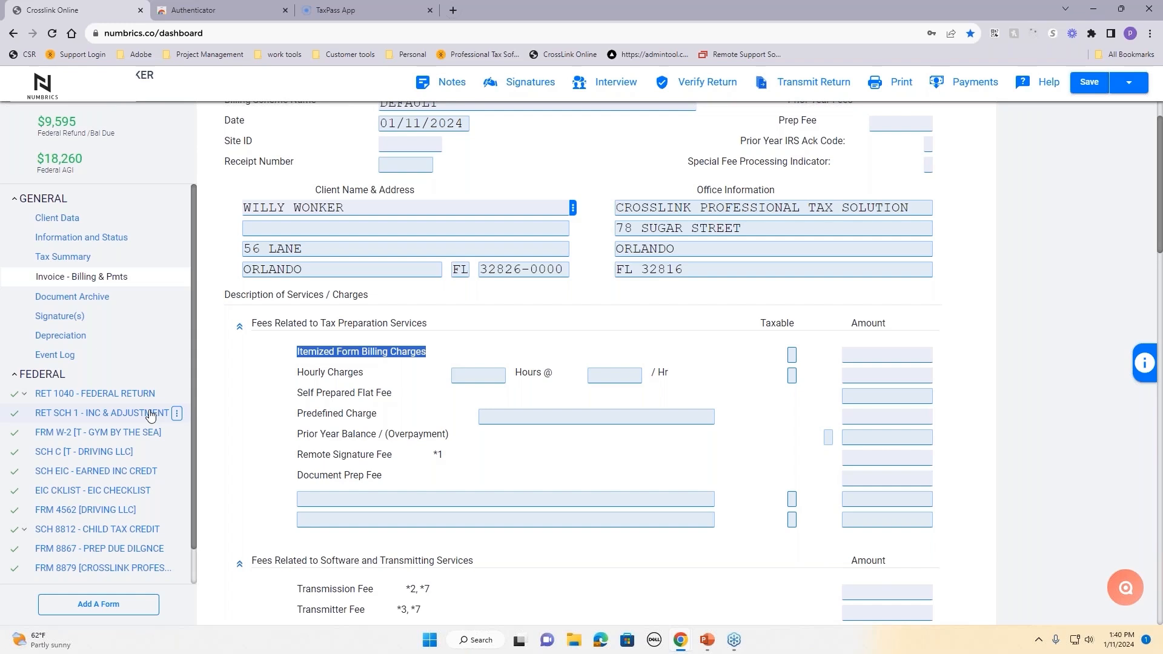
scroll(400, 462, "down", 2)
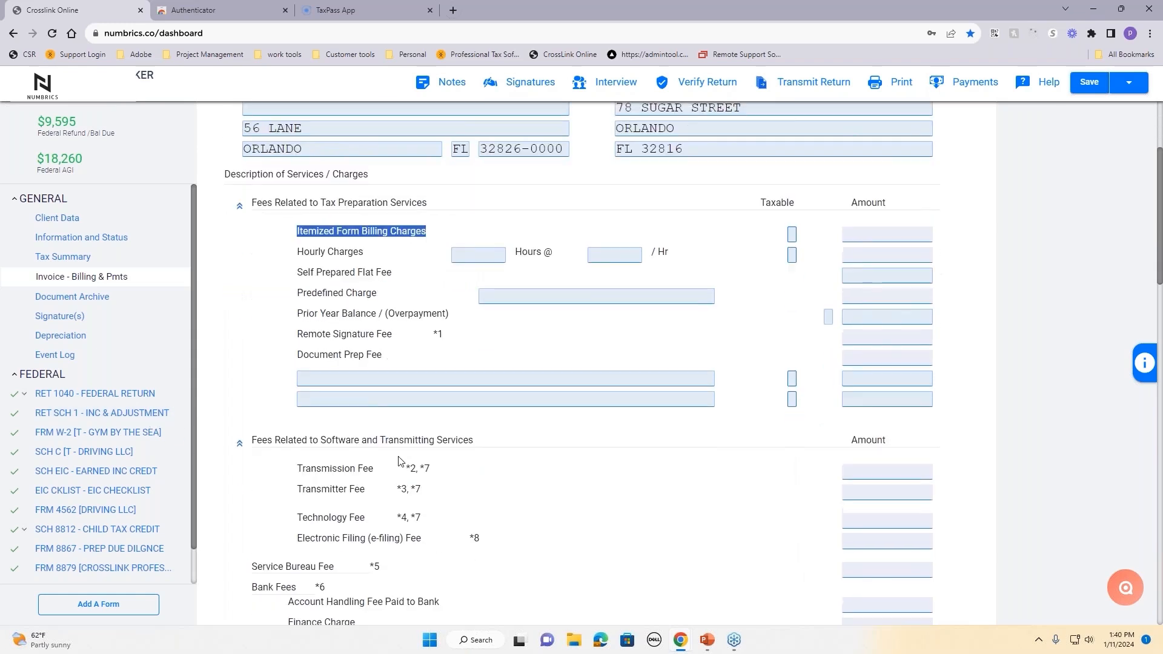
Step: Add a custom 'PREP FEE' charge of 500 below the Document Prep Fee
left_click(364, 379)
type("PREP")
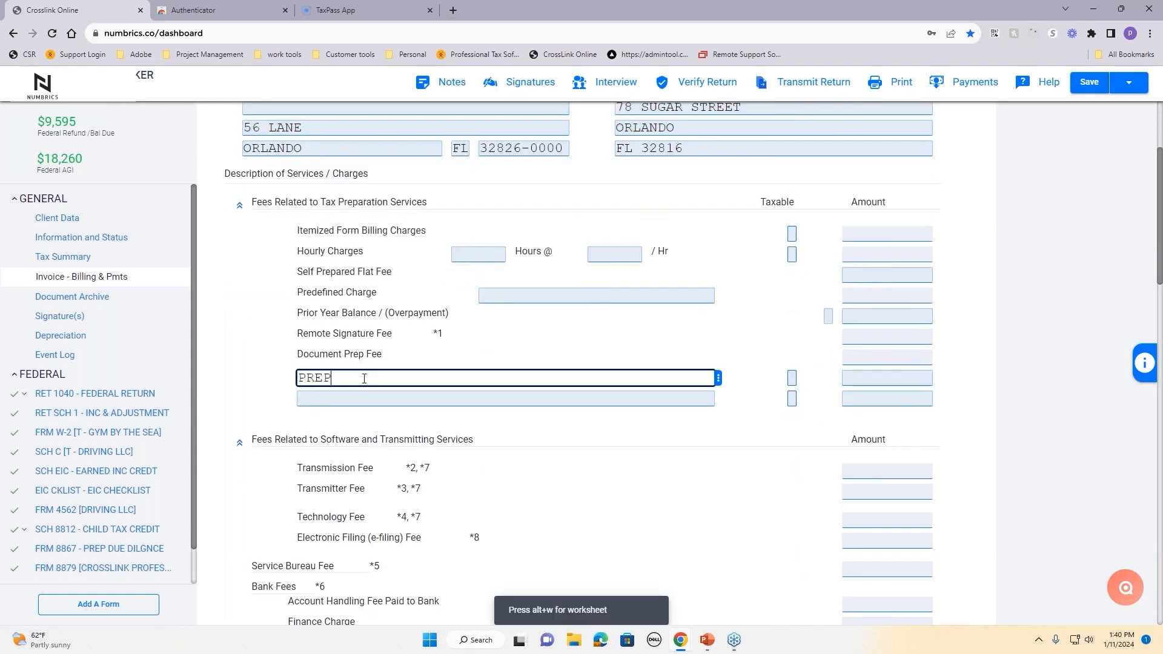
type(" FEE")
key("Tab")
key("Tab")
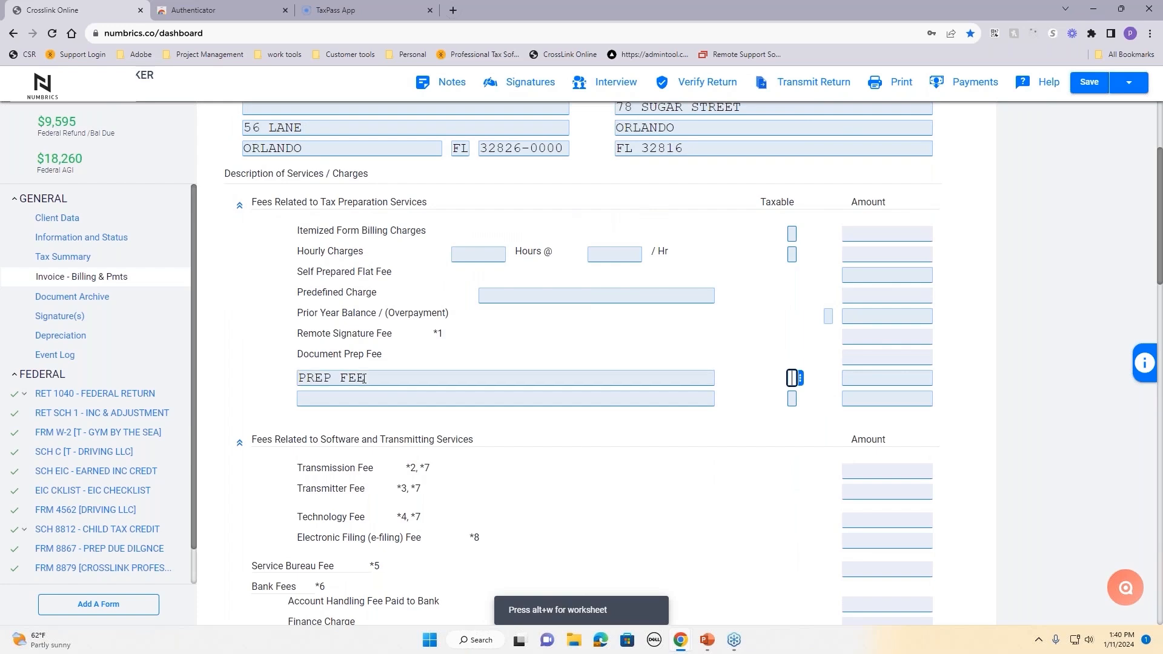
type("500")
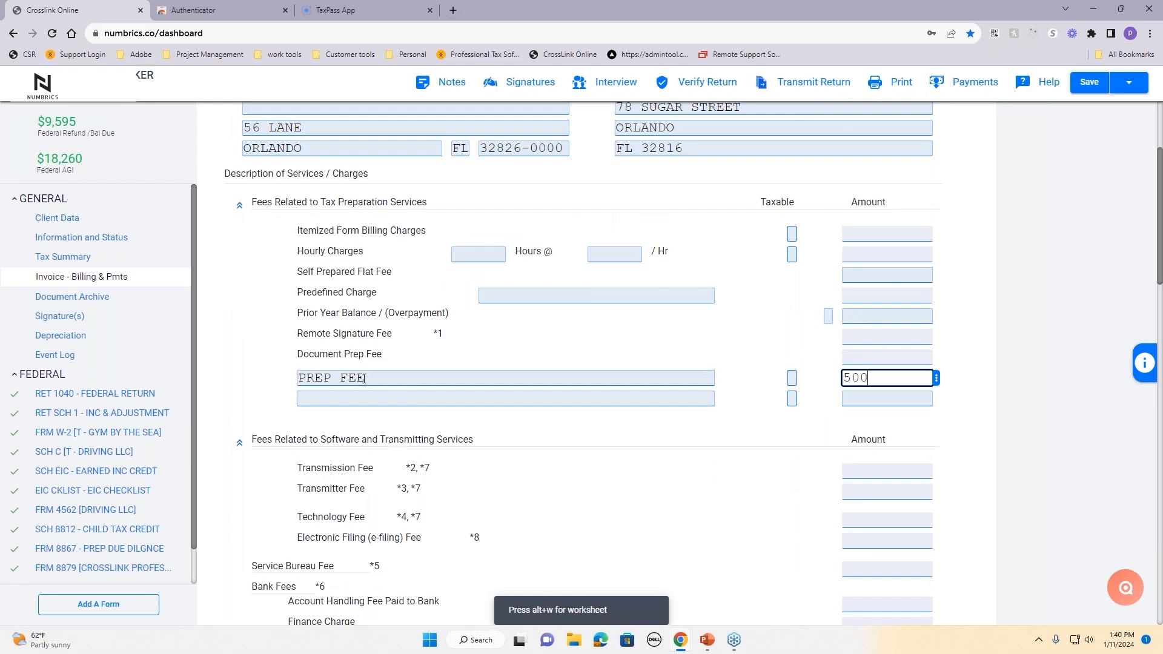
left_click(986, 439)
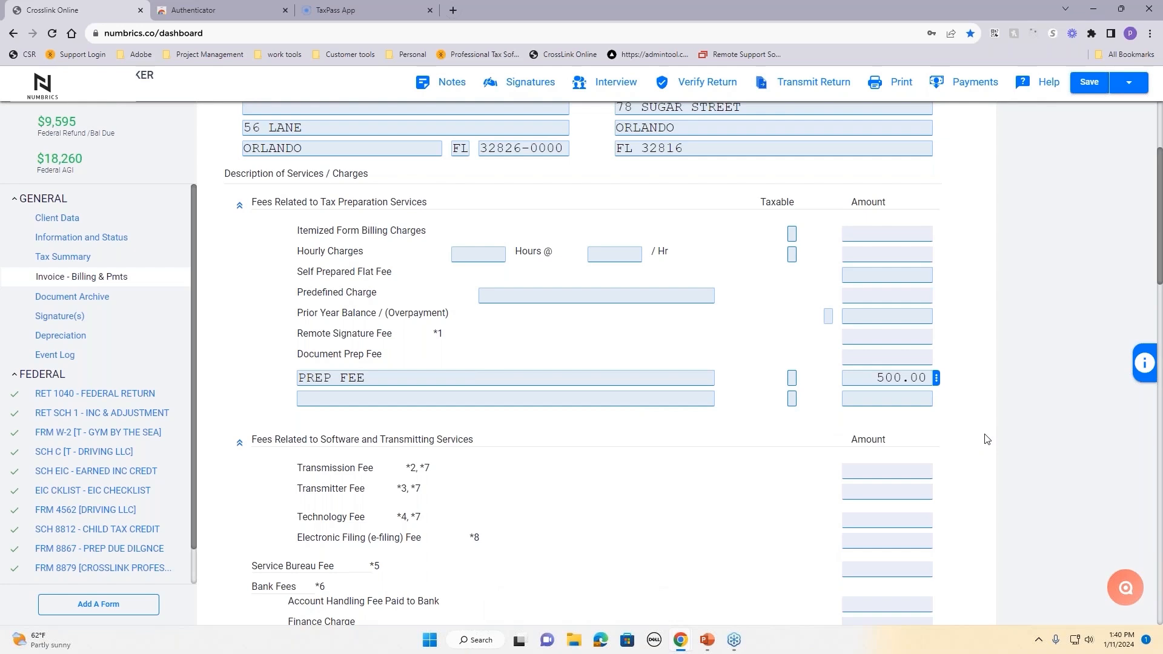
Step: Add a custom 'STUDENT' discount of 50 on discount line 3
scroll(678, 422, "down", 9)
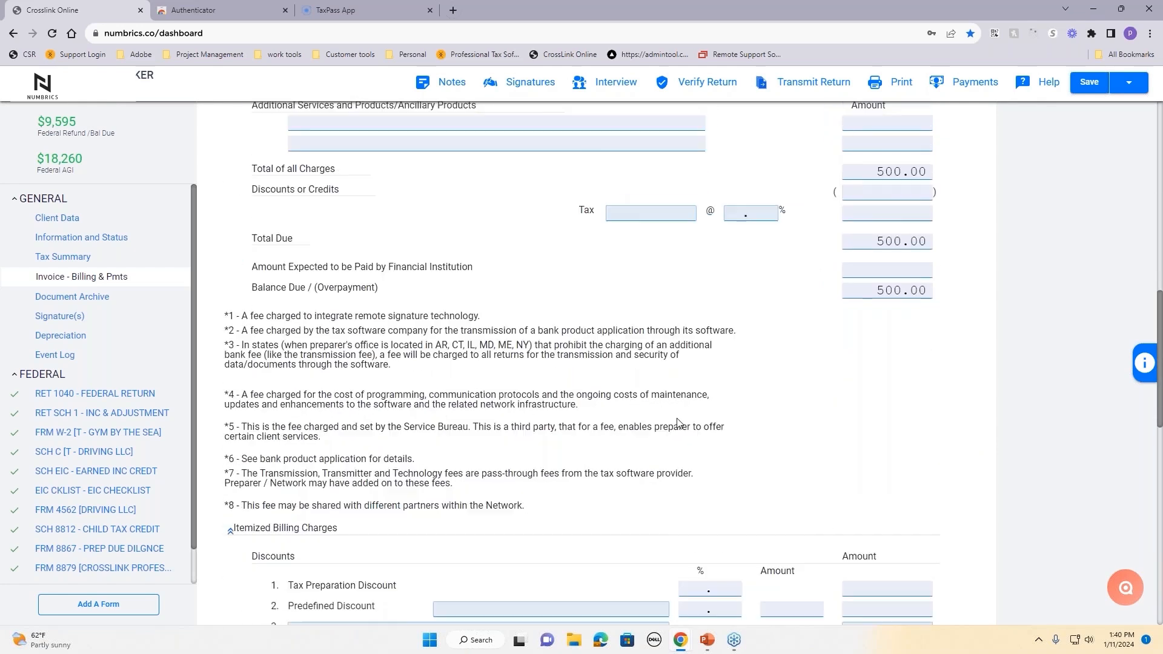
scroll(678, 423, "down", 5)
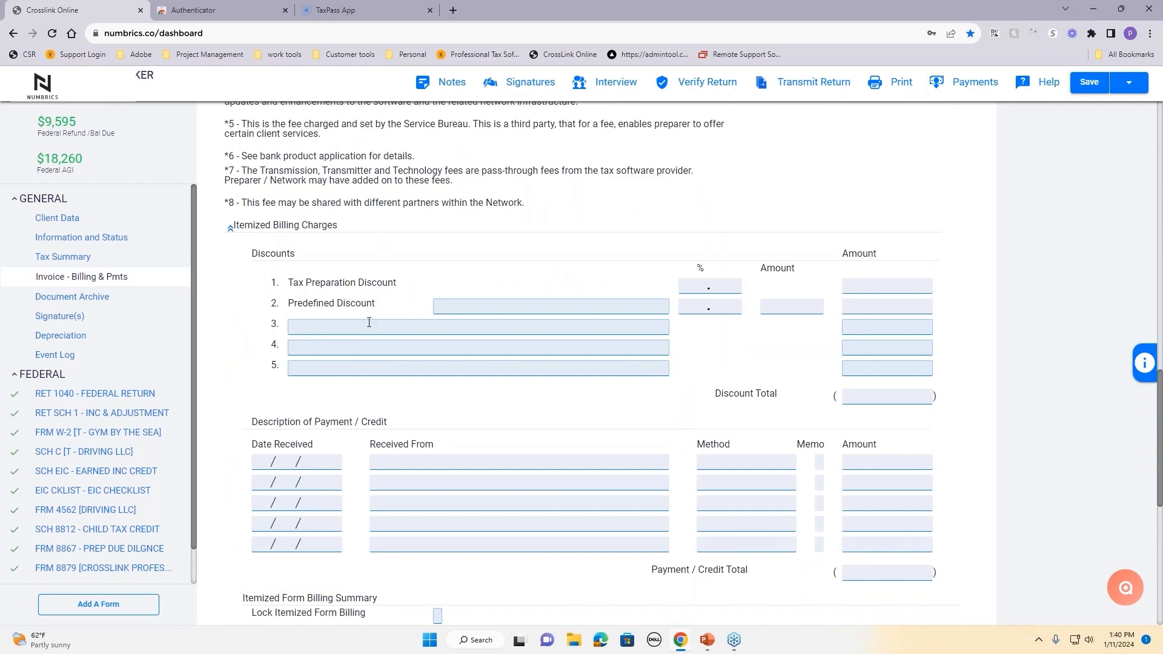
left_click(372, 328)
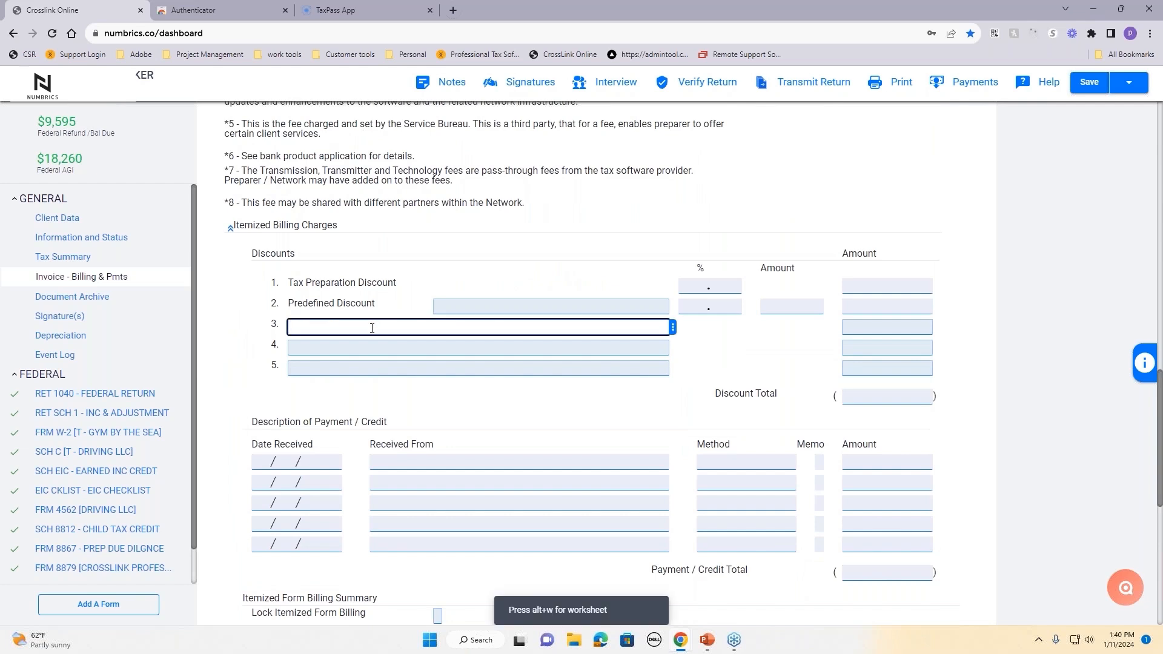
type("STUDENT")
key("Tab")
type("50")
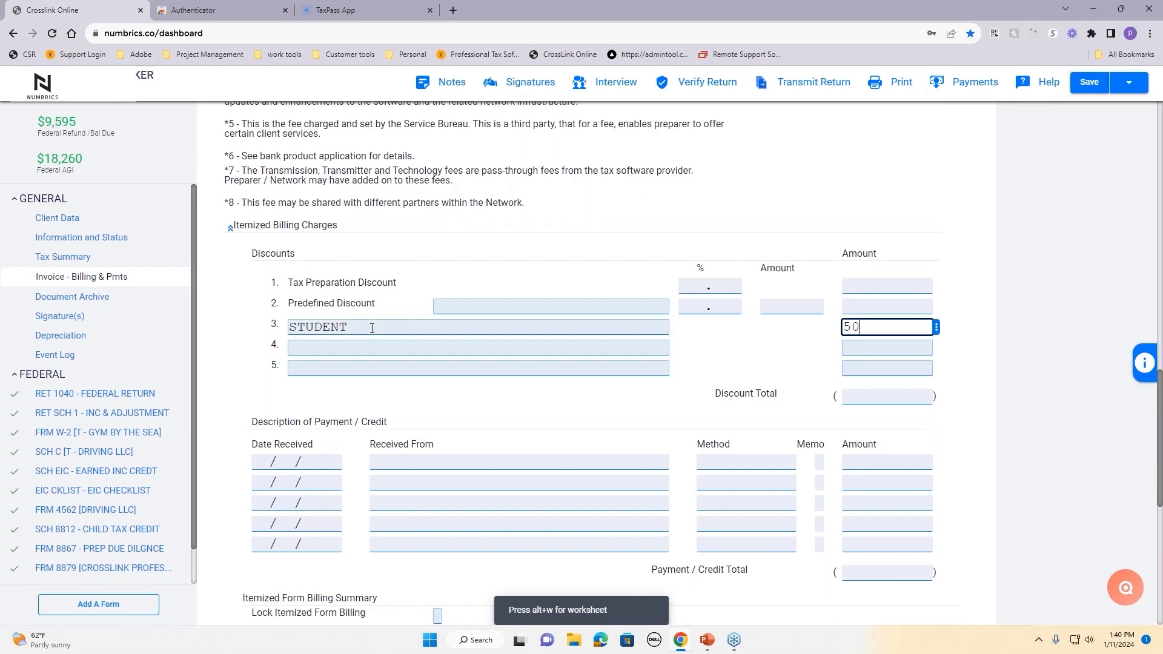
key("Tab")
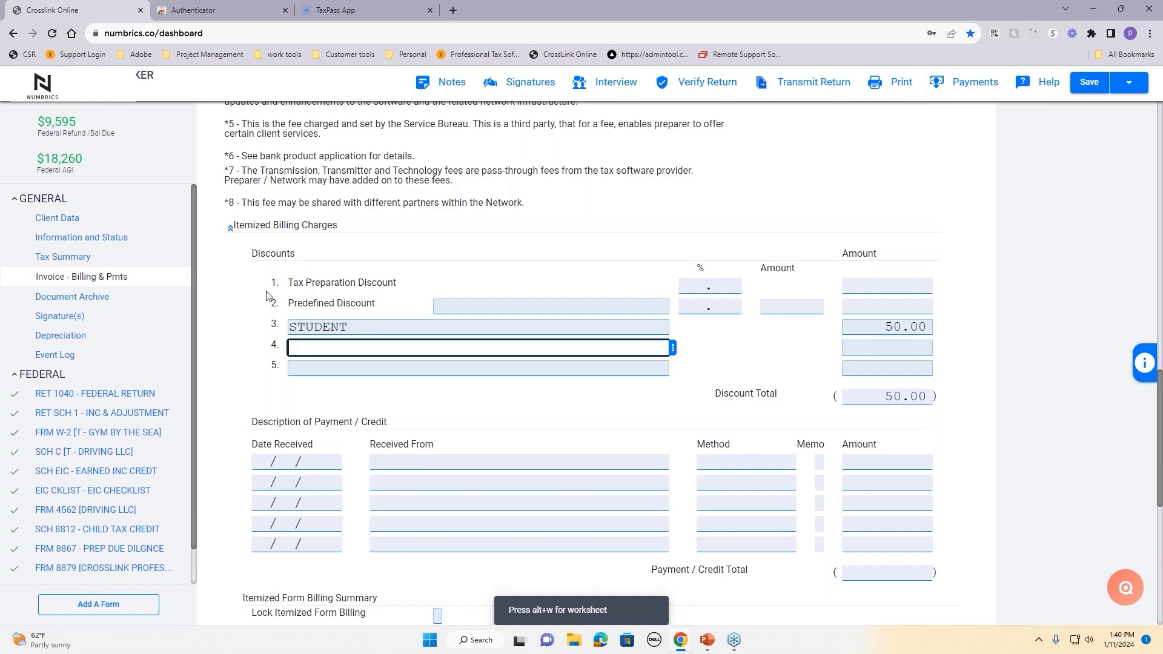
Step: Review the Discounts section and the invoice's total charges and discounts
left_click_drag(252, 255, 314, 258)
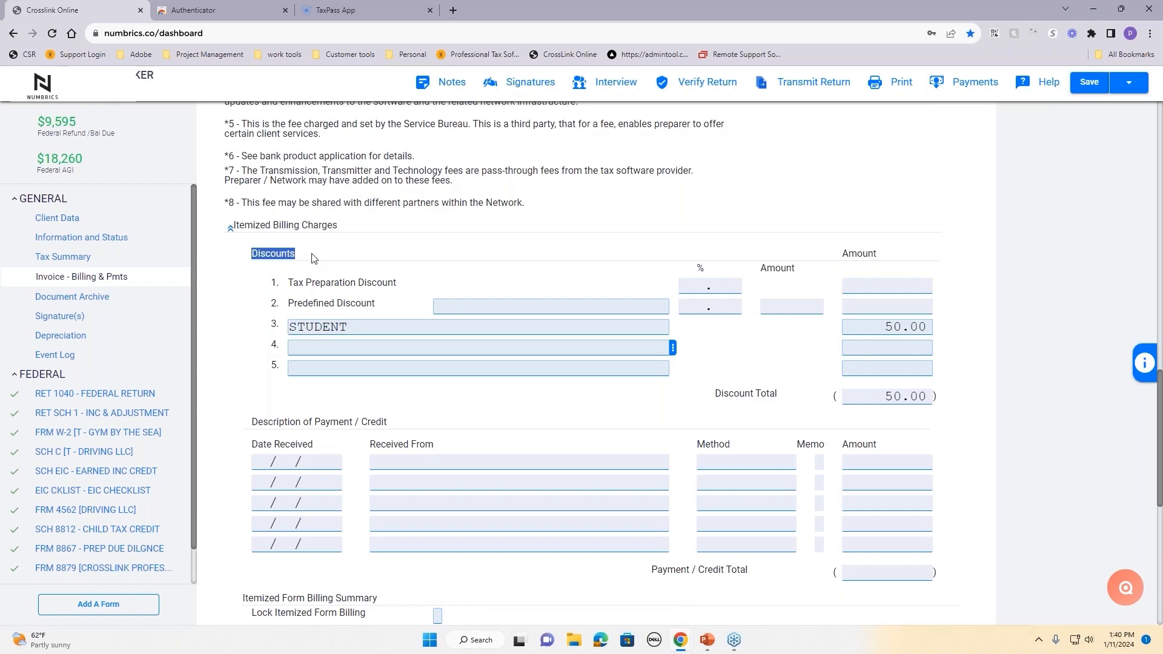
scroll(364, 332, "up", 8)
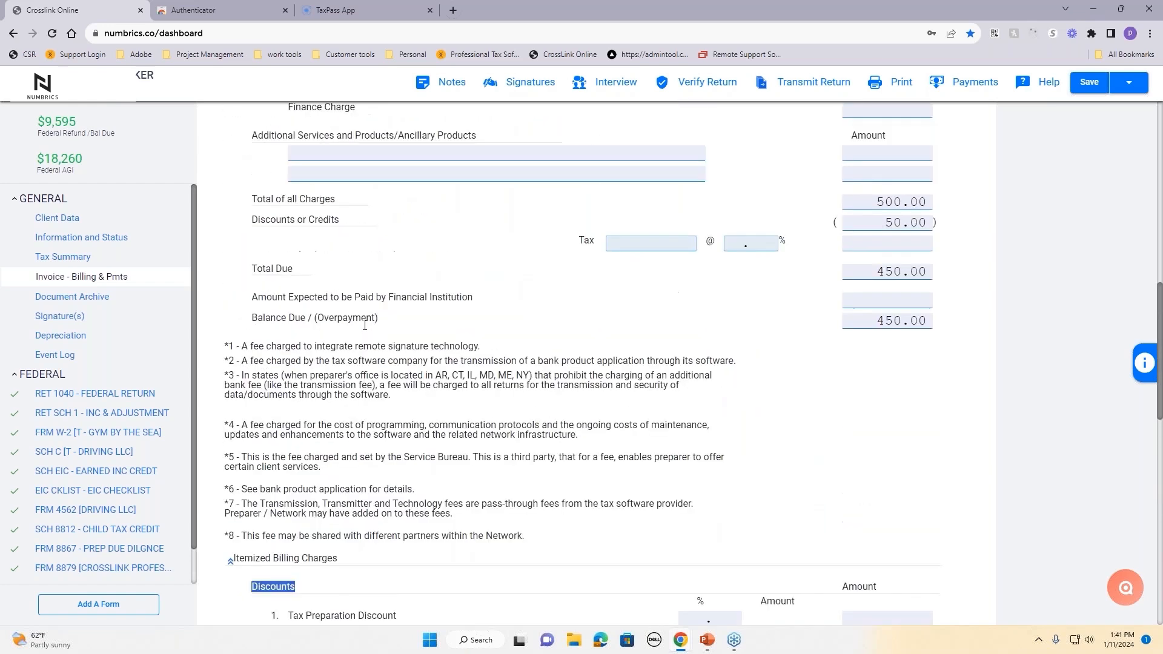
scroll(798, 436, "up", 5)
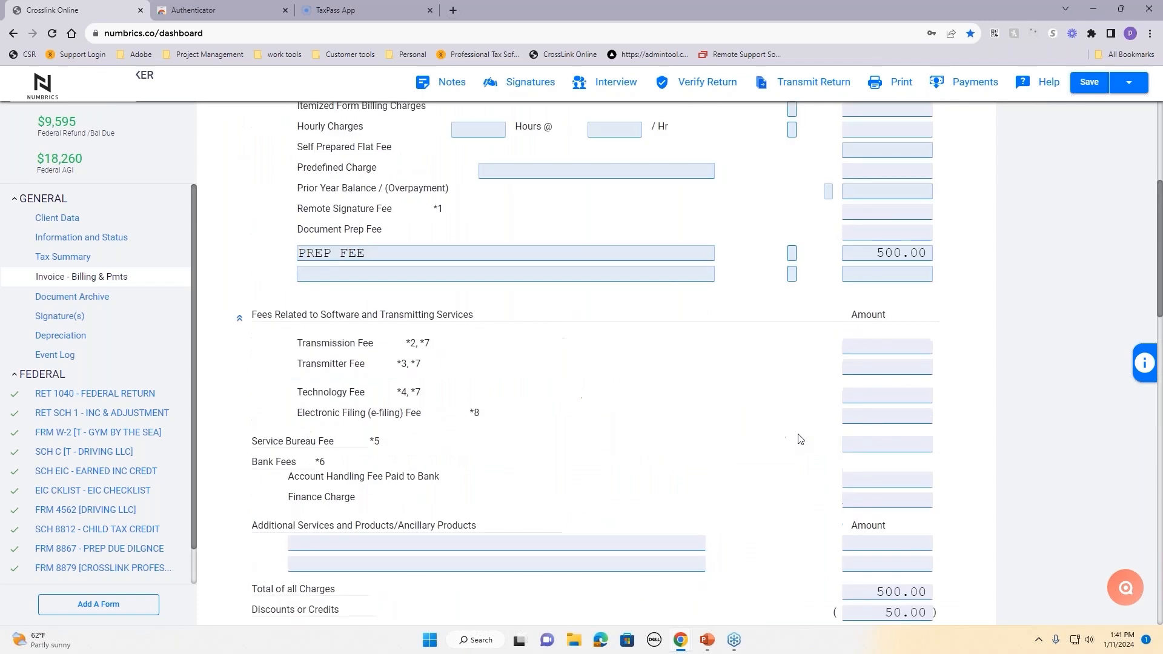
scroll(816, 437, "down", 4)
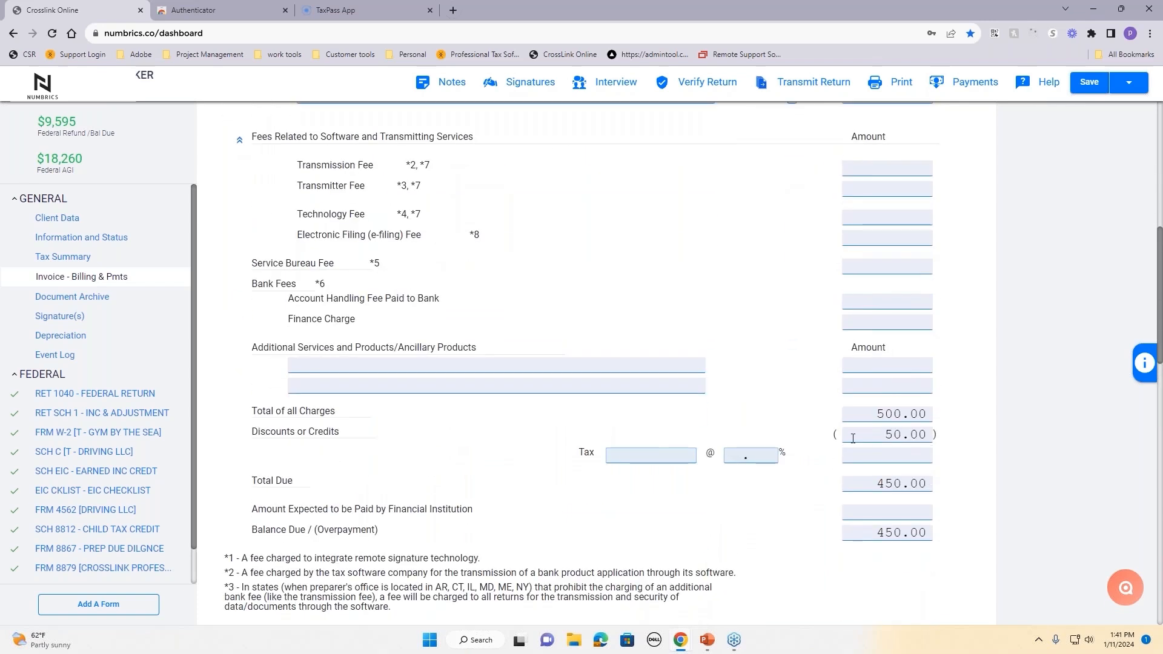
left_click(872, 414)
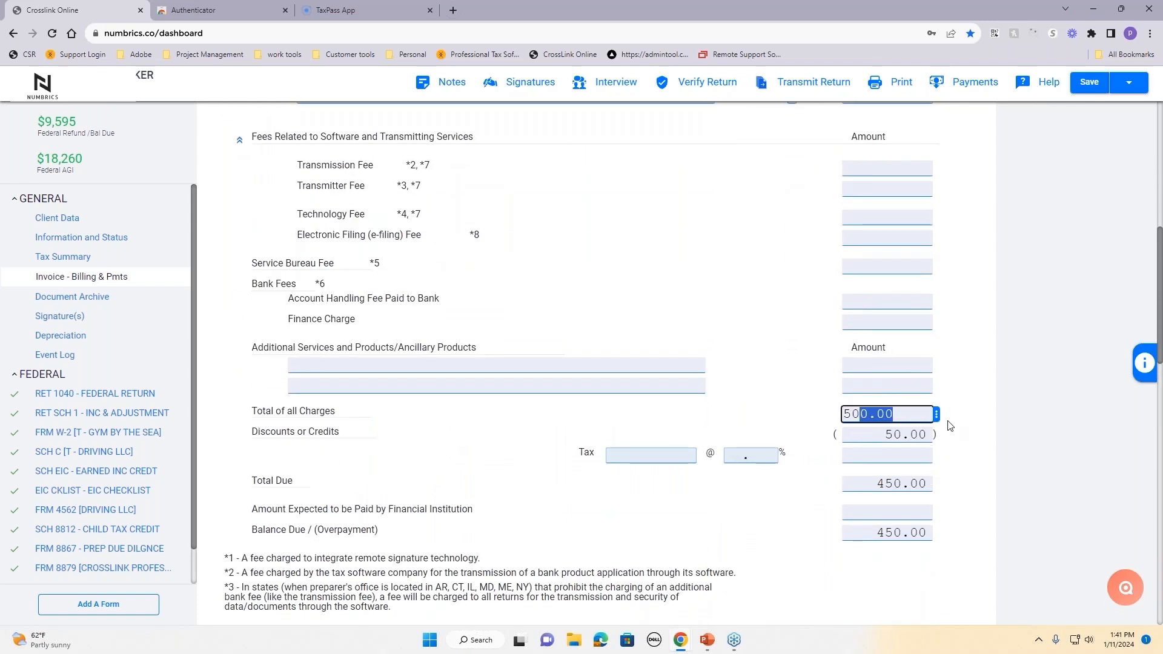
key("Tab")
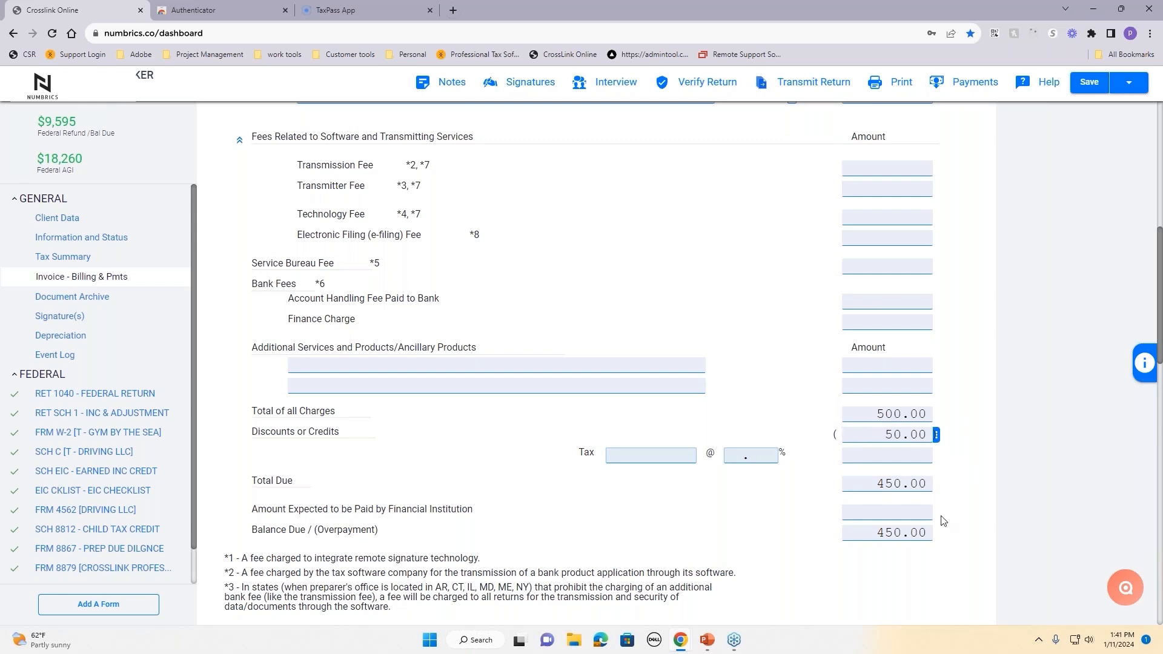
scroll(941, 520, "up", 8)
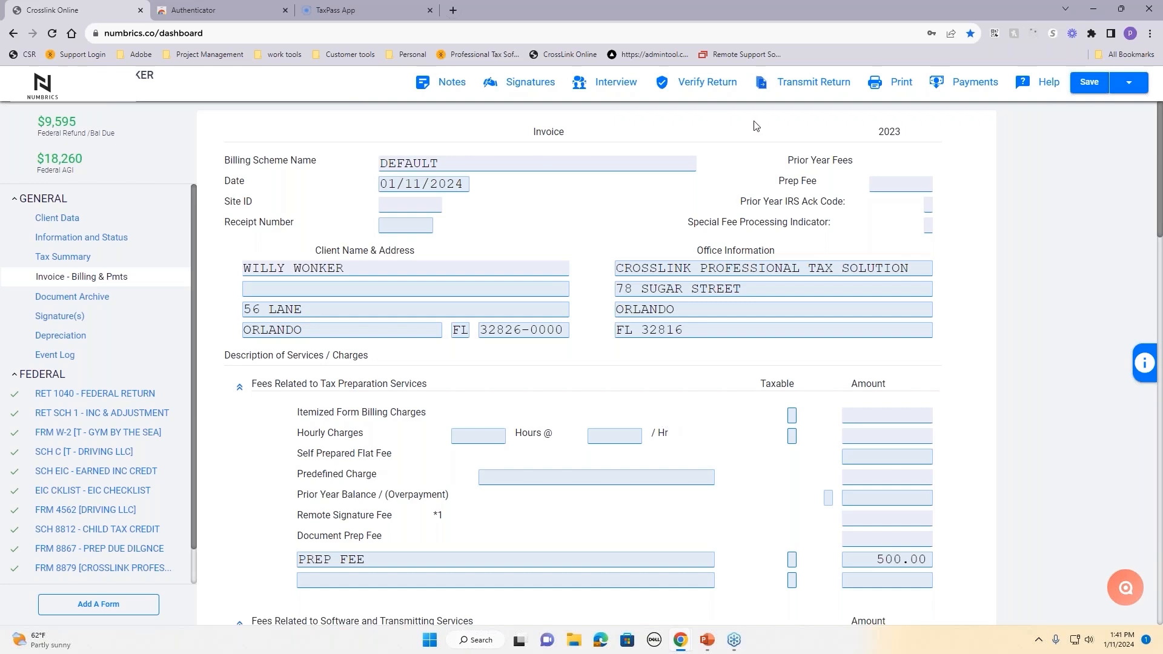
Step: Verify the return, then clear the No answer on the Form 1040 digital-asset question
left_click(703, 89)
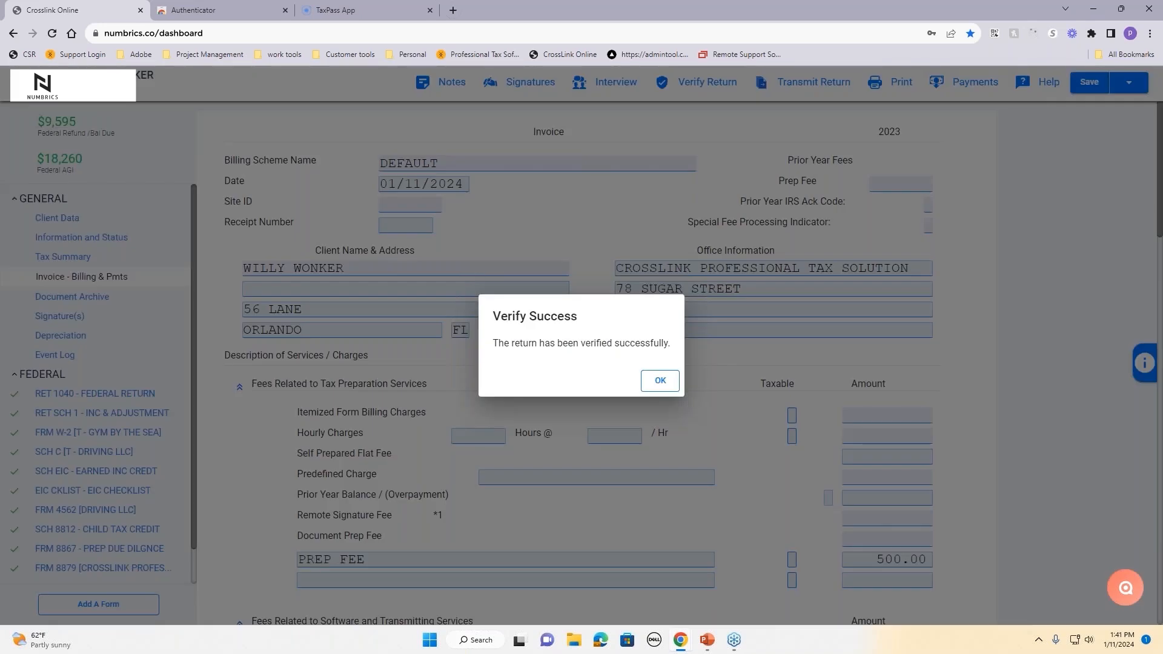
left_click(660, 381)
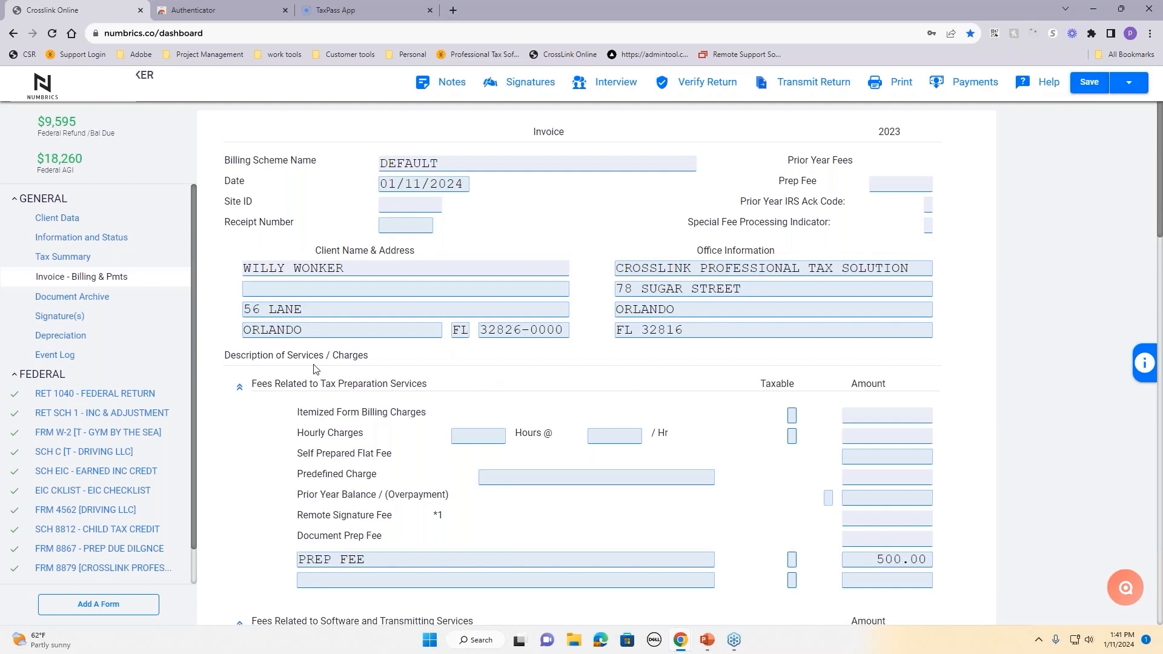
left_click(108, 394)
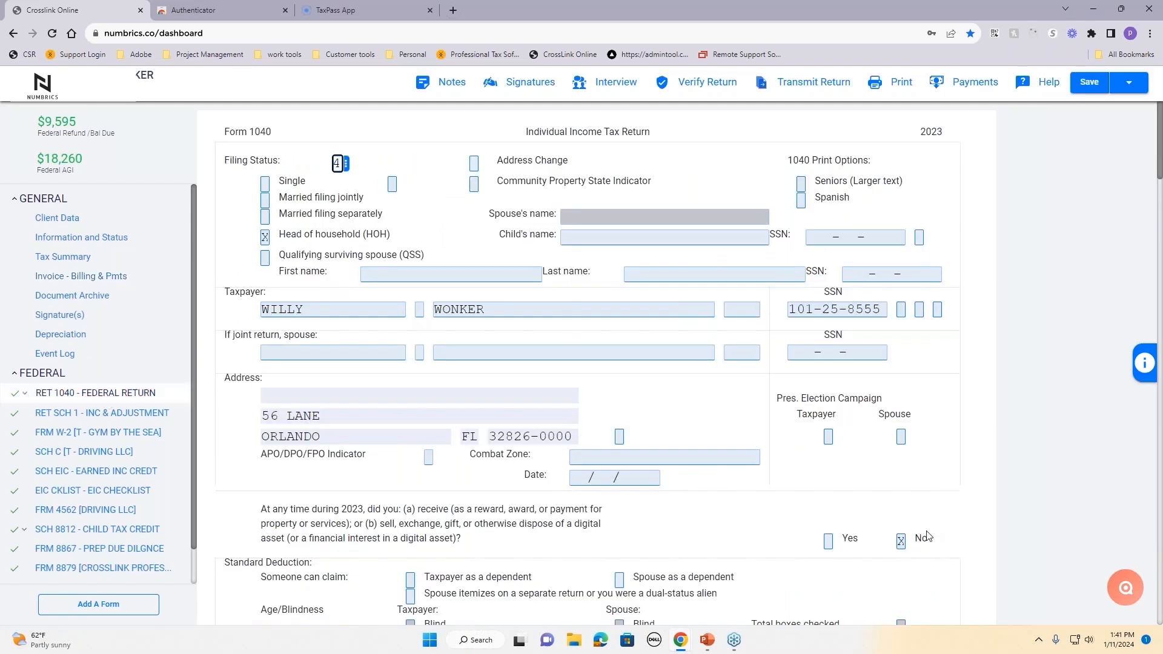
left_click(901, 541)
key("BackSpace")
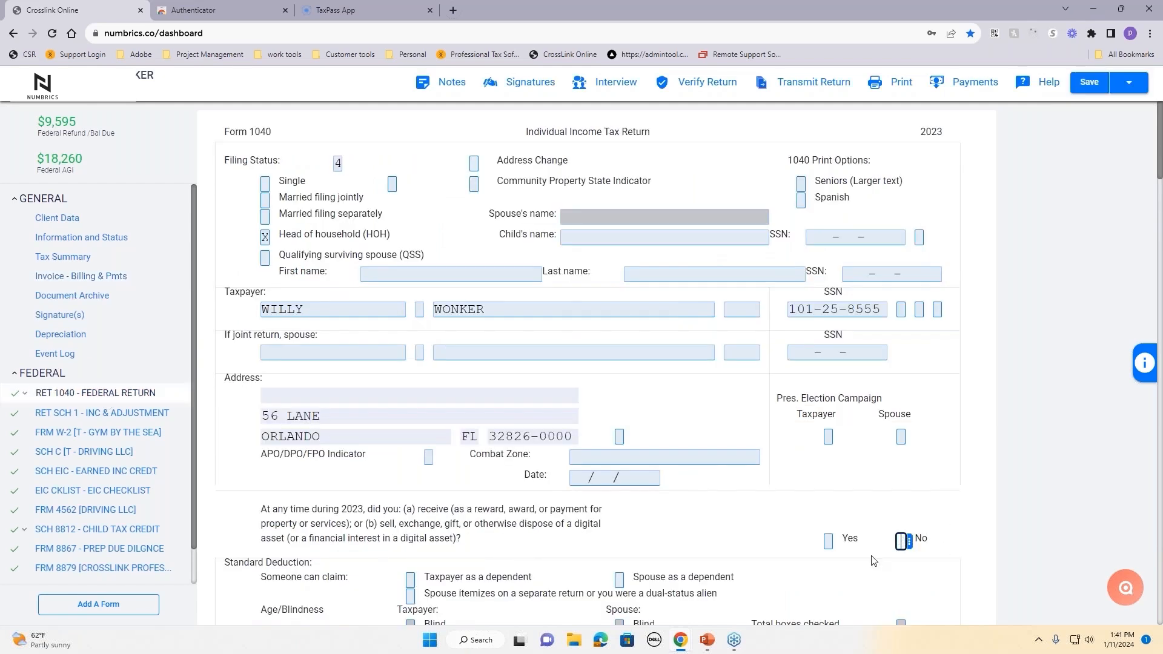
left_click(576, 500)
Step: Uncheck the Yes answers to Form 8867 due diligence questions 1, 2 and 3
left_click(139, 554)
left_click(849, 396)
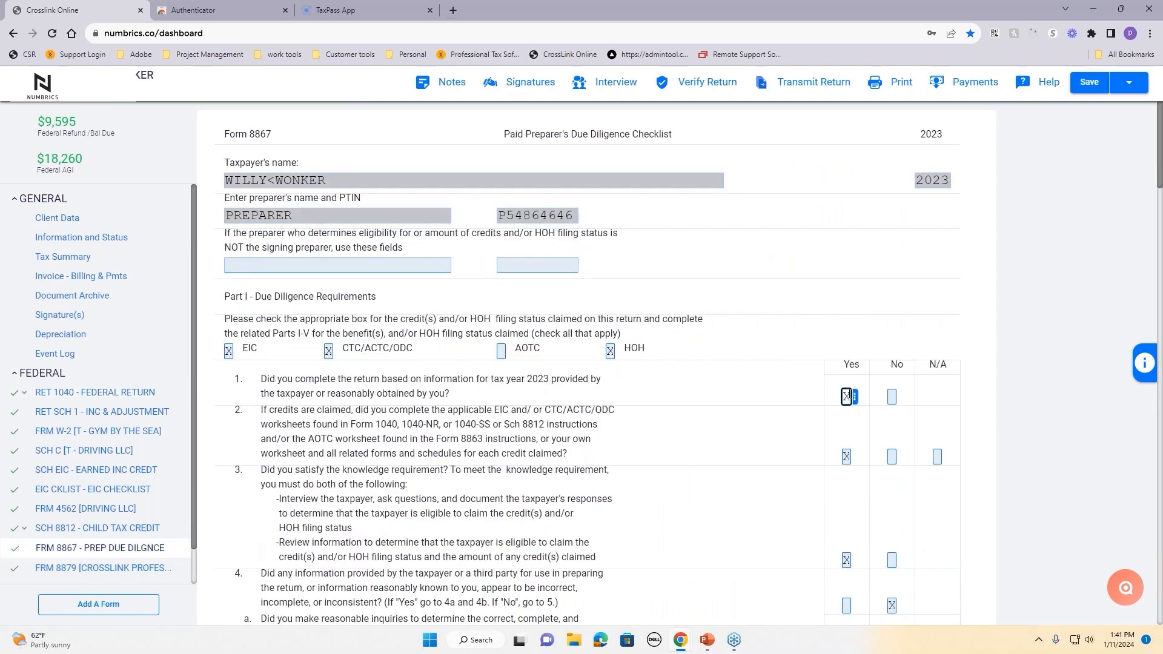
left_click(850, 396)
left_click(849, 457)
left_click(848, 561)
left_click(848, 457)
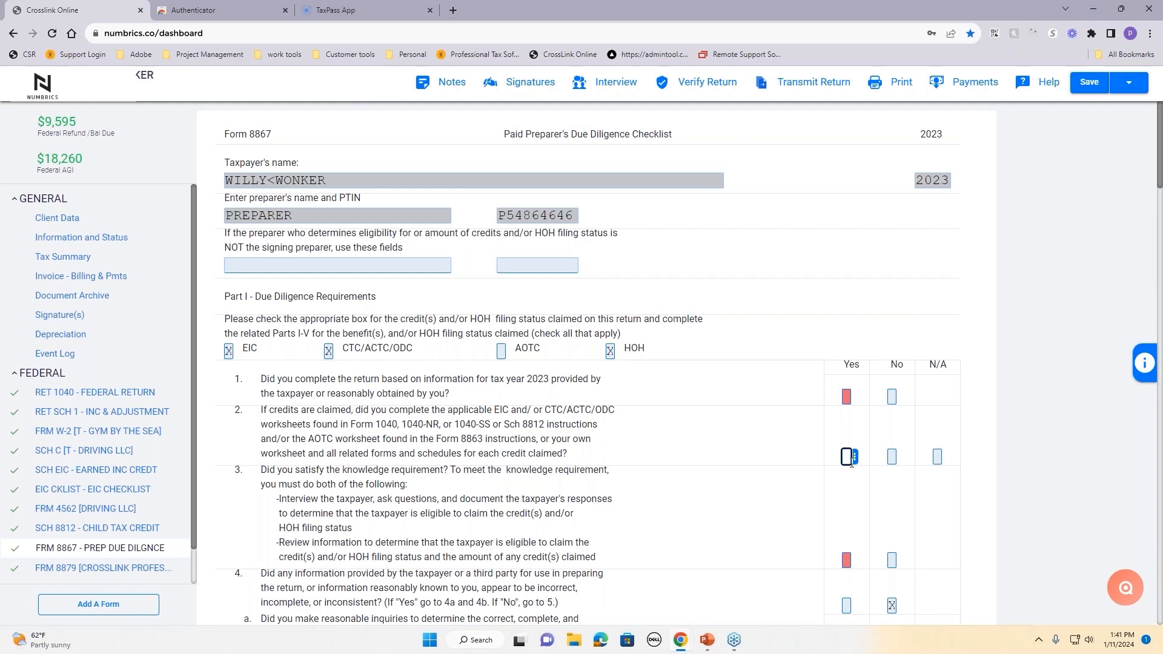
scroll(977, 407, "down", 2)
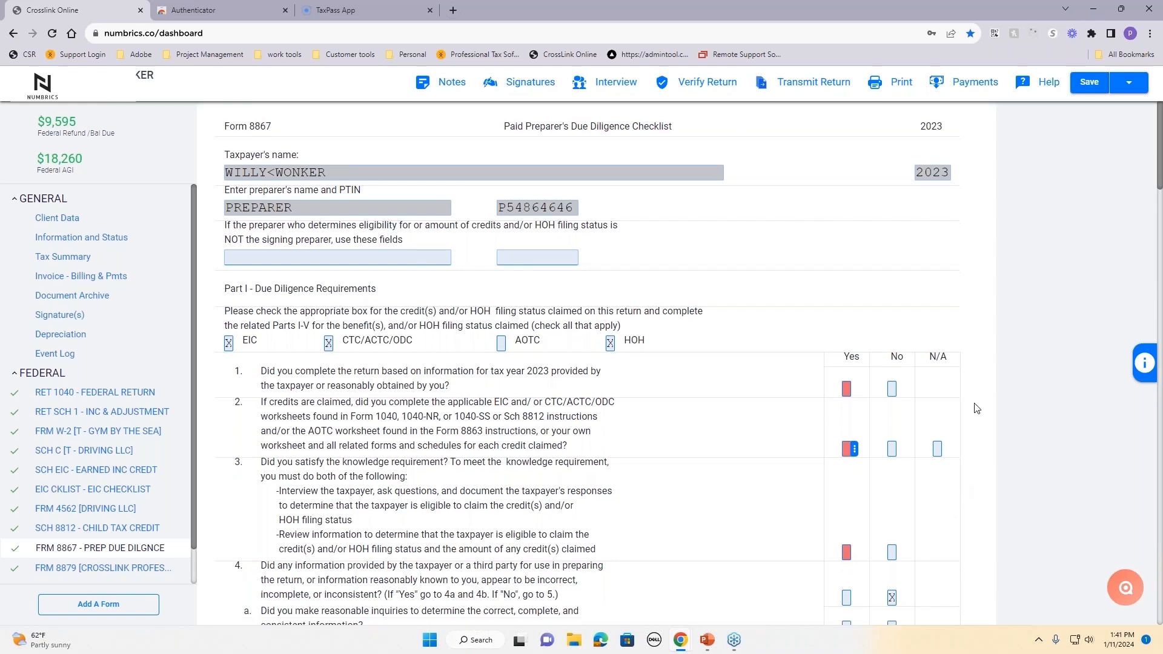
scroll(977, 407, "up", 2)
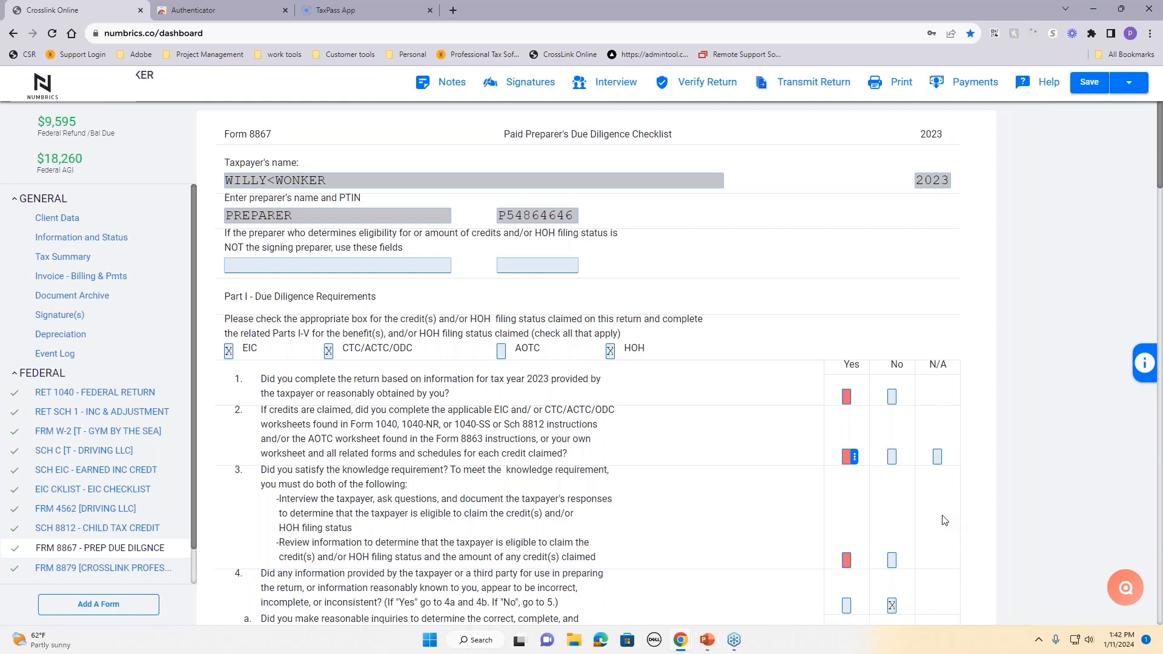
Step: Re-verify the return and answer Yes to Form 8867 question 1 from the first warning
left_click(686, 86)
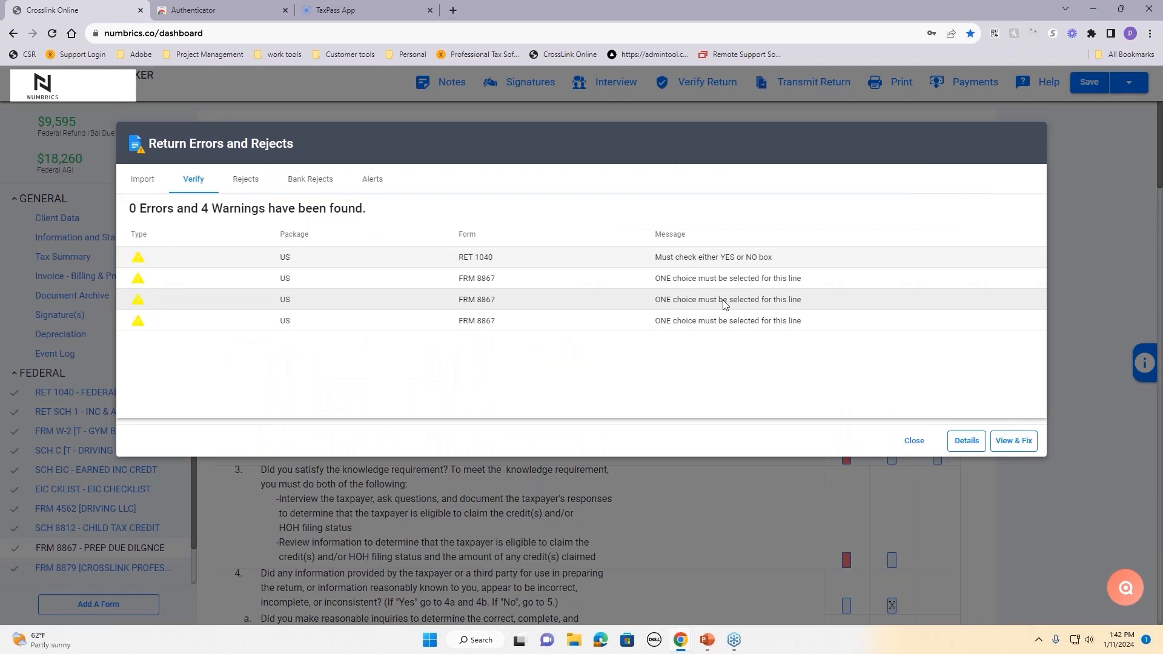
left_click(730, 285)
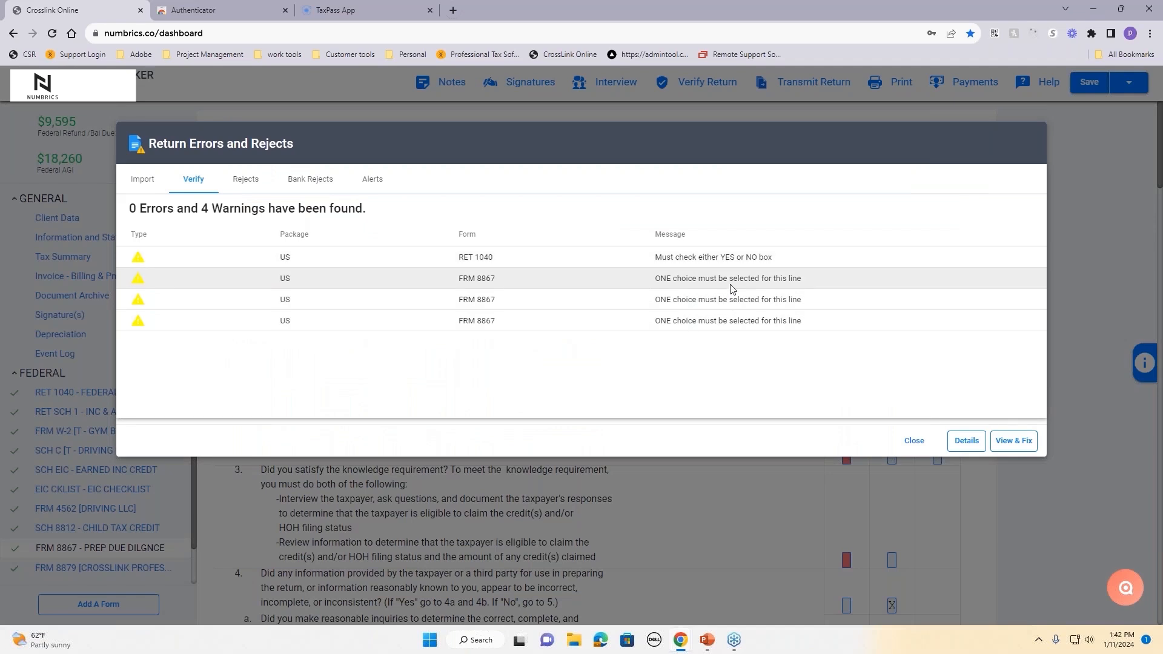
left_click(1013, 442)
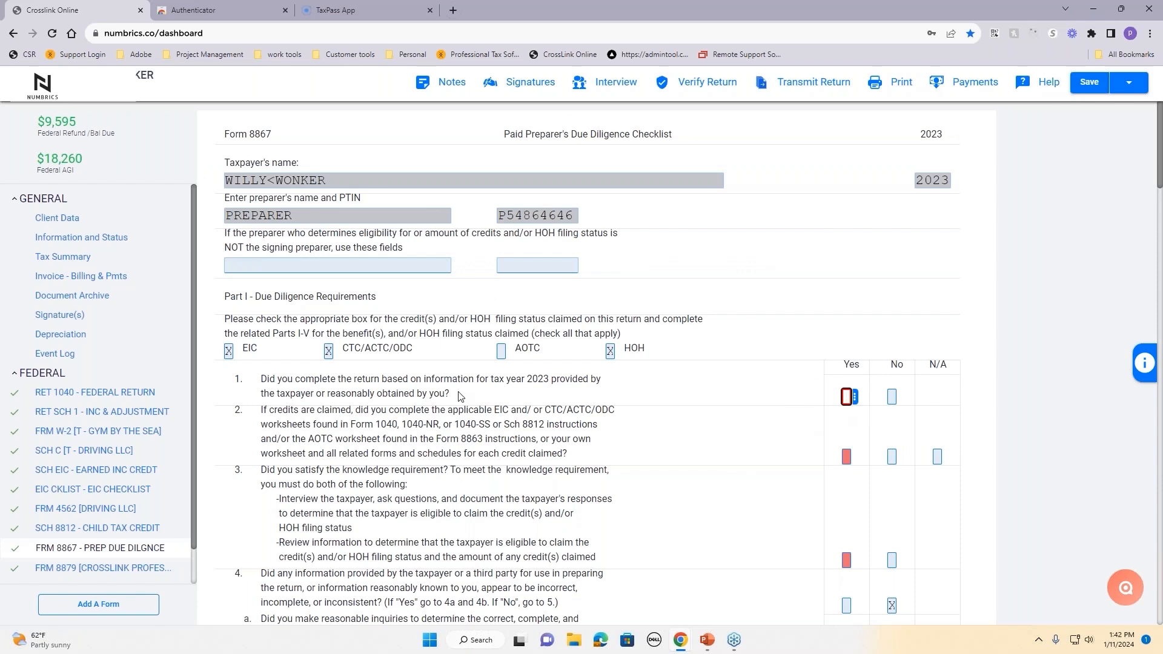
left_click_drag(453, 395, 257, 386)
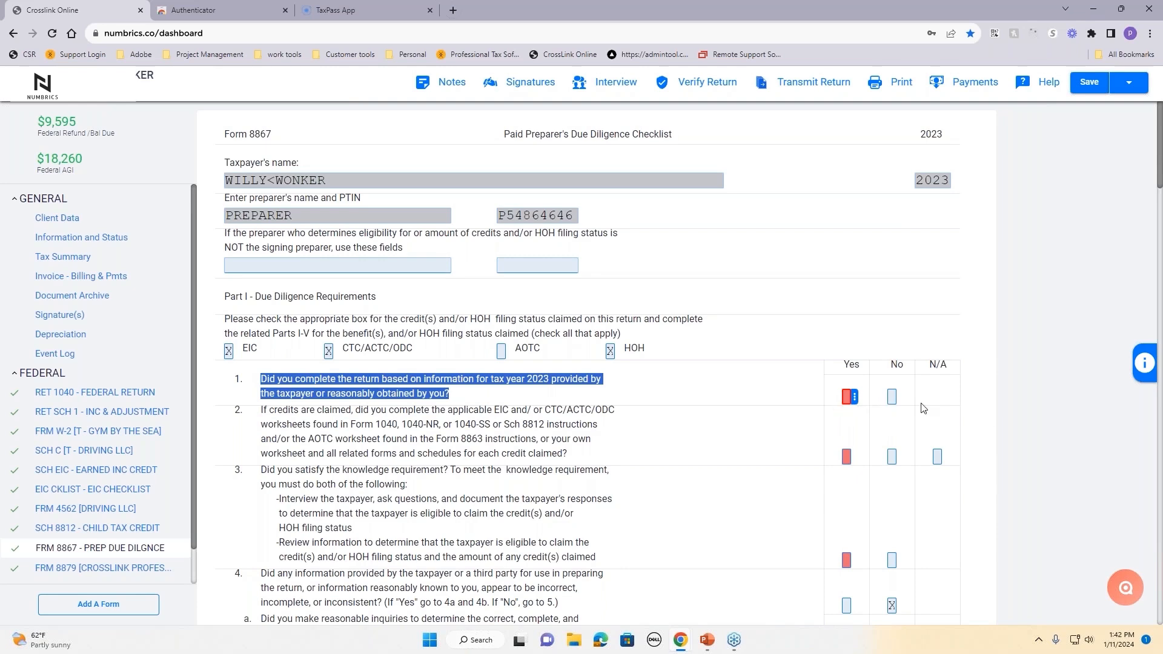
left_click(847, 397)
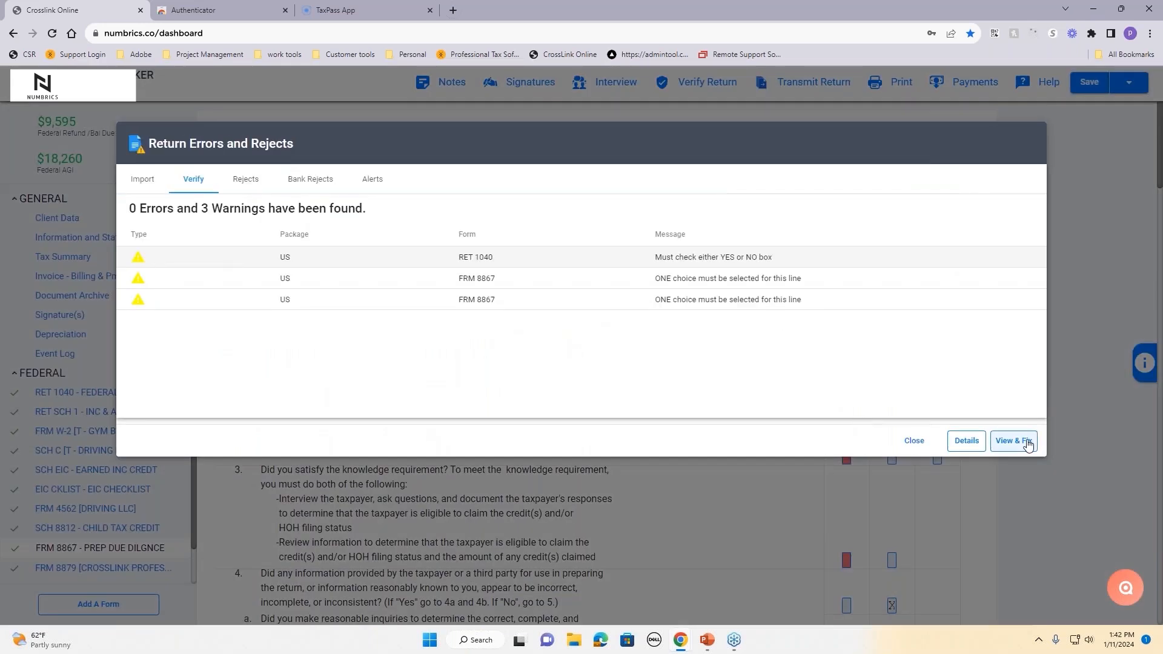
Step: Answer No to the flagged Form 1040 digital-asset question
left_click(1028, 444)
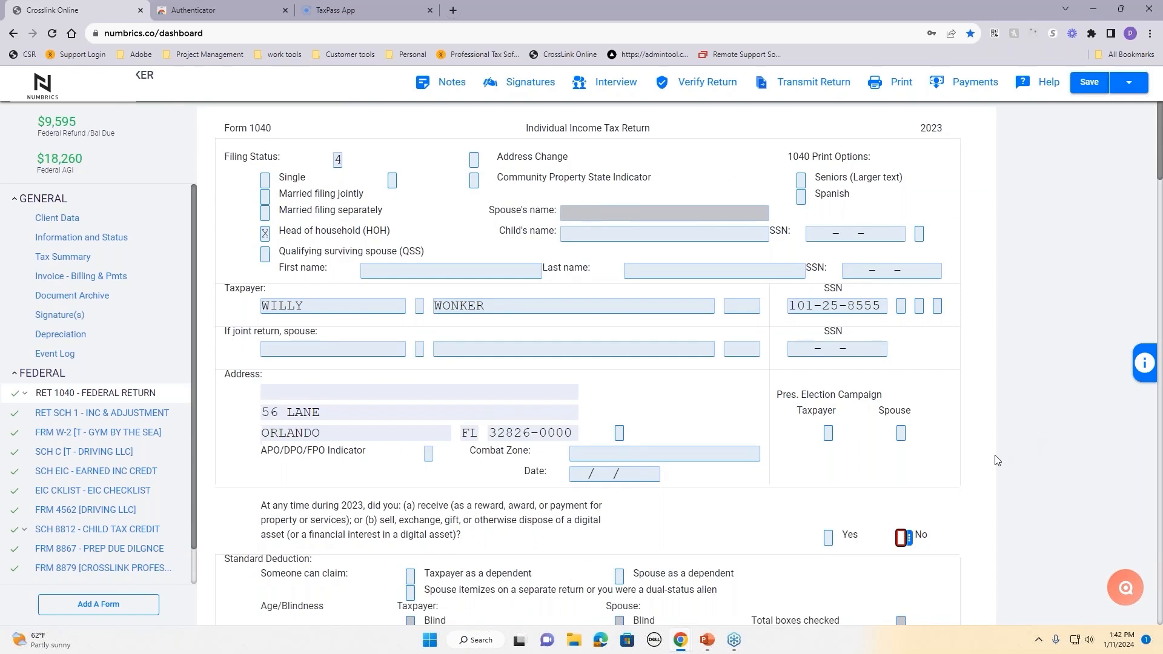
scroll(266, 333, "down", 3)
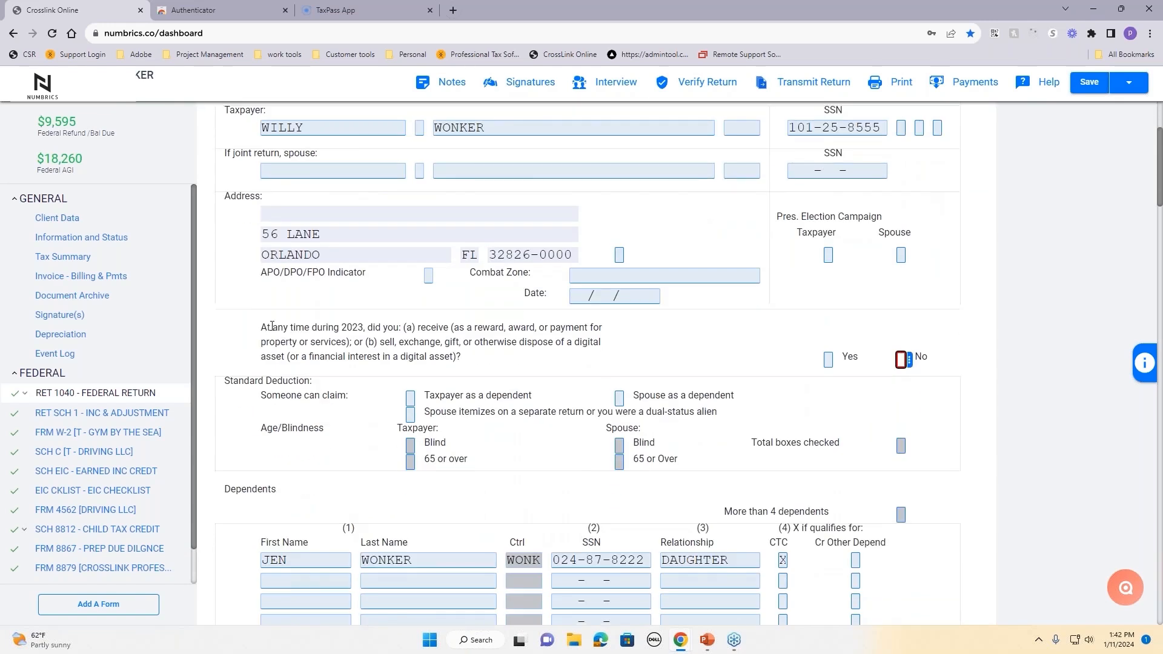
left_click_drag(265, 323, 514, 363)
left_click(515, 364)
left_click(901, 360)
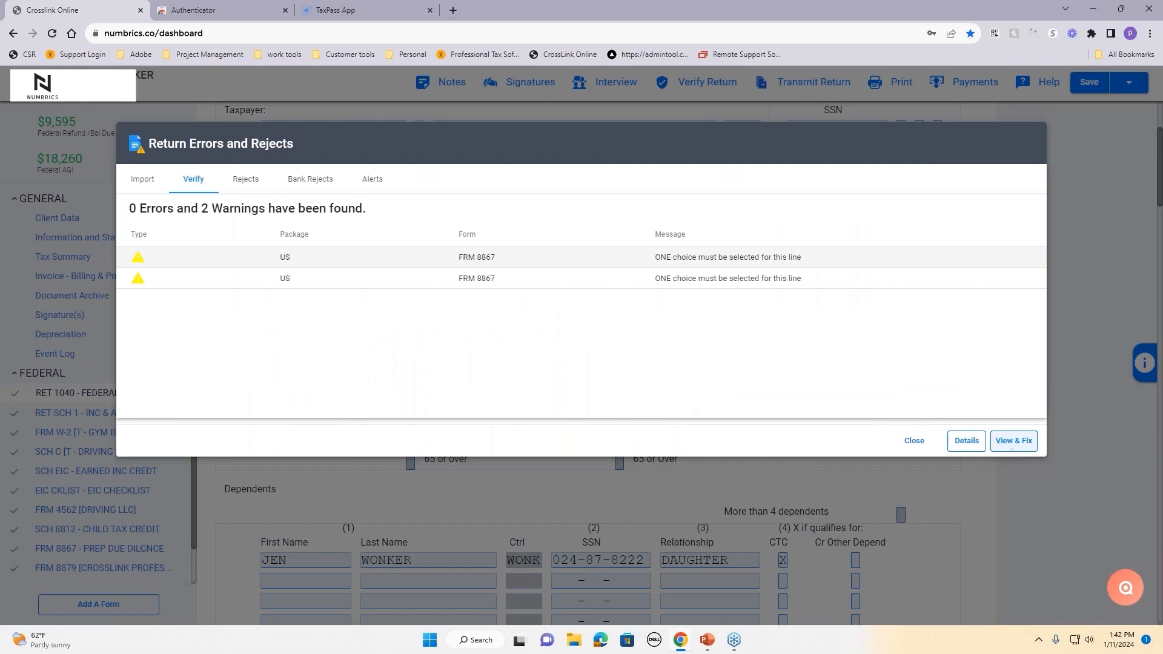
Step: Answer Yes to Form 8867 lines 2 and 3 and confirm the successful verification
left_click(1013, 442)
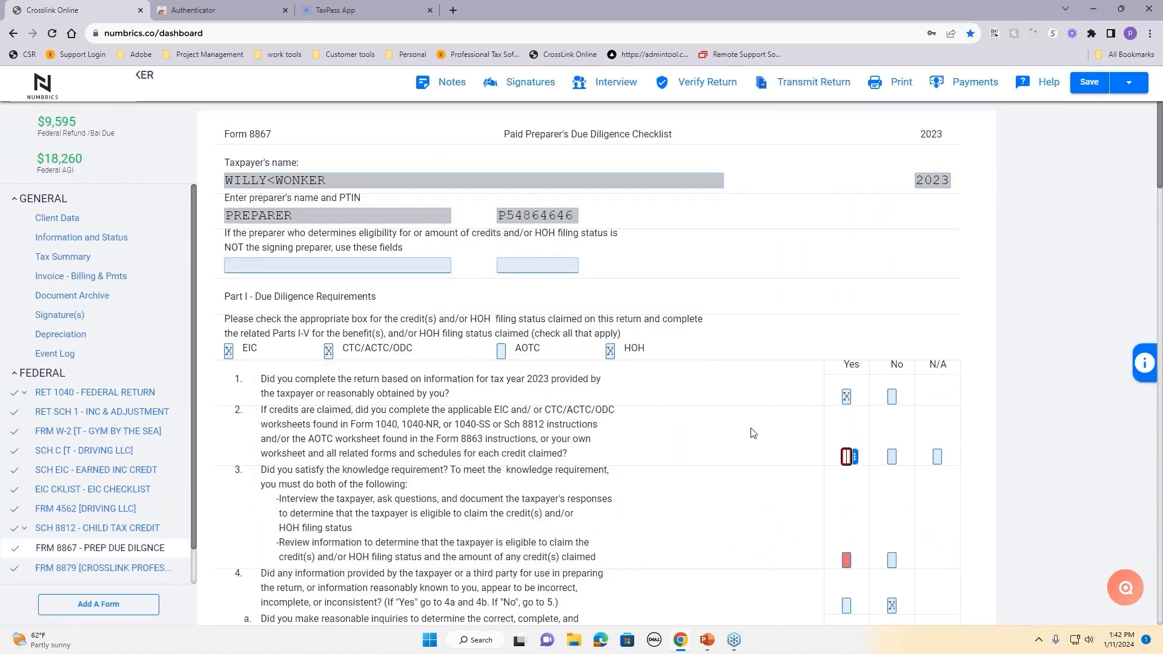
scroll(753, 432, "down", 2)
left_click(846, 336)
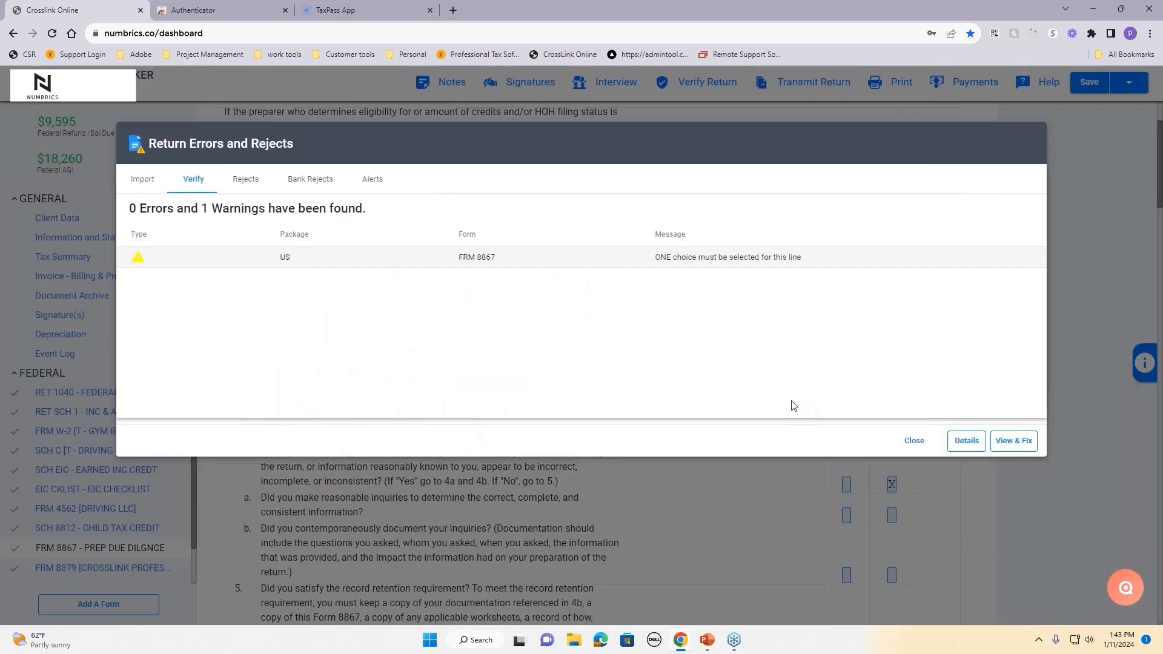
left_click(1023, 443)
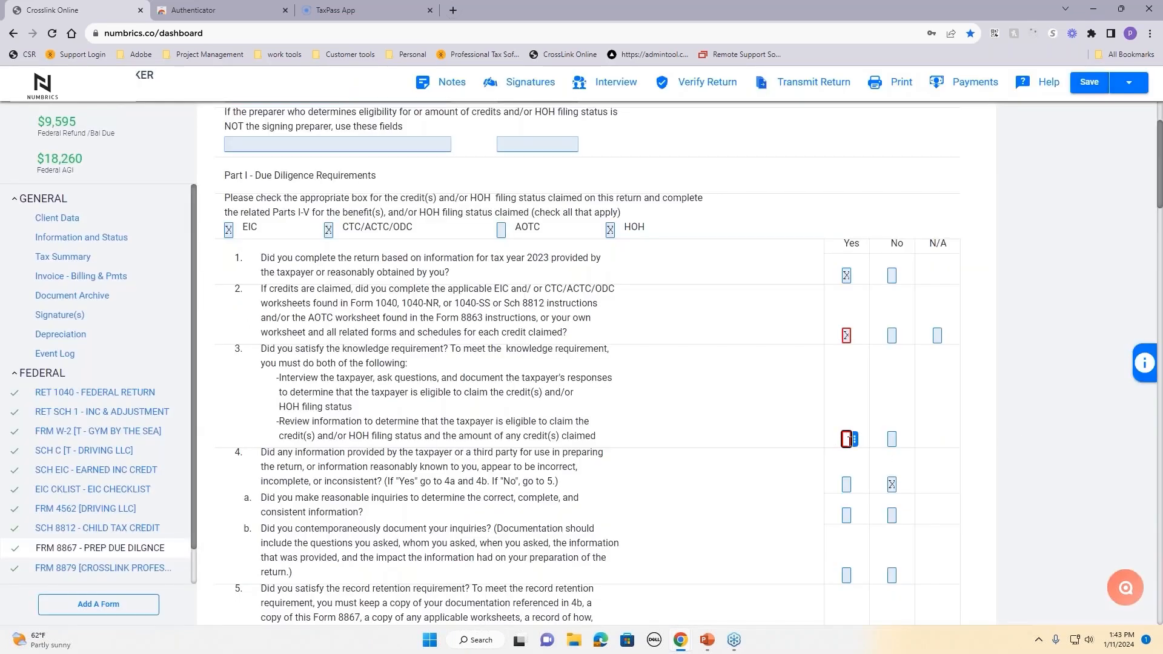
left_click(846, 439)
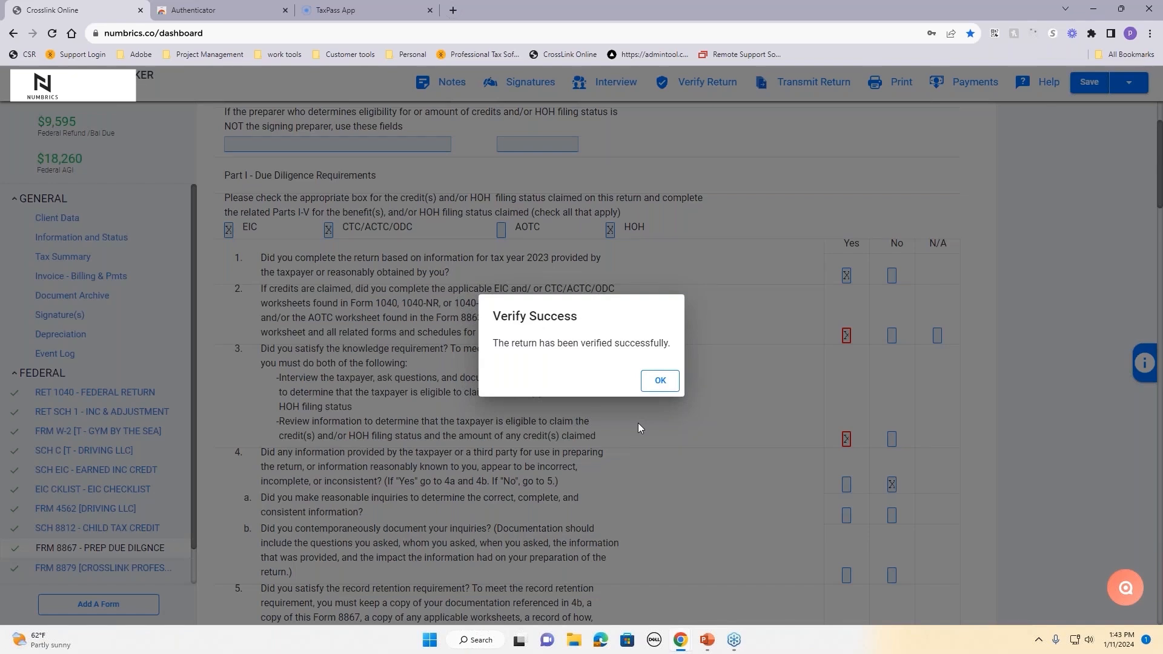
left_click(658, 382)
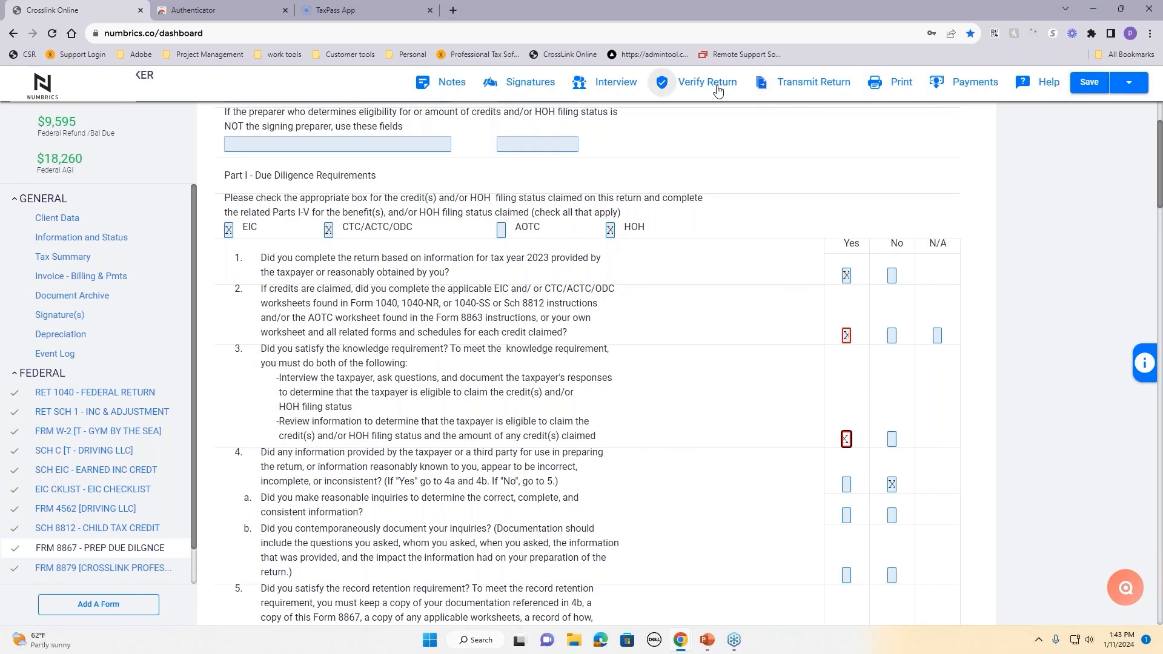
Step: Begin signing the taxpayer's Final Tax Return from the Signatures page
left_click(529, 90)
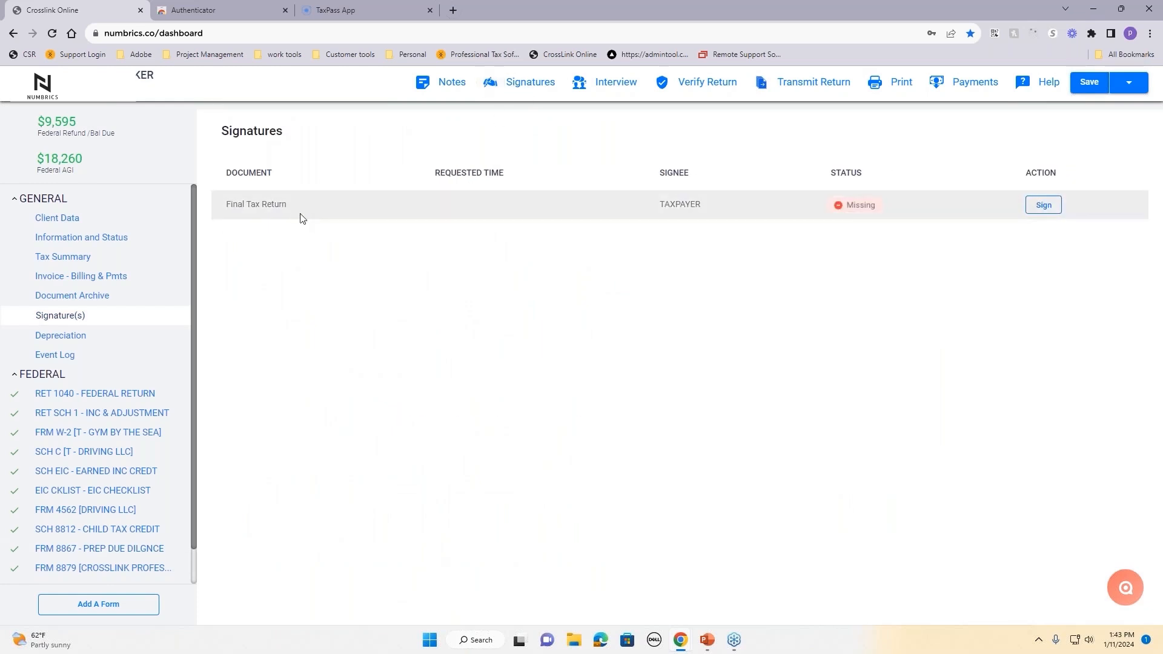
left_click(1052, 206)
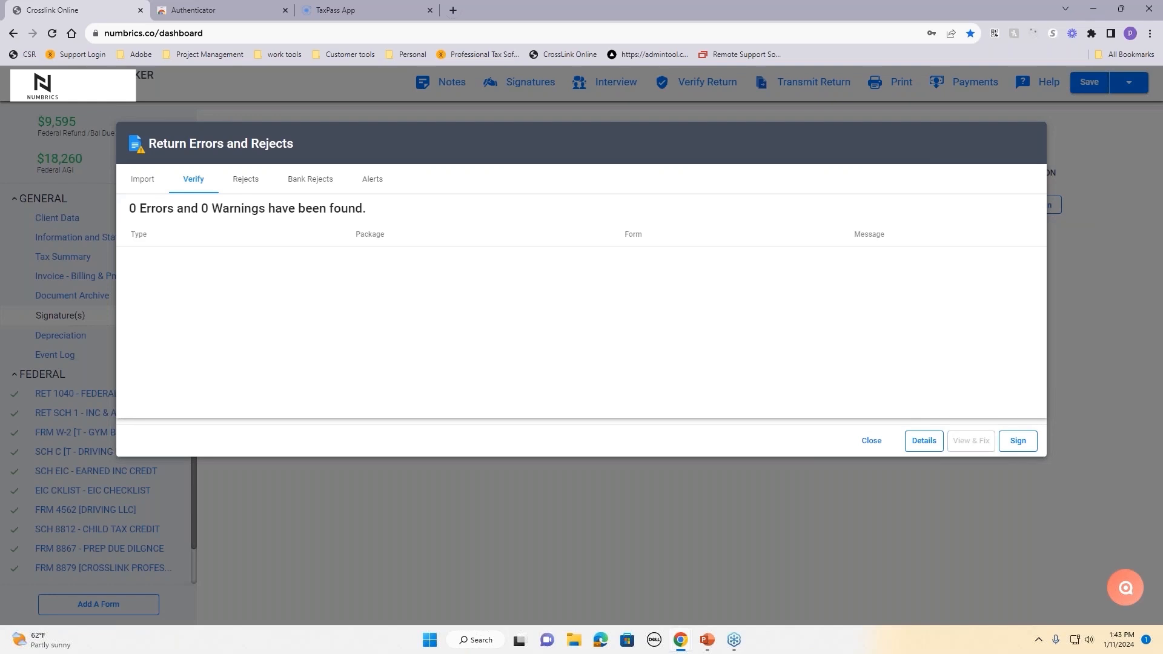
left_click(1018, 442)
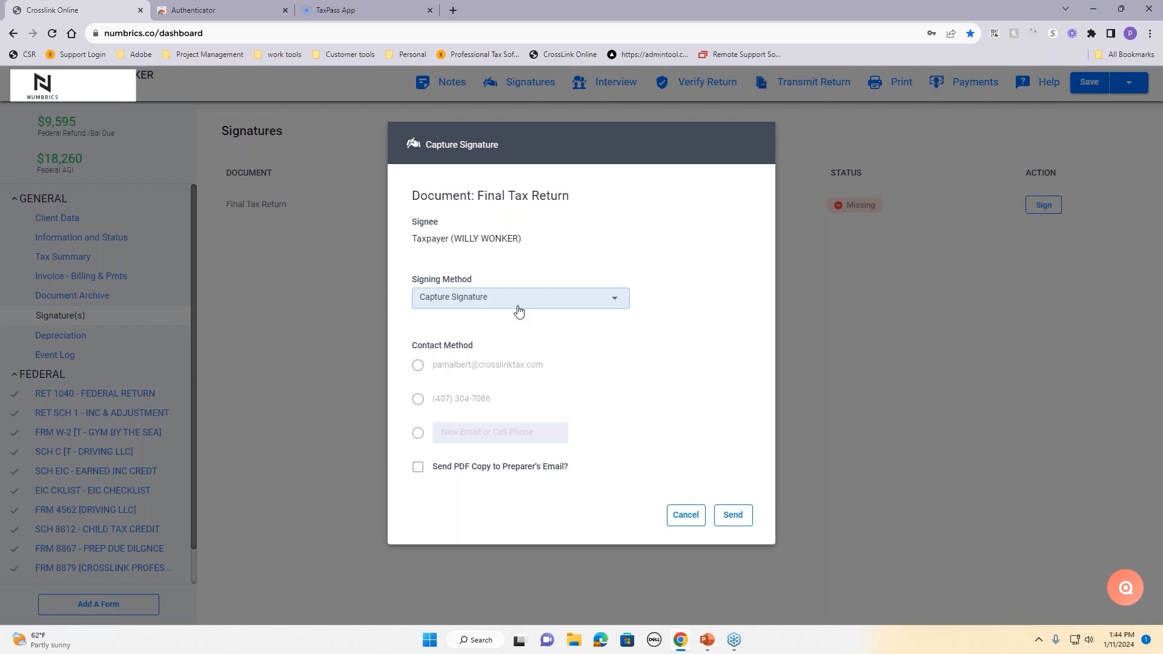
left_click(519, 311)
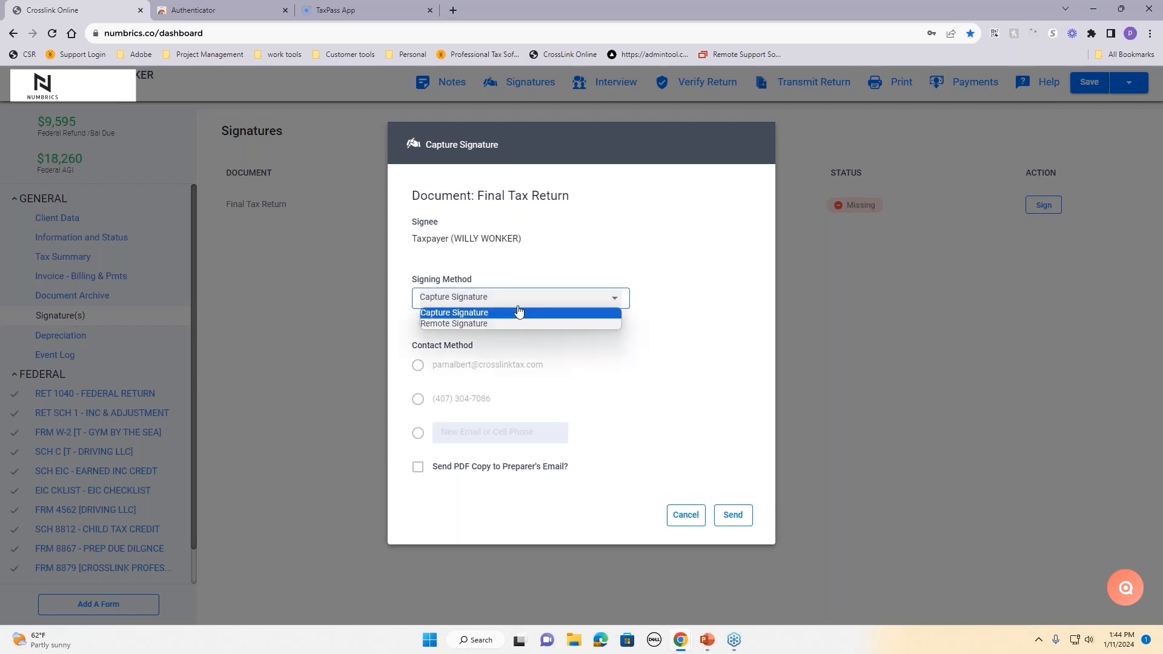
left_click(515, 323)
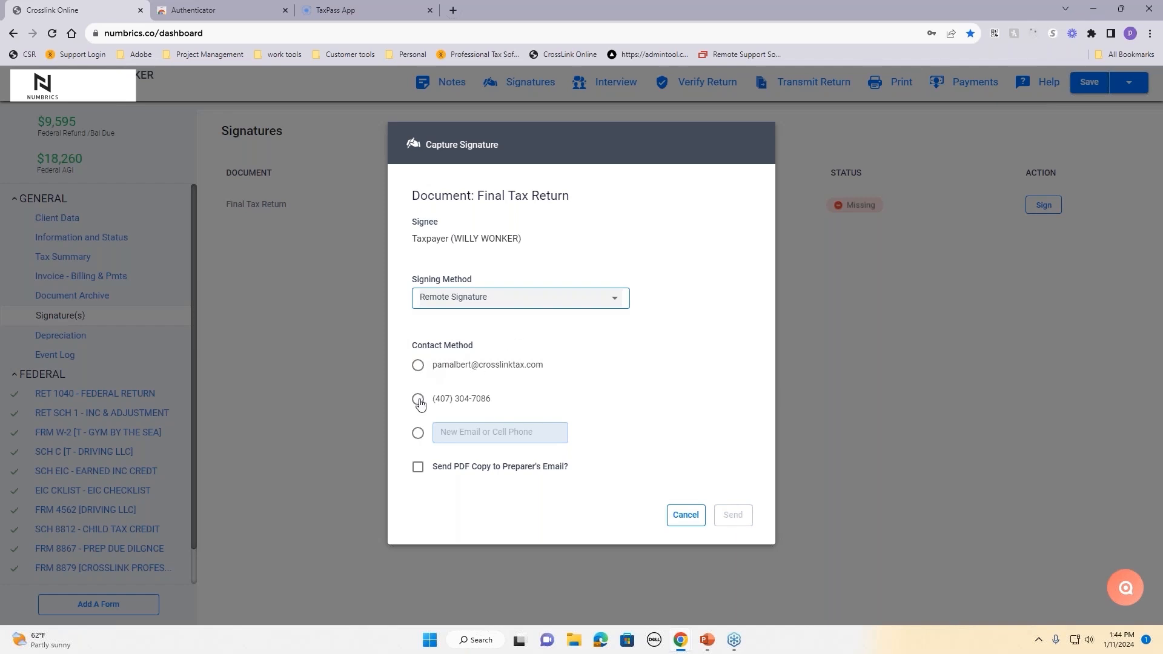
left_click(418, 367)
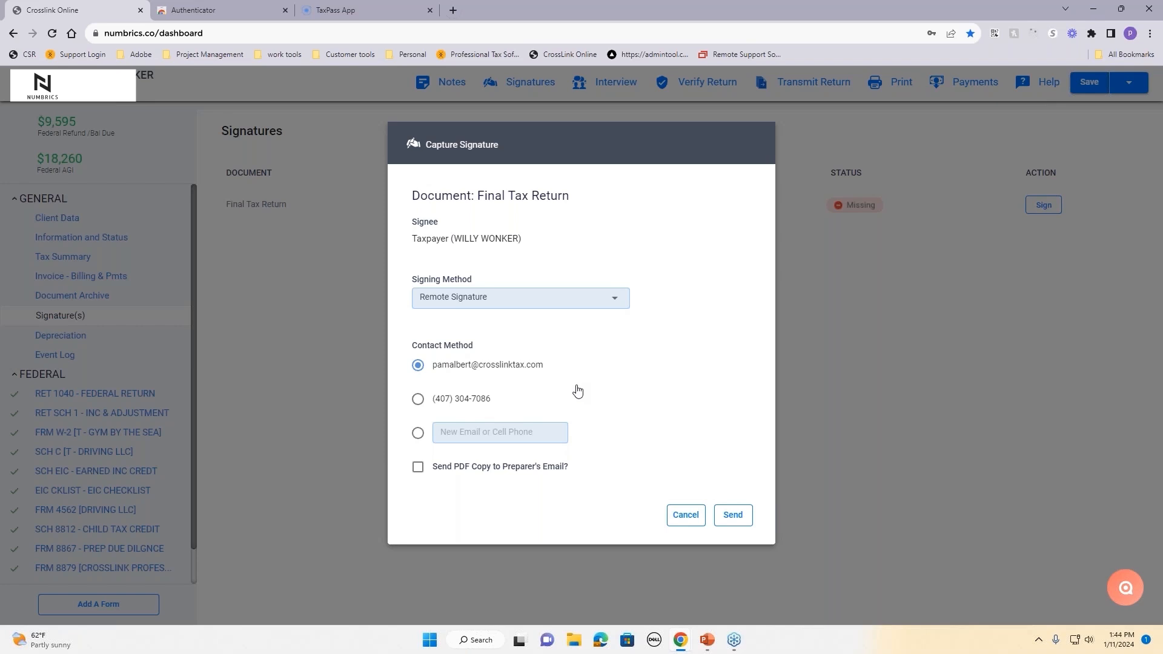
left_click(554, 302)
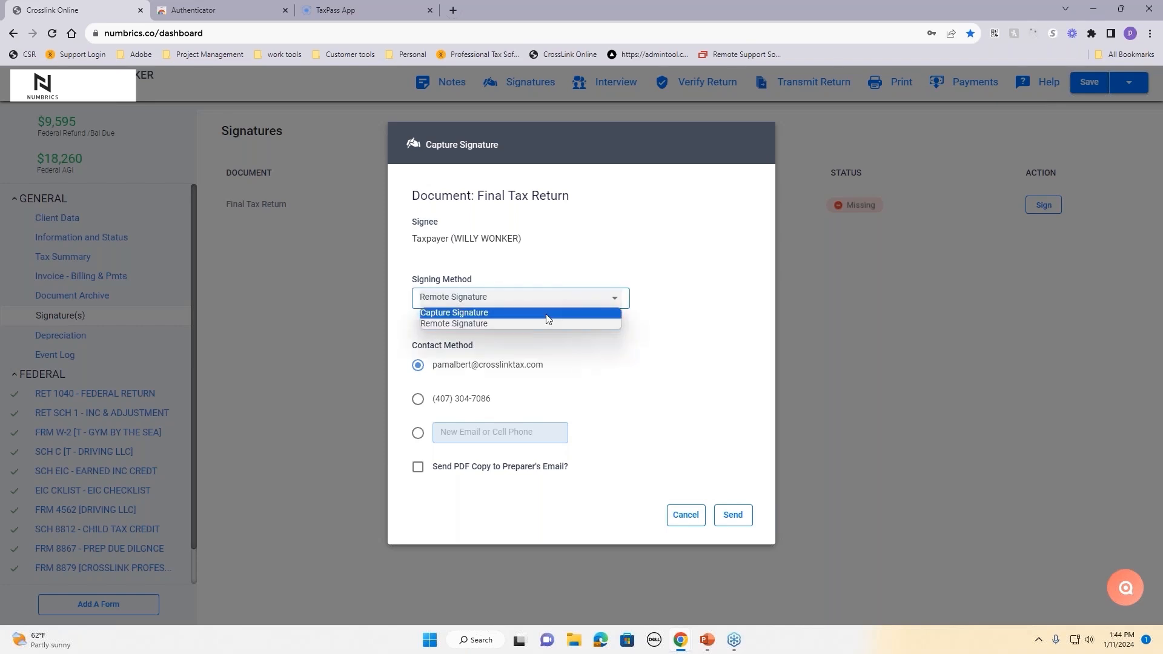
left_click(549, 320)
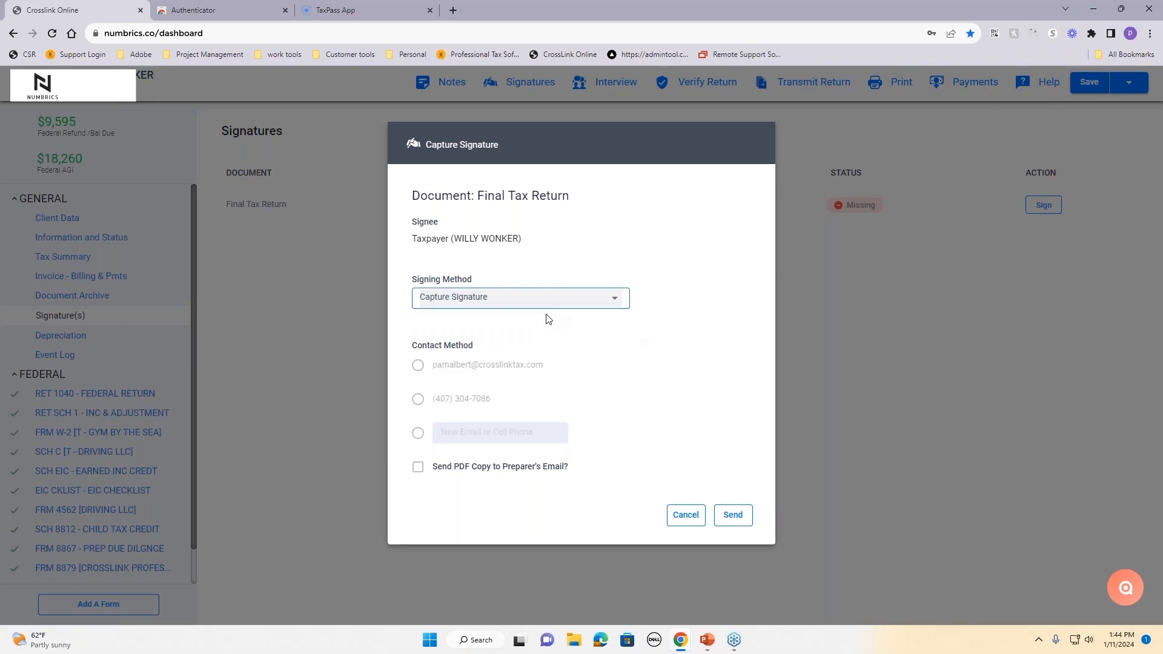
Step: Draw and accept the taxpayer's signature, then close the final return preview
left_click(733, 516)
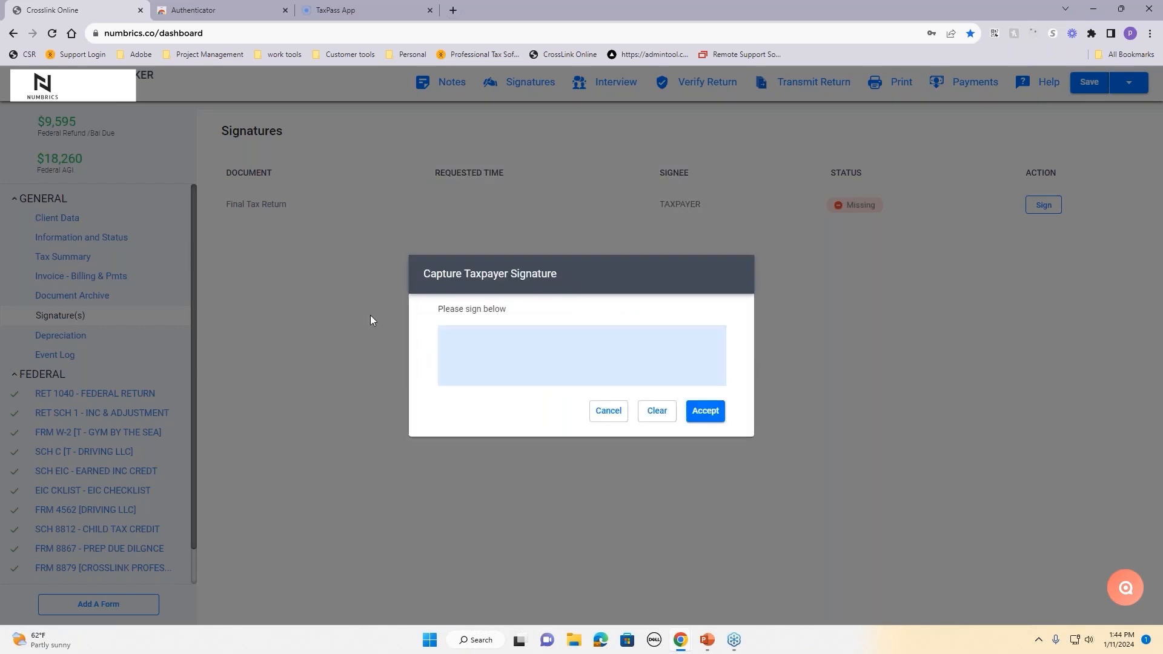
left_click_drag(493, 341, 484, 371)
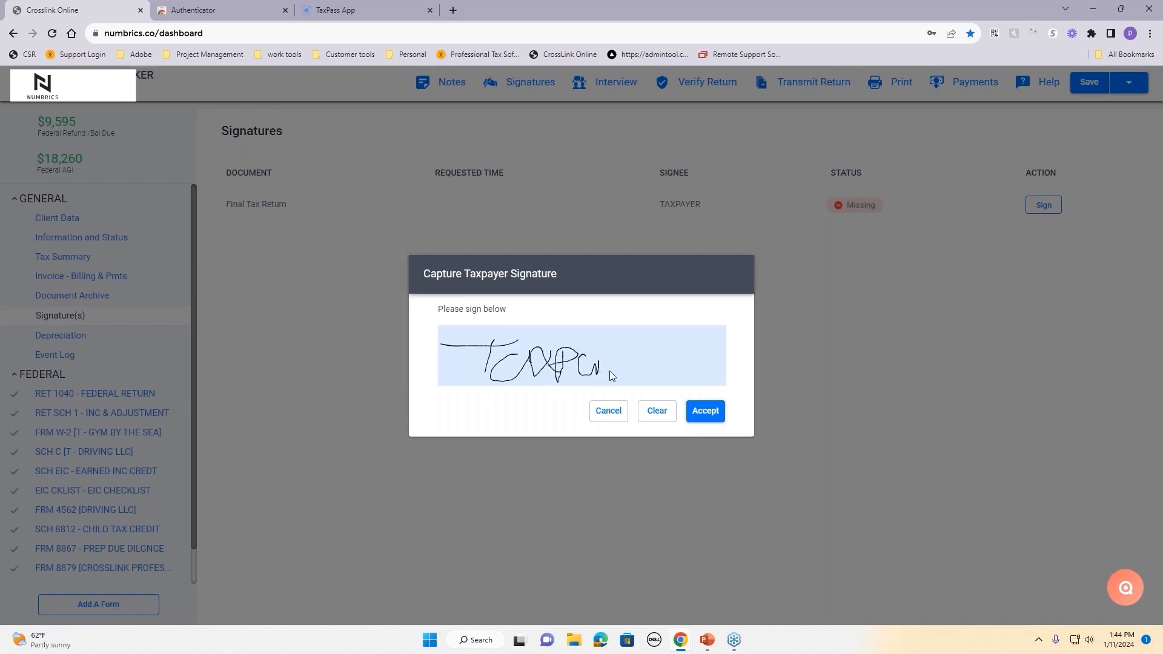
left_click(704, 412)
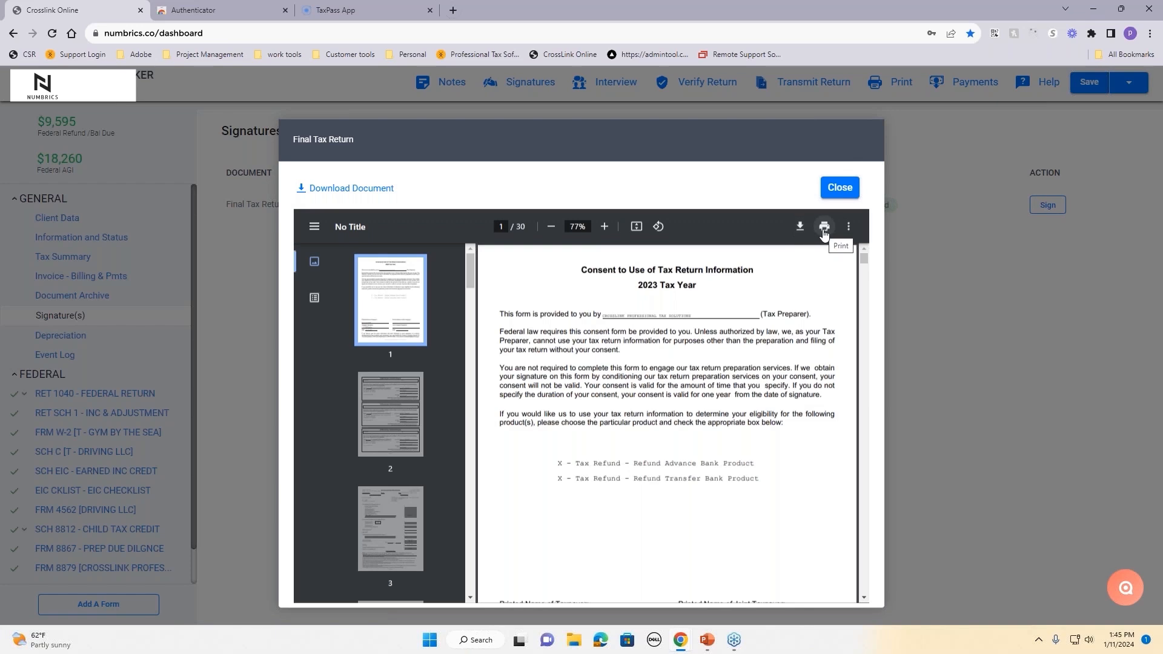
scroll(830, 242, "down", 5)
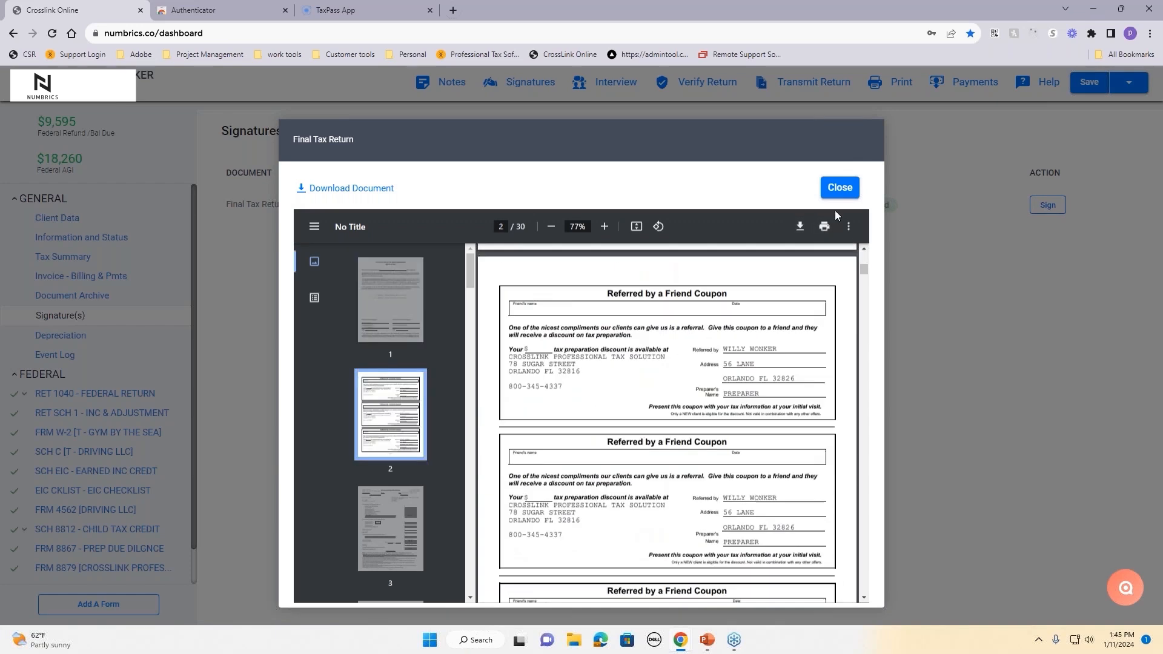
left_click(847, 188)
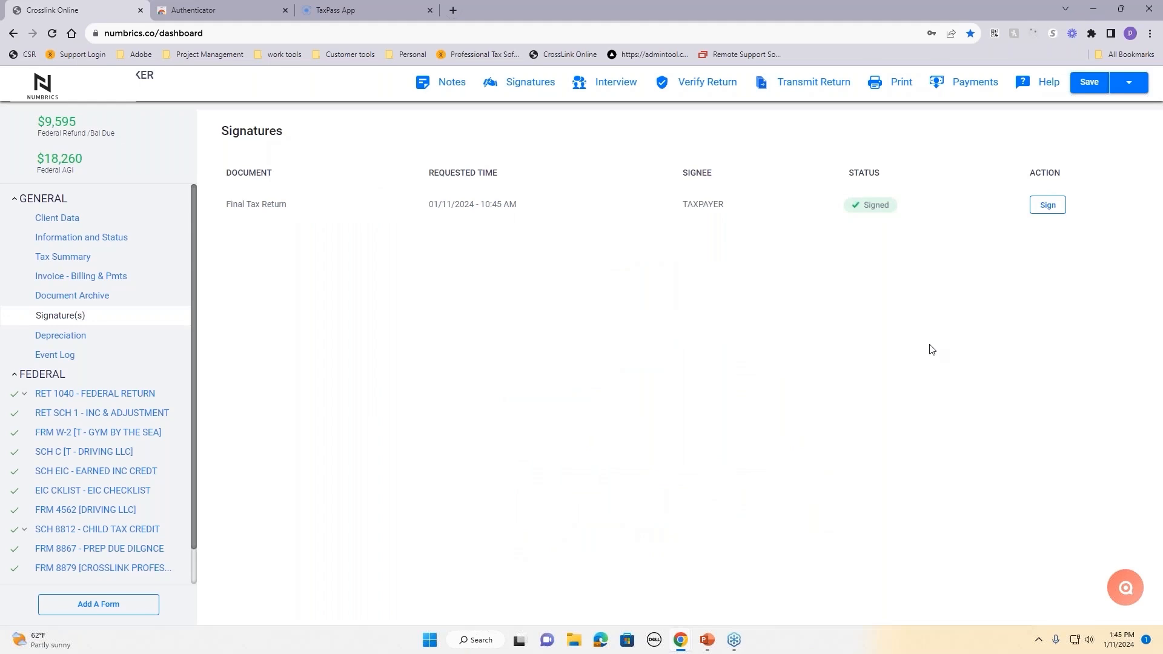
Step: Preview the signed FINAL TAX RETURN in the Document Archive at 110% and close it
left_click(66, 297)
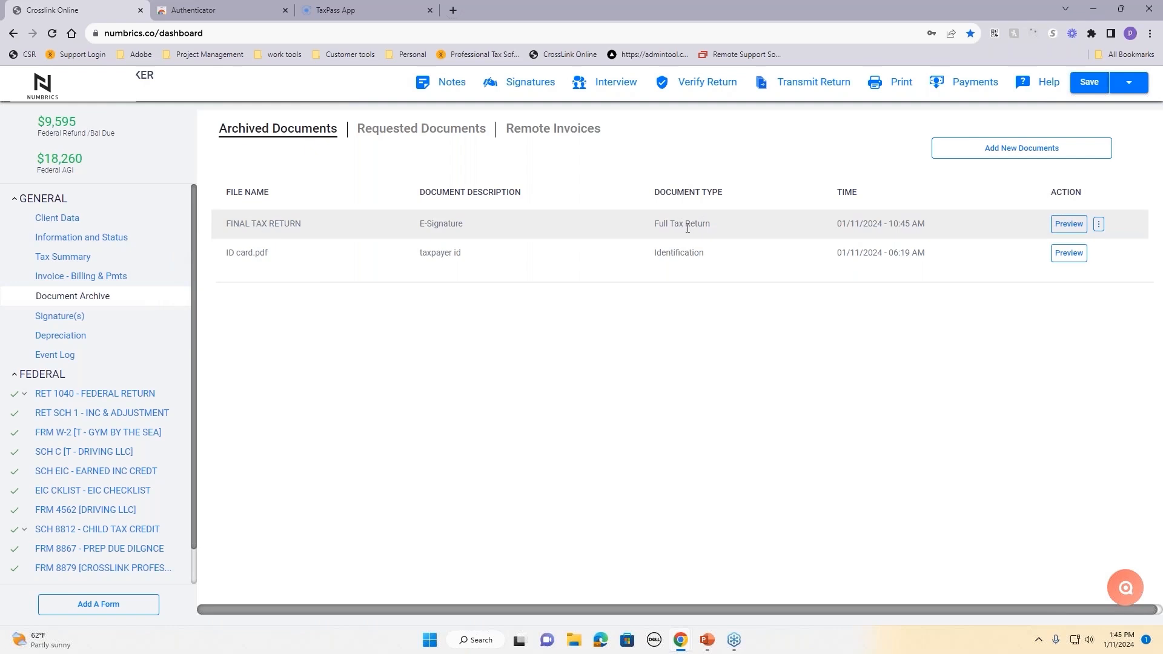
left_click(1069, 224)
scroll(632, 373, "down", 5)
scroll(632, 372, "down", 3)
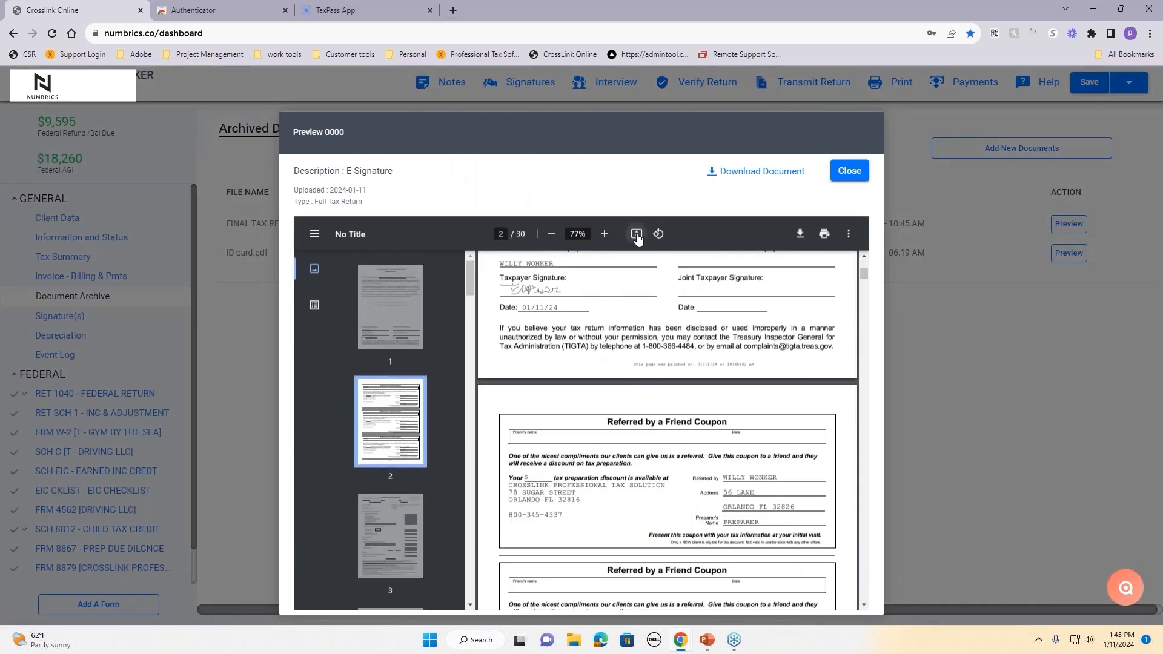
left_click(604, 234)
left_click(604, 234)
left_click(604, 233)
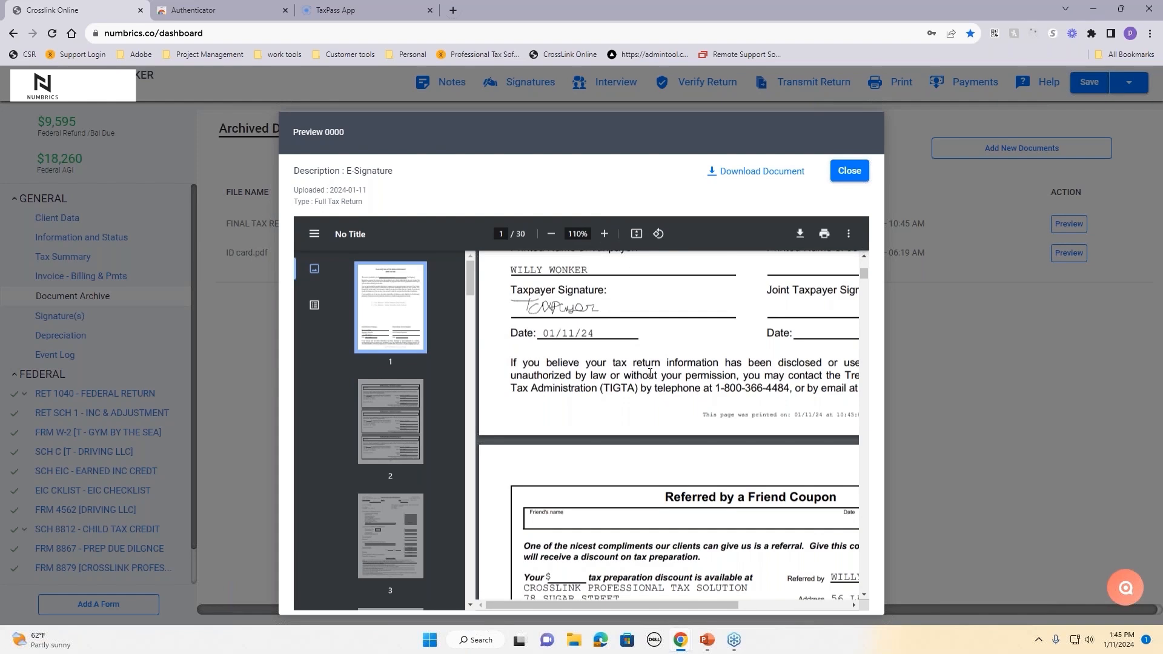
left_click(604, 234)
scroll(655, 379, "down", 15)
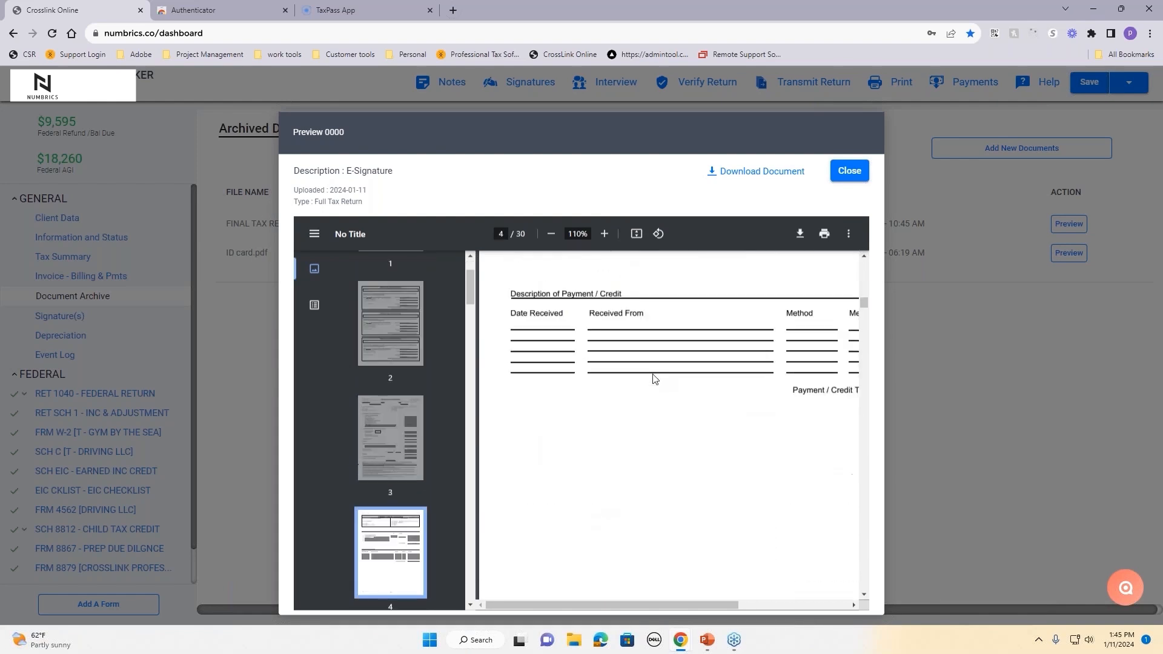
scroll(654, 378, "down", 12)
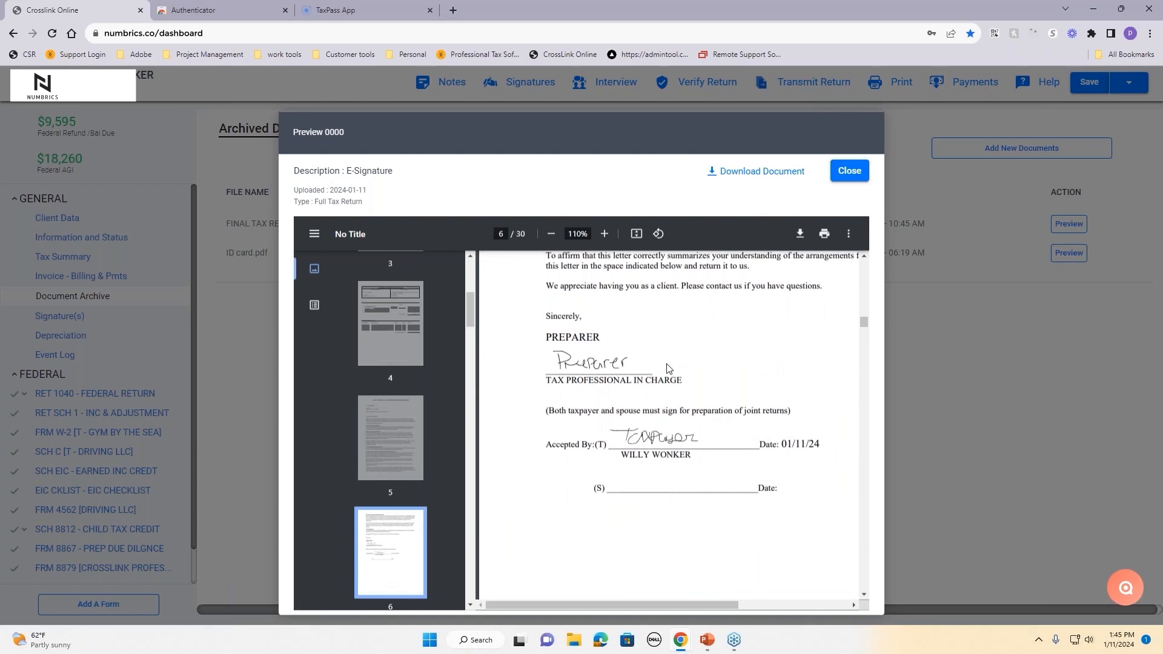
scroll(688, 405, "down", 15)
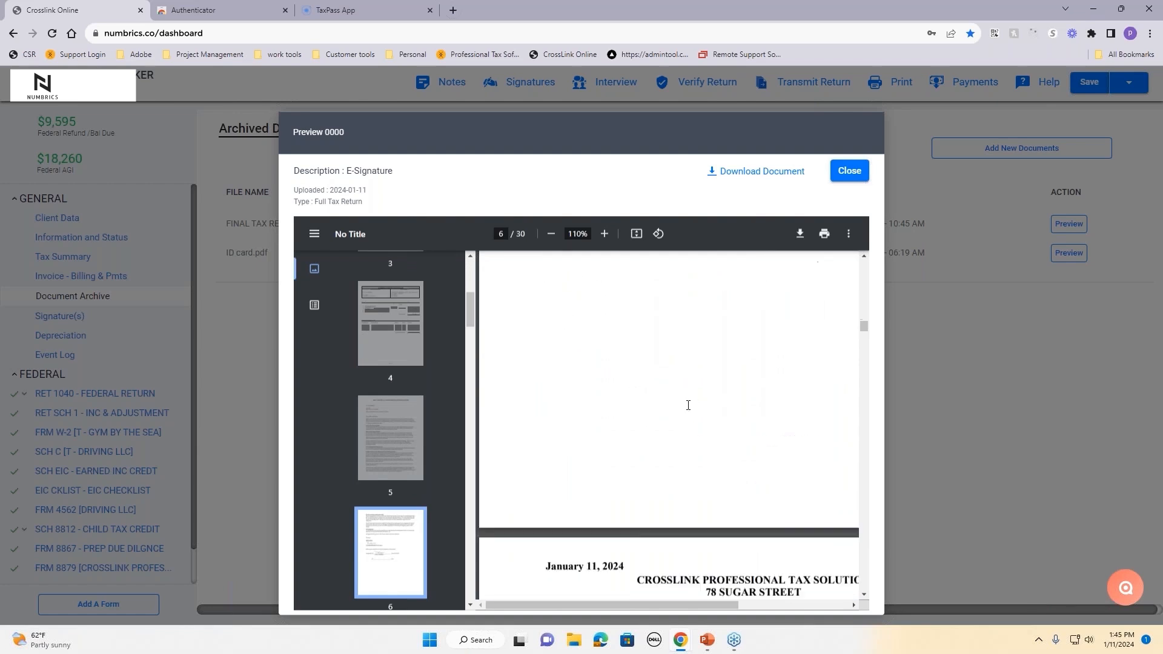
scroll(689, 405, "down", 3)
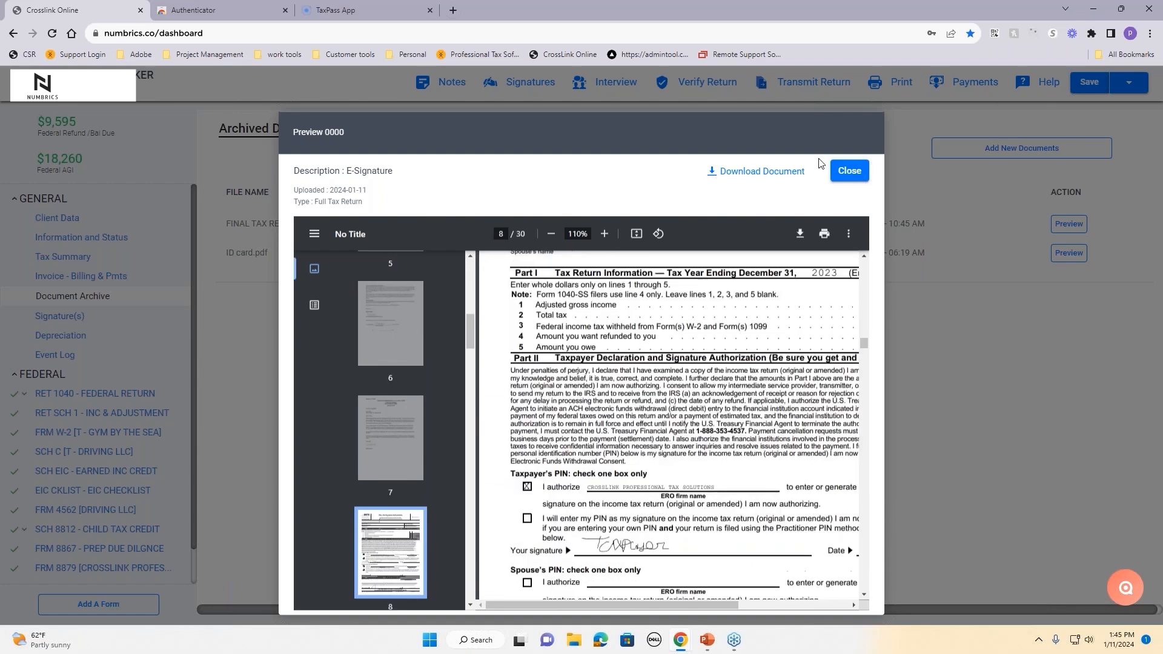
left_click(850, 171)
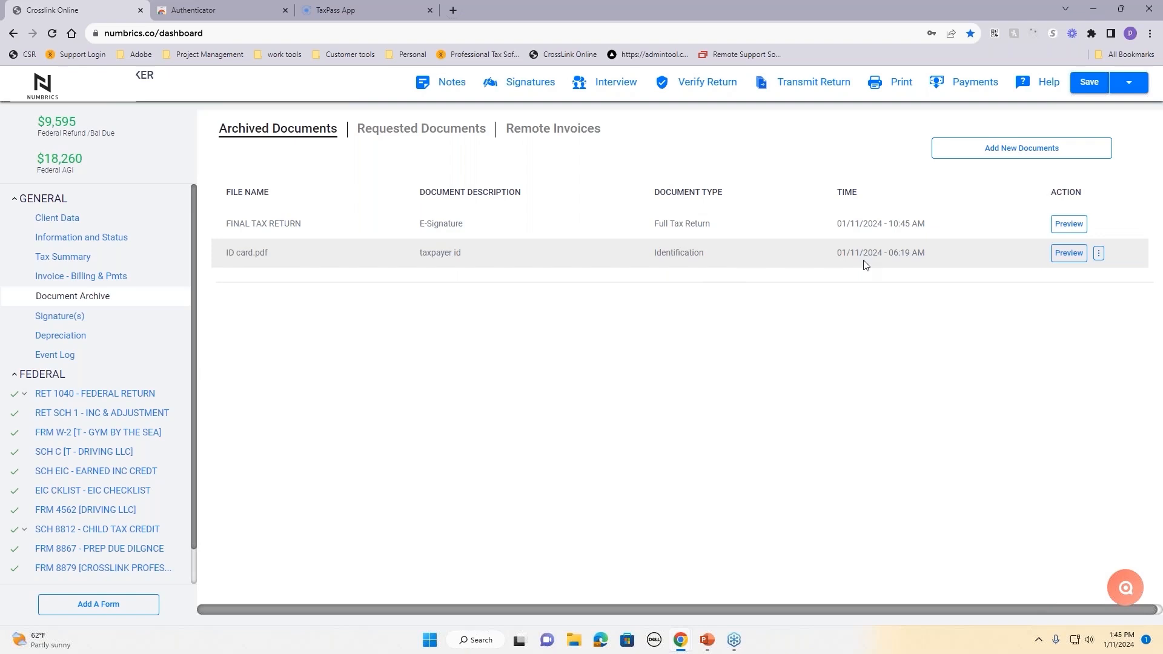
left_click(1015, 156)
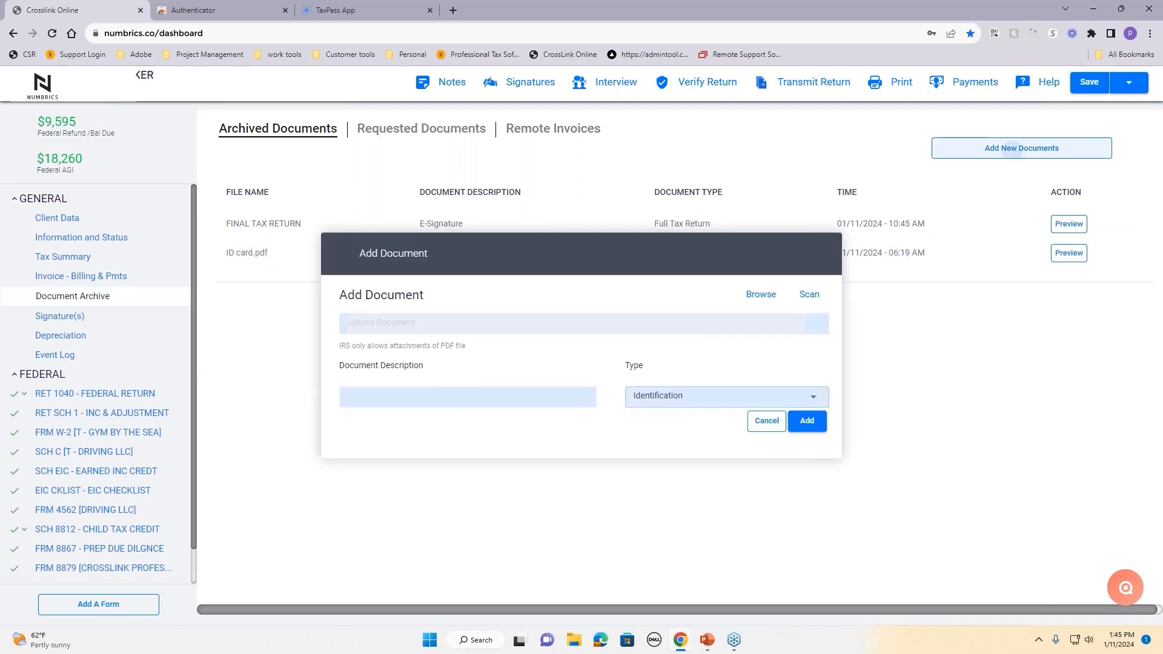
left_click(759, 297)
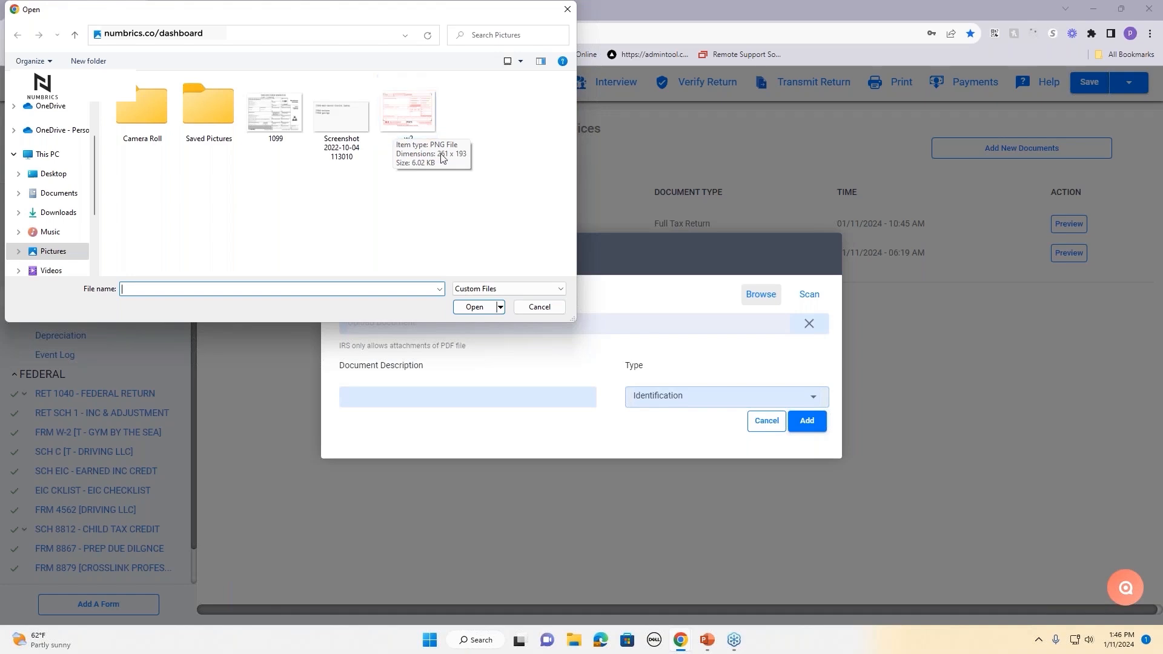
left_click(541, 307)
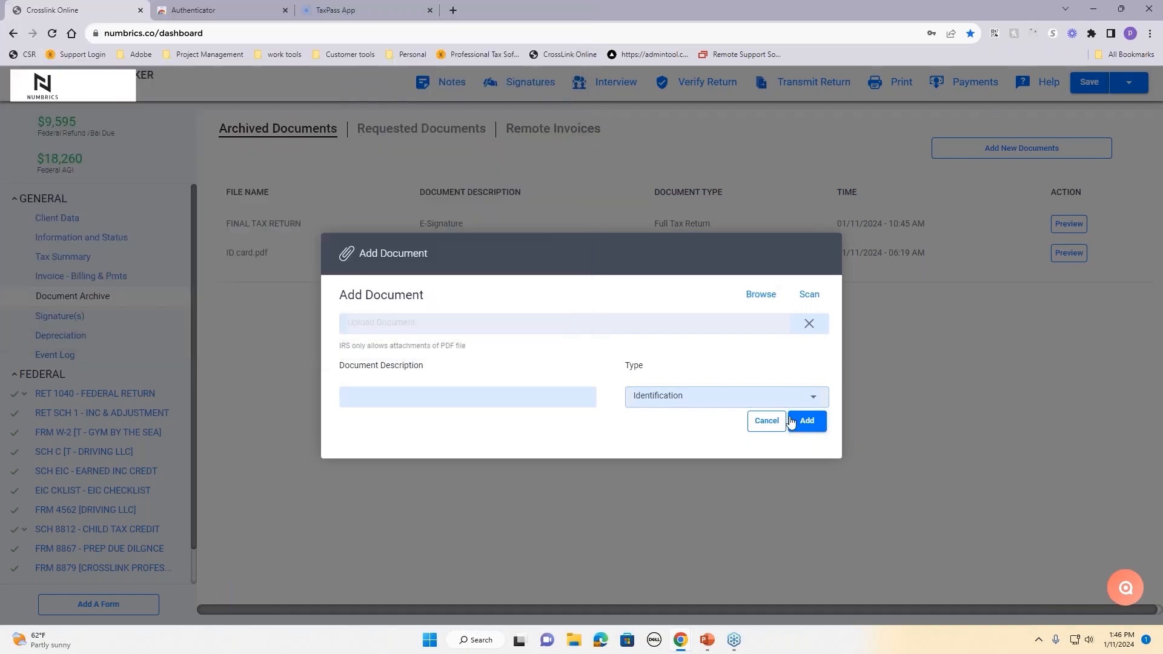
left_click(767, 420)
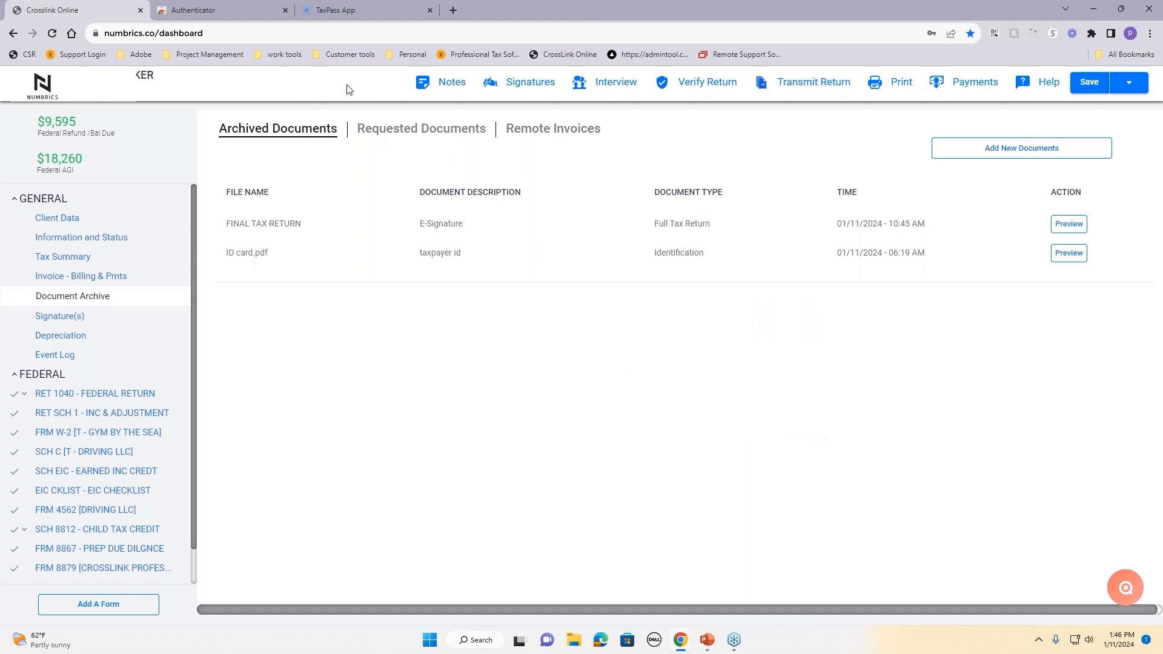
Step: Start a request to the taxpayer's e-mail with subject 'send docs' and description 'need ID and income sources'
left_click(411, 134)
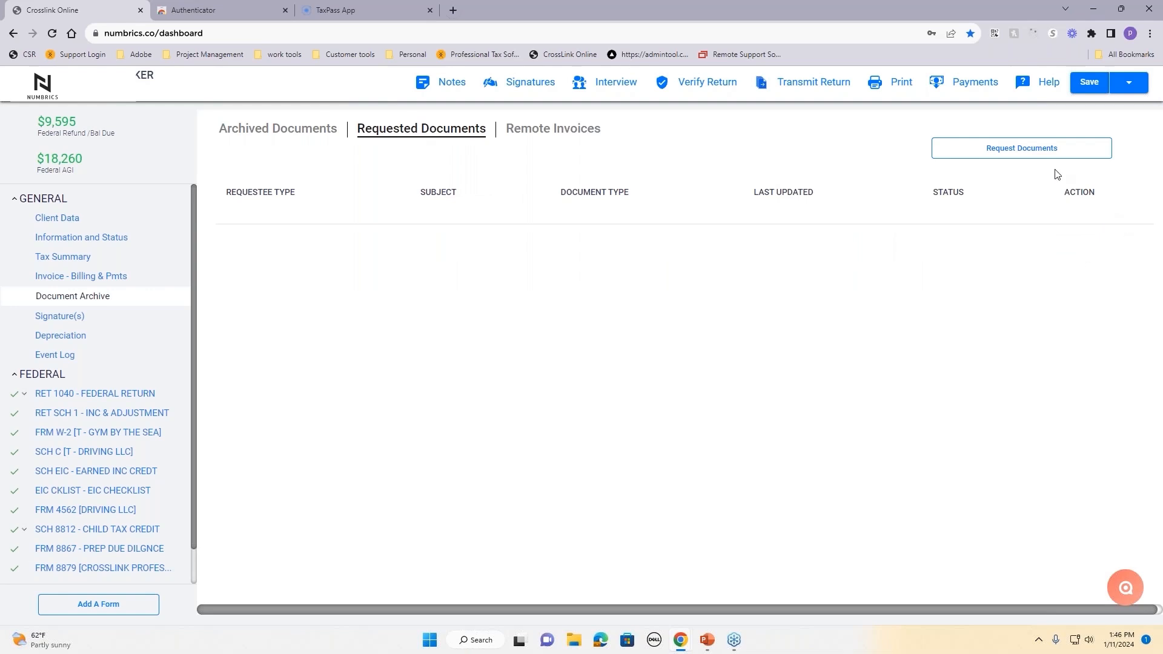
left_click(1035, 161)
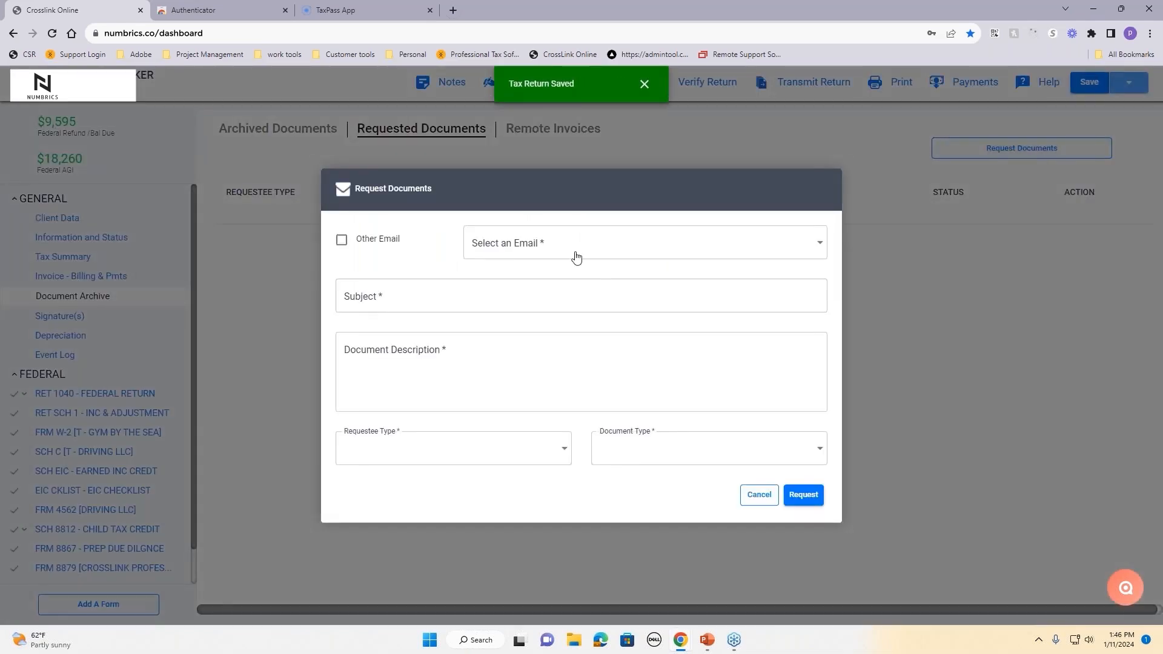
left_click(567, 249)
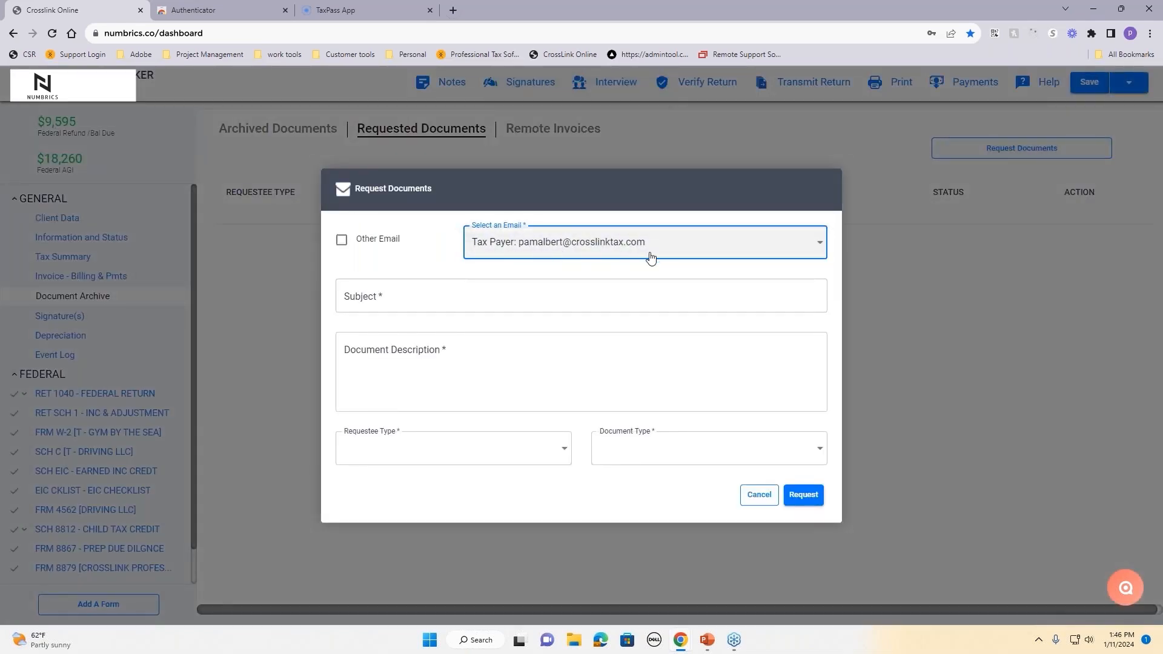
left_click(469, 296)
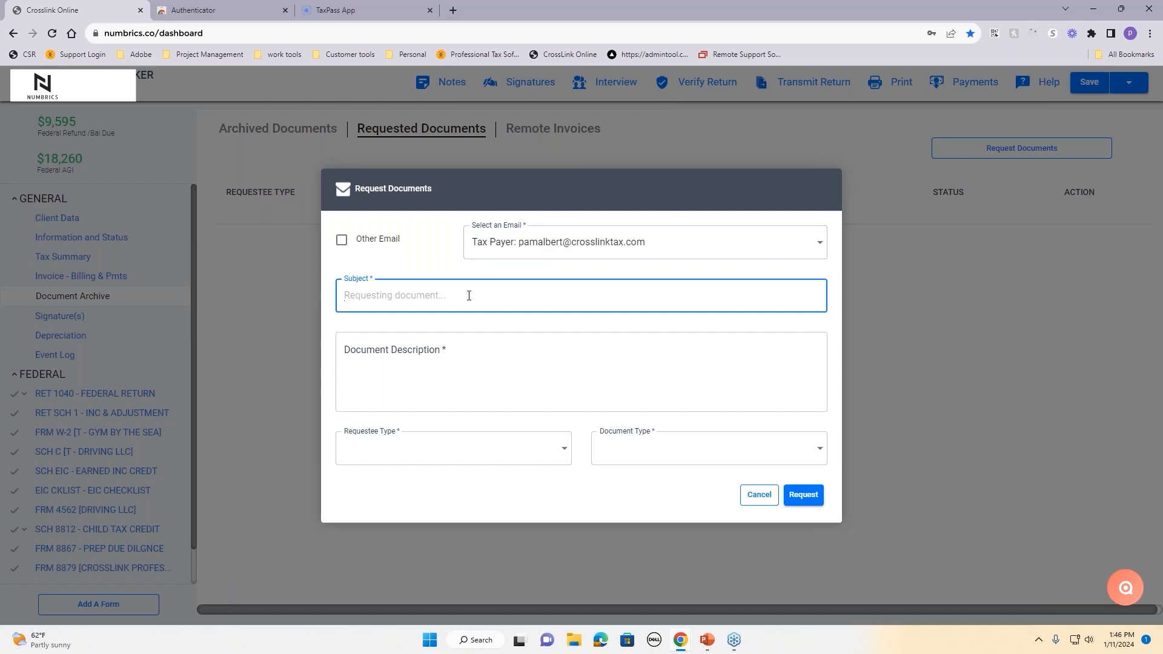
type("send docs")
left_click(489, 356)
type("need ID and income sources")
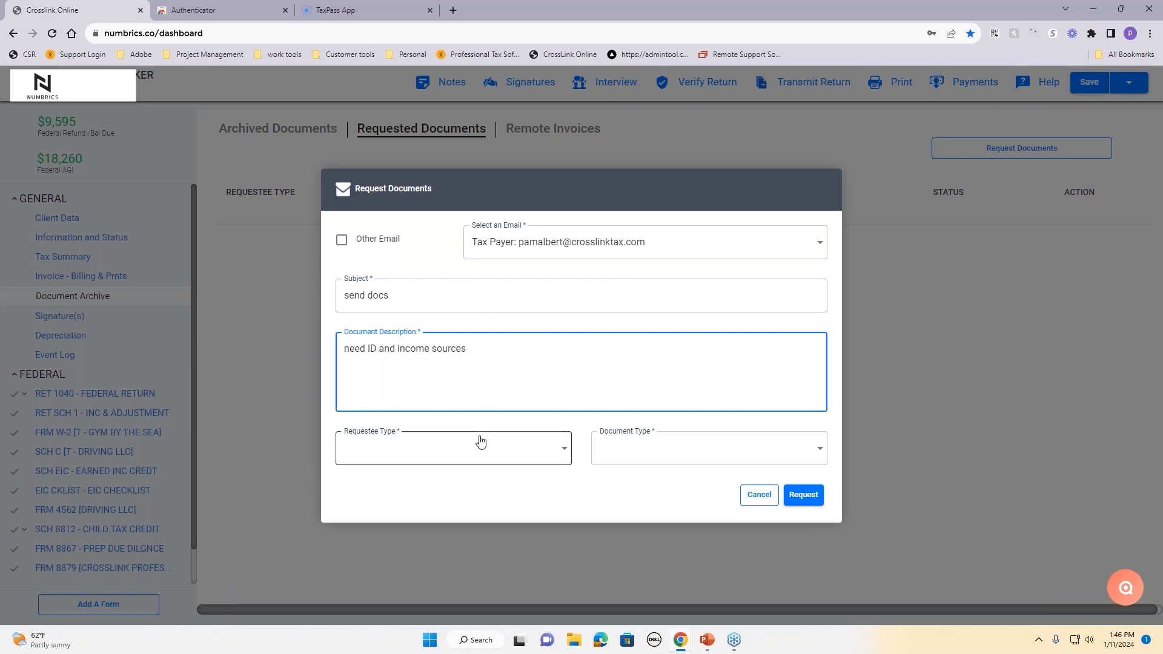
Step: Address the request to Tax Payer for Income Sources documents and send it
left_click(478, 442)
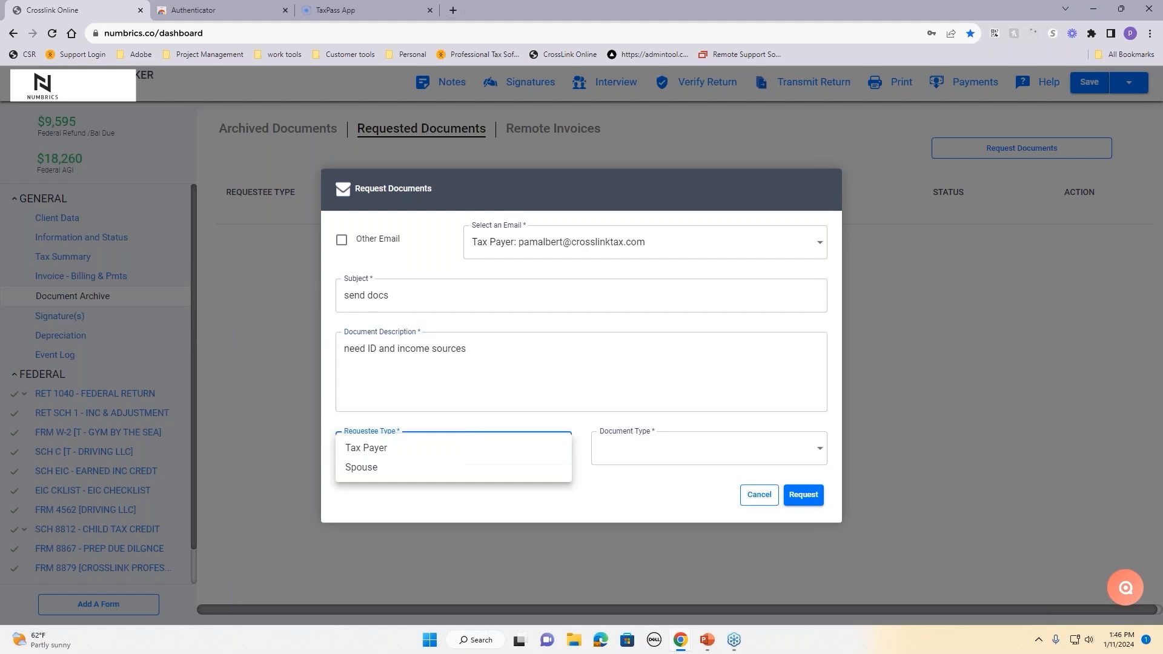
left_click(408, 450)
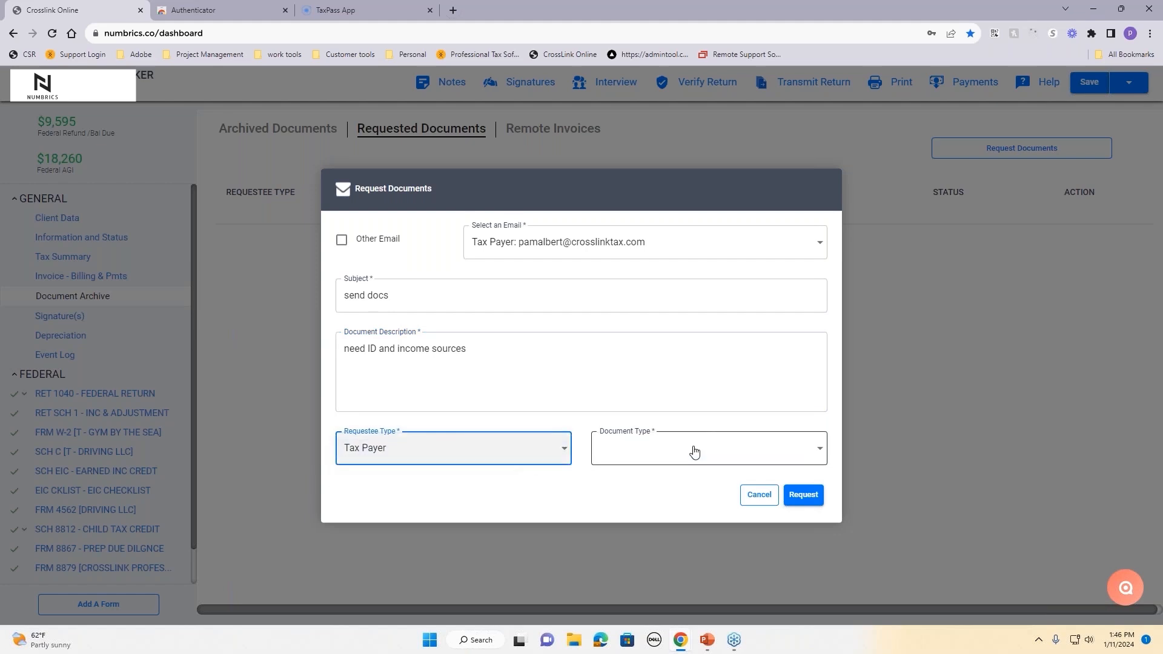
left_click(694, 449)
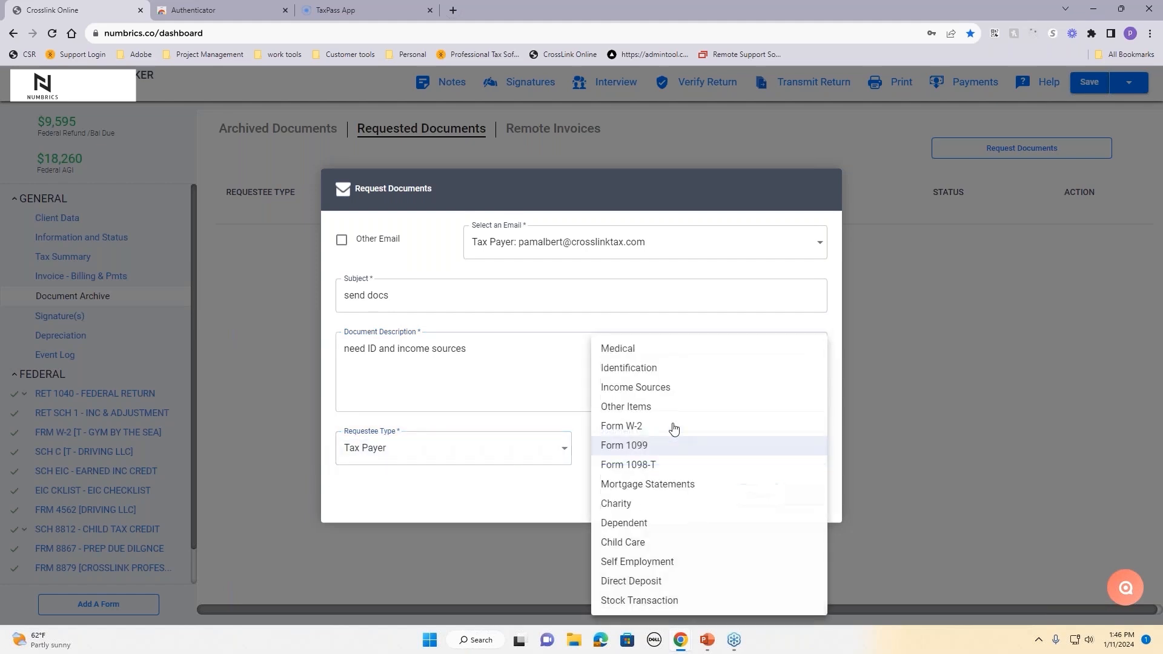
left_click(652, 388)
left_click(805, 496)
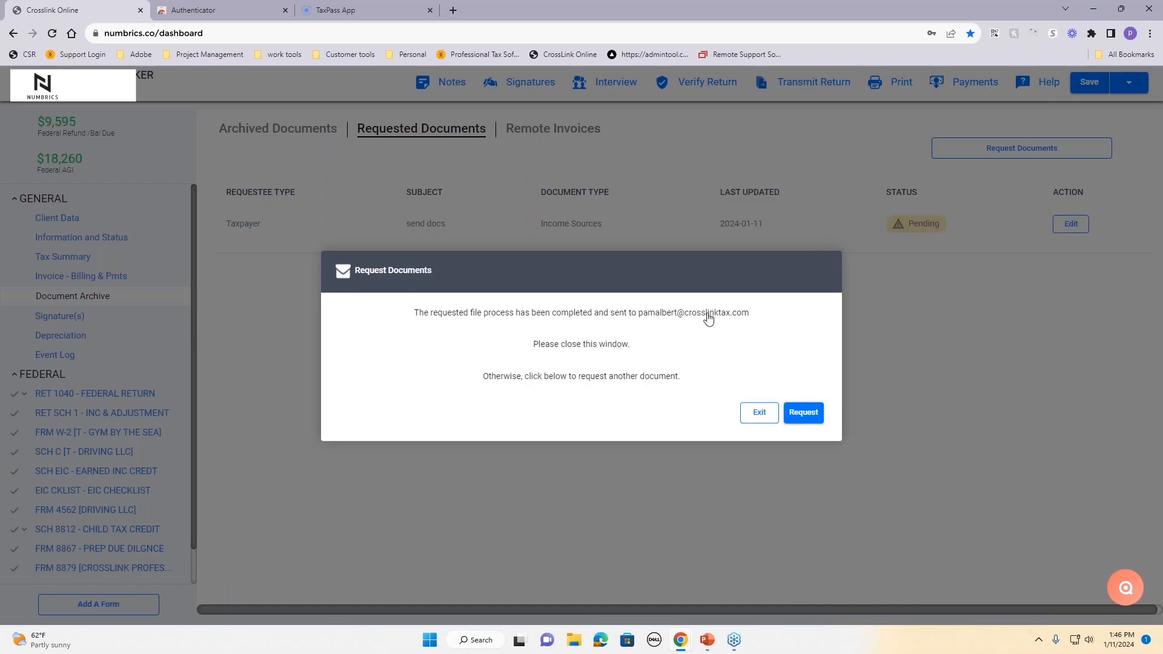
left_click(761, 415)
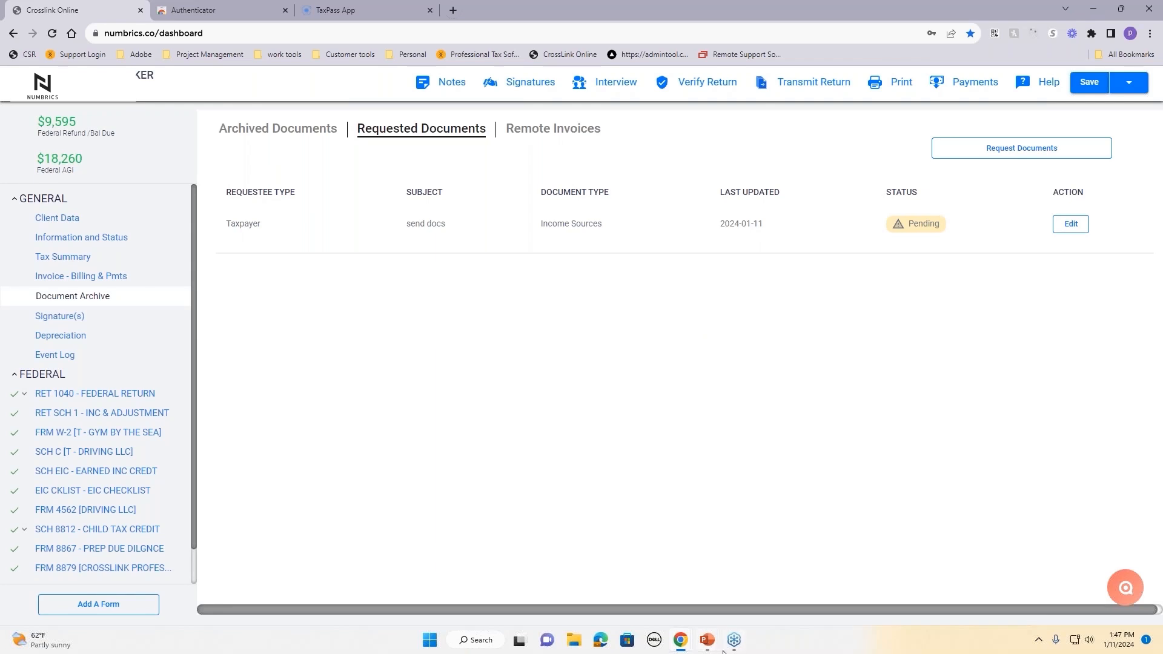
mouse_move(691, 645)
left_click_drag(1162, 85, 739, 64)
left_click(920, 62)
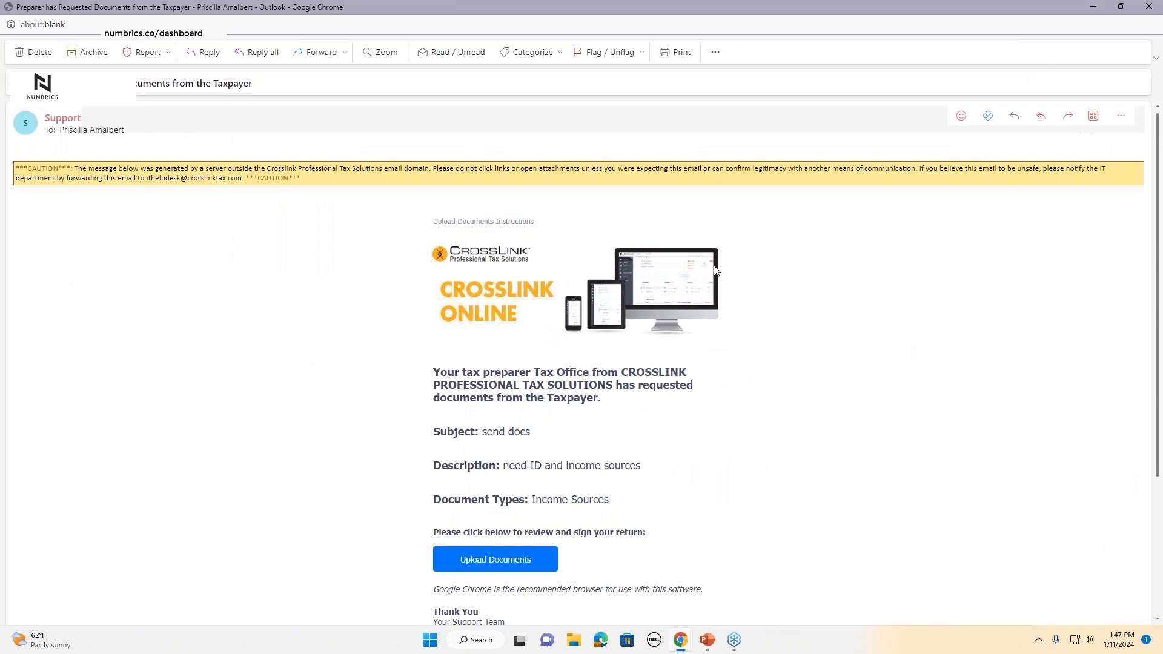
scroll(718, 271, "down", 1)
left_click_drag(530, 252, 675, 265)
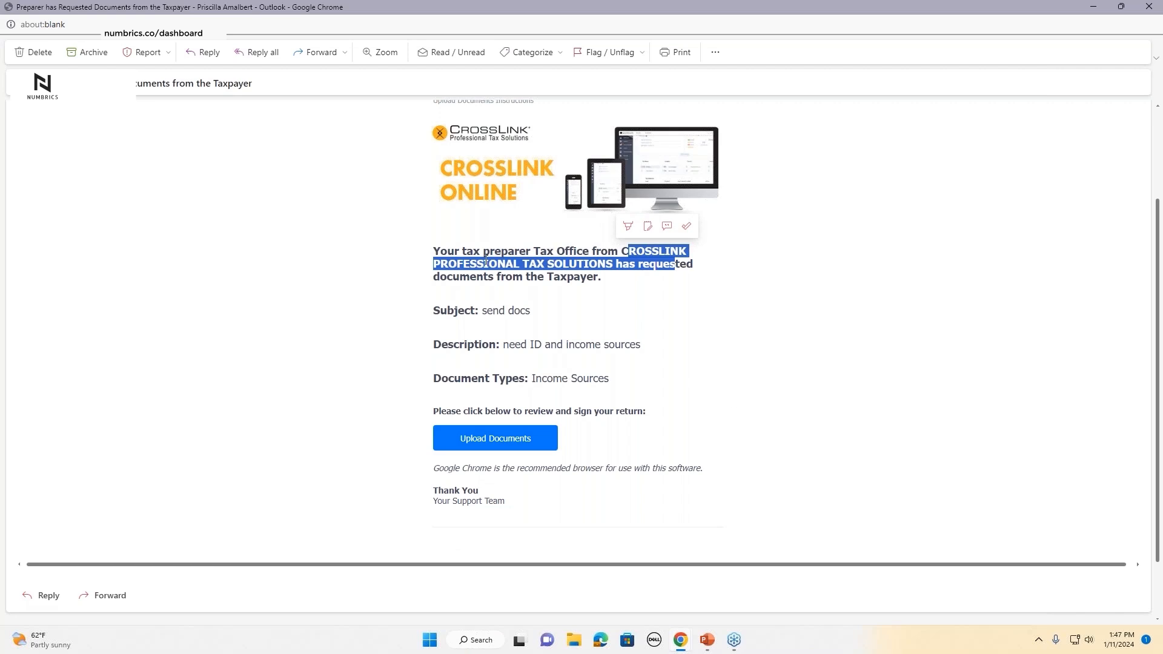
left_click(665, 299)
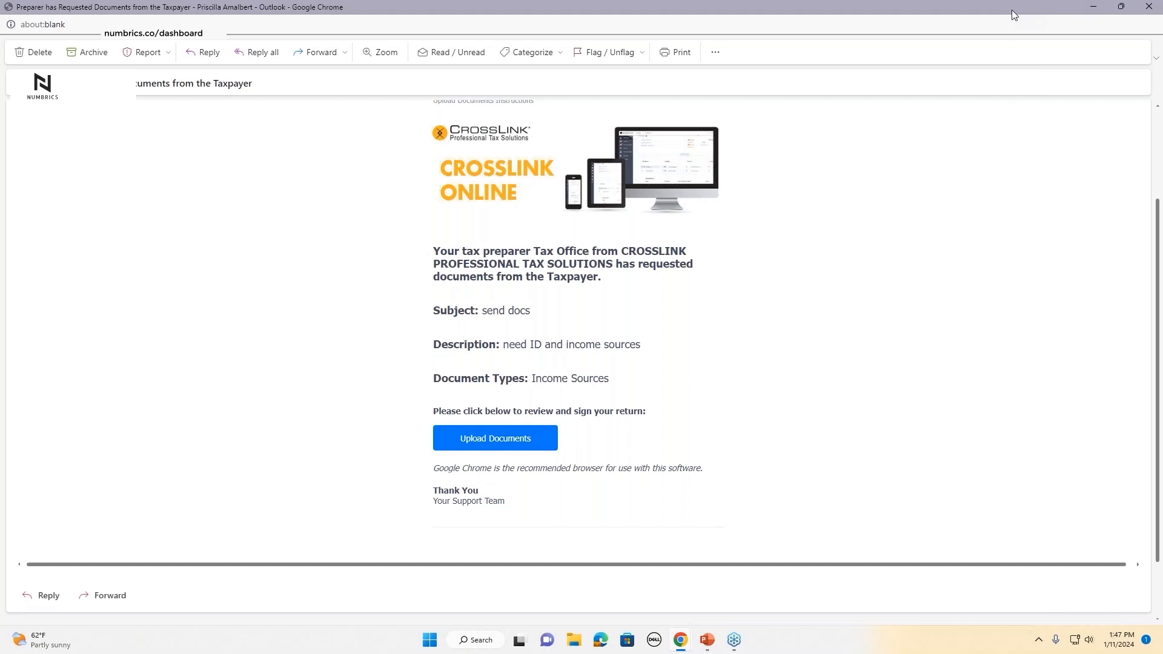
left_click_drag(1012, 9, 1162, 12)
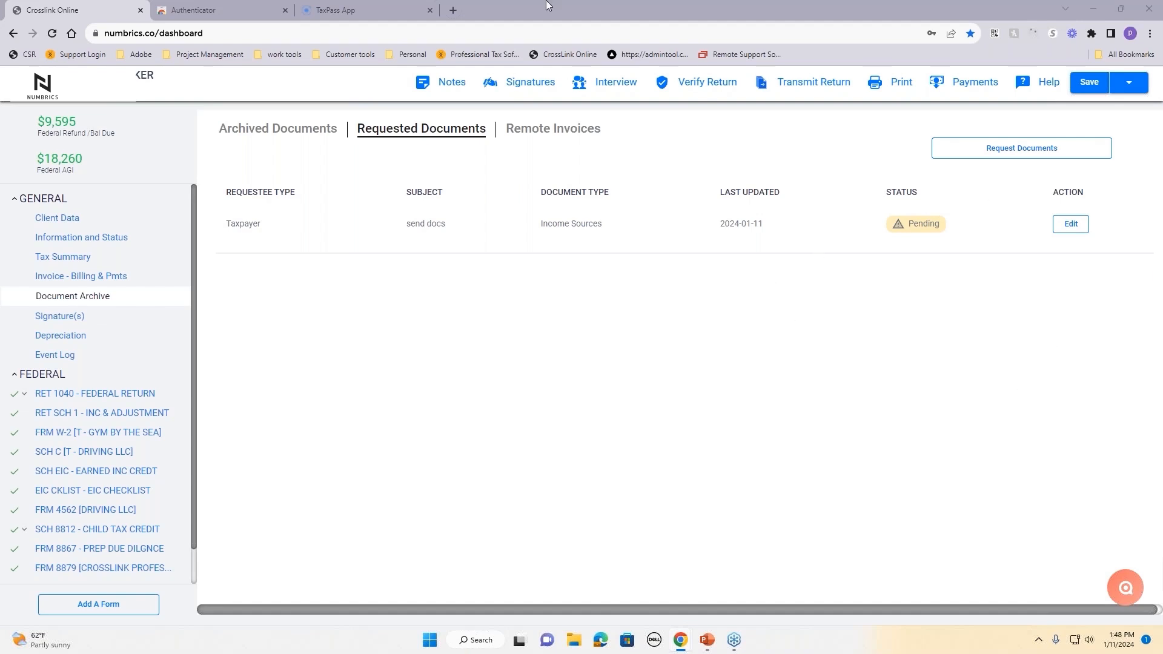
Step: Open the copied CrossLink Online link in a new tab, moving the other page aside
left_click(453, 9)
right_click(463, 31)
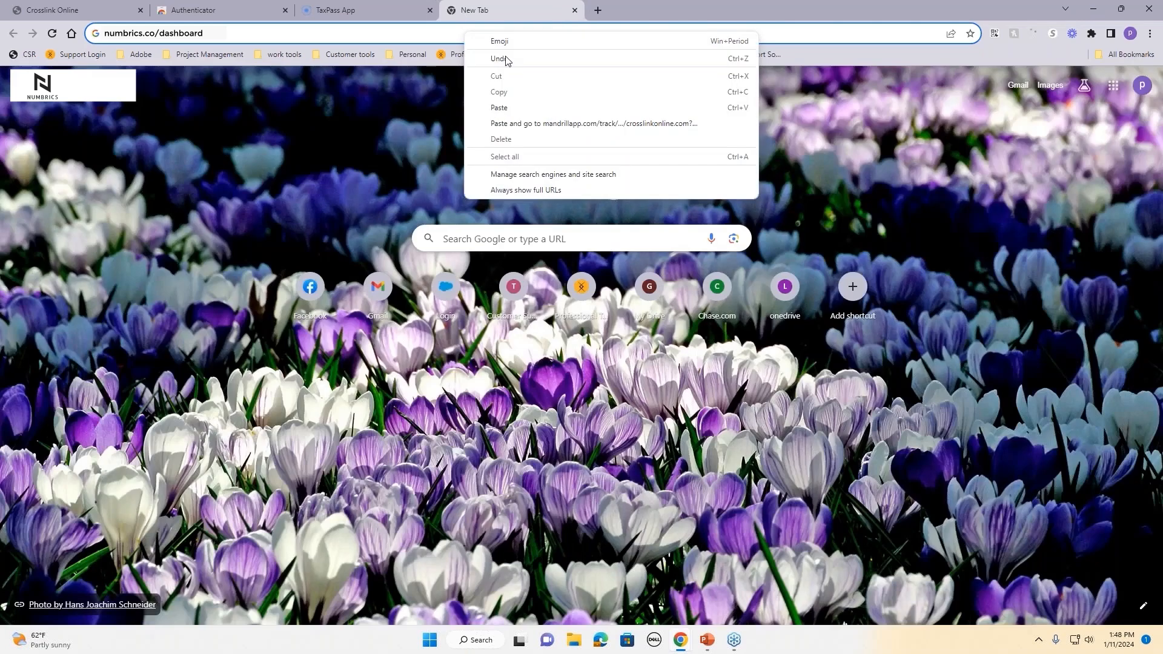
left_click(523, 122)
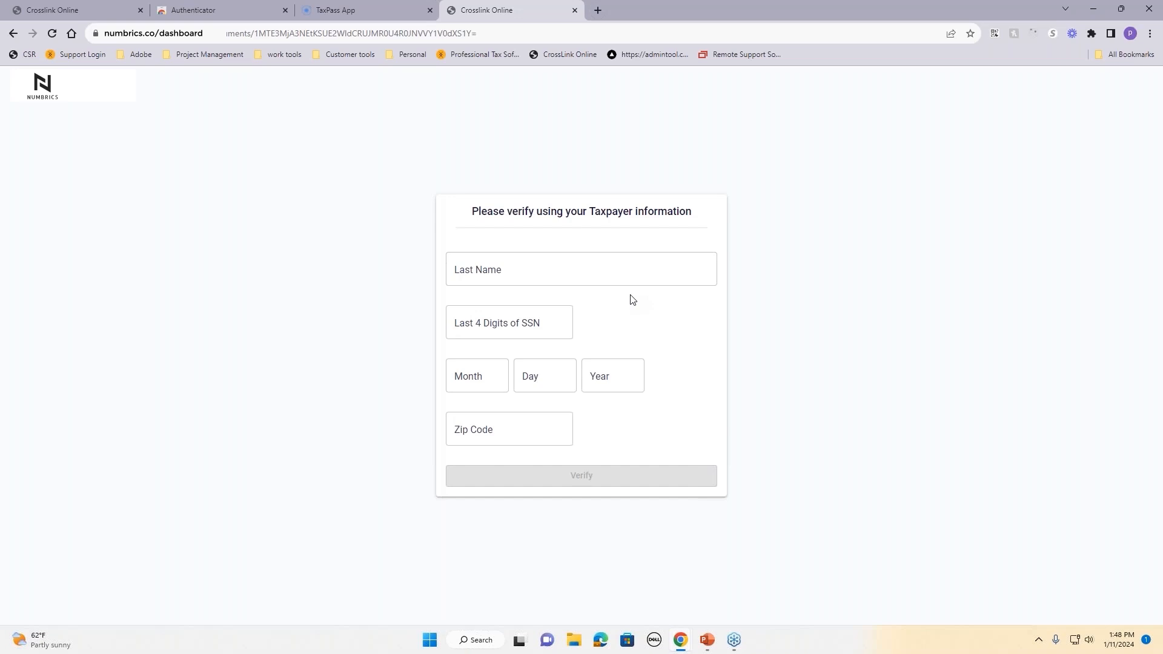
left_click(580, 273)
left_click_drag(89, 9, 1162, 103)
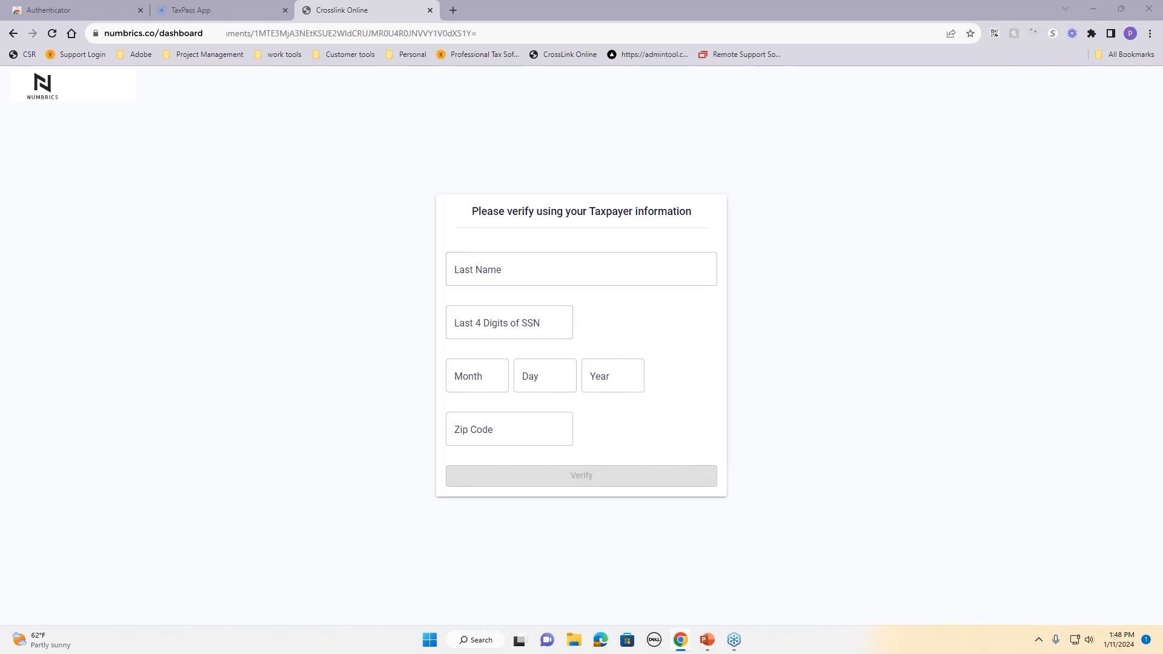
Step: Enter the taxpayer's last name, last four SSN digits, birth date and zip code, and verify
left_click(511, 278)
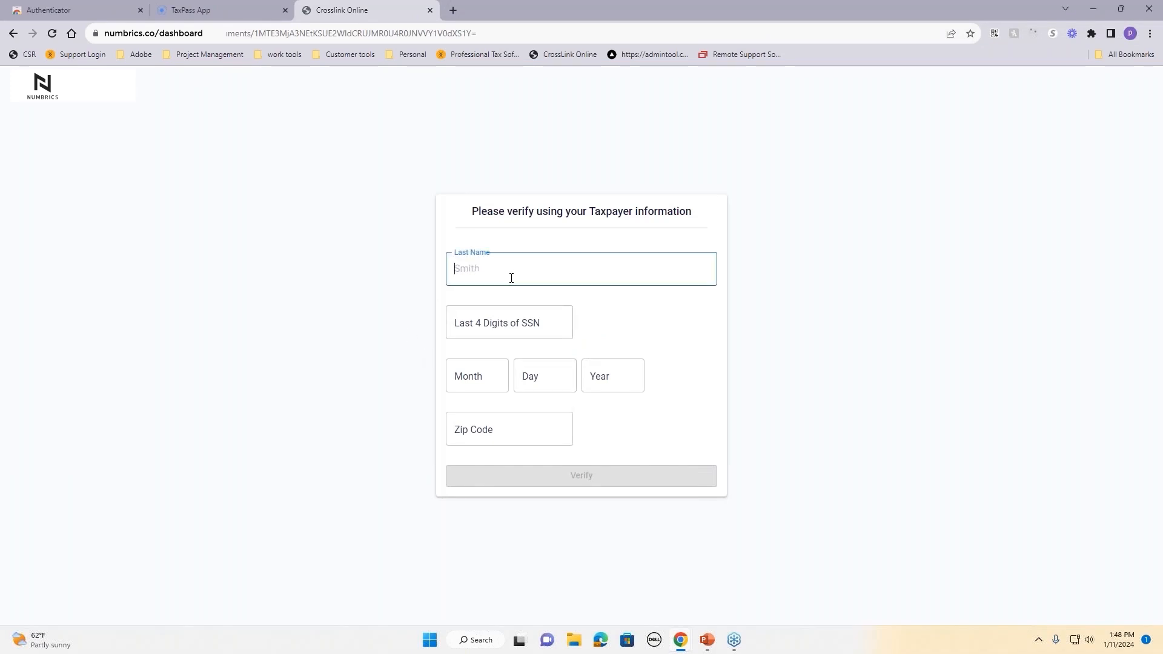
key("Tab")
left_click(478, 379)
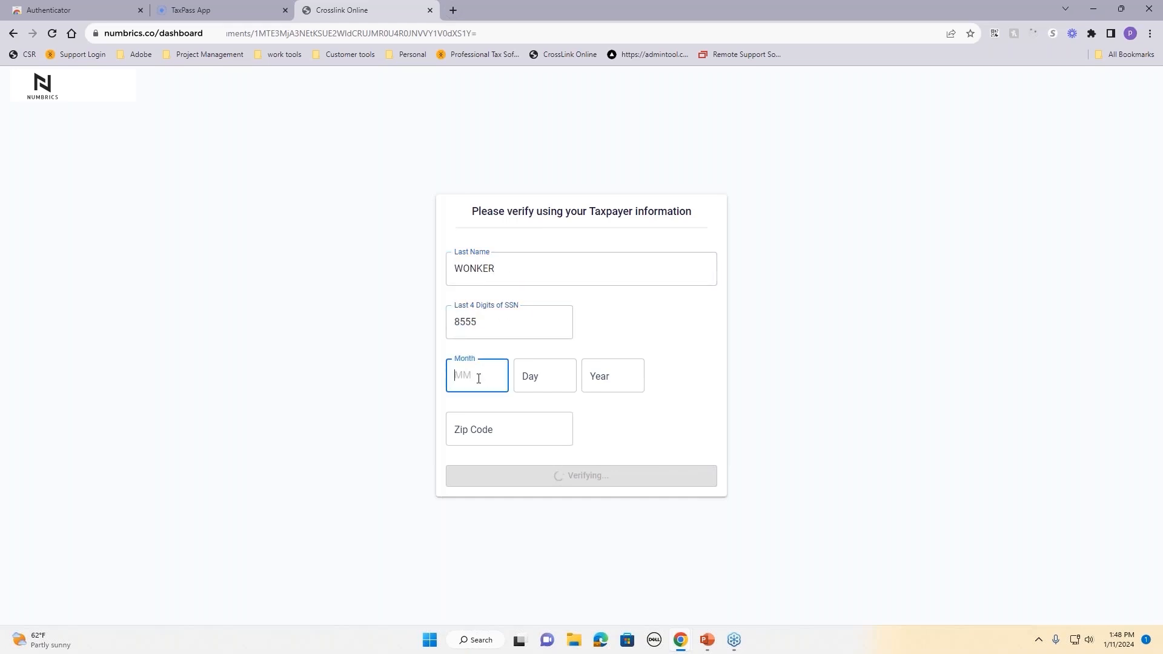
type("0104")
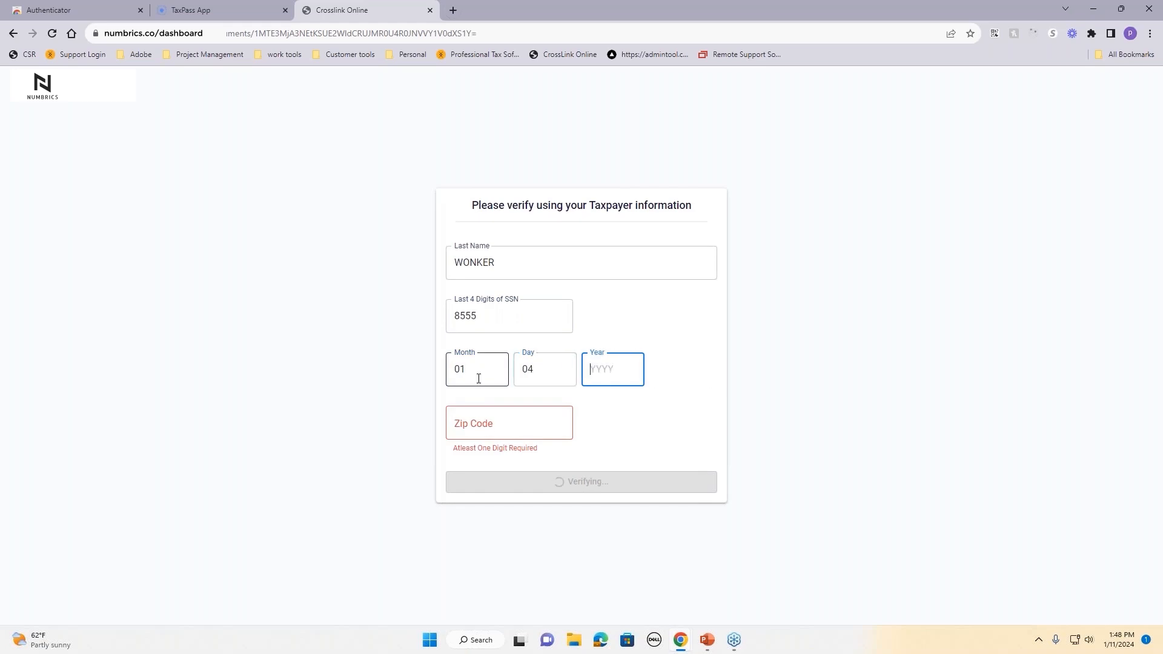
type("2000")
left_click(501, 415)
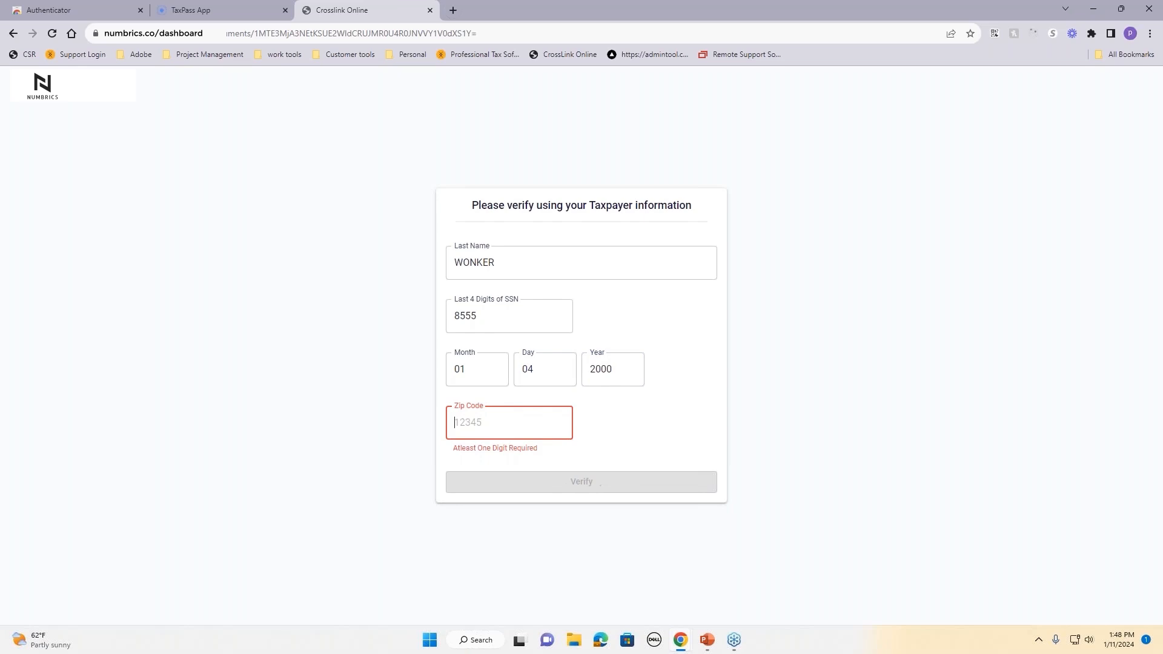
type("32826")
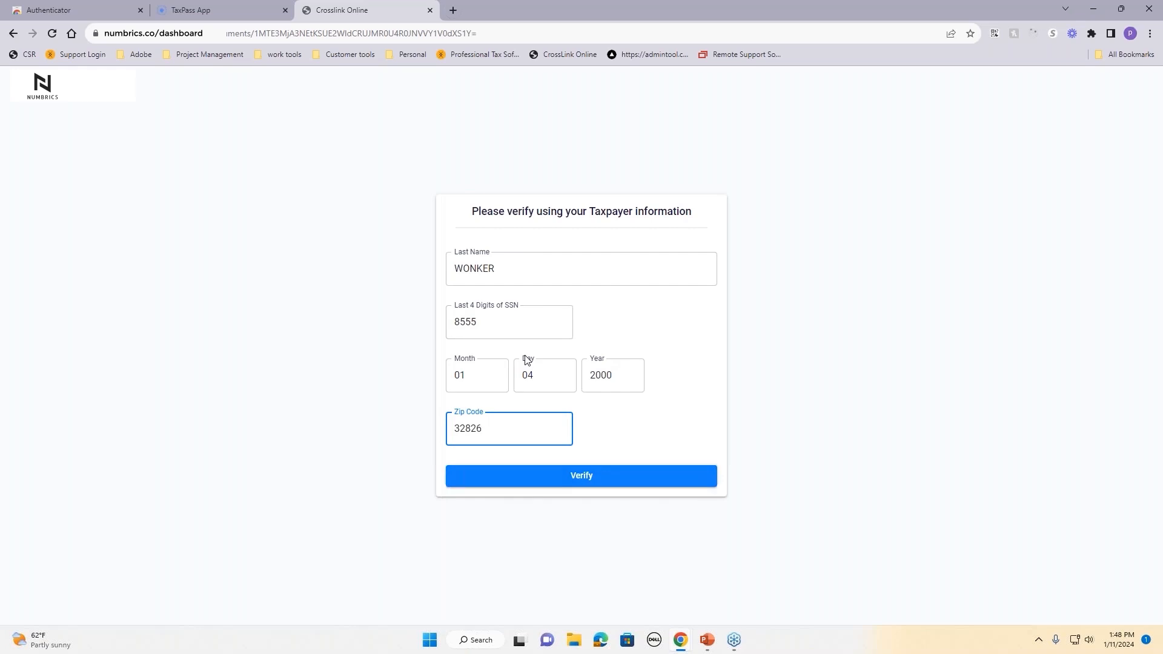
left_click(600, 481)
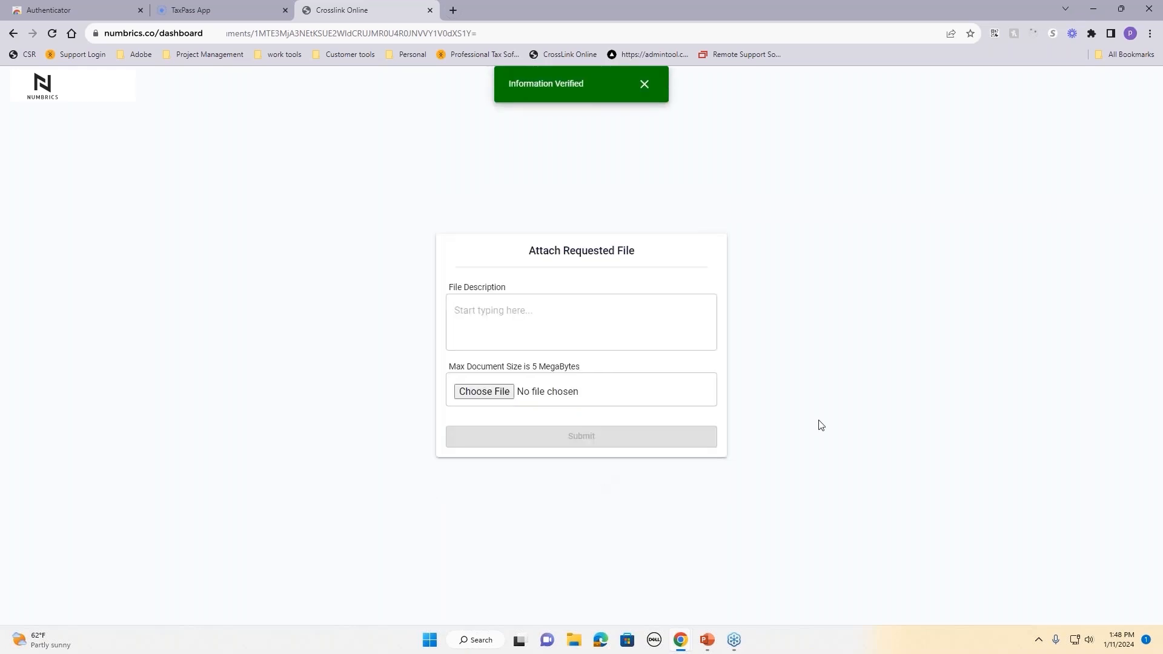
Step: Upload w2.png with the file description 'here you go'
left_click(509, 315)
type("here you go")
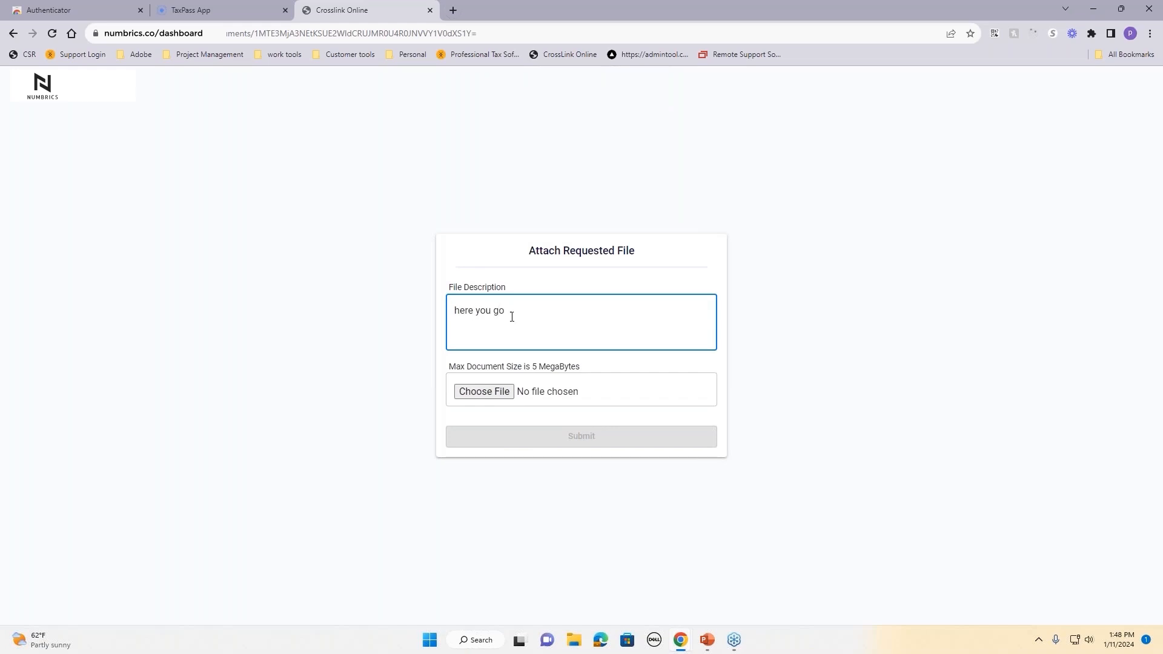
left_click(485, 392)
left_click(408, 111)
left_click(474, 307)
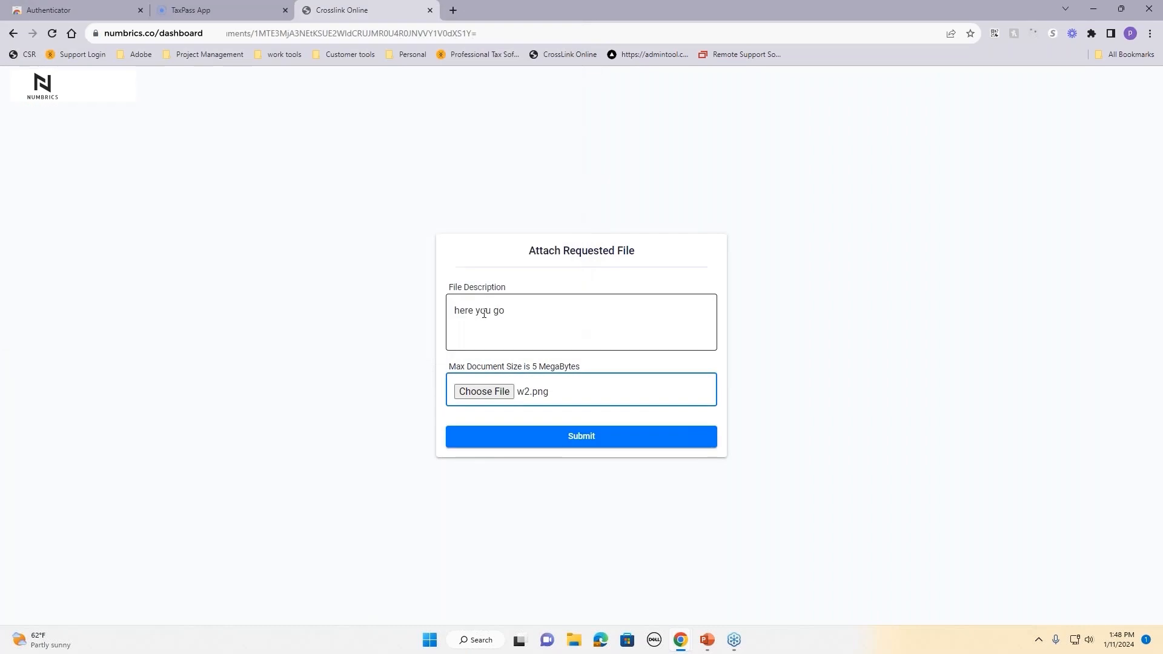
left_click(612, 439)
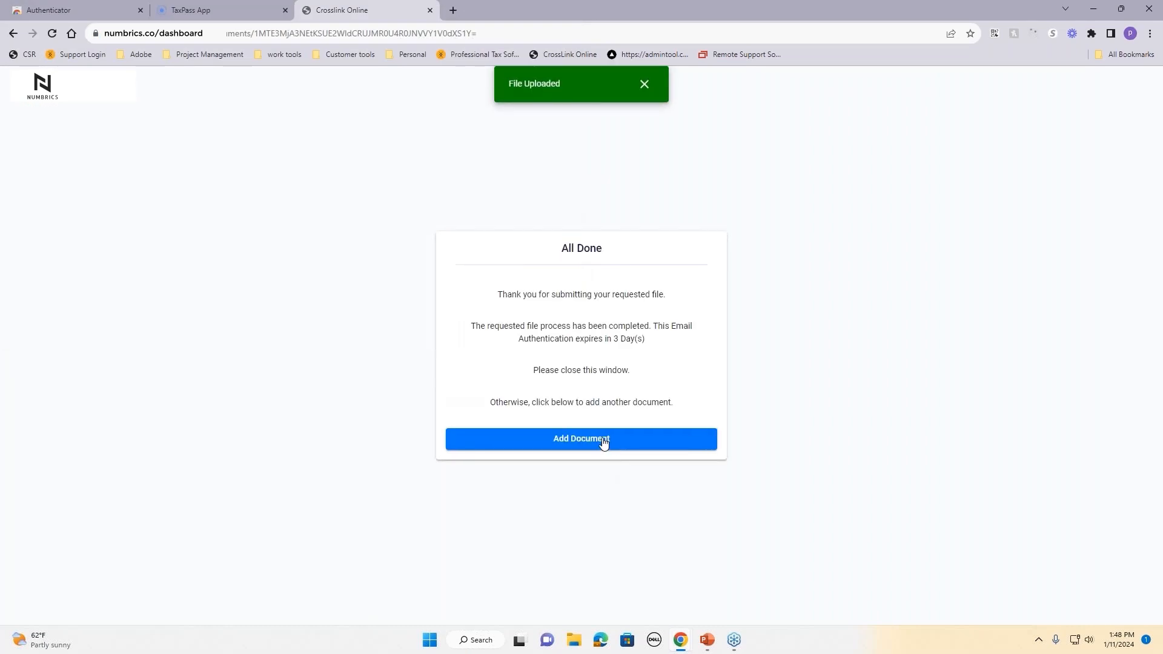
Step: Add a second document, 1099.png, and submit it
left_click(567, 448)
left_click(511, 393)
left_click(276, 110)
left_click(474, 306)
left_click(636, 445)
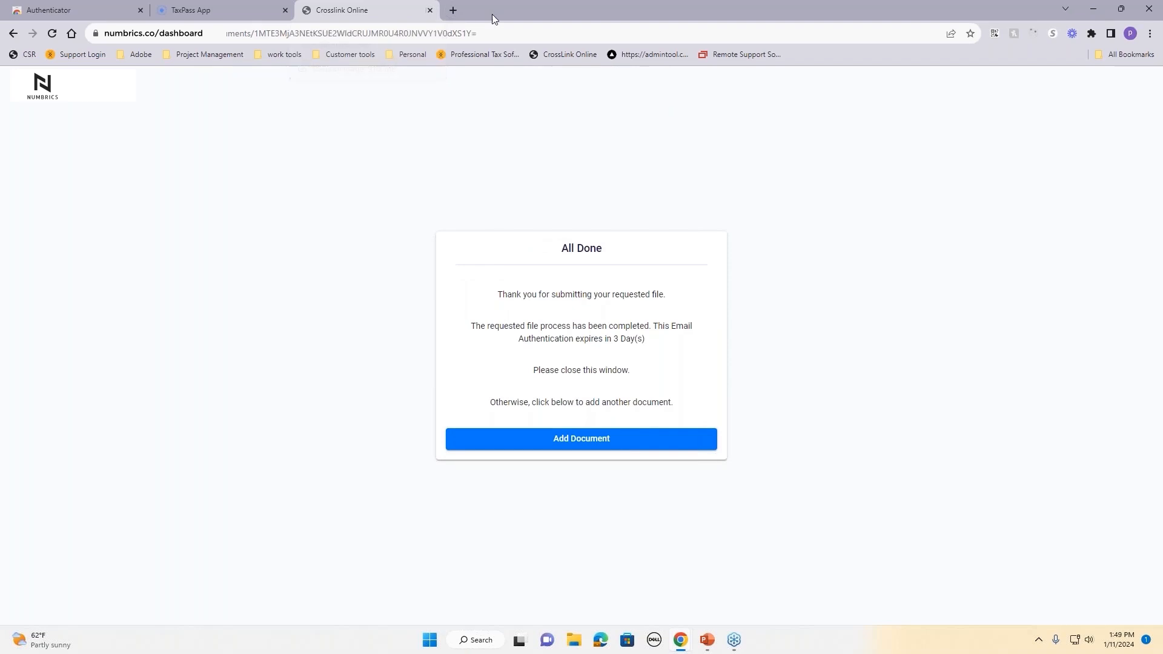
left_click_drag(1162, 100, 767, 39)
Step: Maximize the tax return window and open the Document Archive listing 1099.pdf and w2.pdf
left_click(1080, 39)
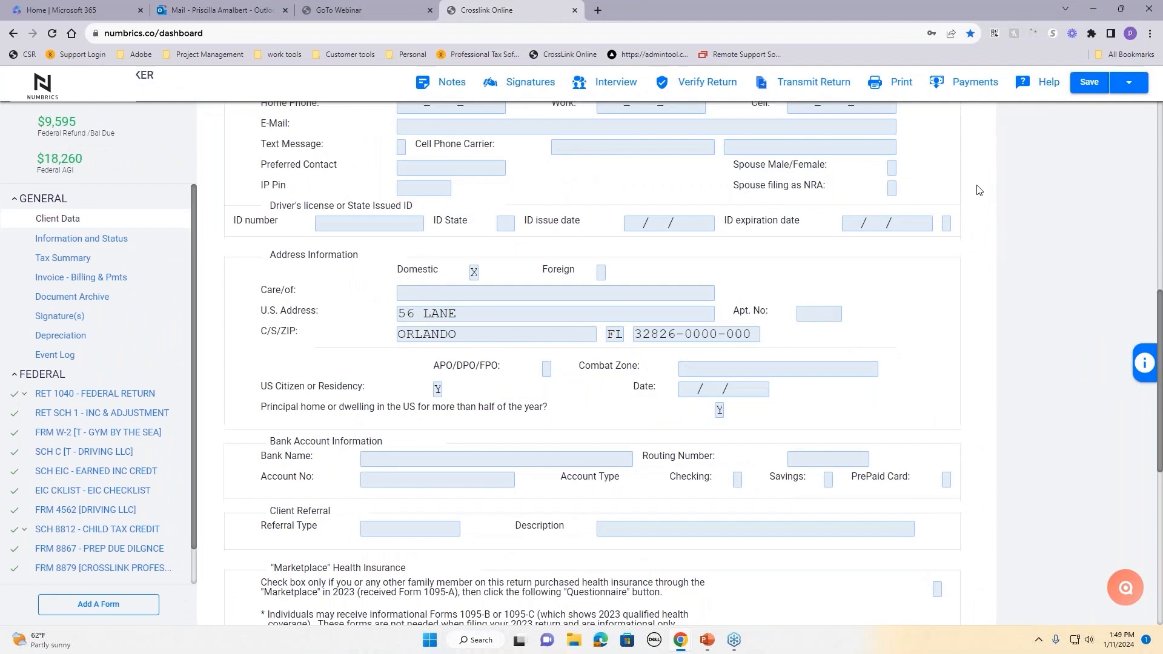
left_click(59, 299)
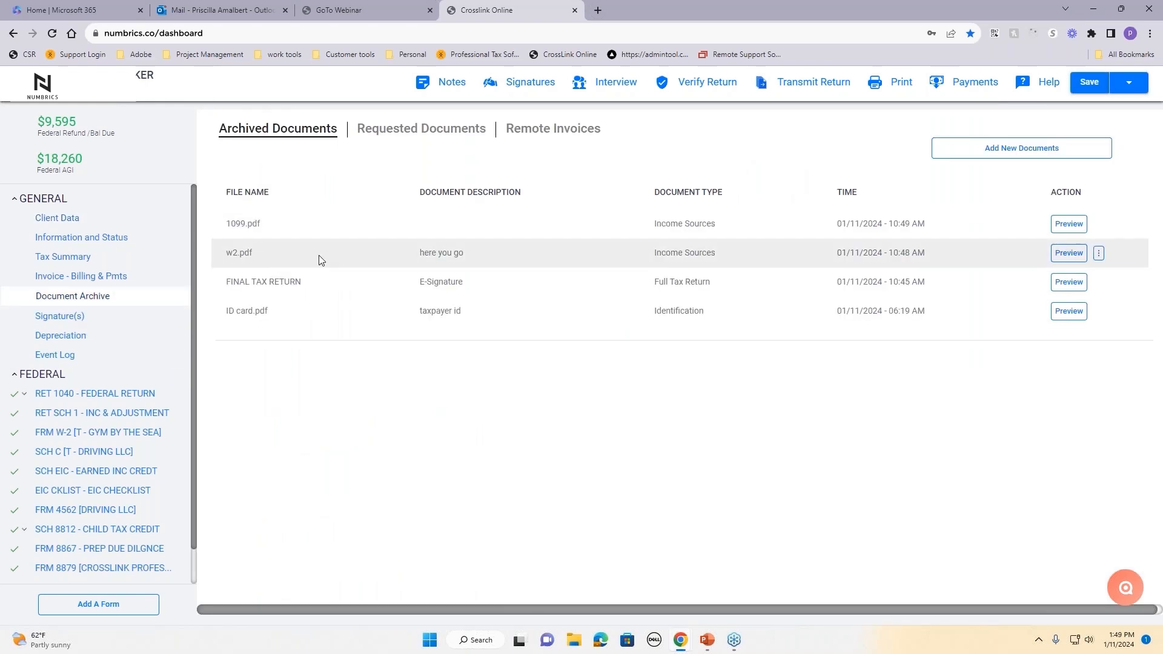
double_click(228, 223)
triple_click(259, 250)
Step: Preview the uploaded 1099.pdf and w2.pdf files, then bring up the print options
left_click(1069, 224)
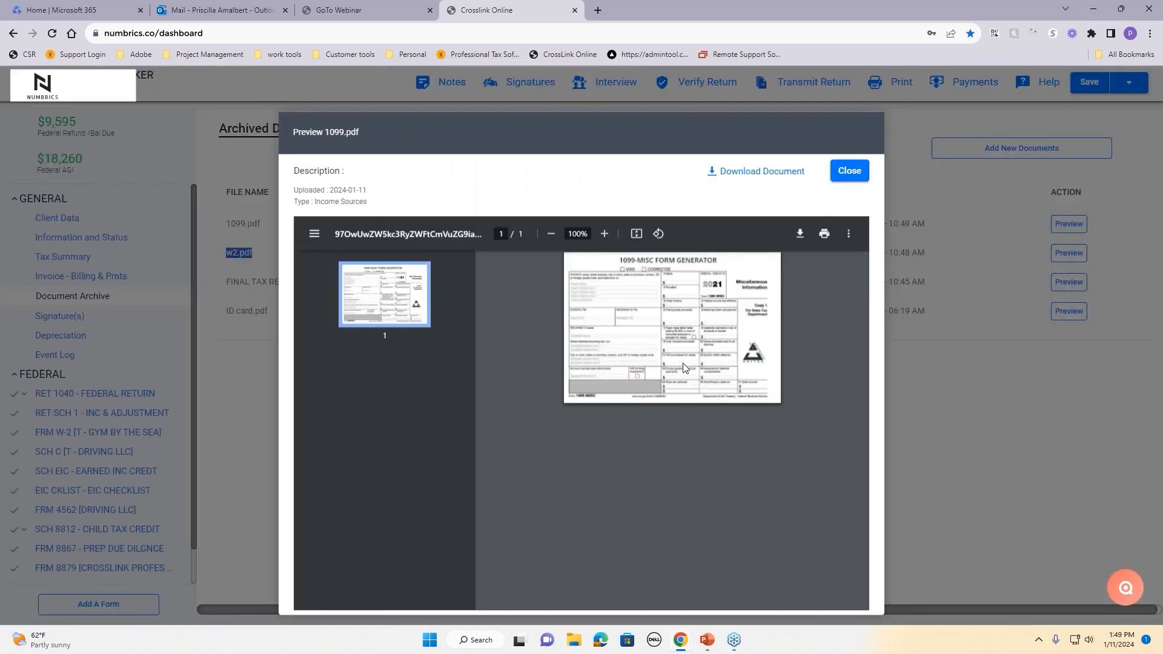
left_click(848, 172)
left_click(1069, 253)
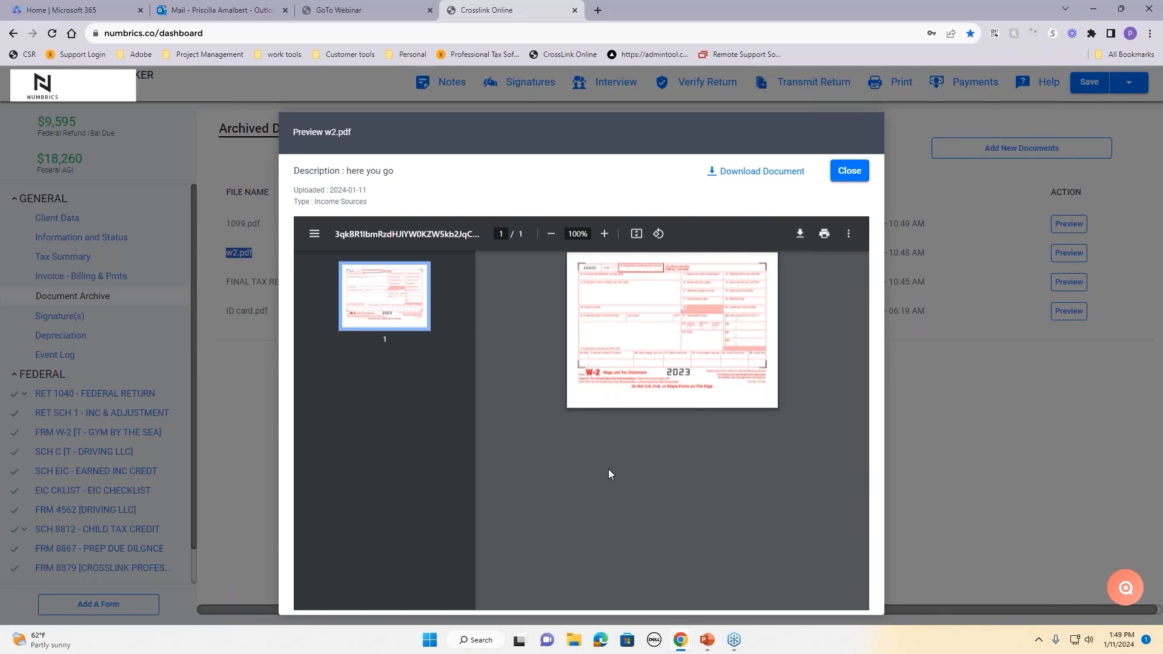
left_click(846, 177)
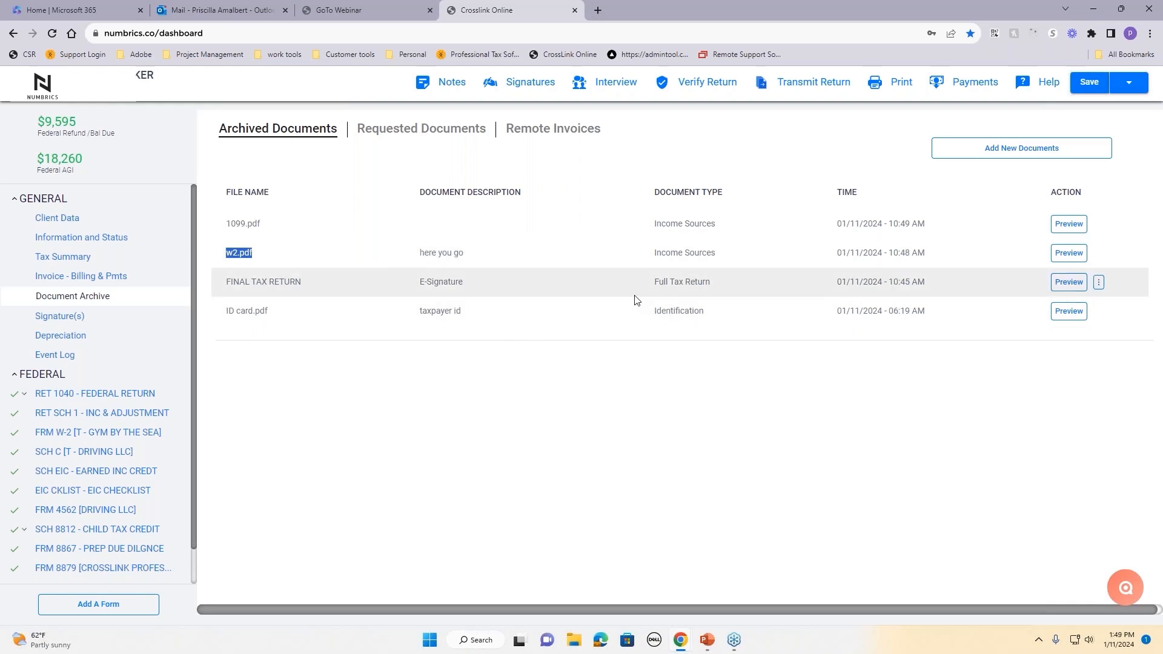
left_click_drag(649, 281, 716, 284)
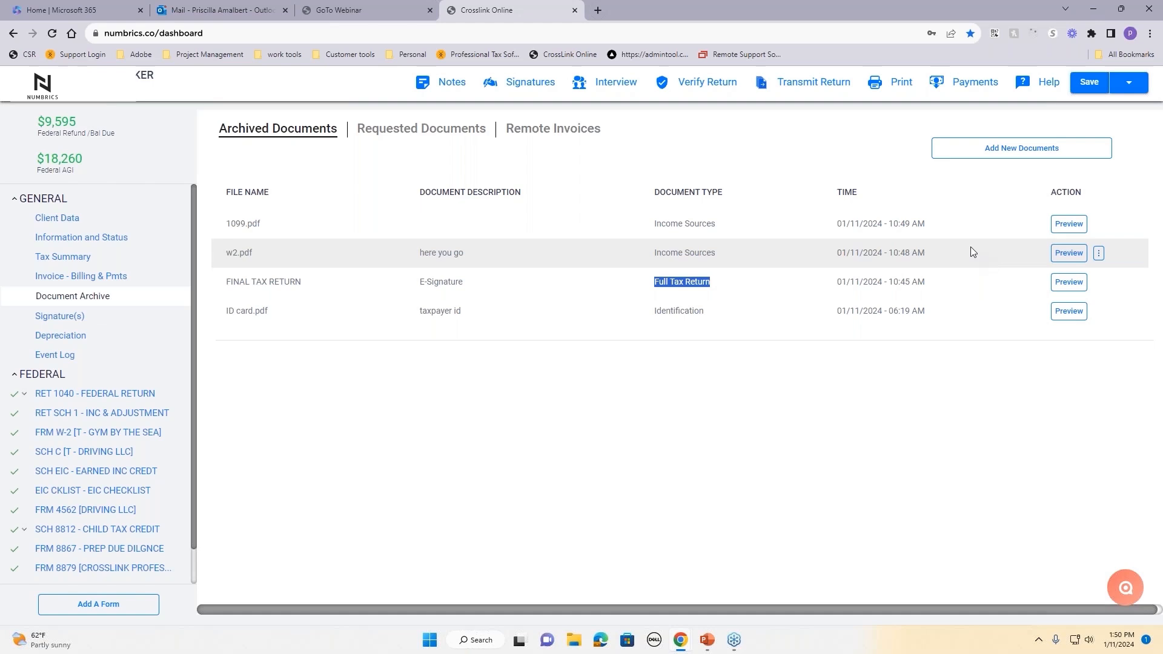
left_click(889, 82)
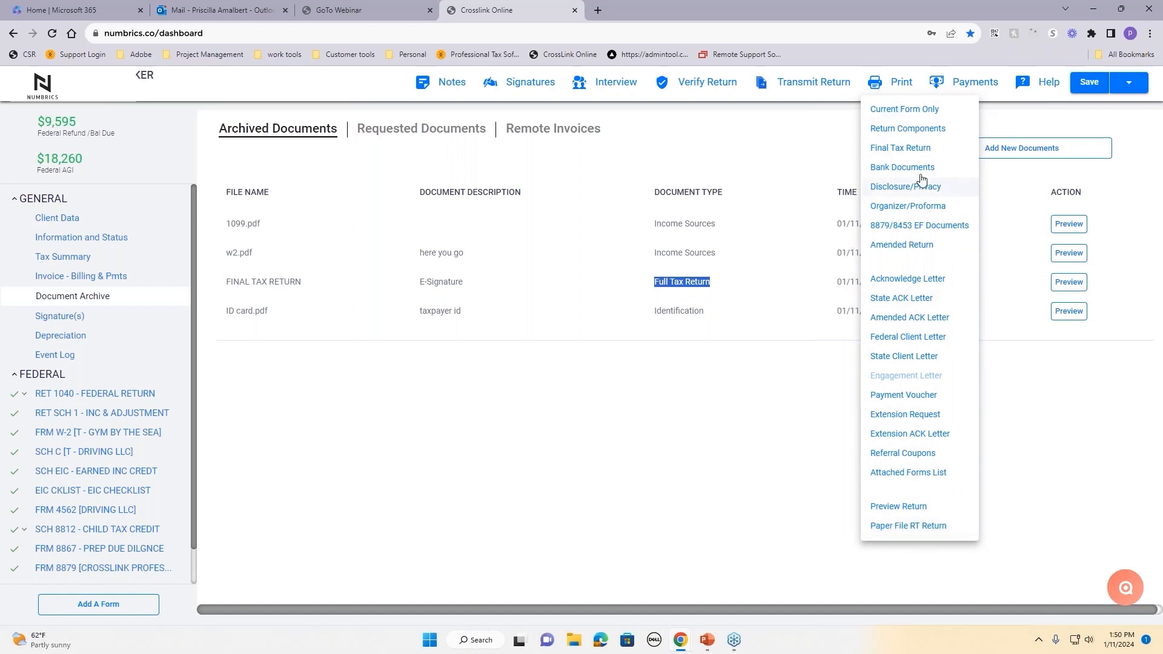
Step: Print the Final Tax Return and choose to email it as an encrypted PDF, saving the return
left_click(901, 151)
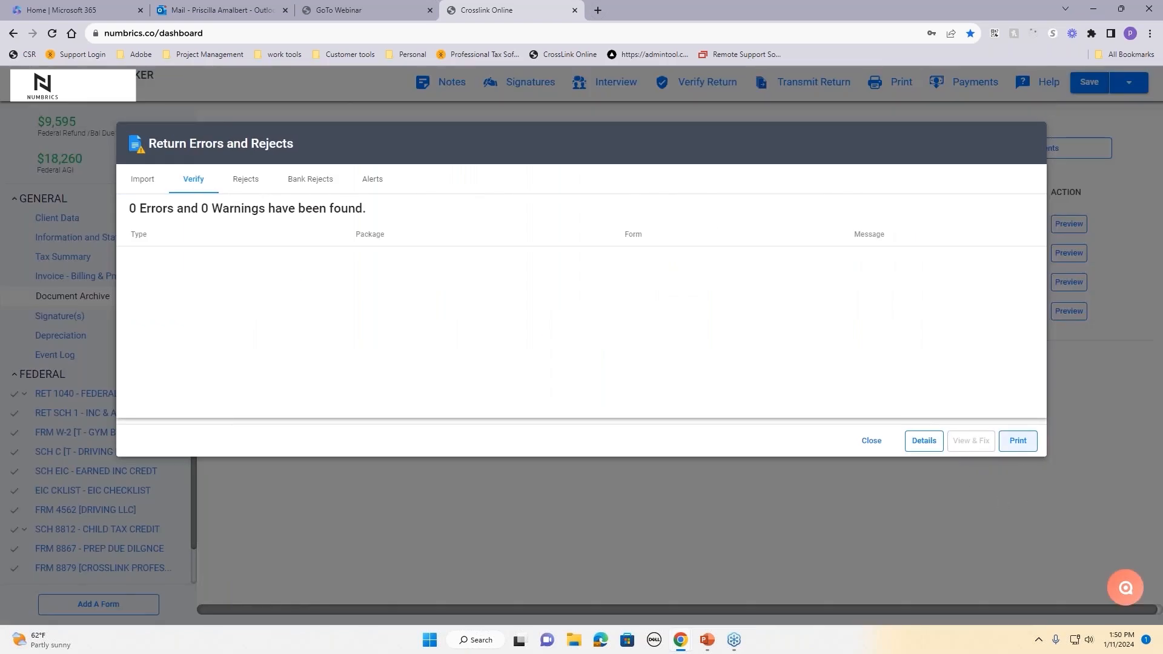
left_click(1018, 440)
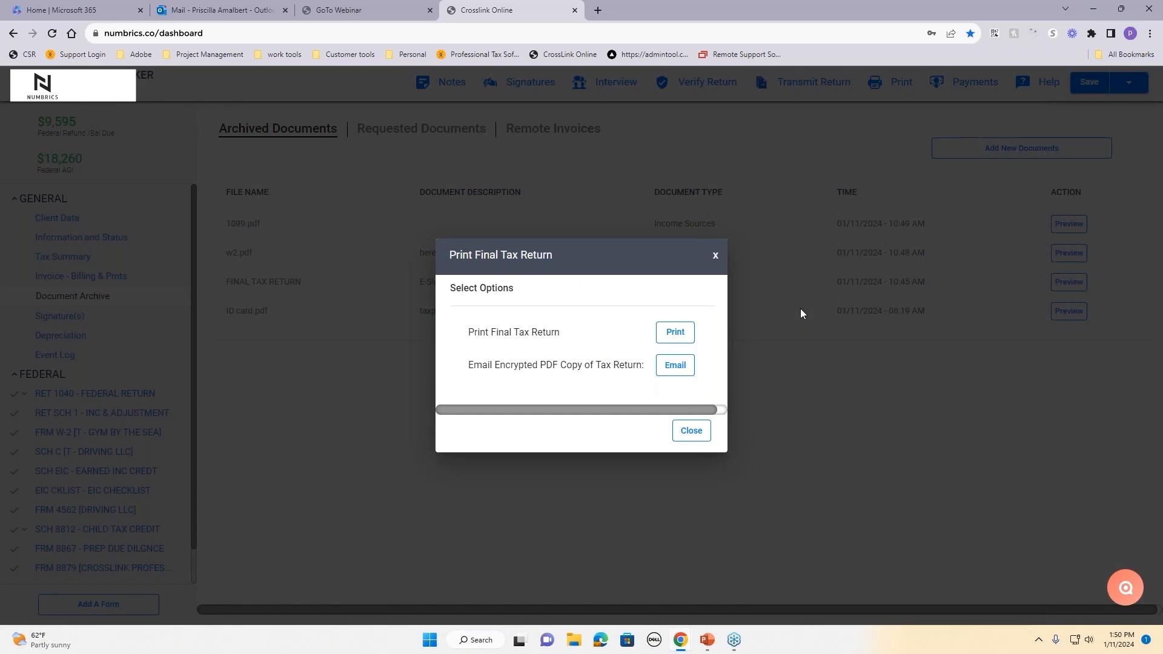
left_click(690, 370)
left_click(700, 384)
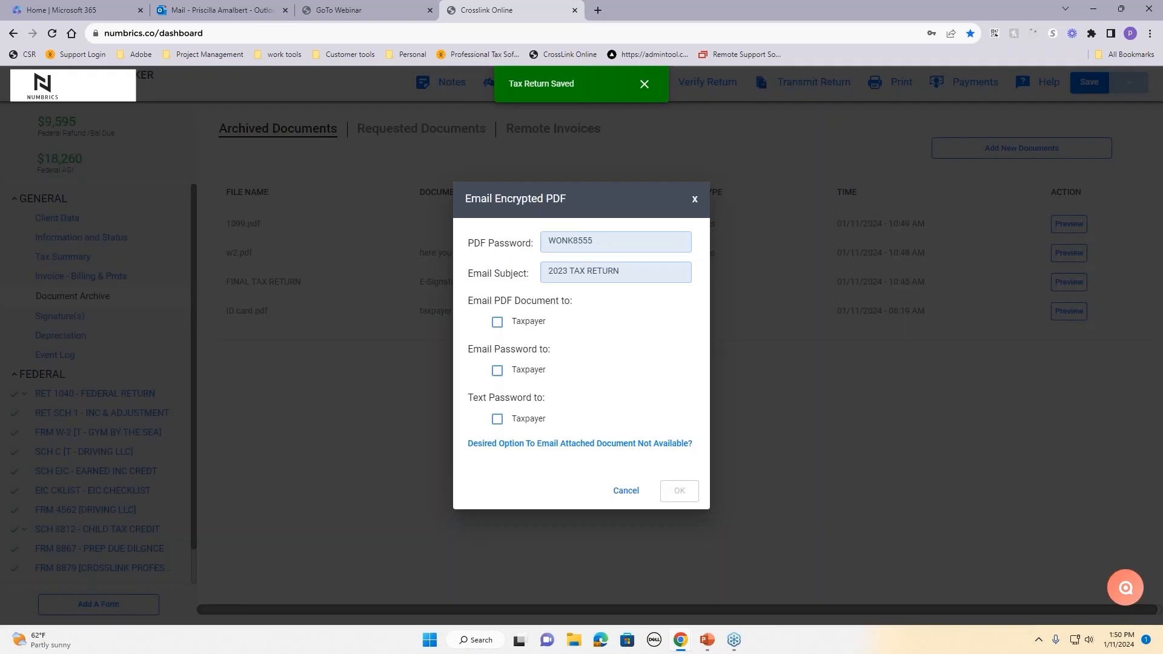
Step: Email the taxpayer both the encrypted PDF and its password
left_click_drag(606, 239, 547, 240)
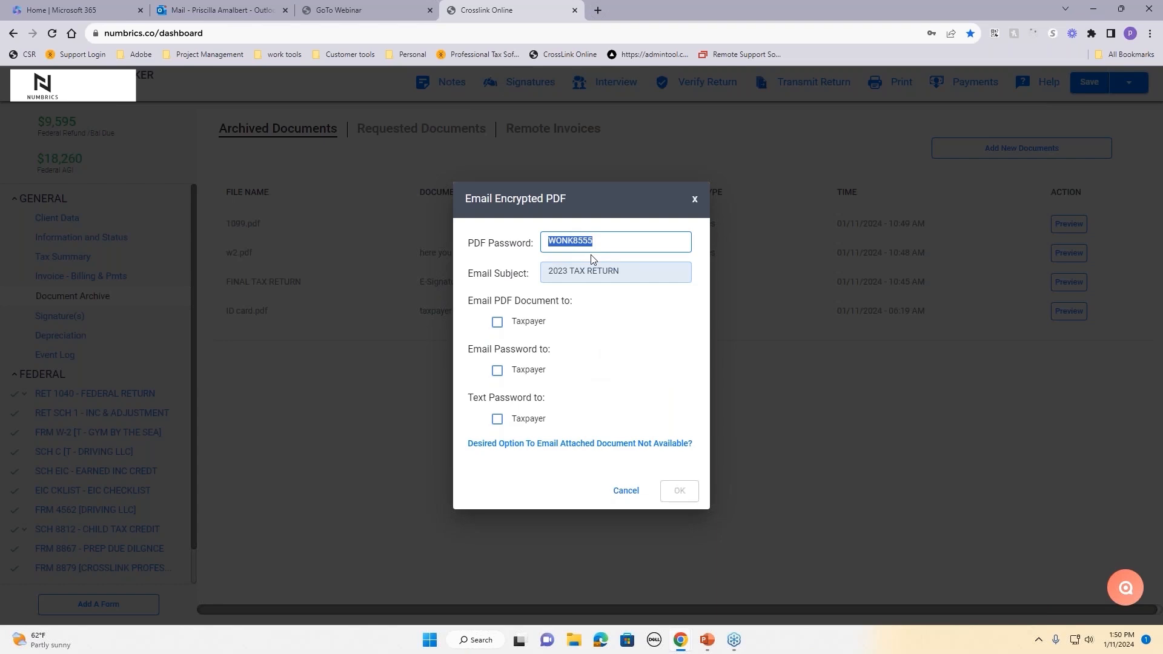
left_click(601, 331)
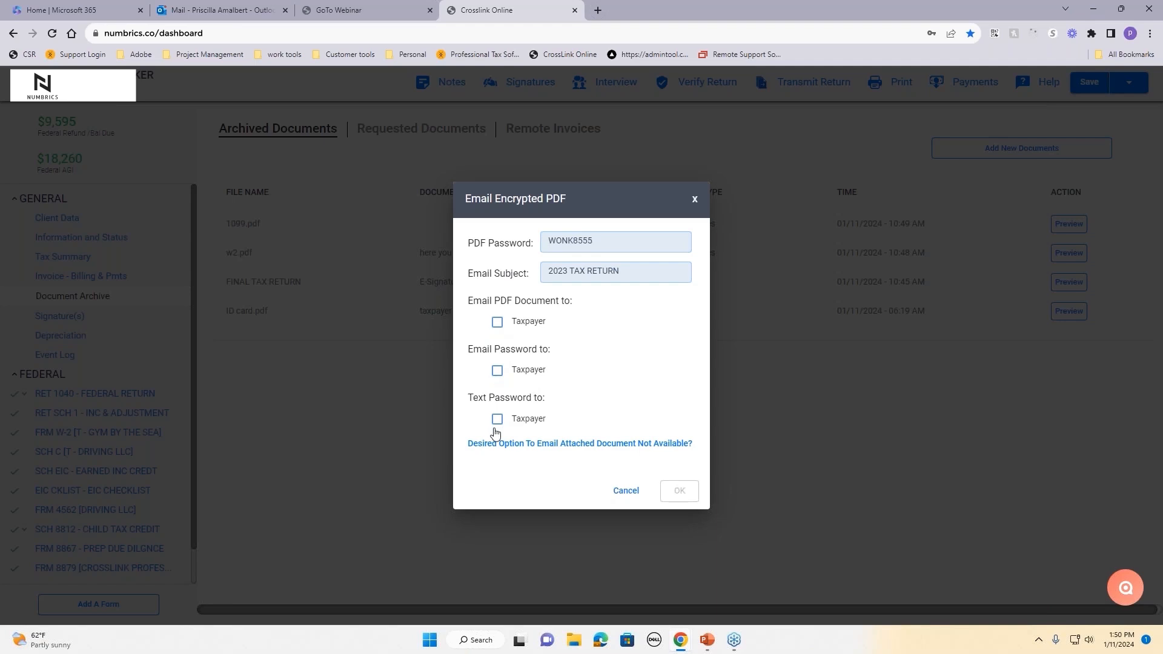
left_click(497, 370)
left_click(497, 322)
left_click(669, 498)
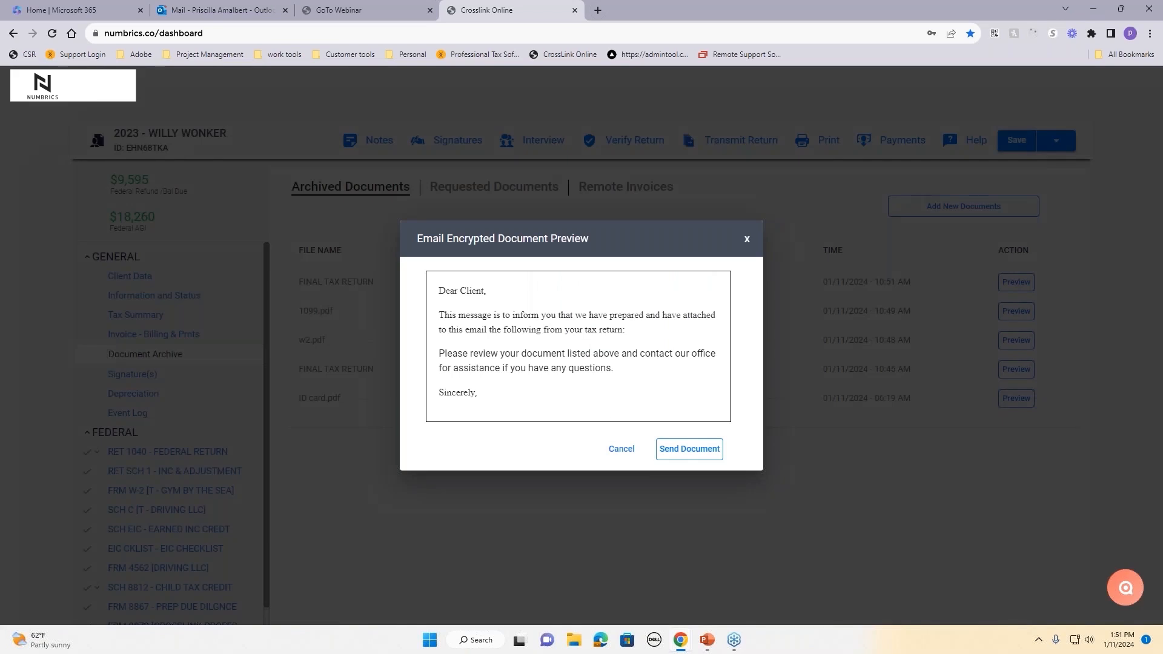
left_click(705, 452)
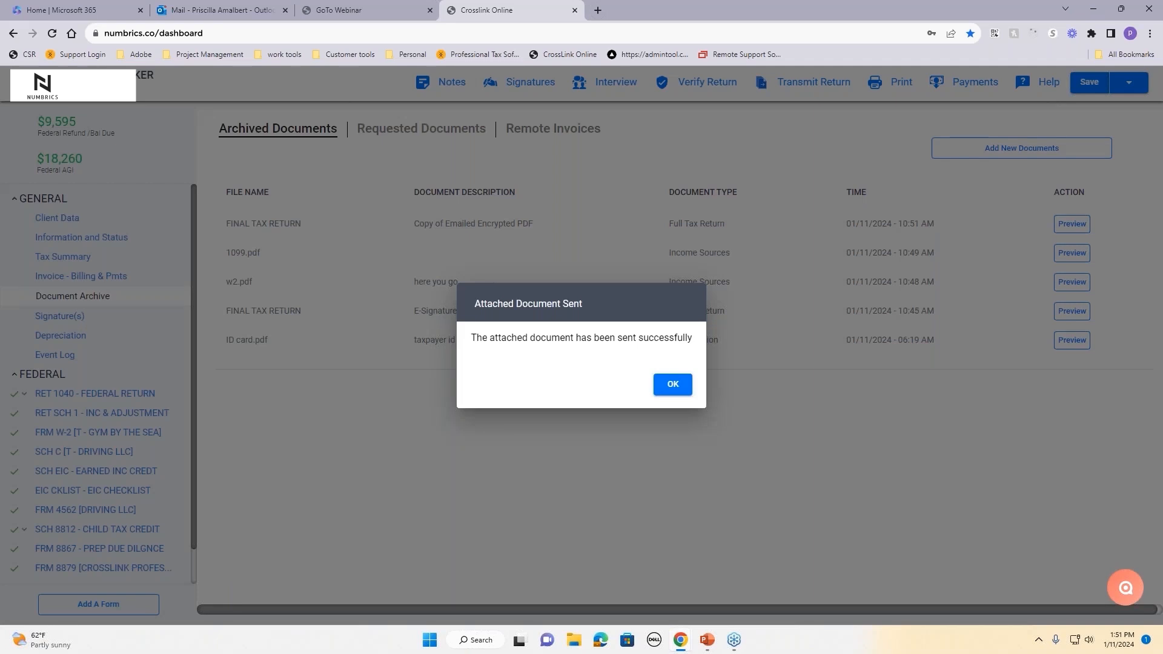
left_click(679, 391)
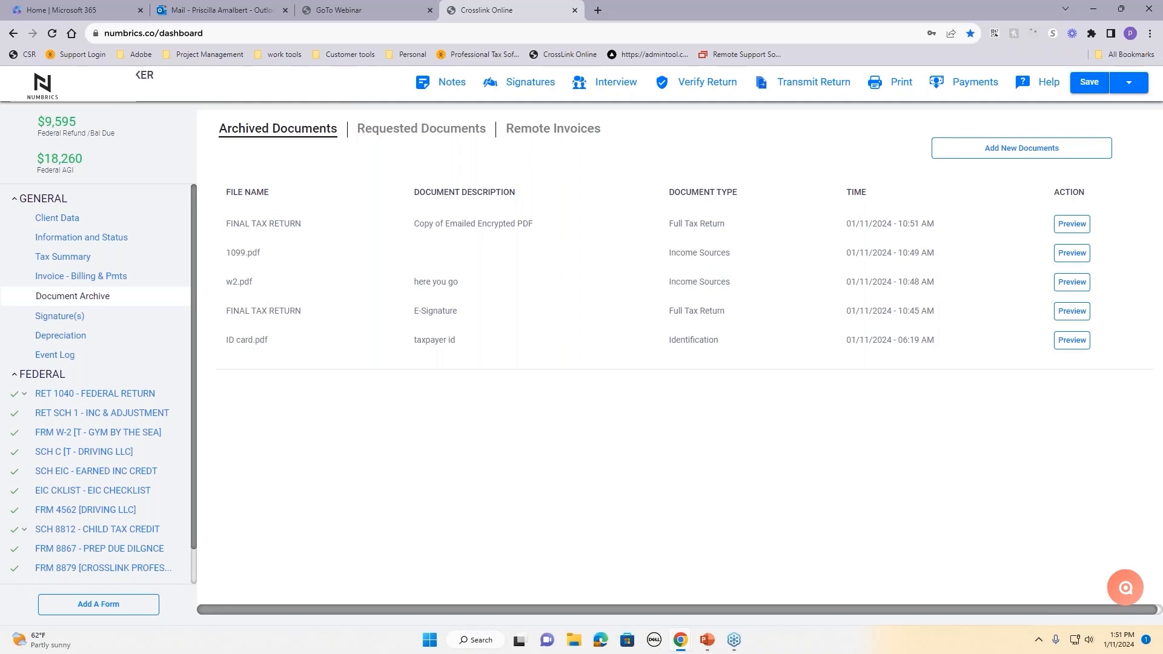
Step: Confirm the federal return shows Chk - Transmitted in the Transmit Return dialog, then cancel without transmitting
left_click(802, 84)
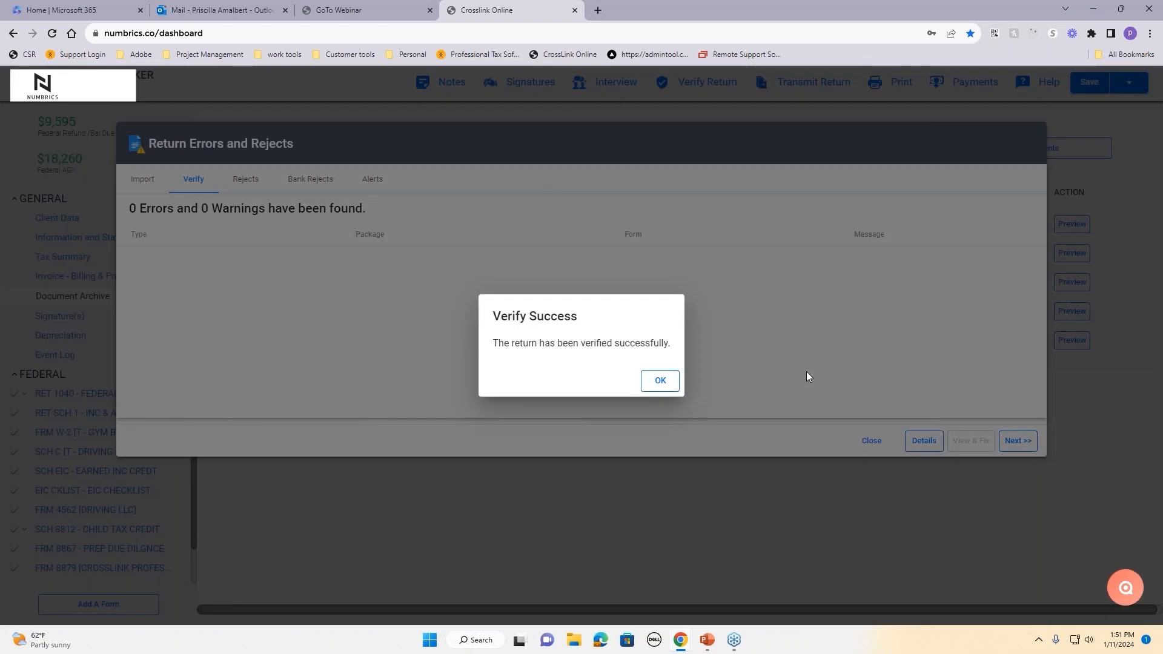
left_click(660, 382)
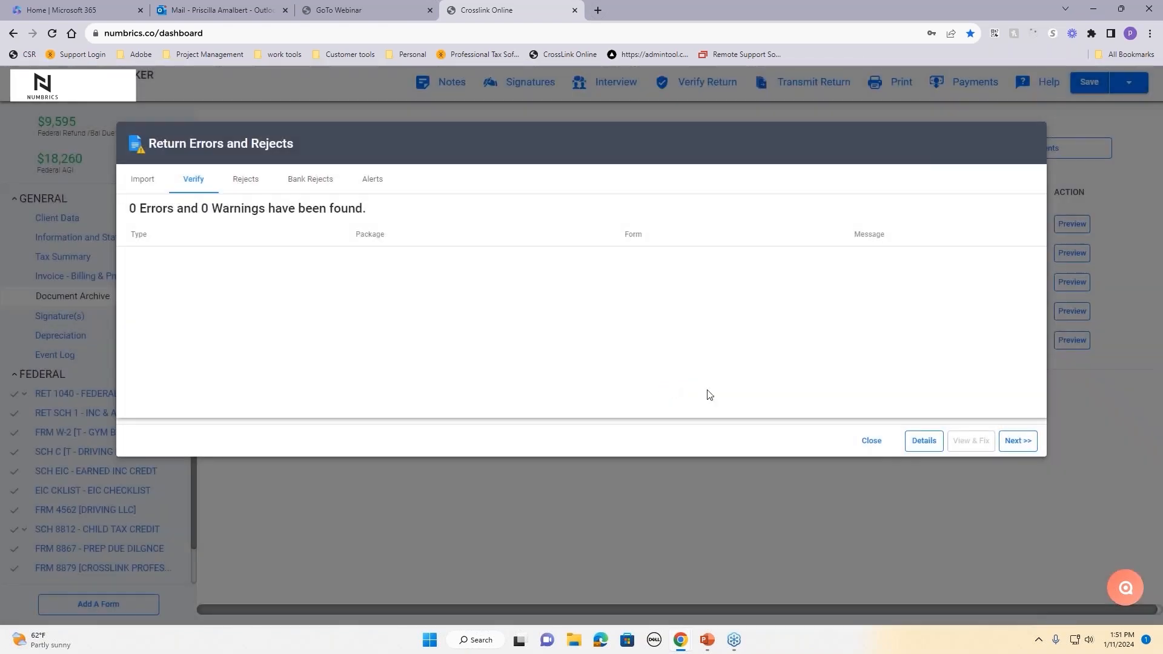
left_click(1019, 442)
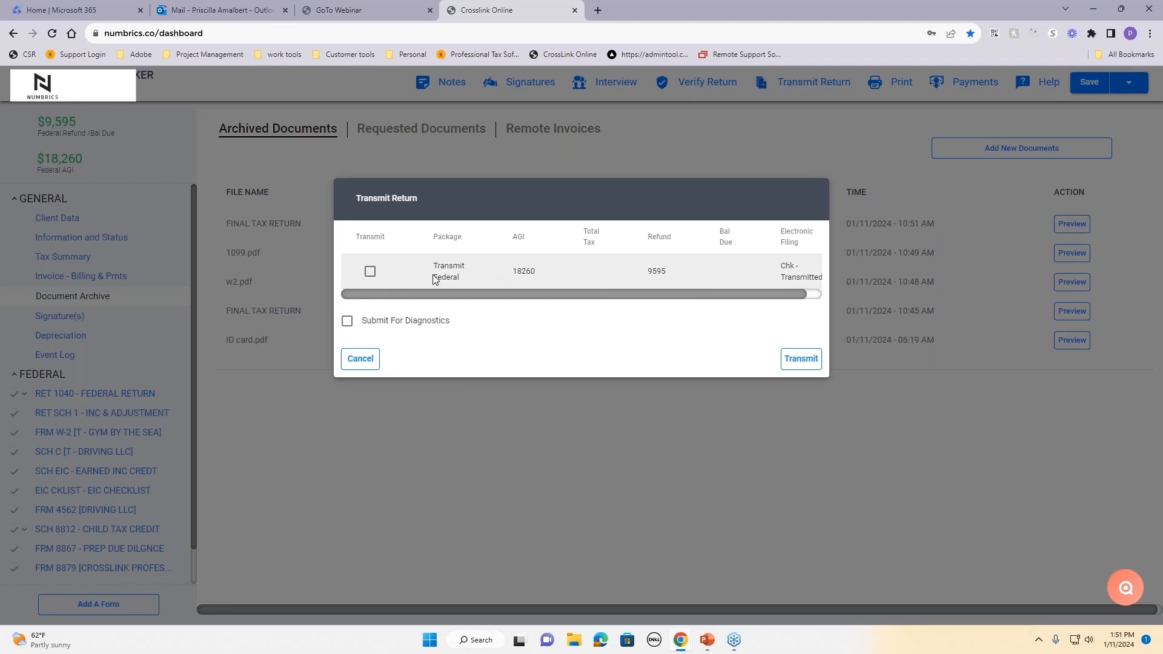
left_click(371, 273)
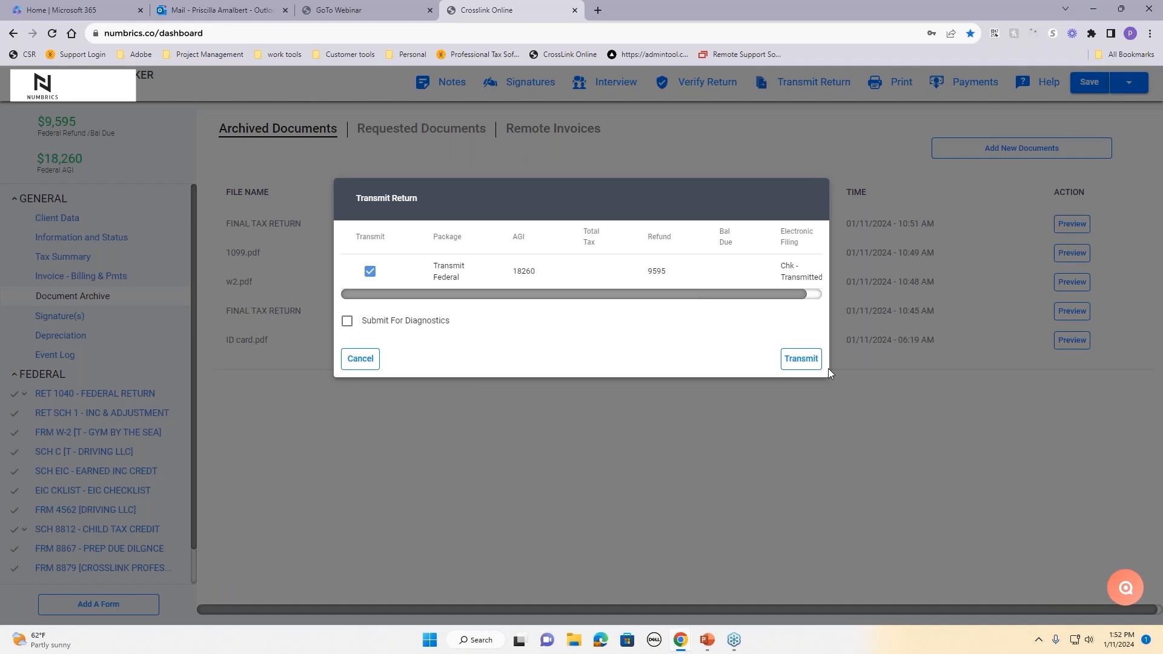
left_click(361, 359)
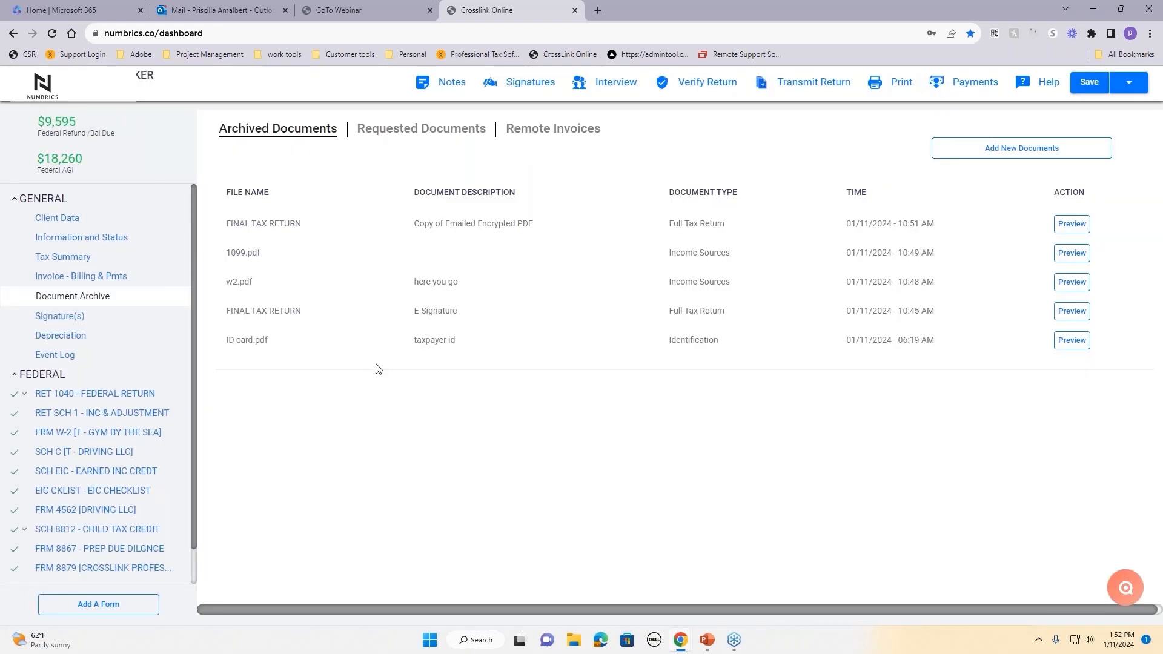
Step: Review Client Data and the Add A Form list without adding anything, then lock the return from the Save dropdown
left_click(69, 224)
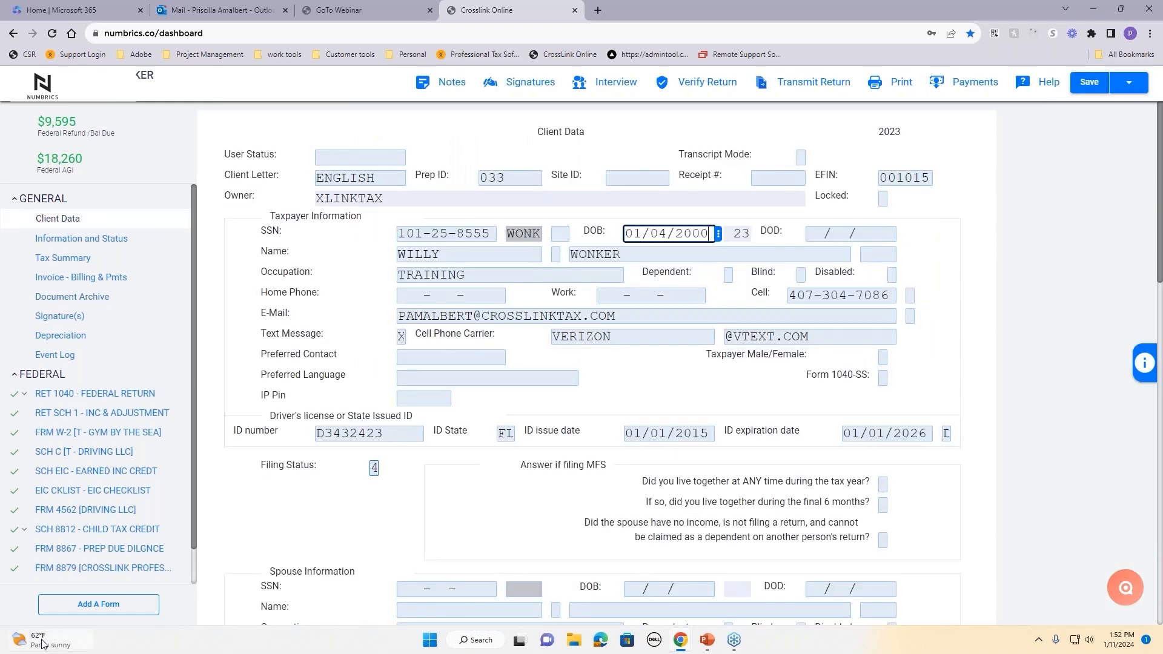
left_click(85, 606)
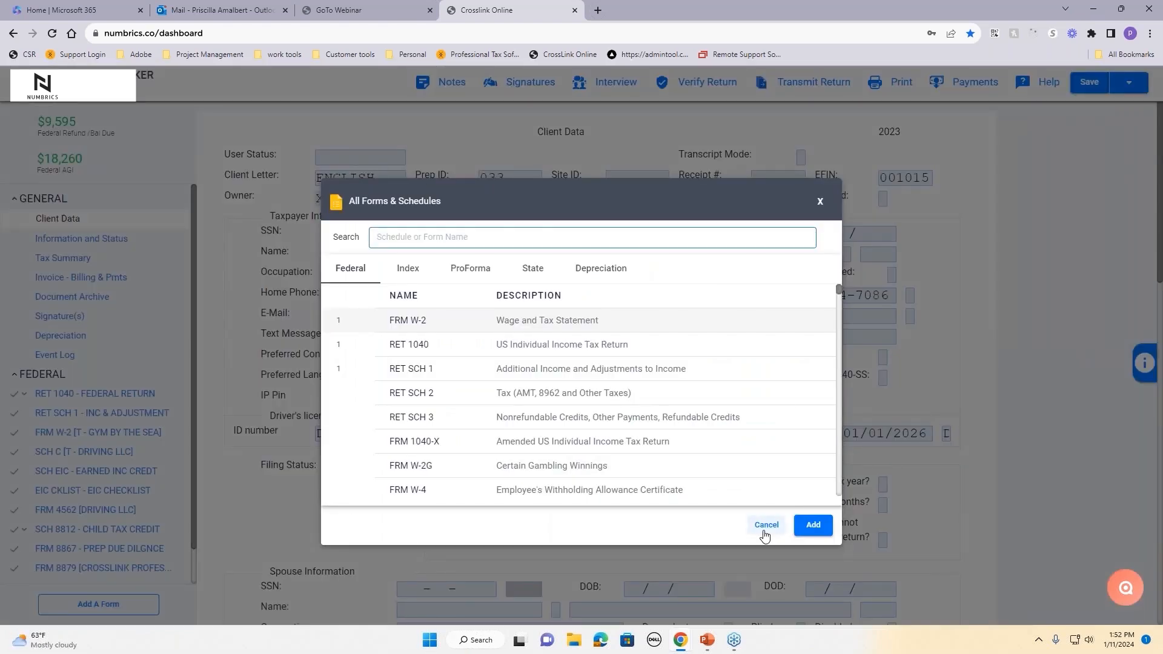
left_click(765, 526)
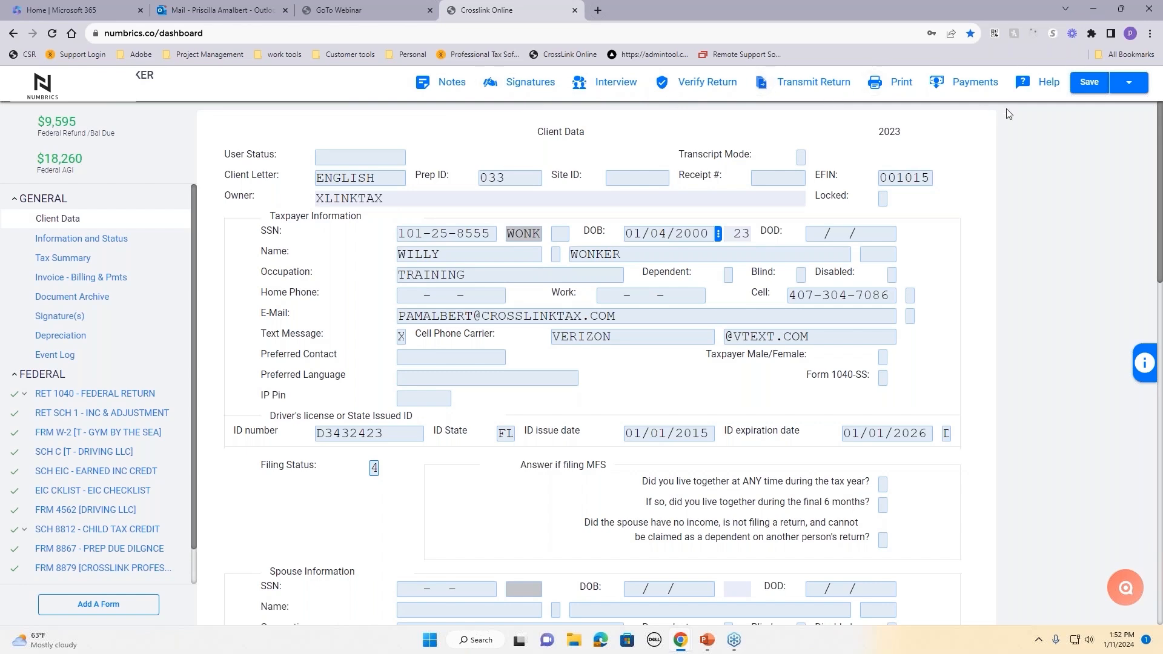
left_click(1129, 83)
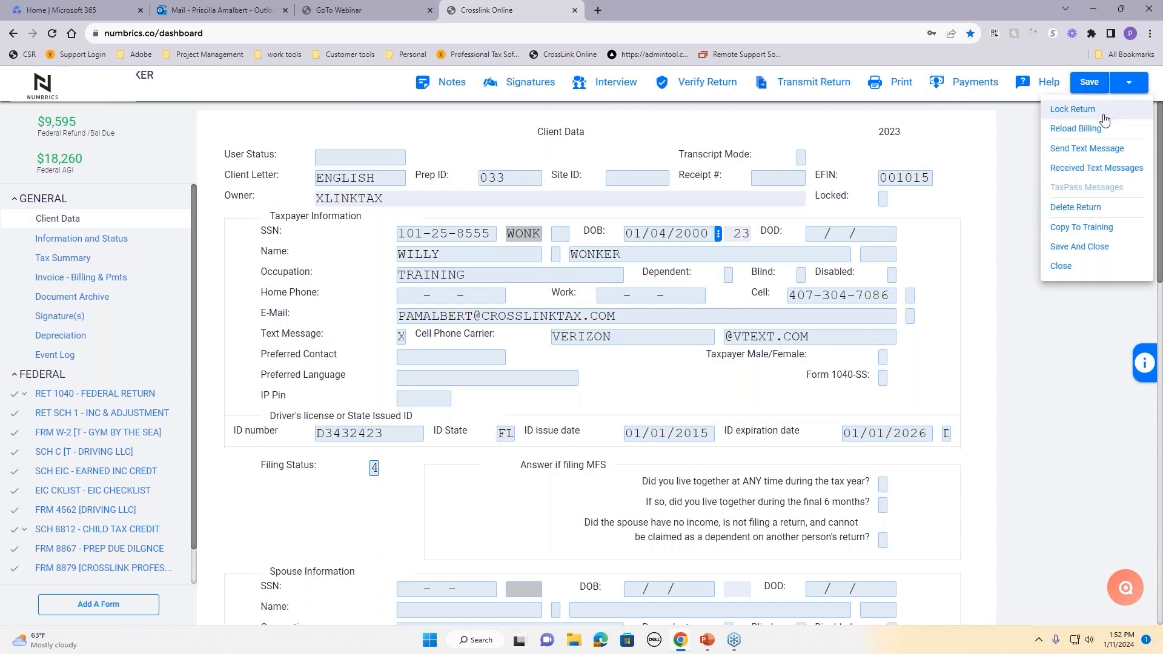
left_click(1090, 253)
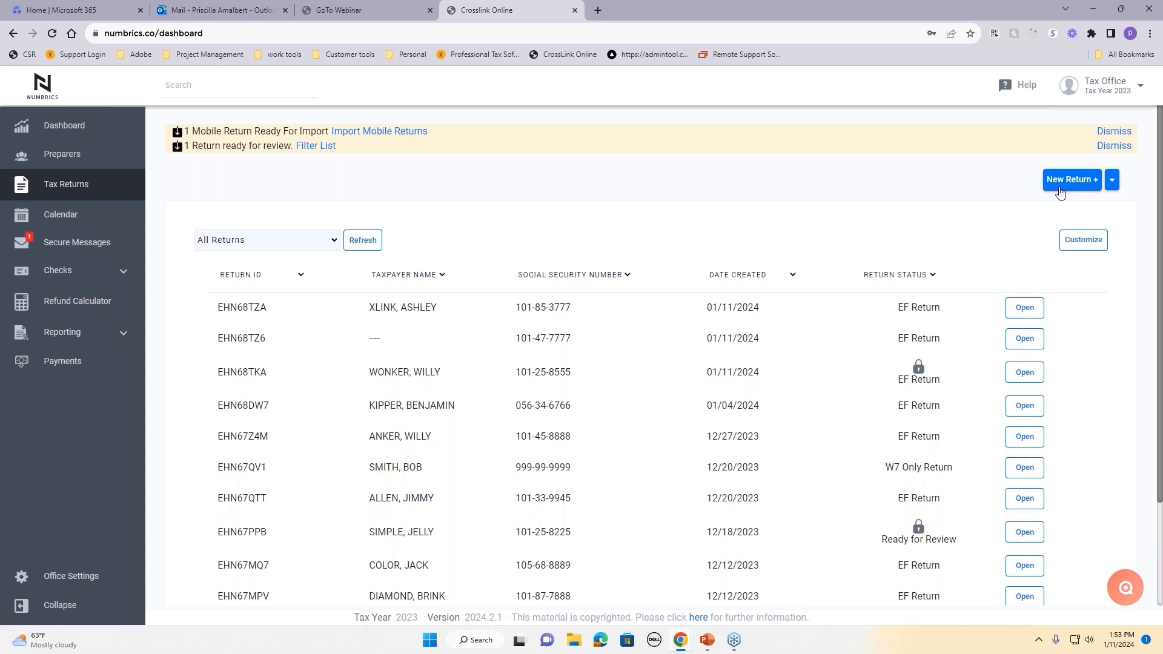
Step: Copy the office's TaxPass URL from the Tax Office profile alert and open a new browser tab
left_click(1103, 91)
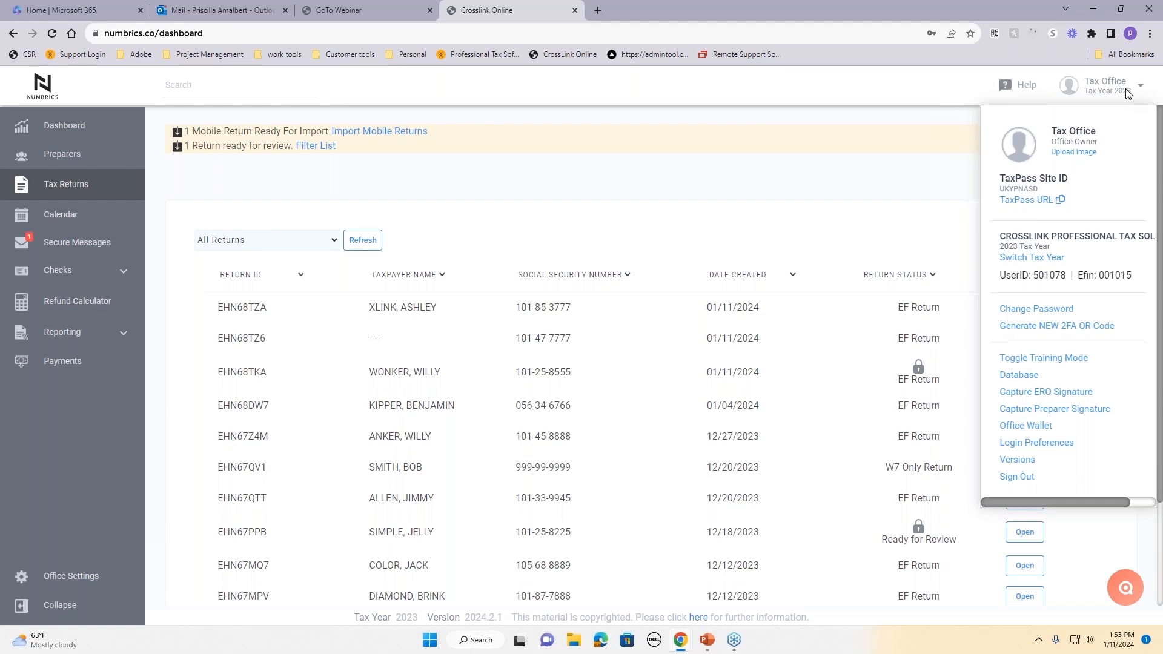
left_click(1031, 201)
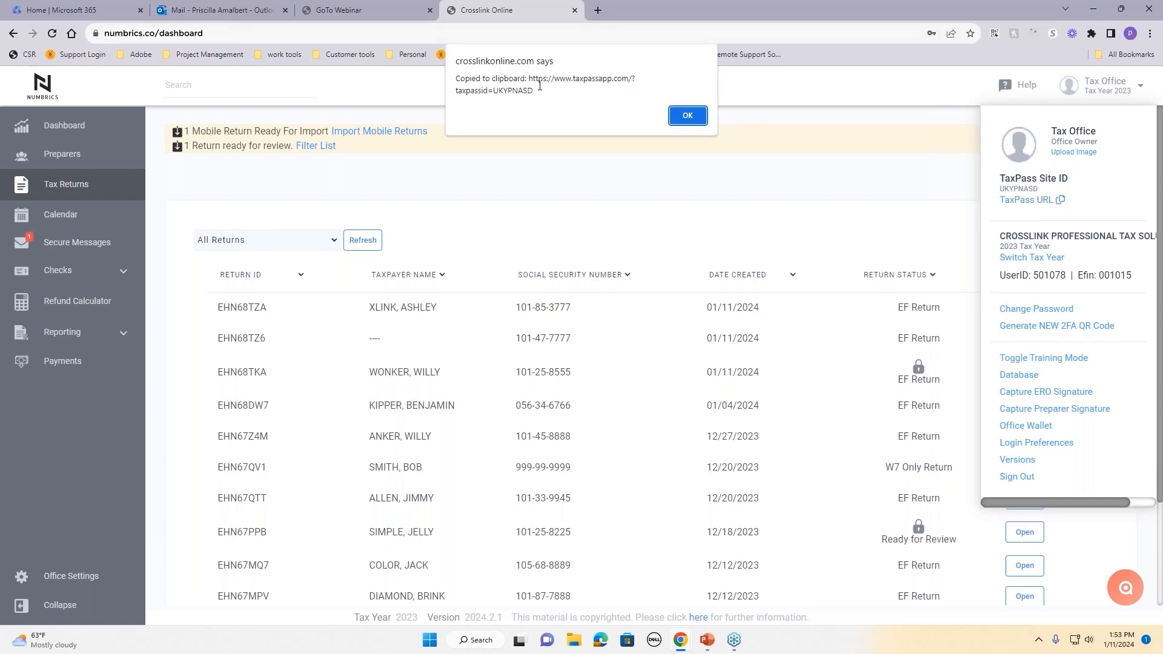
left_click_drag(528, 79, 569, 86)
right_click(594, 77)
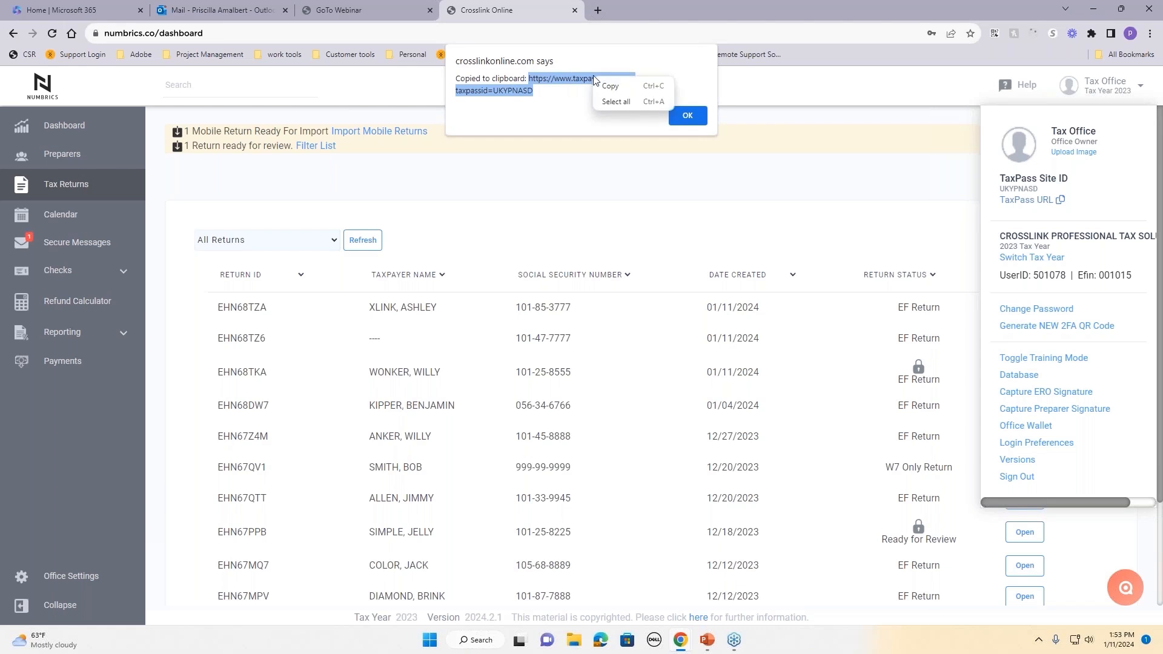
left_click(608, 86)
left_click(598, 10)
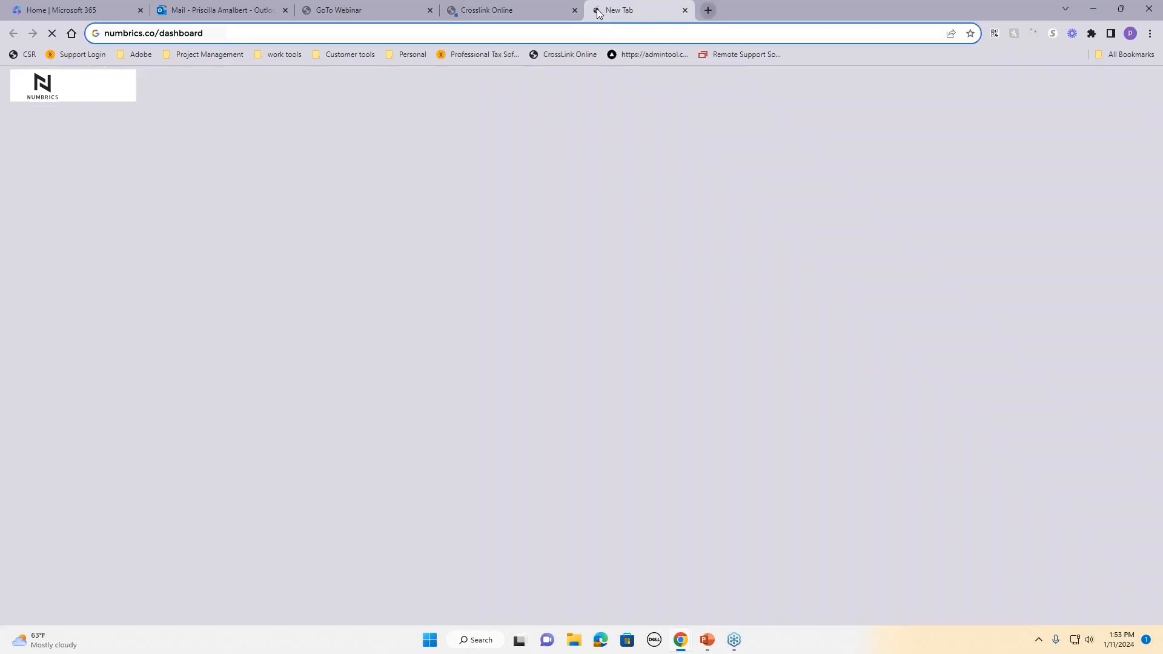
Step: Paste the TaxPass URL into the new tab, load it, and log in to TaxPass App
right_click(597, 33)
left_click(649, 120)
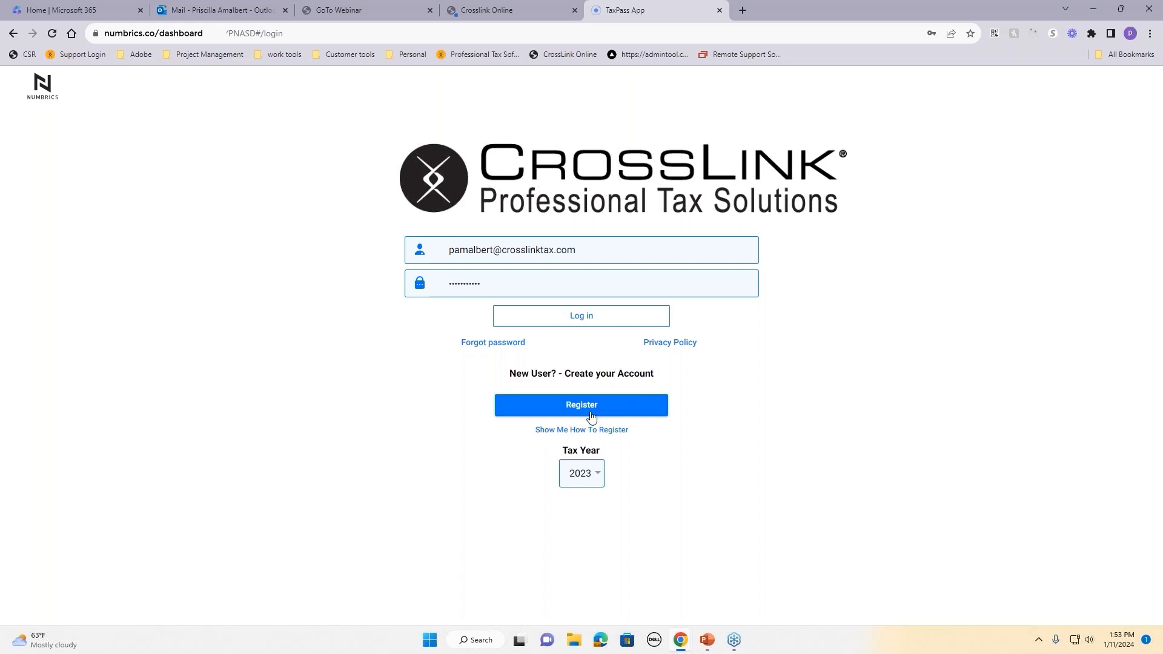
left_click(582, 320)
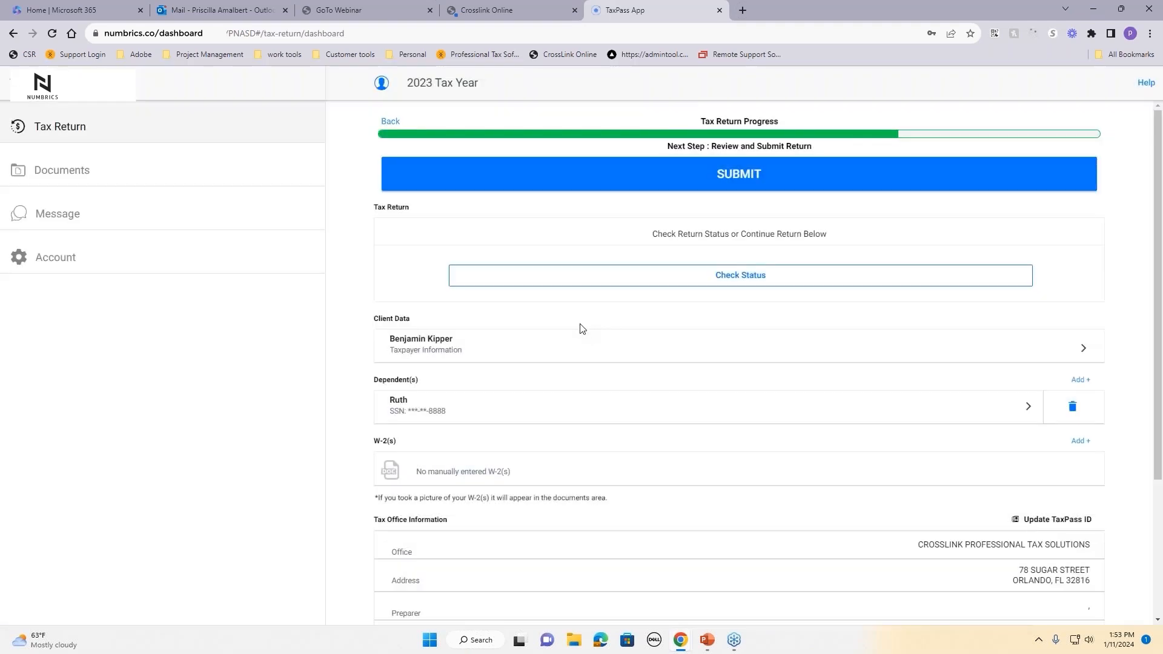
scroll(580, 327, "down", 2)
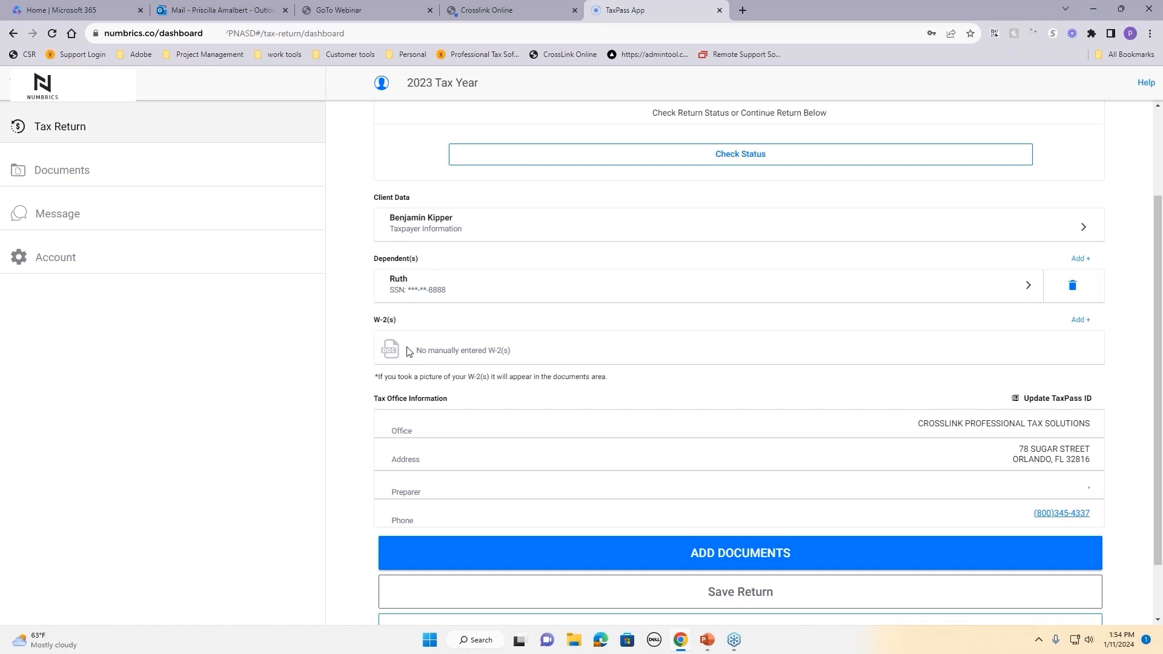
scroll(608, 354, "up", 2)
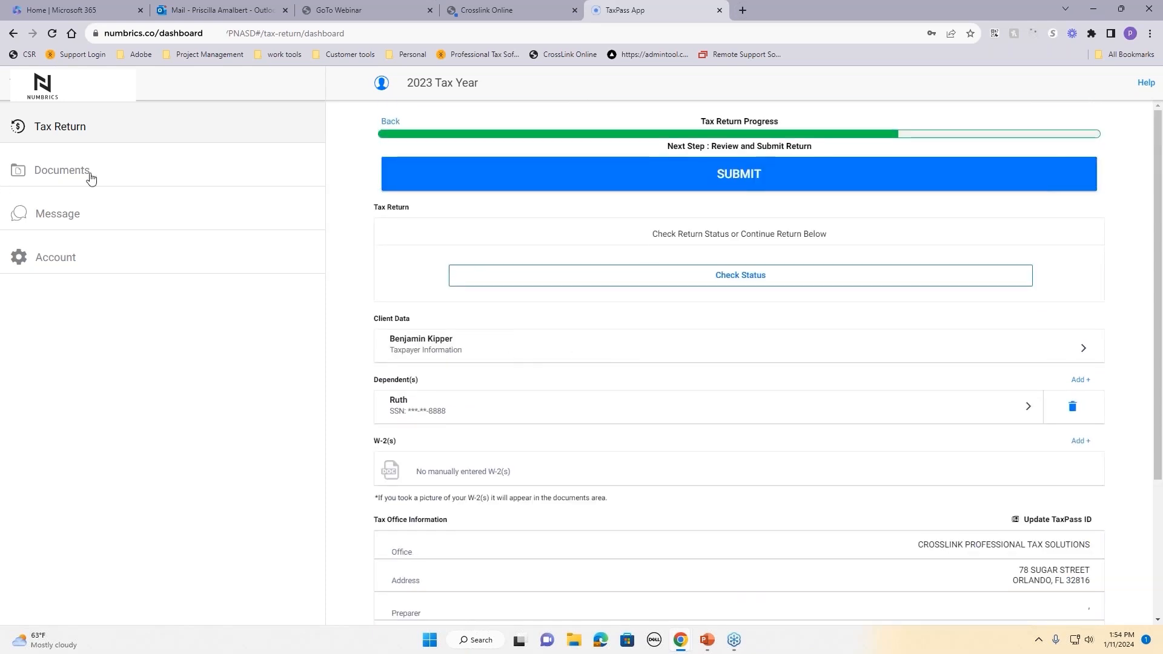
Step: Check the Documents and Message pages, then Save and Submit the 2023 return, confirming both prompts
left_click(58, 174)
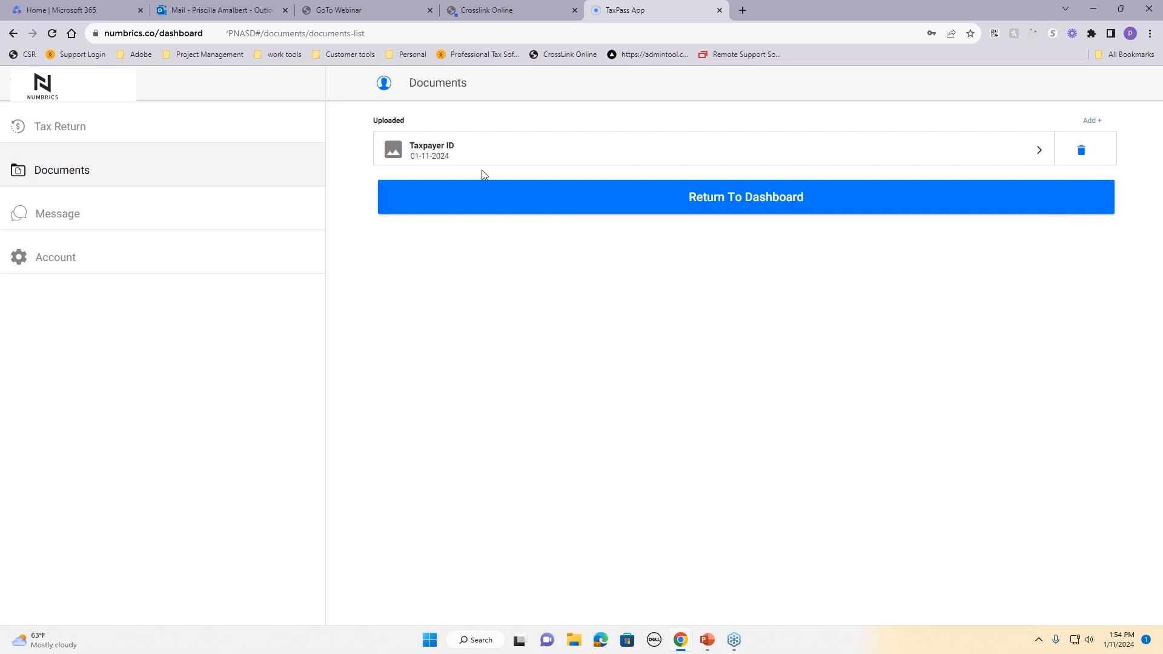
left_click(67, 224)
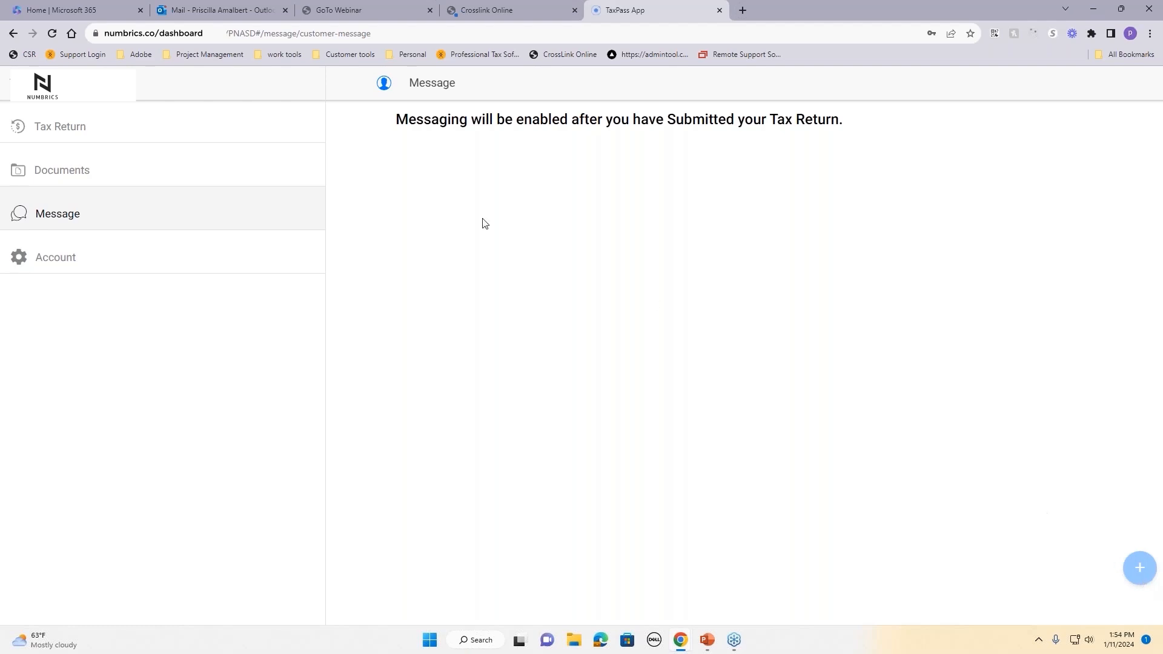
left_click(66, 131)
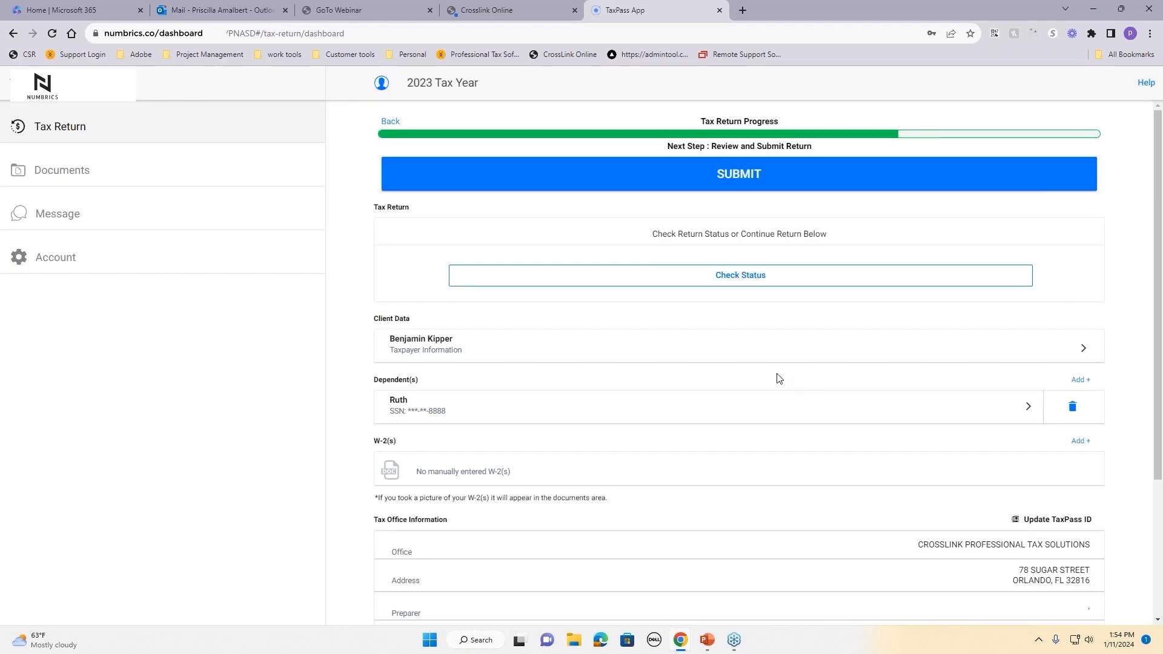
scroll(779, 379, "down", 3)
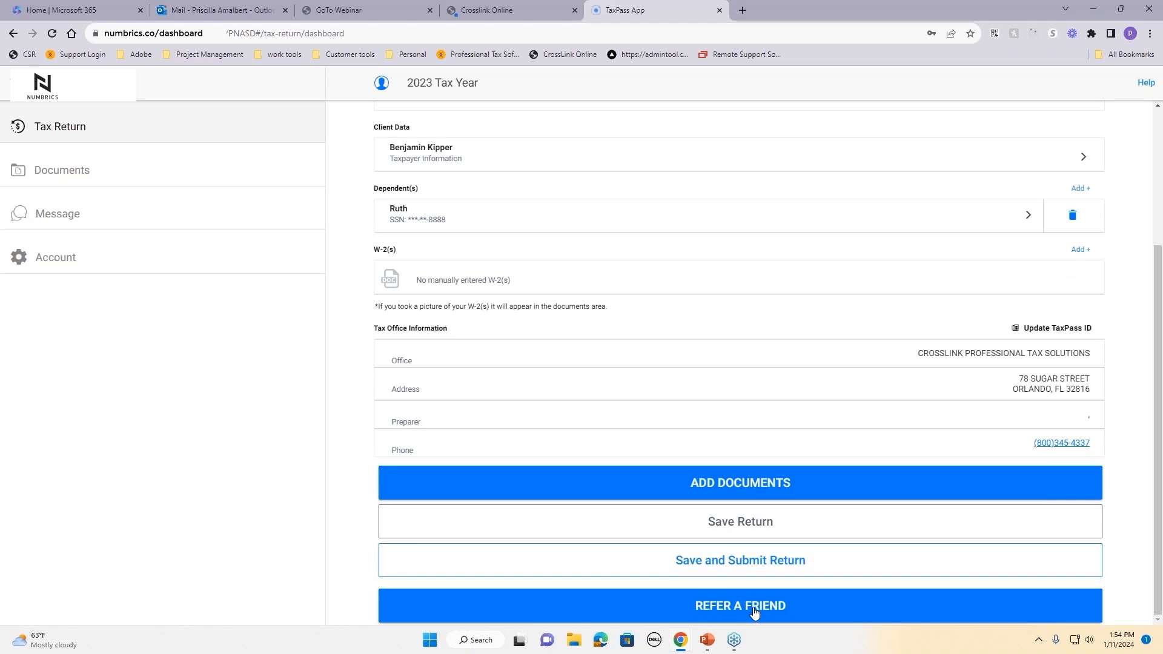
left_click(741, 565)
left_click(624, 398)
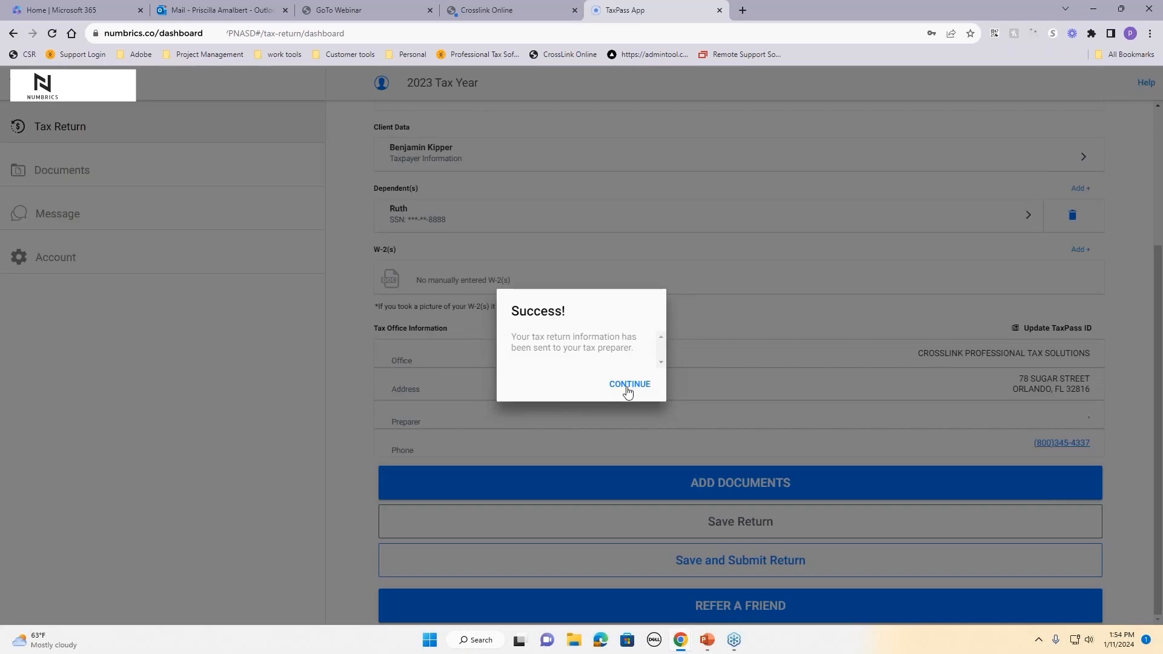
left_click(630, 388)
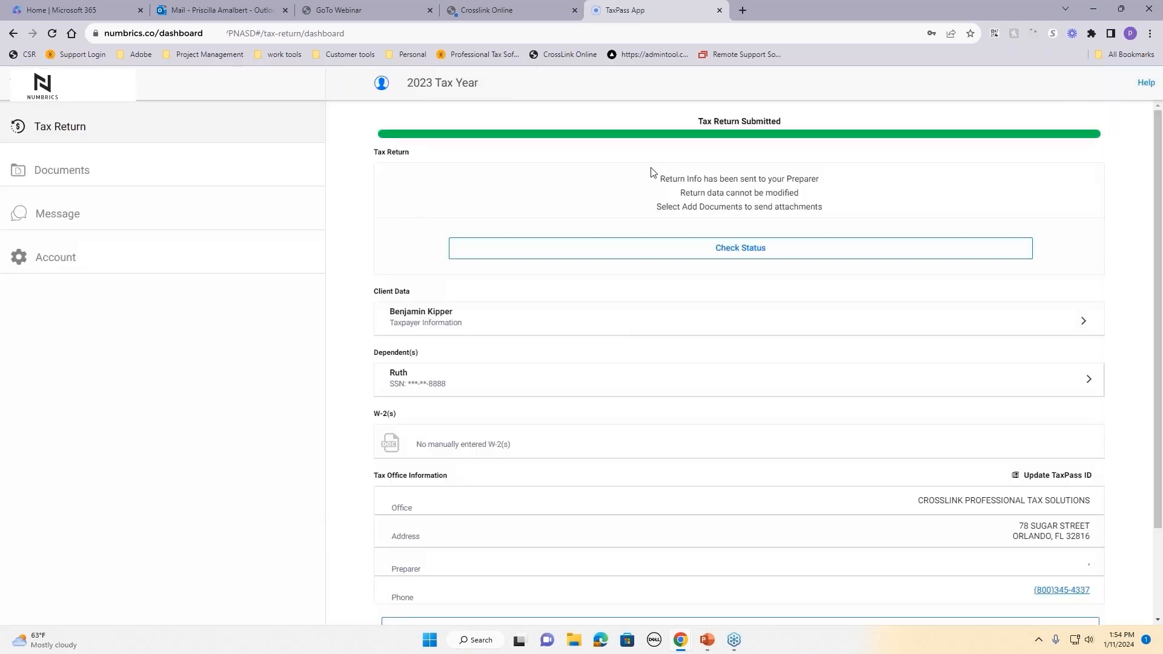
Step: Return to CrossLink Online, dismiss the copied-link alert and profile panel, and open the Tax Returns list
left_click(529, 10)
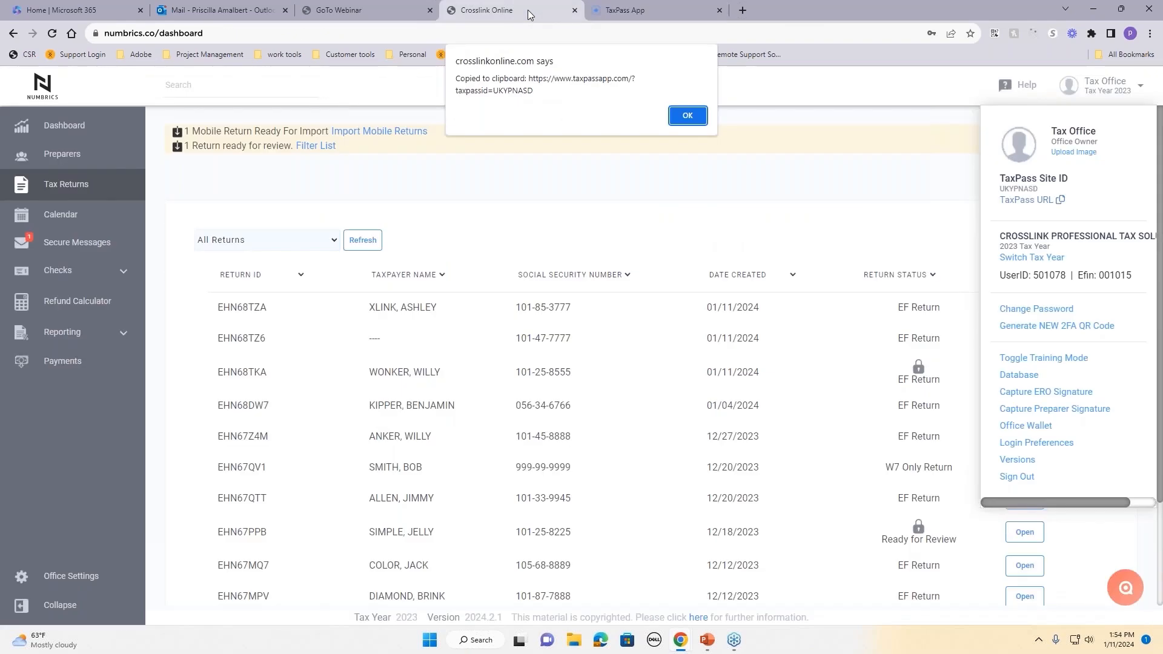
left_click(687, 115)
left_click(757, 187)
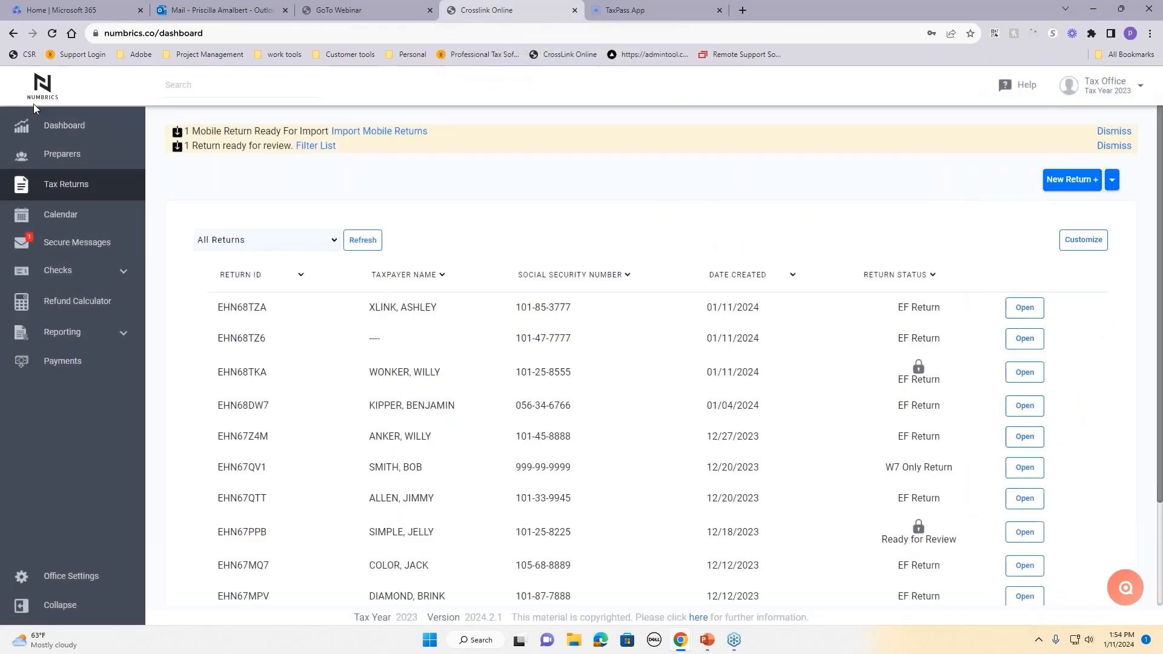
left_click(77, 184)
Step: Open Import Returns, find the client's 1/11/2024 TaxPass submission, toggle Show Imported, then cancel
left_click(1114, 185)
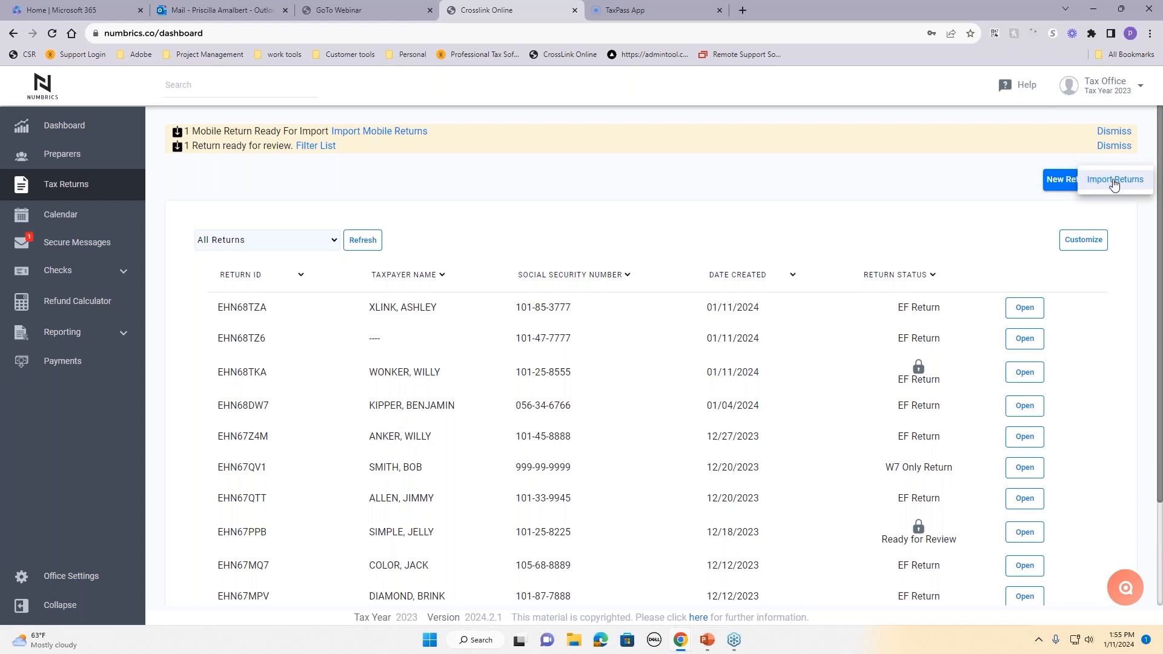
left_click(1114, 181)
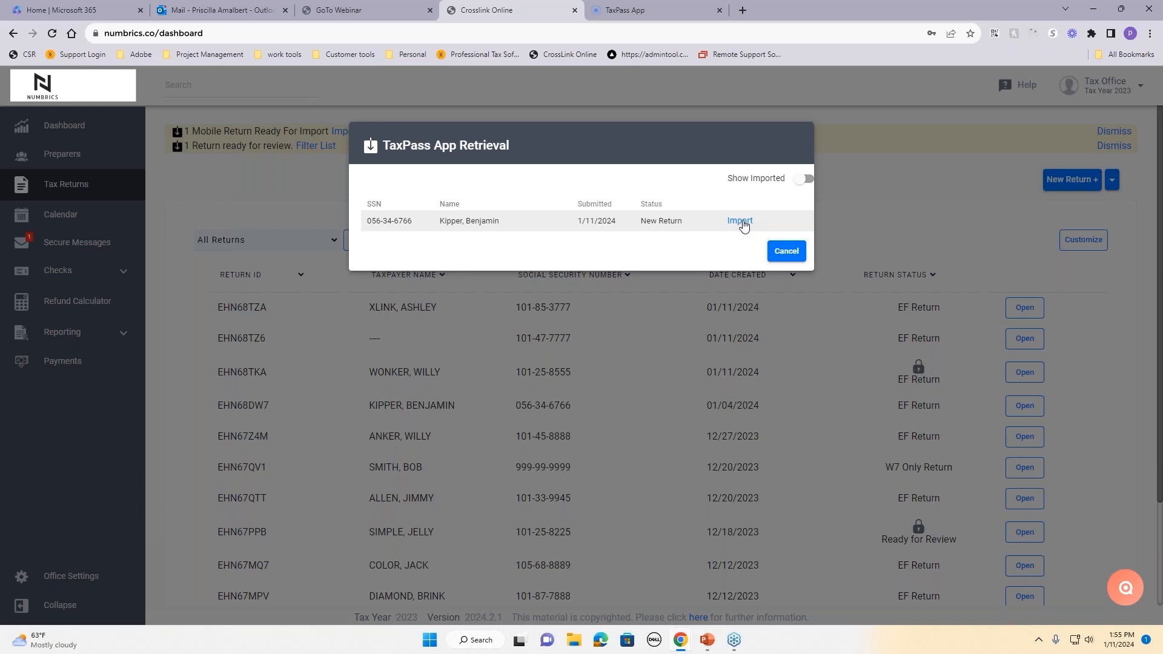
left_click(806, 179)
left_click(804, 181)
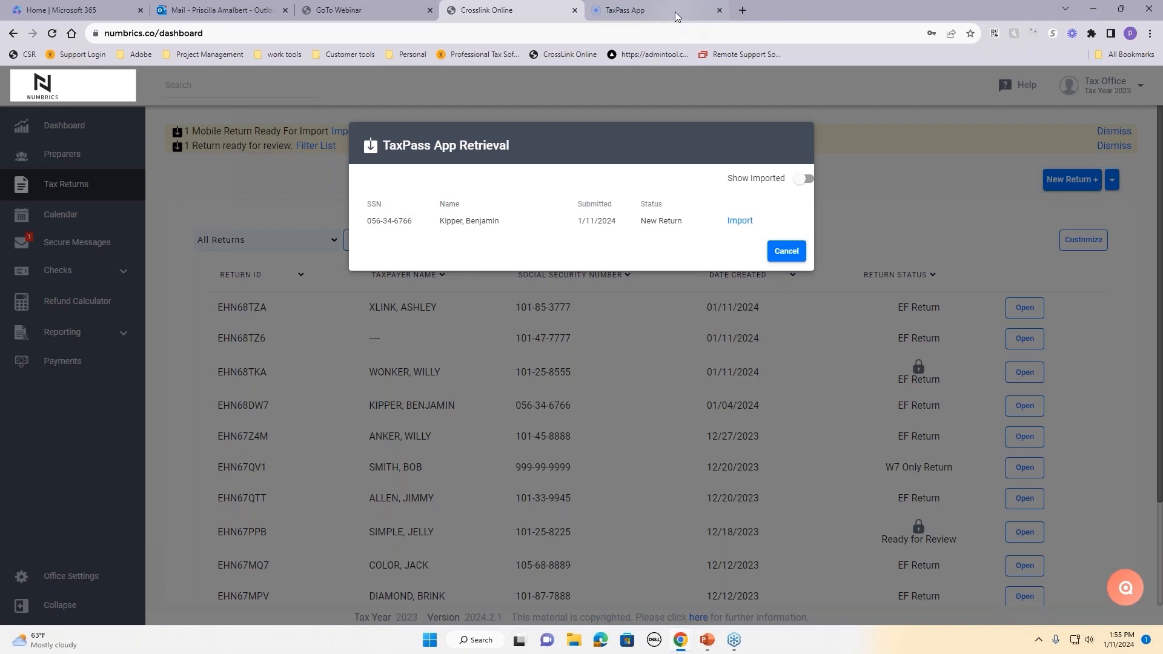
mouse_move(675, 12)
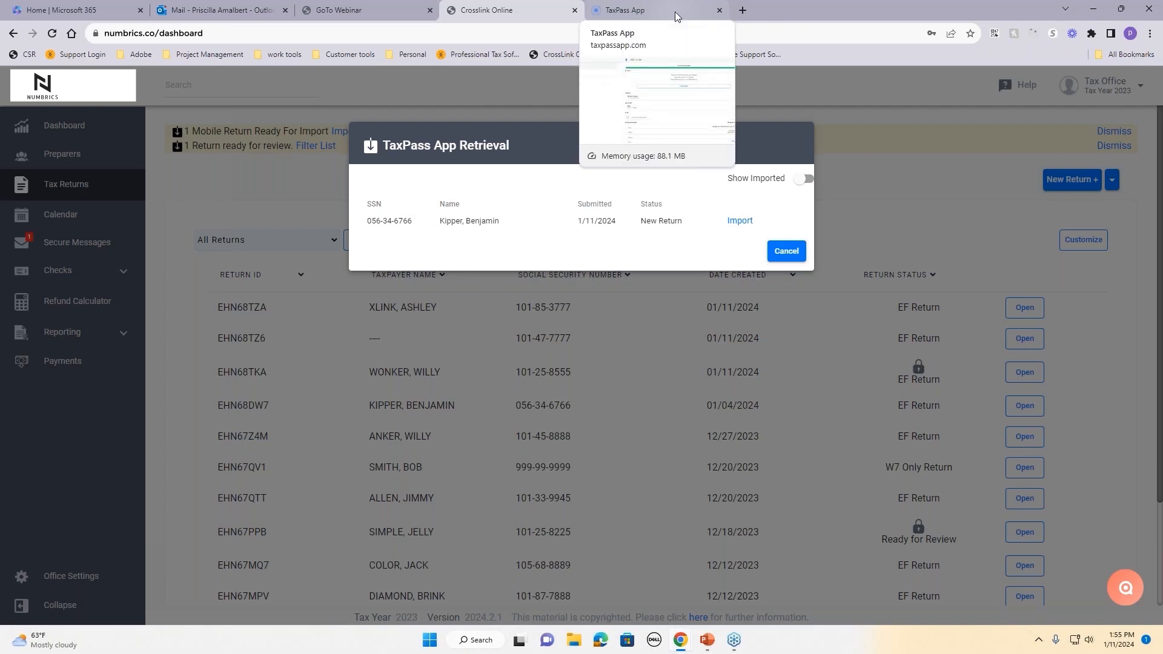
left_click(787, 257)
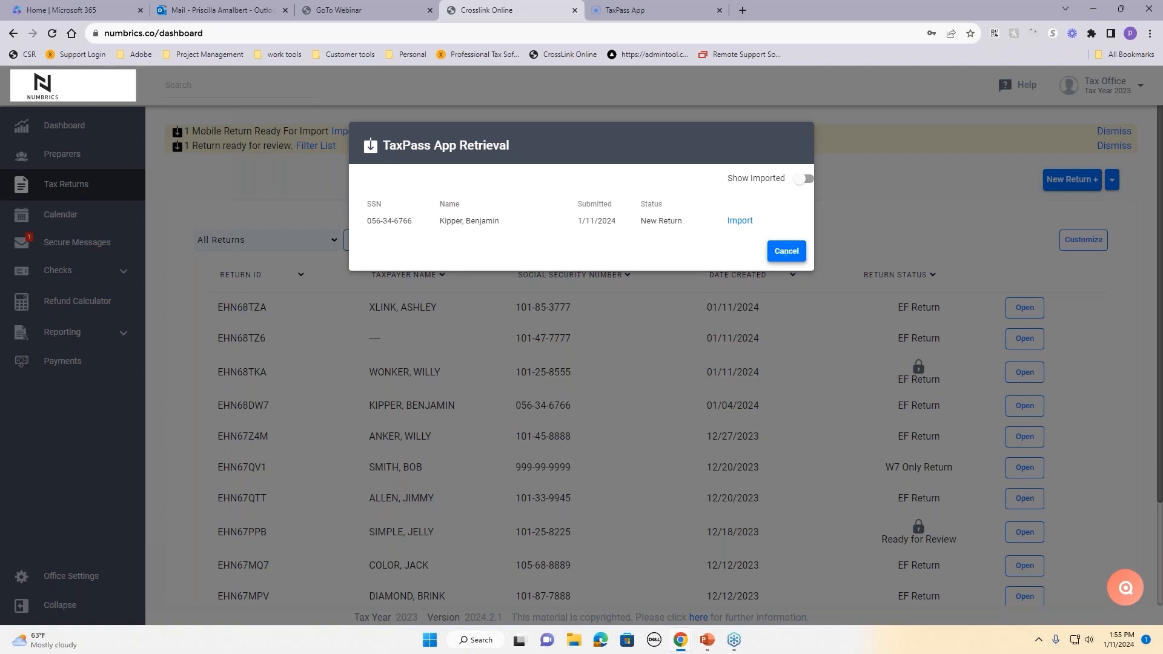